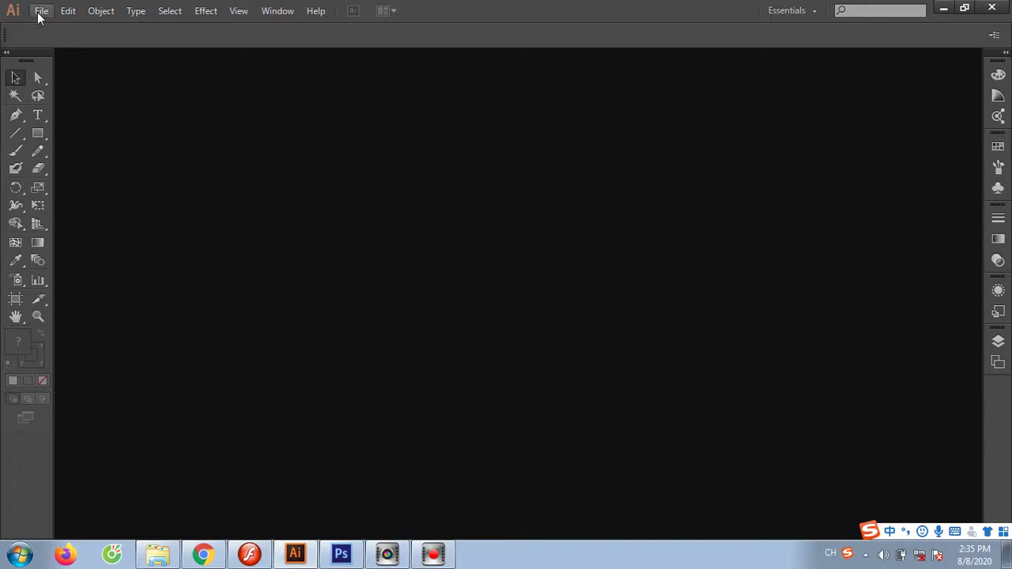
Launch UniKey from the Start menu and close its window so it keeps running in the background
{"action": "left_click", "coordinate": [14, 557]}
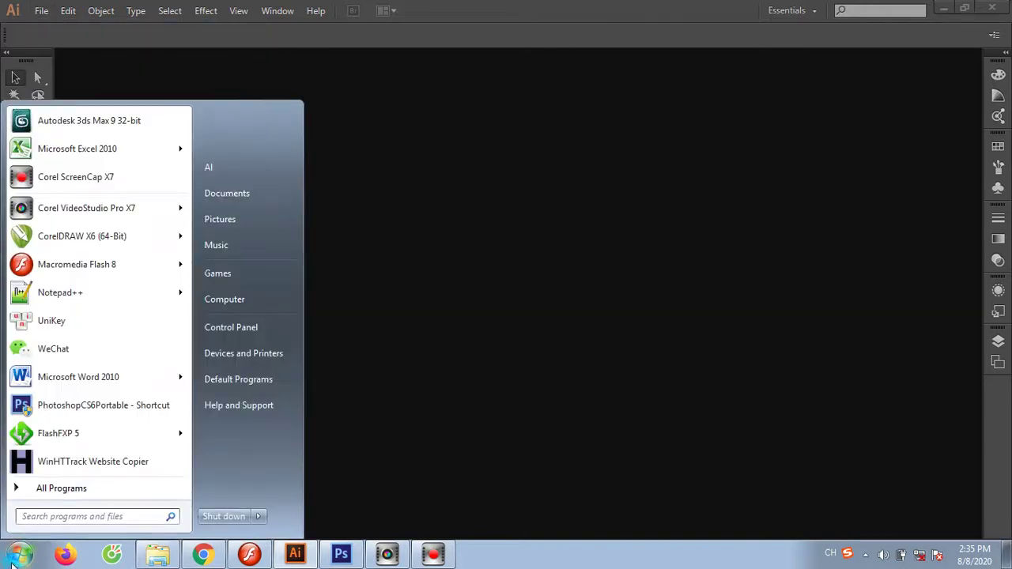
{"action": "right_click", "coordinate": [57, 326]}
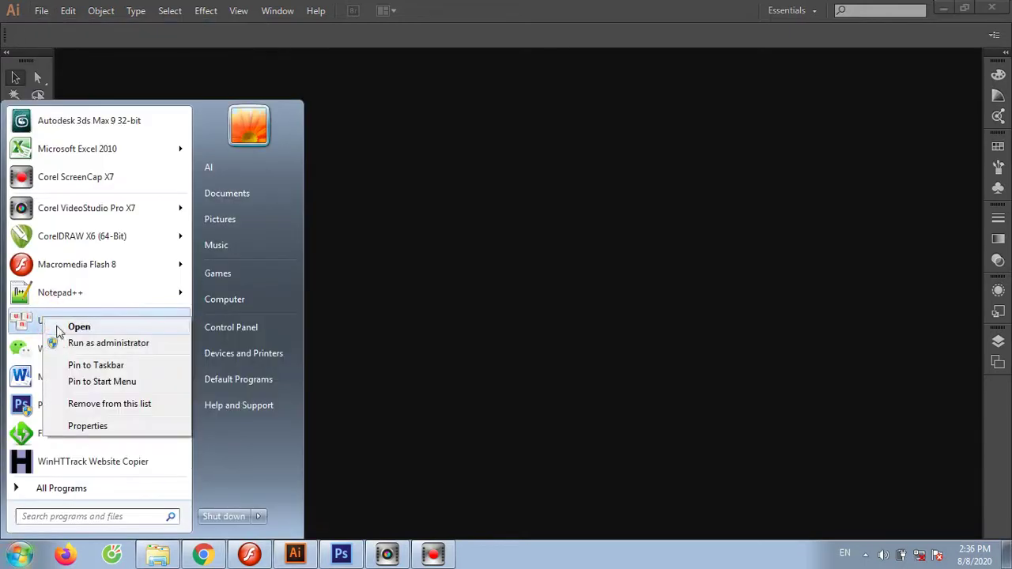
{"action": "left_click", "coordinate": [70, 330]}
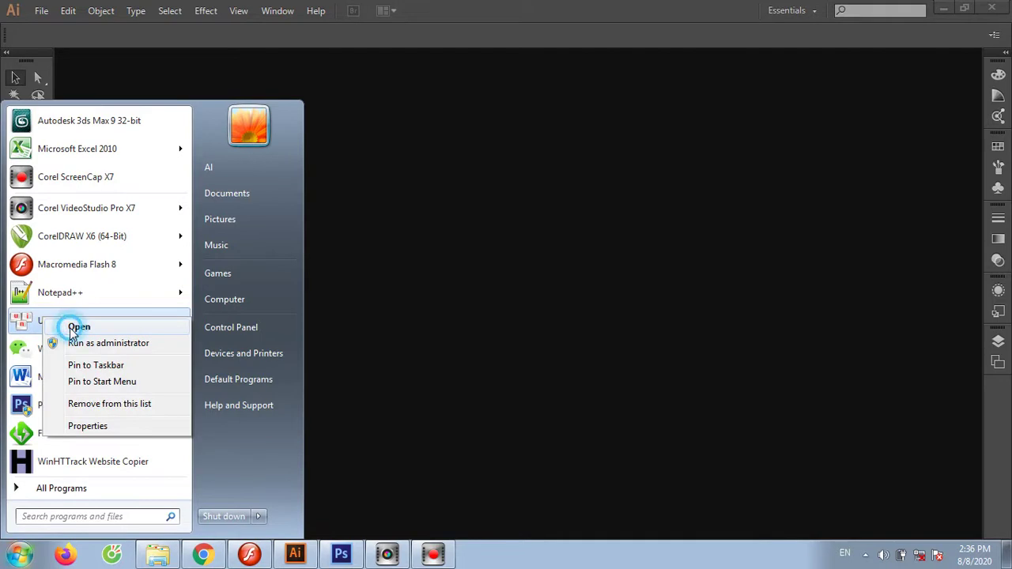
{"action": "left_click", "coordinate": [729, 240]}
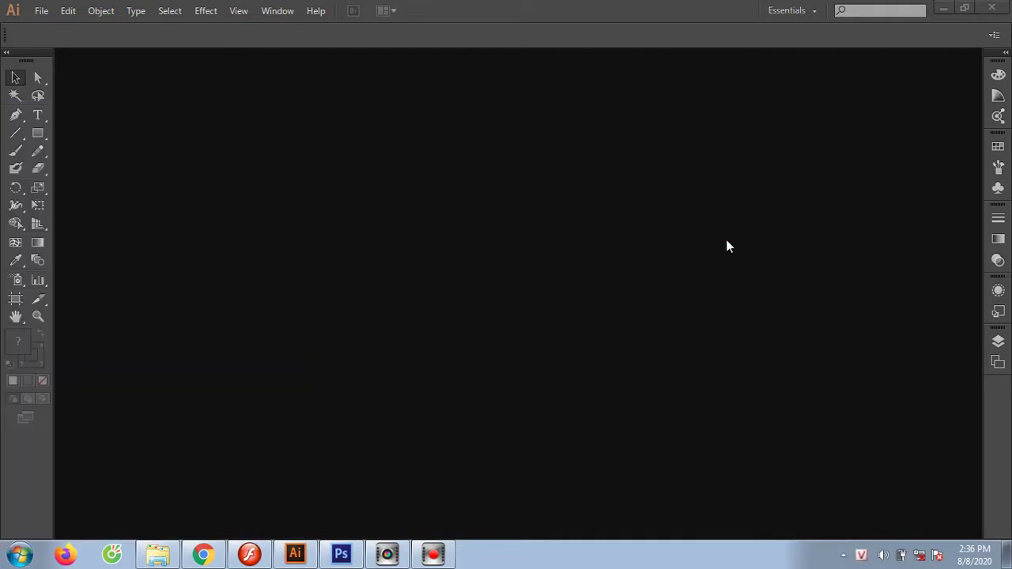
{"action": "left_click", "coordinate": [623, 157]}
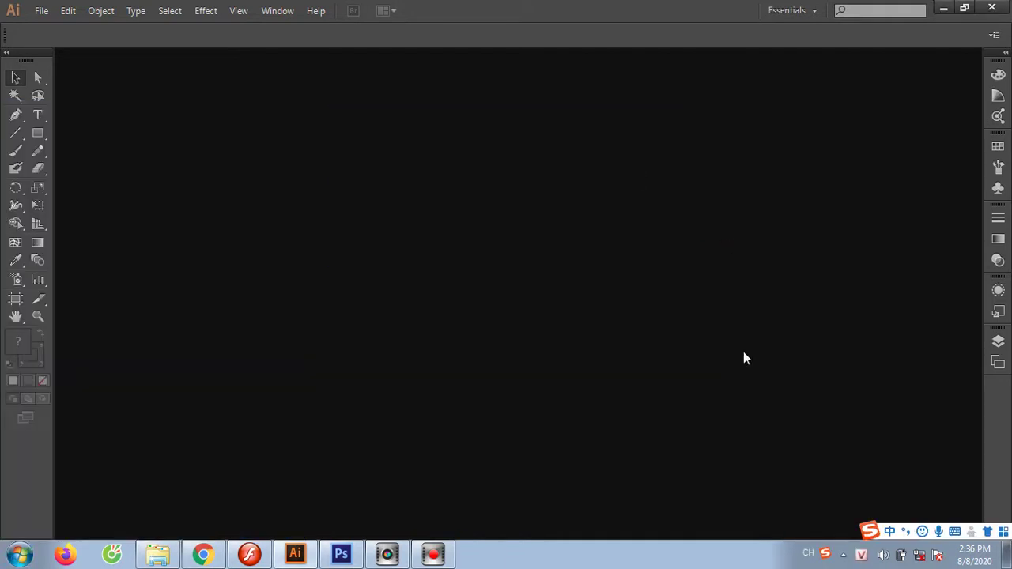
Create a new Illustrator document with width 1920 and height 1080 points
{"action": "left_click", "coordinate": [42, 10]}
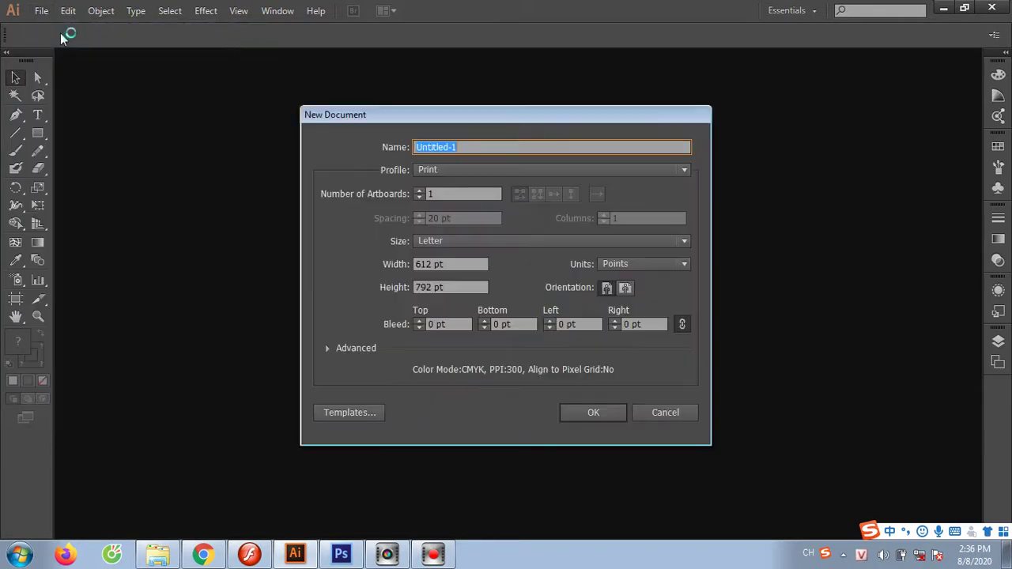
{"action": "left_click", "coordinate": [462, 264]}
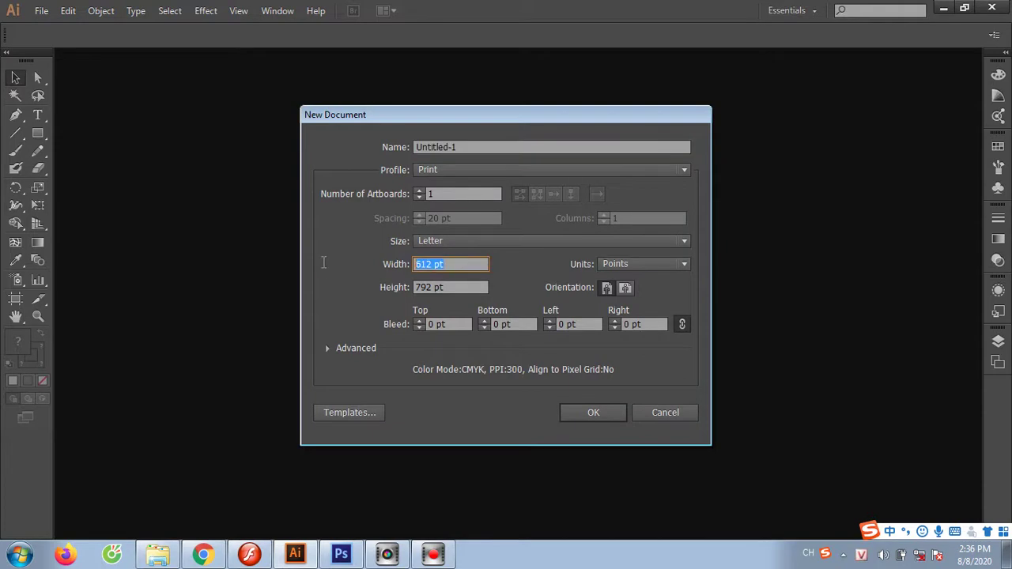
{"action": "type", "text": "1920"}
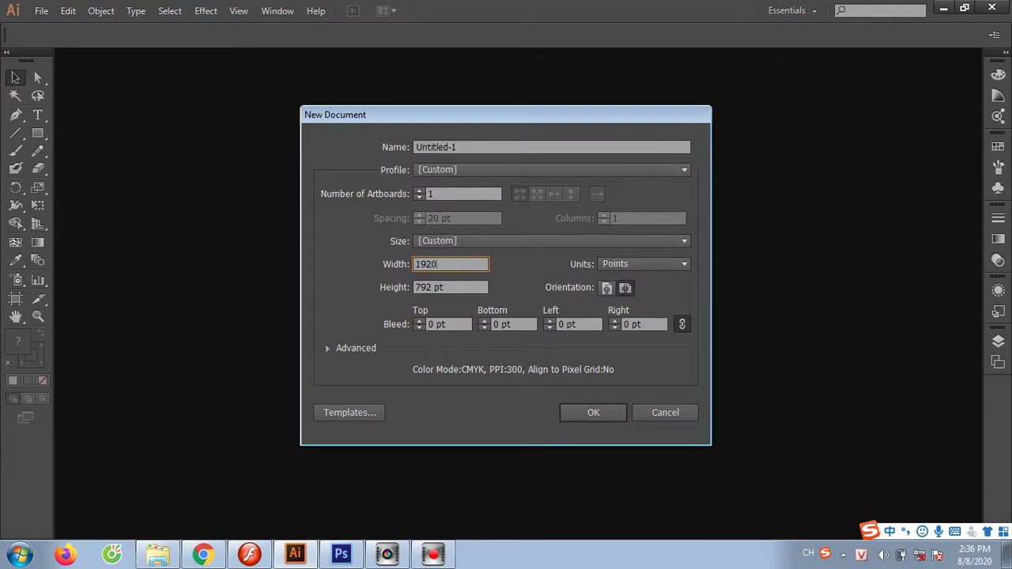
{"action": "key", "text": "Tab"}
{"action": "type", "text": "1"}
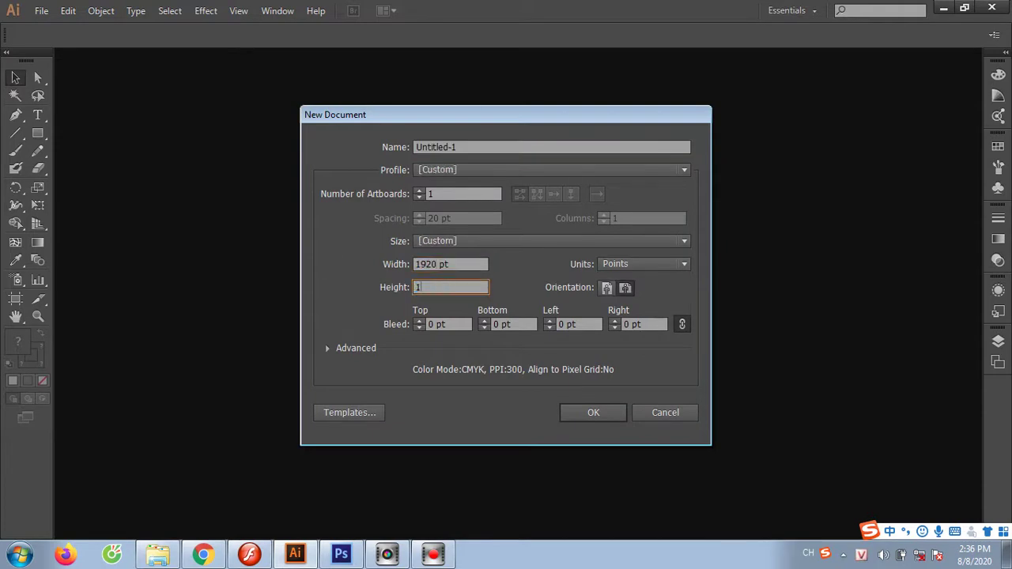
{"action": "type", "text": "080"}
{"action": "key", "text": "Return"}
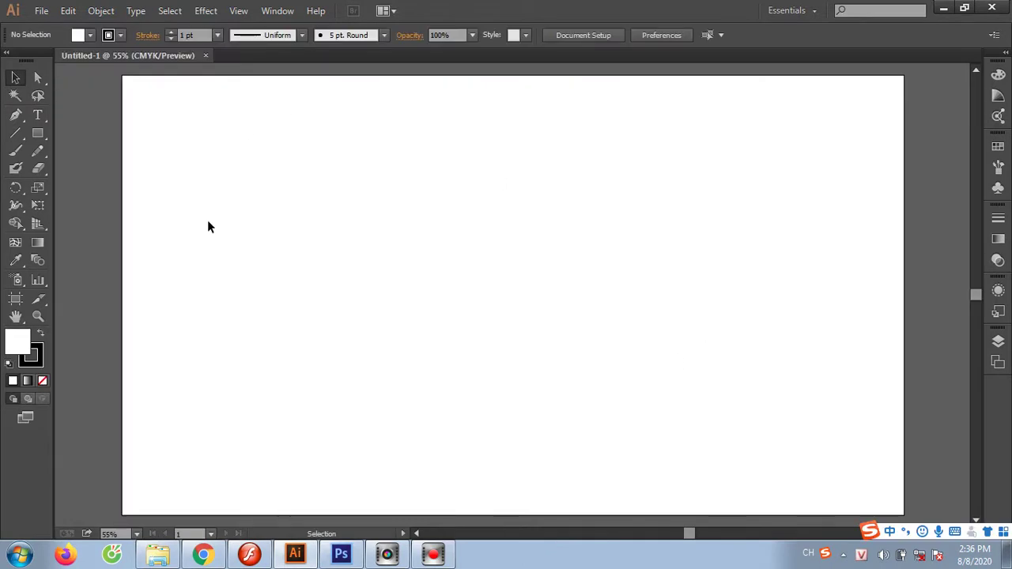
Bring up the Open dialog and browse the DATA (D:) drive
{"action": "left_click", "coordinate": [41, 10]}
{"action": "left_click", "coordinate": [64, 59]}
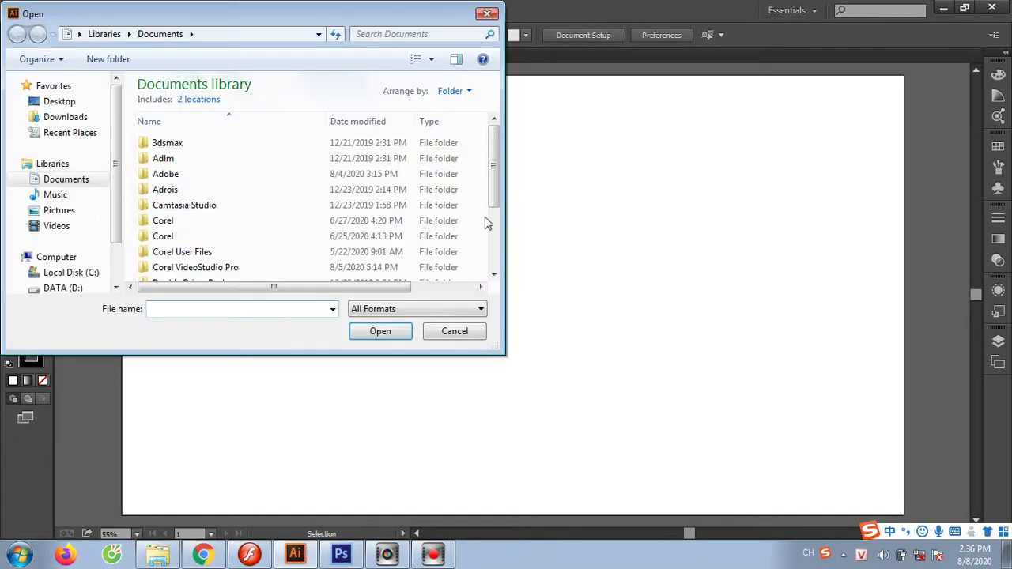
{"action": "left_click_drag", "start_coordinate": [490, 176], "coordinate": [493, 237]}
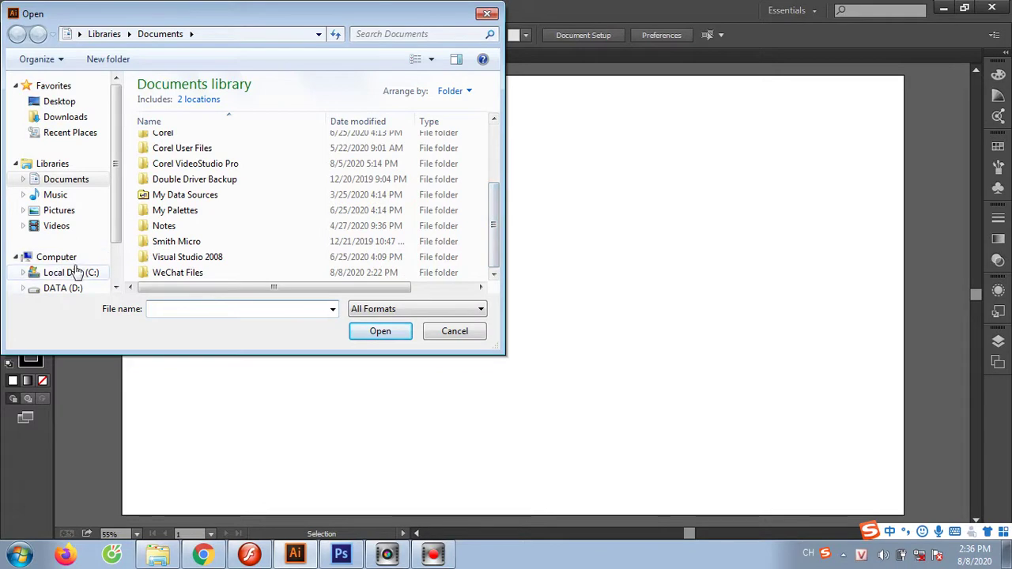
{"action": "left_click", "coordinate": [75, 289]}
{"action": "left_click_drag", "start_coordinate": [492, 128], "coordinate": [488, 283]}
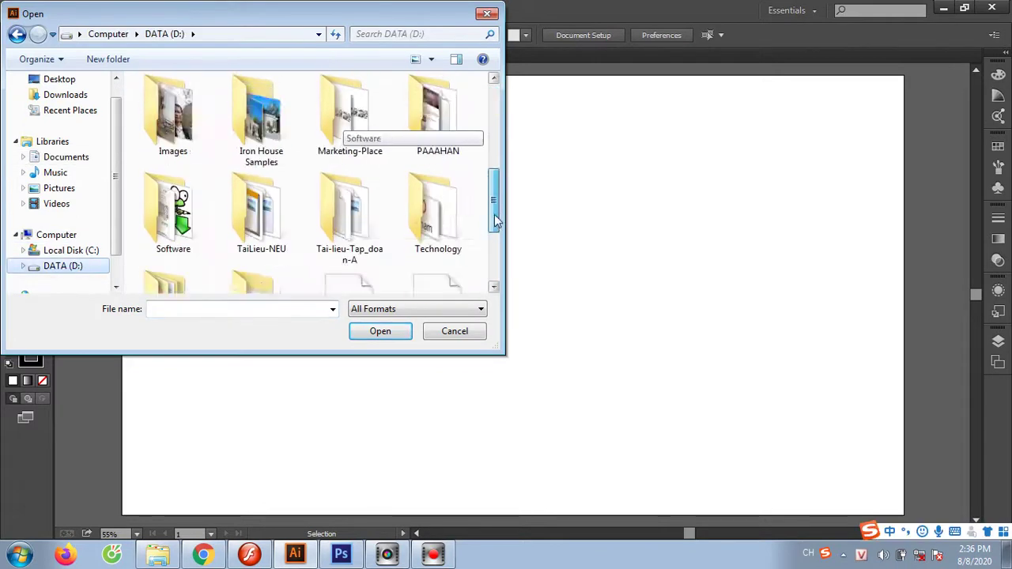
{"action": "scroll", "coordinate": [488, 283], "scroll_direction": "up", "scroll_amount": 2}
{"action": "scroll", "coordinate": [488, 283], "scroll_direction": "down", "scroll_amount": 2}
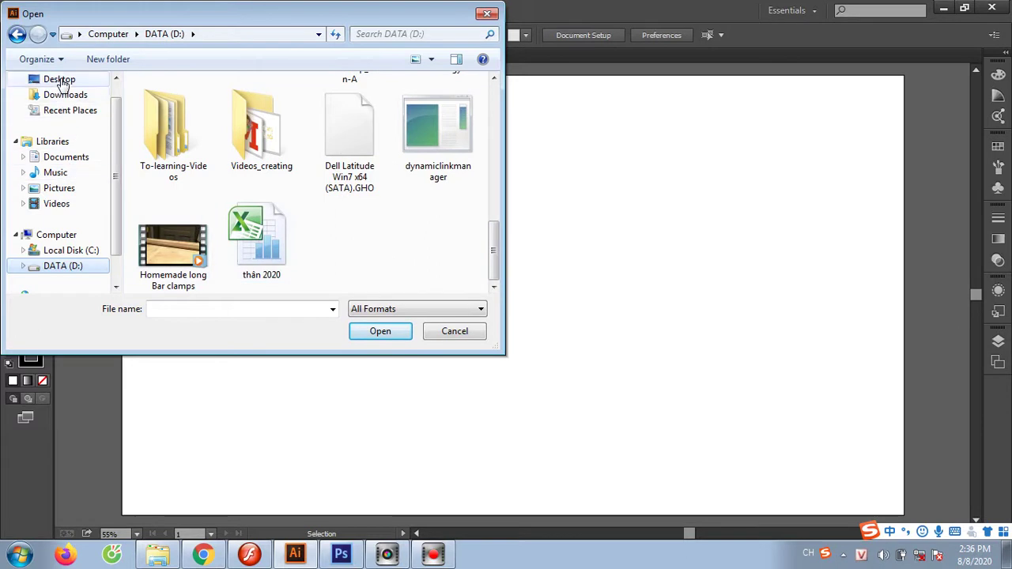
Go to Desktop > 3d and open the AI2222 file
{"action": "left_click", "coordinate": [60, 80]}
{"action": "mouse_move", "coordinate": [496, 107]}
{"action": "left_mouse_down"}
{"action": "mouse_move", "coordinate": [490, 281]}
{"action": "mouse_move", "coordinate": [492, 213]}
{"action": "left_mouse_up"}
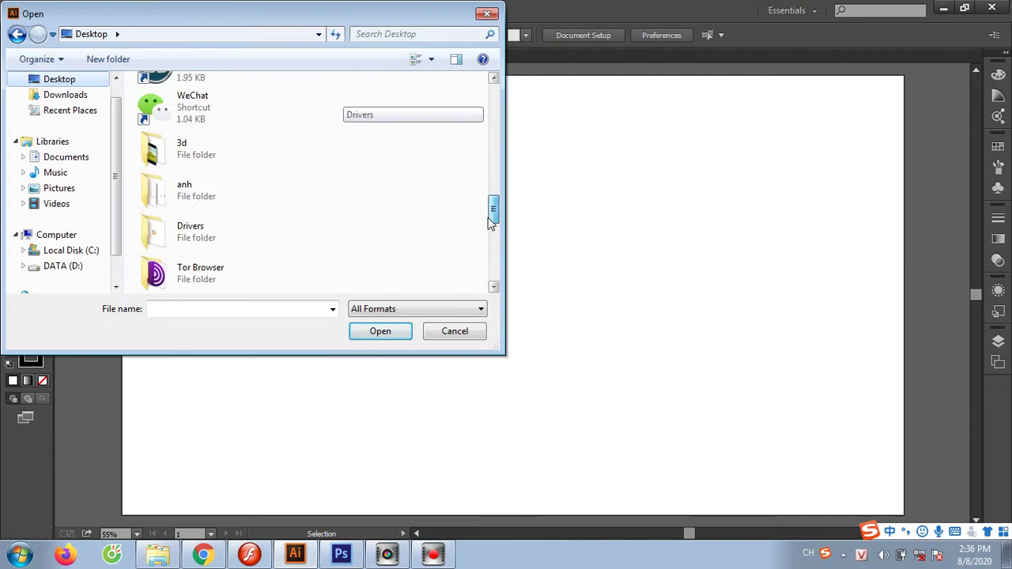
{"action": "double_click", "coordinate": [203, 148]}
{"action": "scroll", "coordinate": [372, 226], "scroll_direction": "down", "scroll_amount": 5}
{"action": "scroll", "coordinate": [373, 226], "scroll_direction": "down", "scroll_amount": 3}
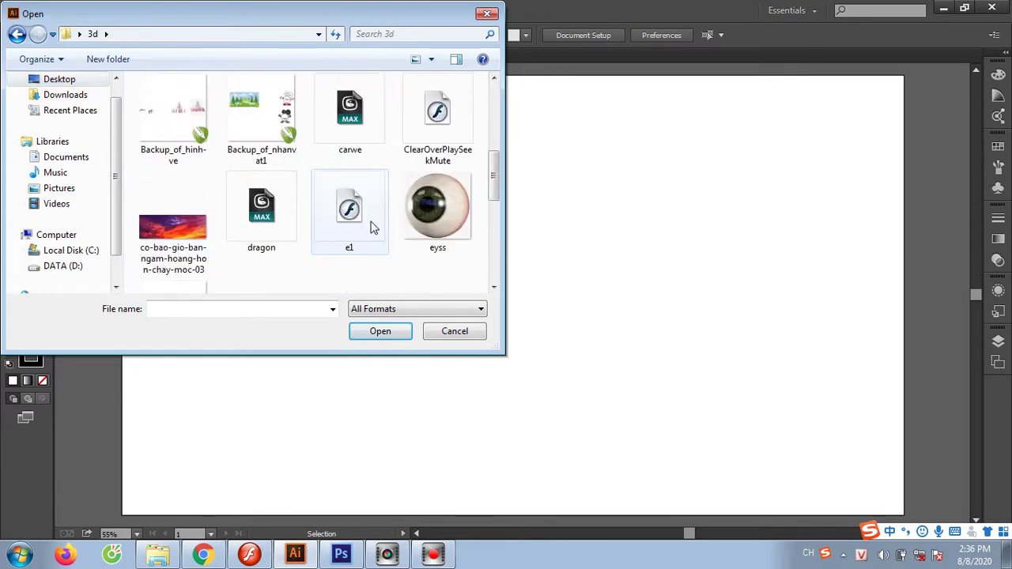
{"action": "scroll", "coordinate": [374, 227], "scroll_direction": "up", "scroll_amount": 7}
{"action": "double_click", "coordinate": [374, 227]}
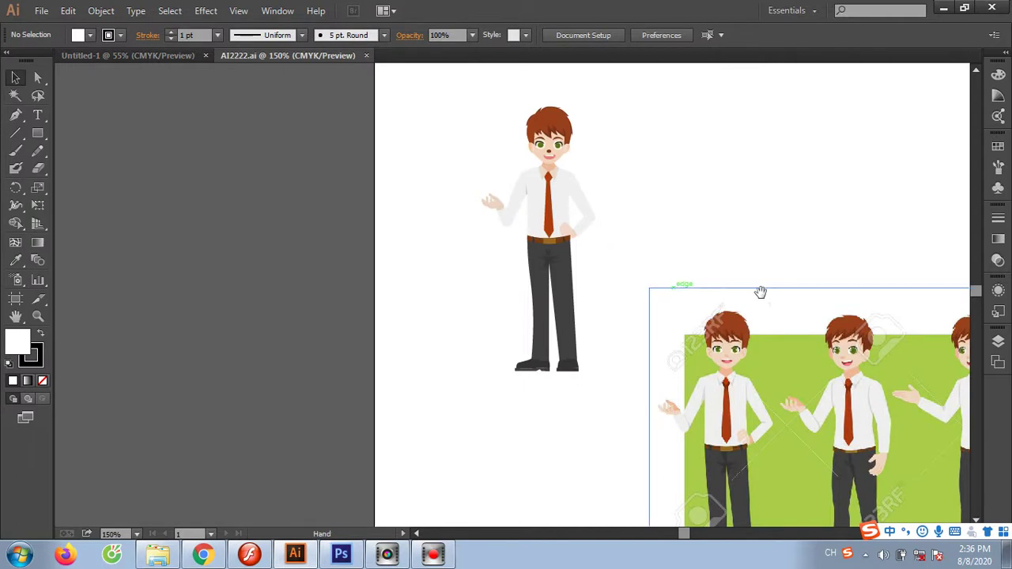
{"action": "mouse_move", "coordinate": [759, 290]}
{"action": "left_mouse_down"}
{"action": "mouse_move", "coordinate": [350, 146]}
{"action": "mouse_move", "coordinate": [366, 220]}
{"action": "mouse_move", "coordinate": [370, 156]}
{"action": "mouse_move", "coordinate": [386, 226]}
{"action": "mouse_move", "coordinate": [551, 316]}
{"action": "left_mouse_up"}
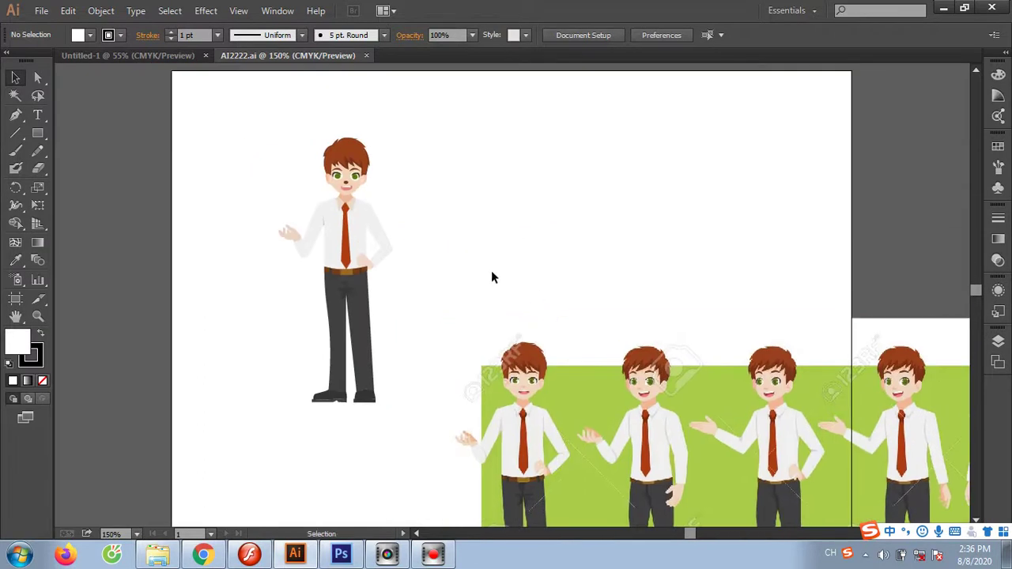
{"action": "type", "text": "z"}
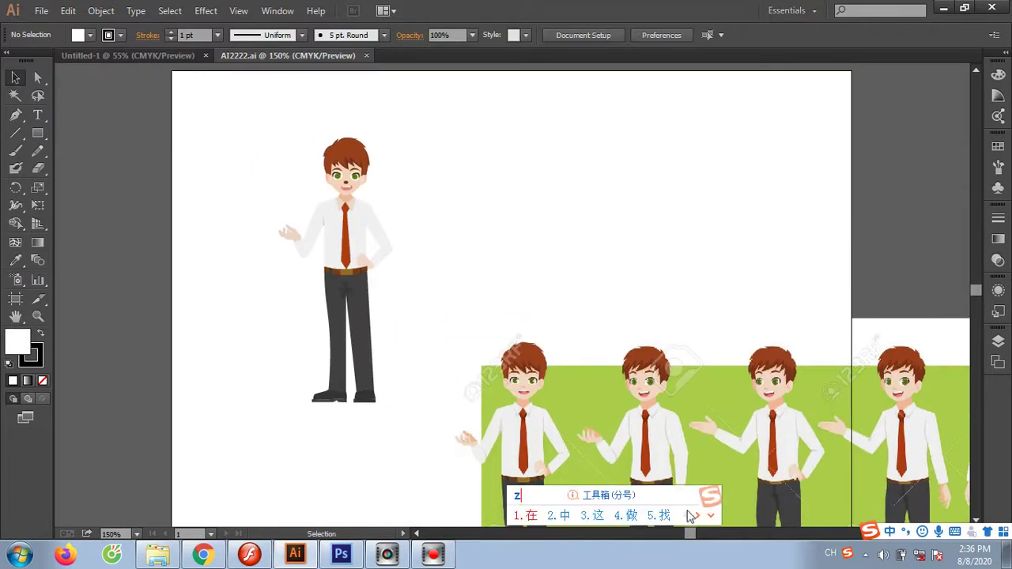
{"action": "left_click", "coordinate": [830, 553]}
{"action": "left_click", "coordinate": [850, 478]}
{"action": "key", "text": "z"}
{"action": "left_click_drag", "start_coordinate": [281, 119], "coordinate": [415, 415]}
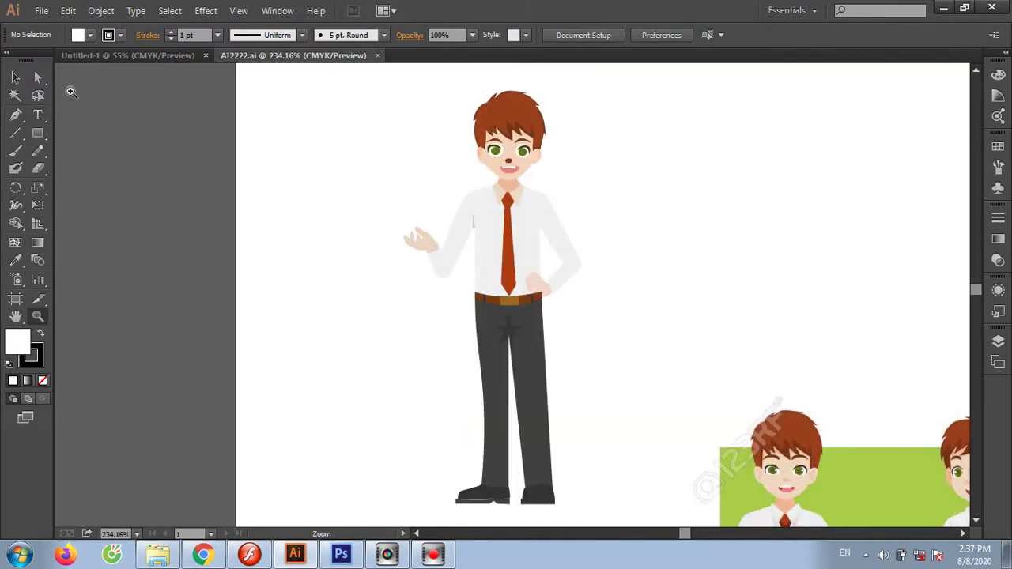
{"action": "left_click_drag", "start_coordinate": [769, 339], "coordinate": [356, 70]}
{"action": "left_click_drag", "start_coordinate": [543, 308], "coordinate": [353, 164]}
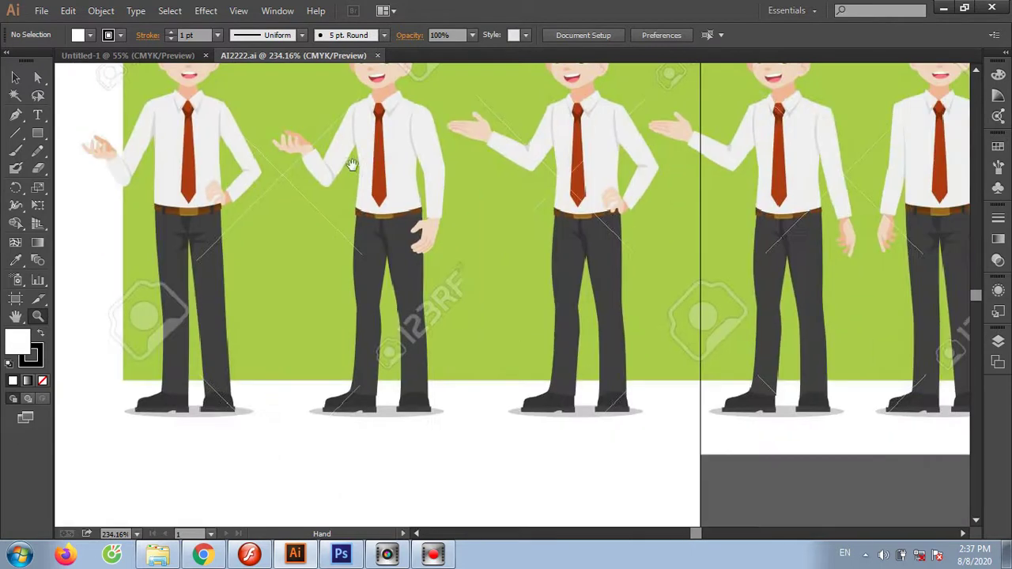
{"action": "left_click_drag", "start_coordinate": [546, 347], "coordinate": [371, 462]}
{"action": "mouse_move", "coordinate": [544, 436]}
{"action": "left_mouse_down"}
{"action": "mouse_move", "coordinate": [660, 395]}
{"action": "mouse_move", "coordinate": [721, 398]}
{"action": "left_mouse_up"}
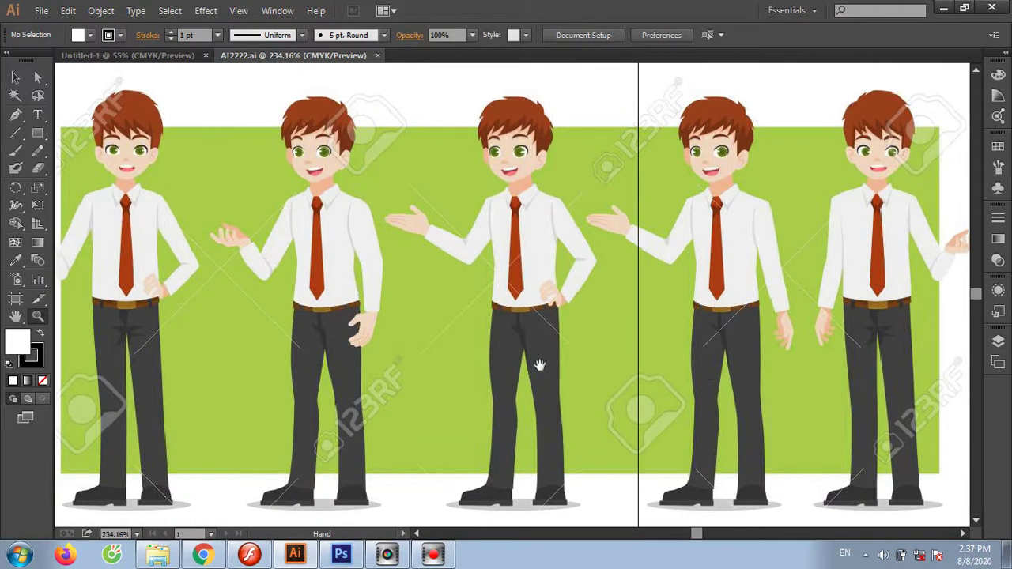
{"action": "left_click_drag", "start_coordinate": [400, 350], "coordinate": [399, 350]}
{"action": "mouse_move", "coordinate": [536, 318]}
{"action": "left_mouse_down"}
{"action": "mouse_move", "coordinate": [226, 306]}
{"action": "mouse_move", "coordinate": [243, 277]}
{"action": "mouse_move", "coordinate": [630, 235]}
{"action": "mouse_move", "coordinate": [763, 355]}
{"action": "left_mouse_up"}
{"action": "mouse_move", "coordinate": [240, 355]}
{"action": "left_mouse_down"}
{"action": "mouse_move", "coordinate": [477, 386]}
{"action": "mouse_move", "coordinate": [527, 455]}
{"action": "mouse_move", "coordinate": [504, 522]}
{"action": "mouse_move", "coordinate": [420, 312]}
{"action": "mouse_move", "coordinate": [555, 437]}
{"action": "left_mouse_up"}
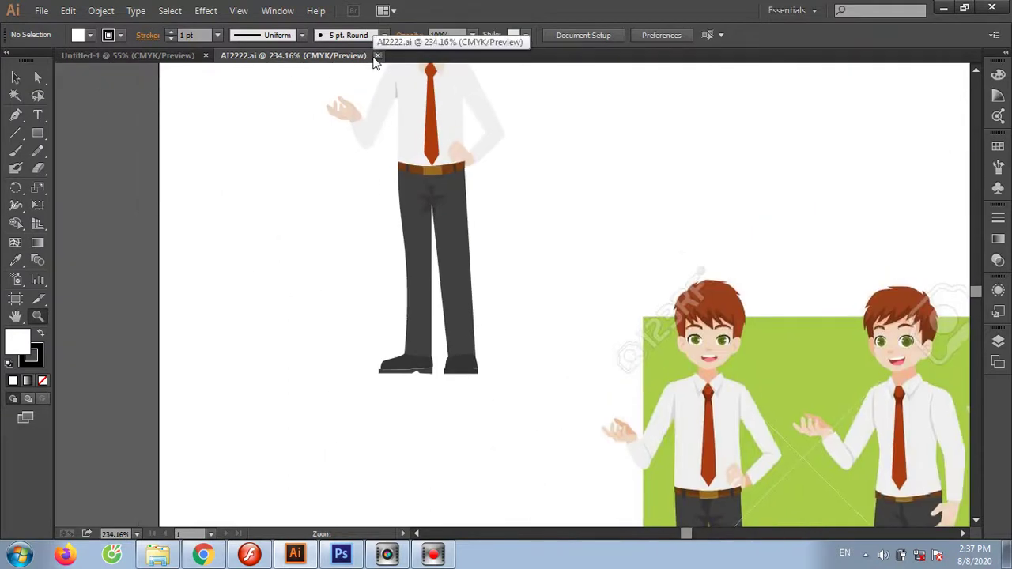
{"action": "mouse_move", "coordinate": [703, 425]}
{"action": "left_mouse_down"}
{"action": "mouse_move", "coordinate": [298, 249]}
{"action": "mouse_move", "coordinate": [175, 246]}
{"action": "left_mouse_up"}
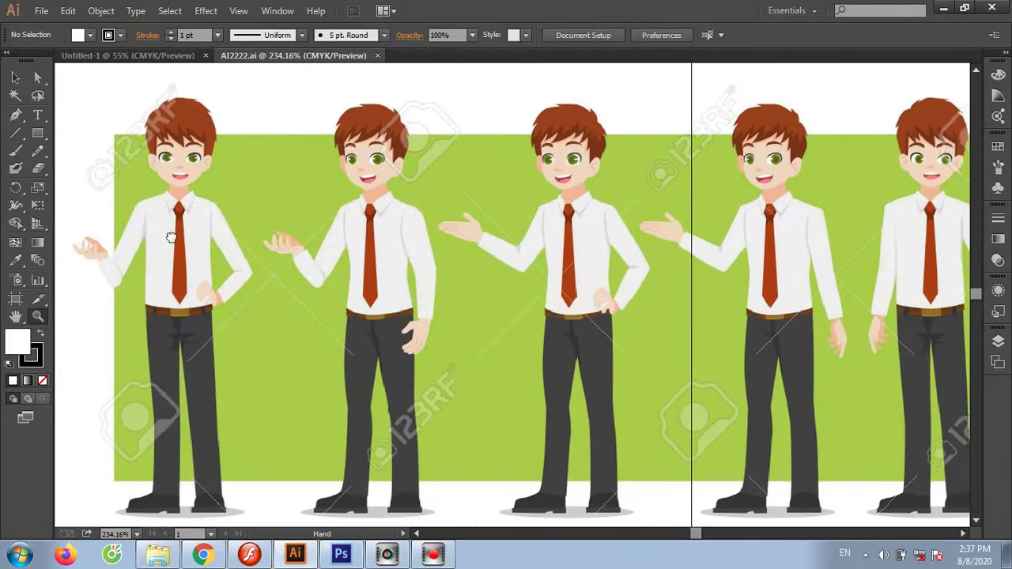
{"action": "left_click_drag", "start_coordinate": [596, 350], "coordinate": [419, 308]}
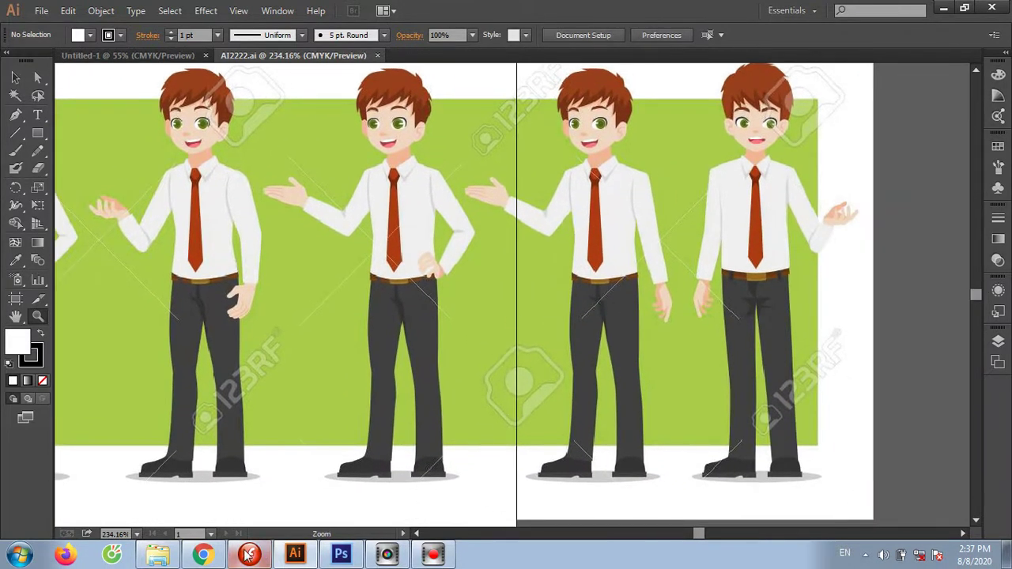
{"action": "mouse_move", "coordinate": [256, 391]}
{"action": "left_mouse_down"}
{"action": "mouse_move", "coordinate": [574, 414]}
{"action": "mouse_move", "coordinate": [516, 424]}
{"action": "mouse_move", "coordinate": [514, 447]}
{"action": "left_mouse_up"}
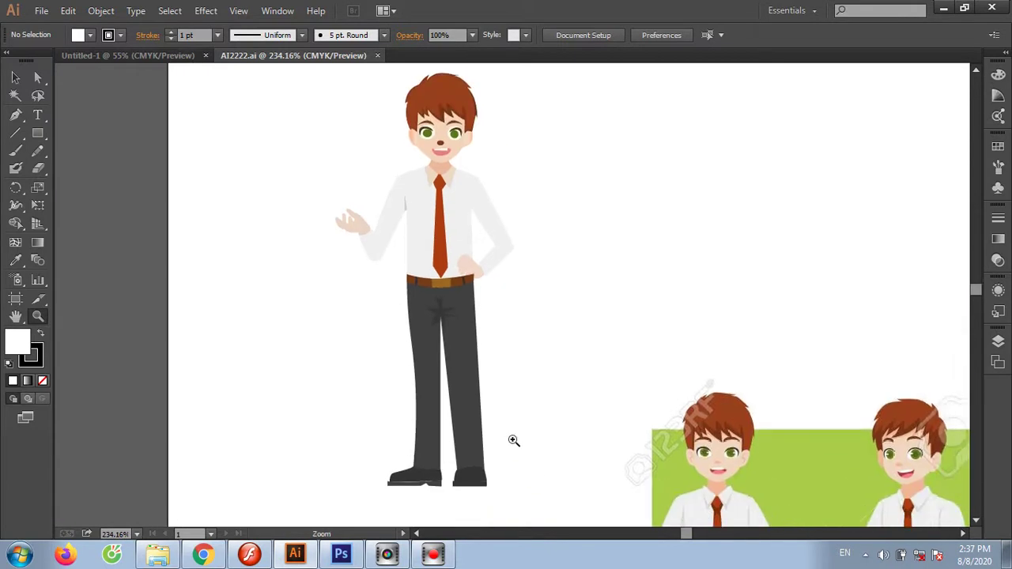
{"action": "key", "text": "Tab"}
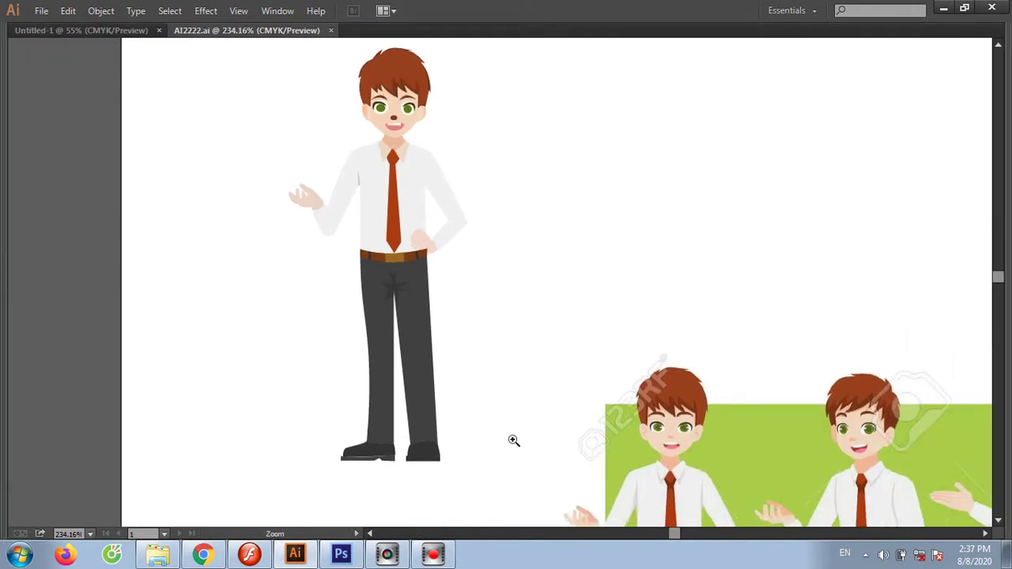
{"action": "key", "text": "Tab"}
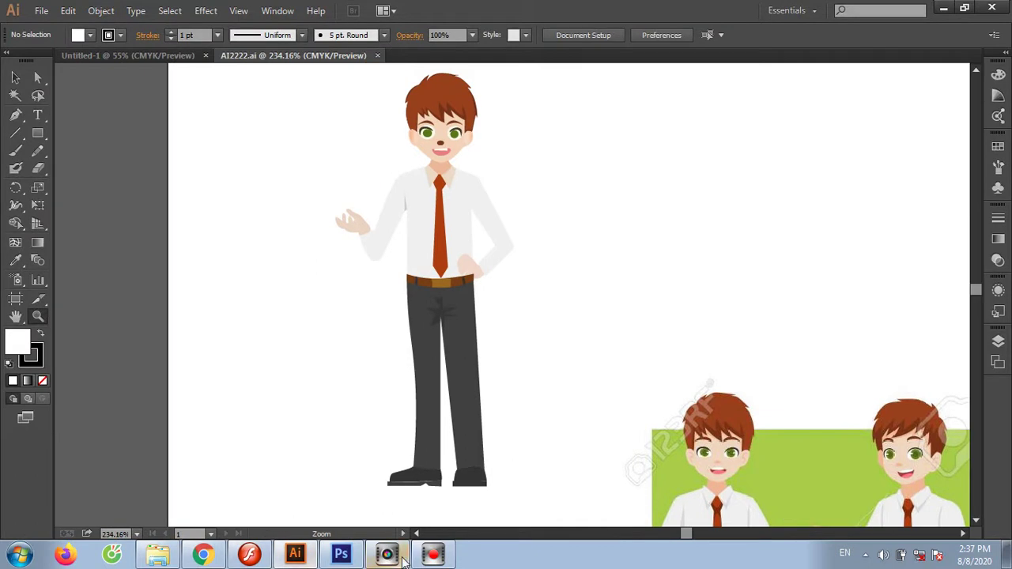
Paste the screenshot into Photoshop, select the standing businessman, and create a Clipboard-sized new document
{"action": "left_click", "coordinate": [336, 555]}
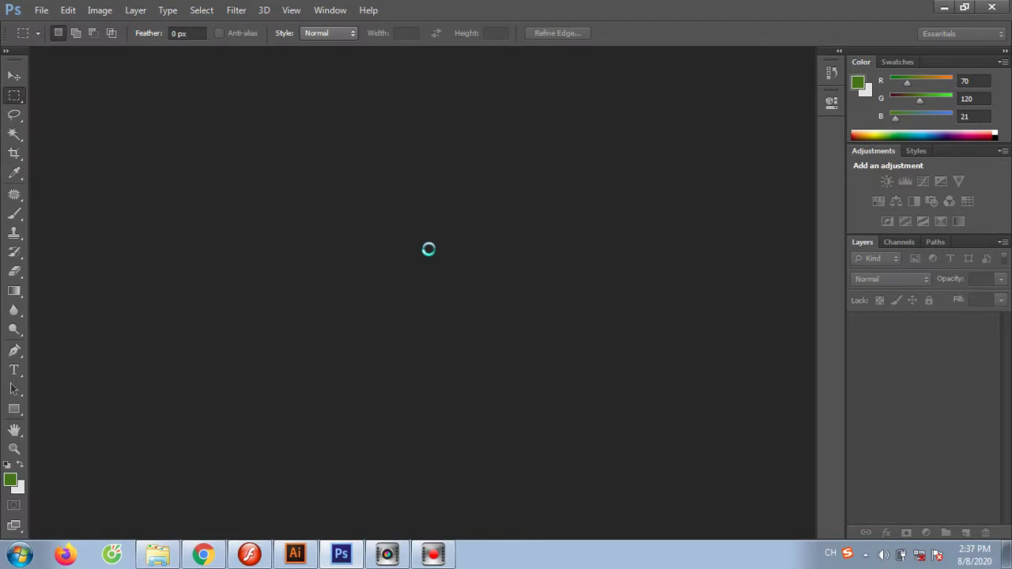
{"action": "key", "text": "ctrl+v"}
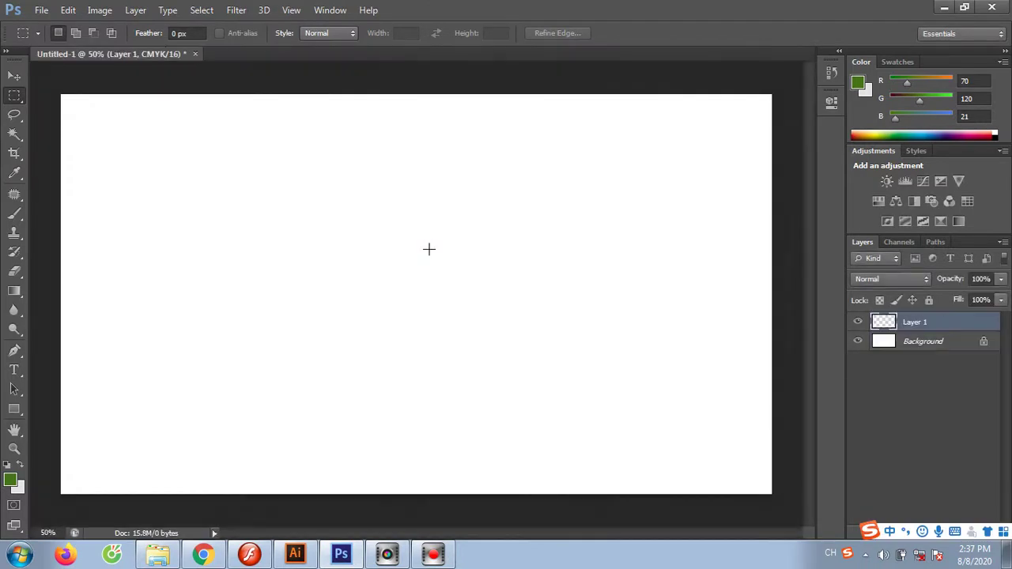
{"action": "left_click_drag", "start_coordinate": [305, 179], "coordinate": [407, 386]}
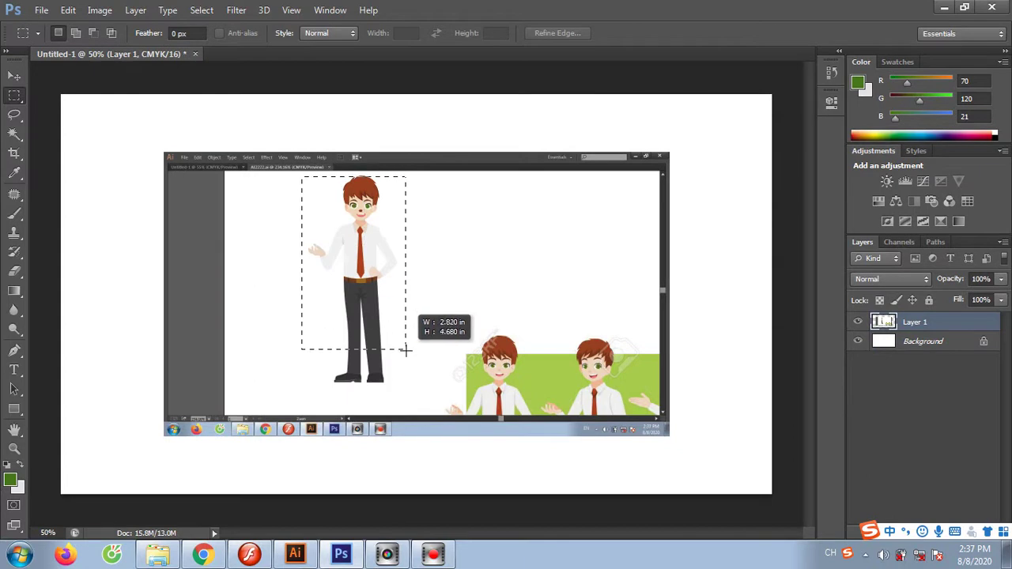
{"action": "left_click_drag", "start_coordinate": [407, 386], "coordinate": [409, 386]}
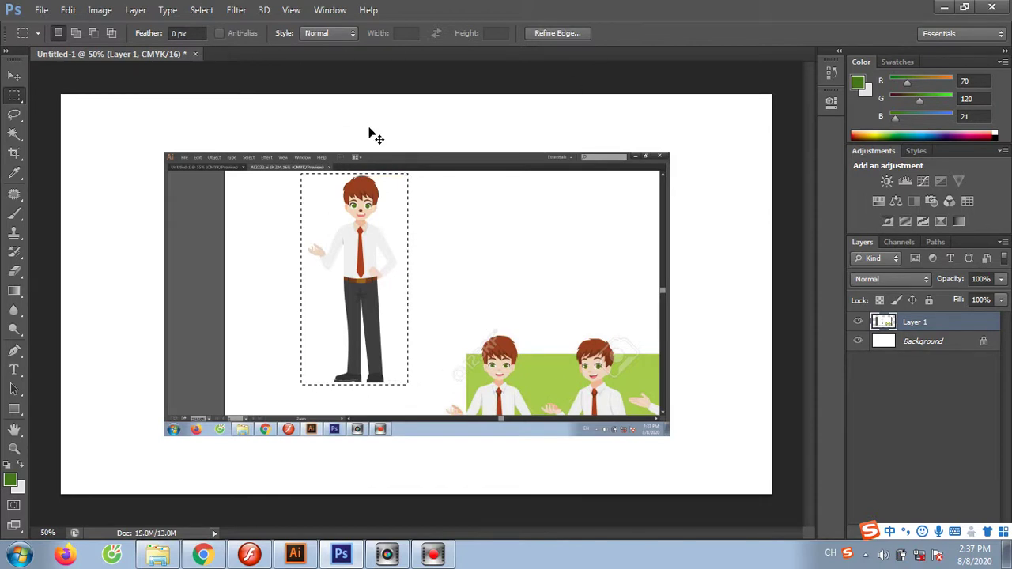
{"action": "key", "text": "ctrl+n"}
{"action": "key", "text": "Return"}
{"action": "key", "text": "ctrl+v"}
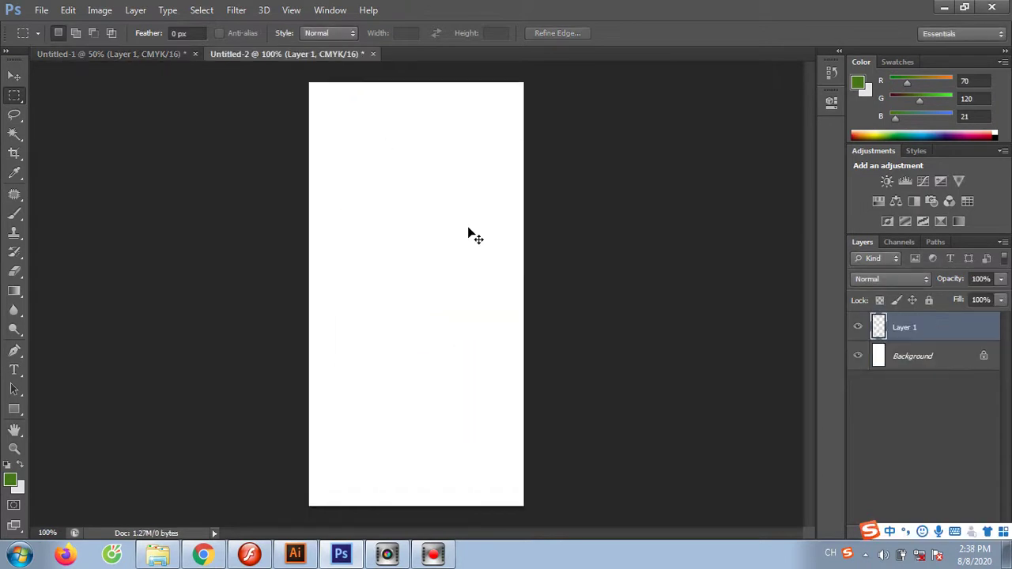
{"action": "left_click", "coordinate": [14, 134]}
{"action": "left_click", "coordinate": [384, 165]}
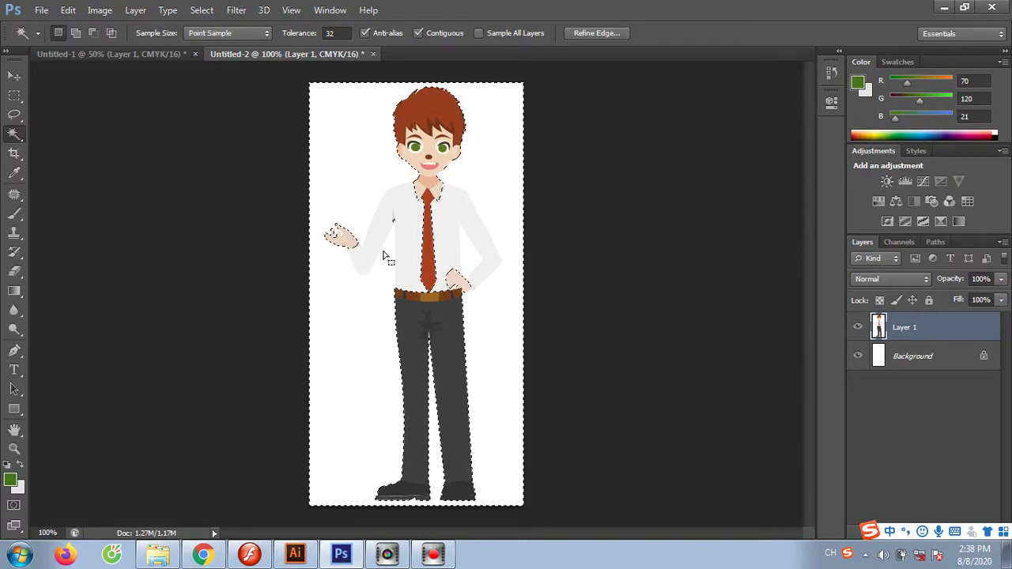
{"action": "key", "text": "shift"}
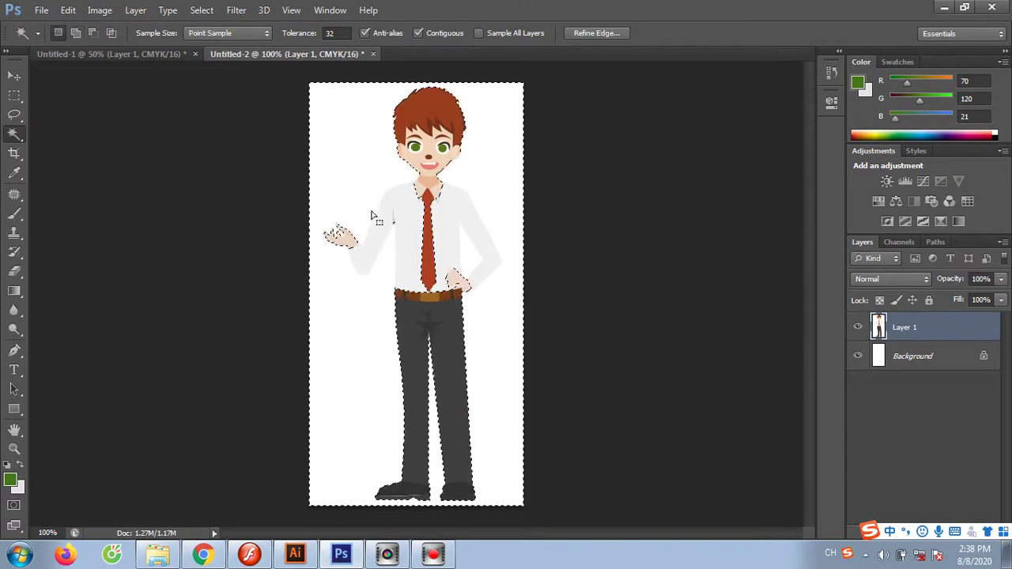
{"action": "left_click", "coordinate": [368, 333]}
{"action": "key", "text": "ctrl+d"}
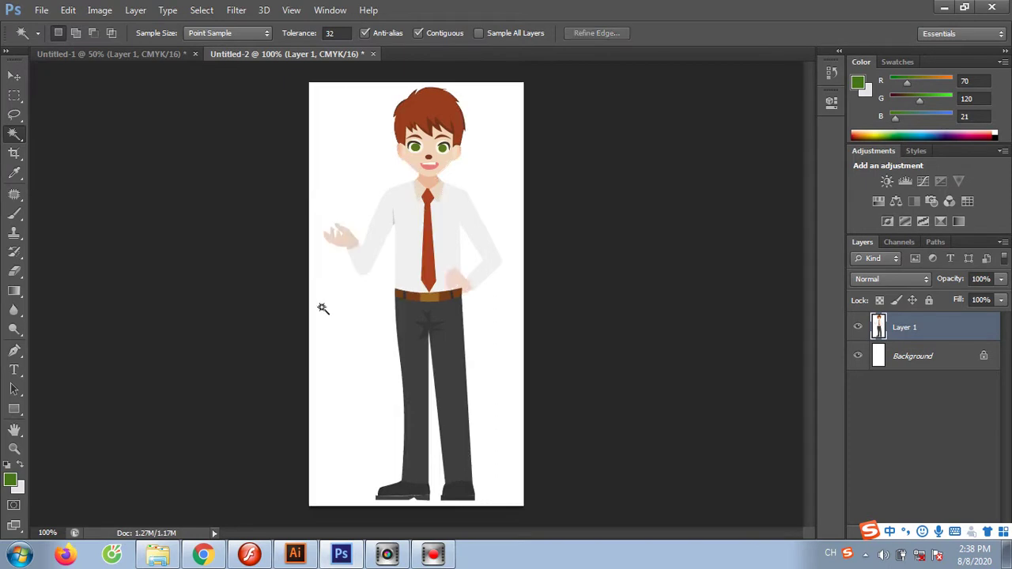
{"action": "key", "text": "z"}
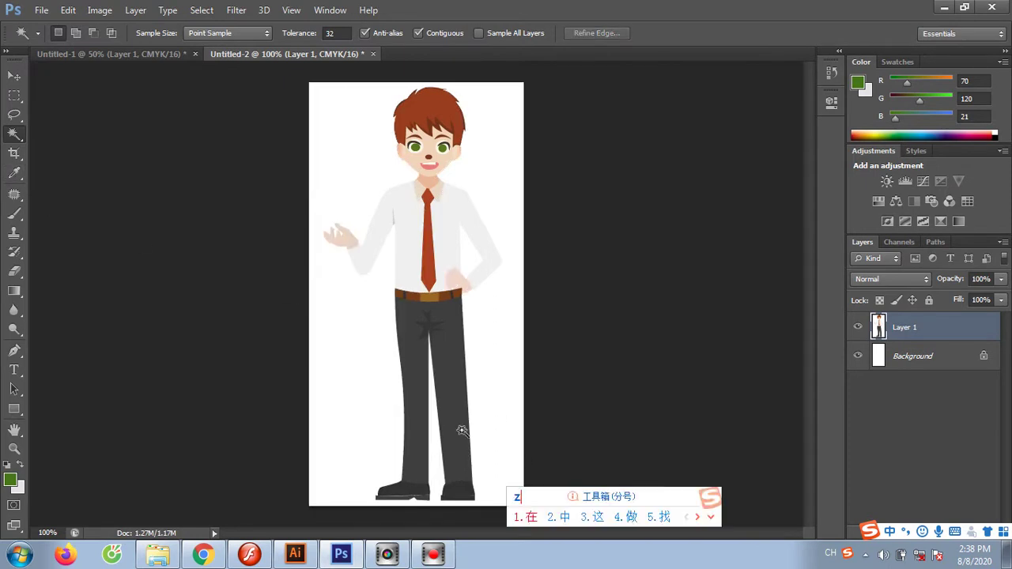
{"action": "left_click", "coordinate": [830, 553]}
{"action": "left_click", "coordinate": [844, 479]}
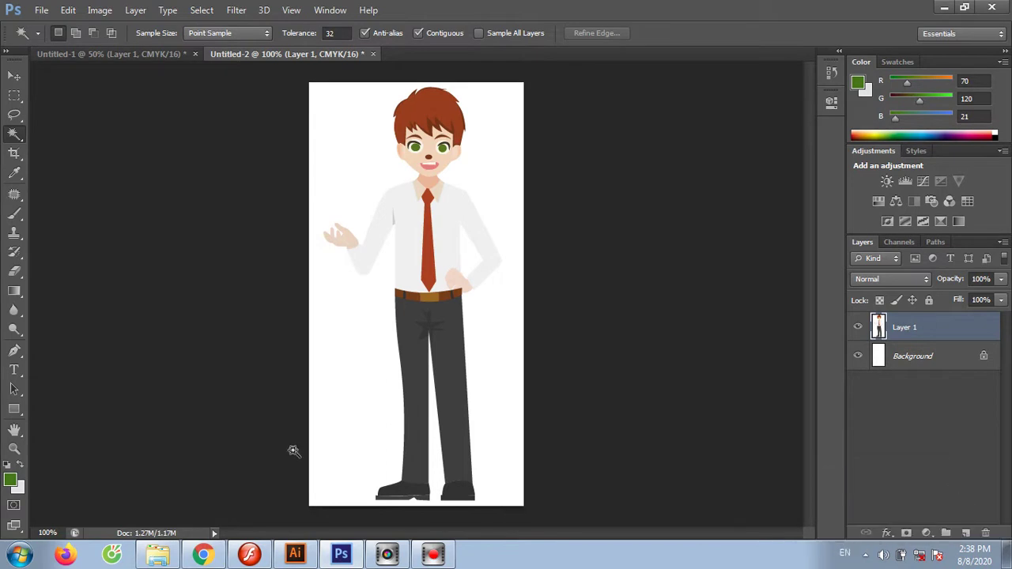
{"action": "key", "text": "z"}
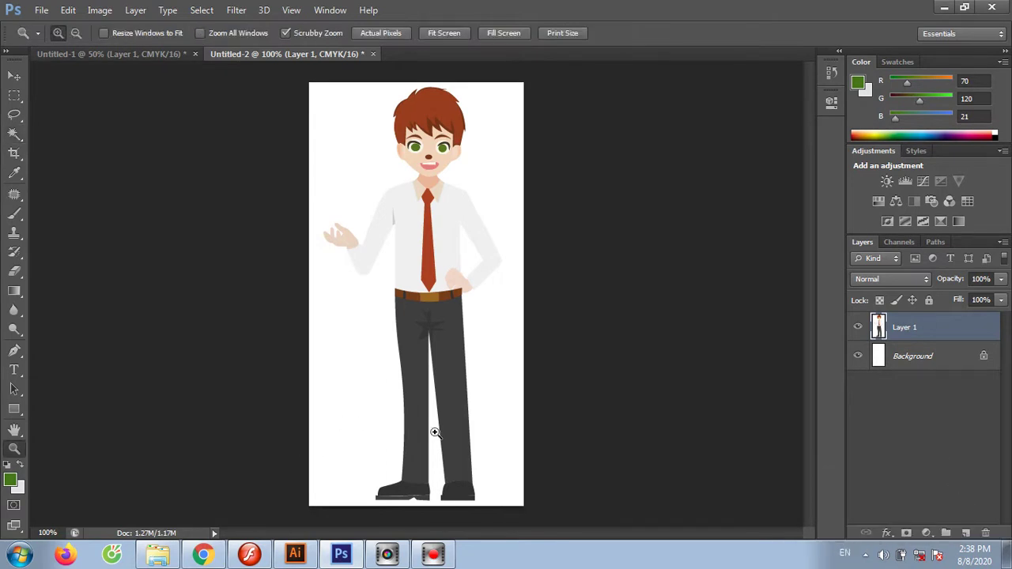
{"action": "left_click", "coordinate": [435, 433]}
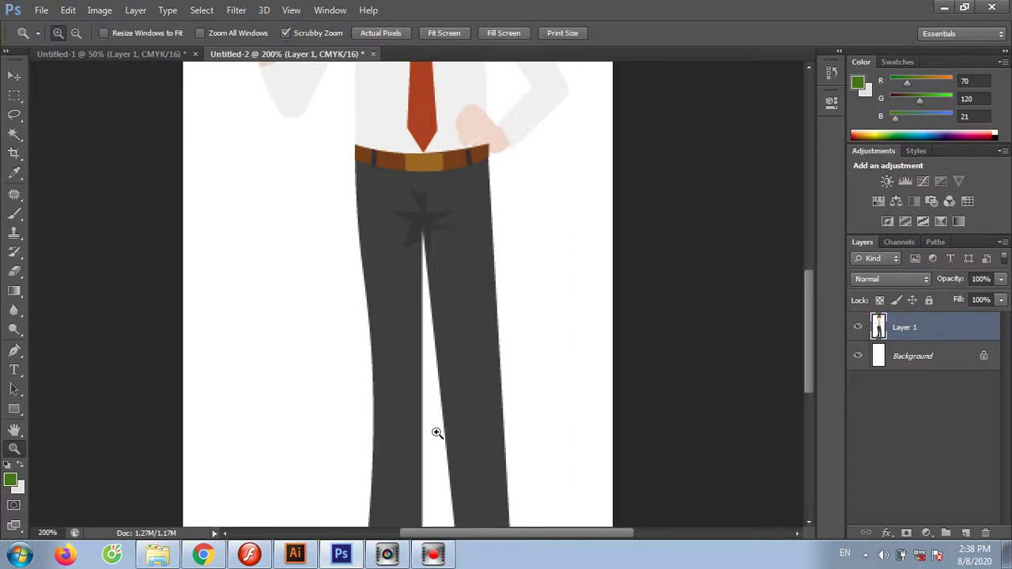
{"action": "right_click", "coordinate": [357, 389]}
{"action": "left_click", "coordinate": [385, 399]}
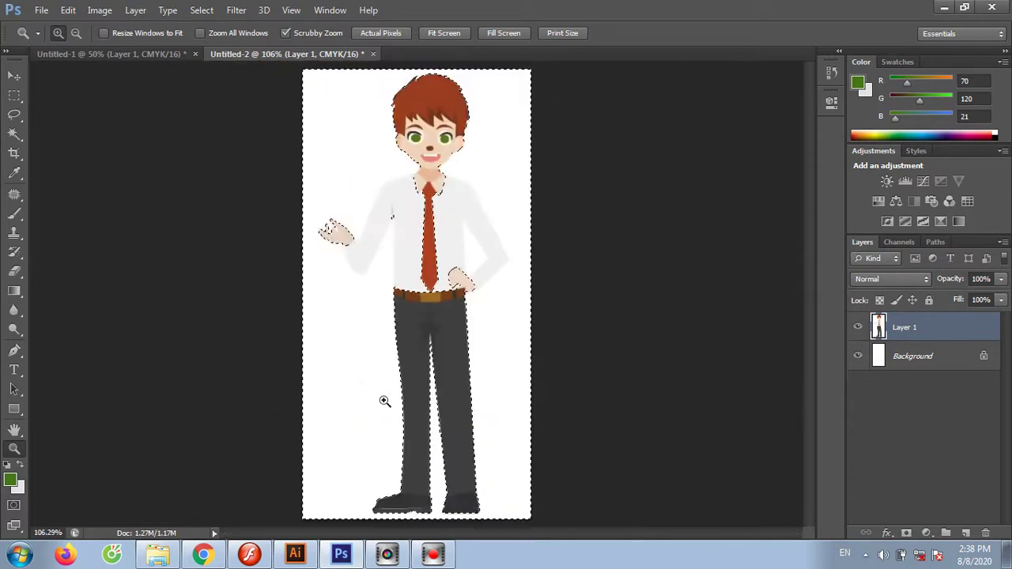
{"action": "key", "text": "ctrl+d"}
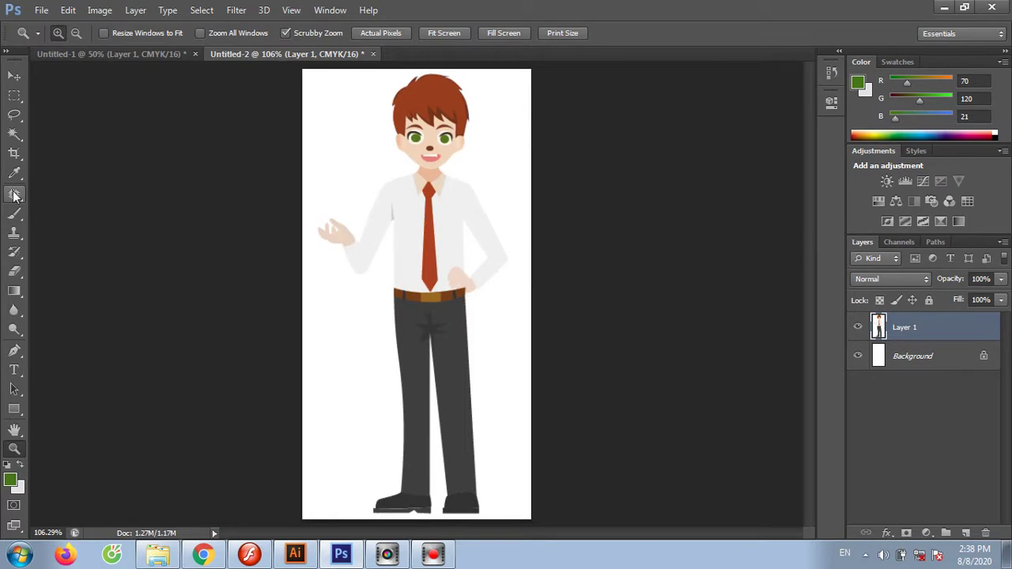
{"action": "left_click", "coordinate": [14, 95]}
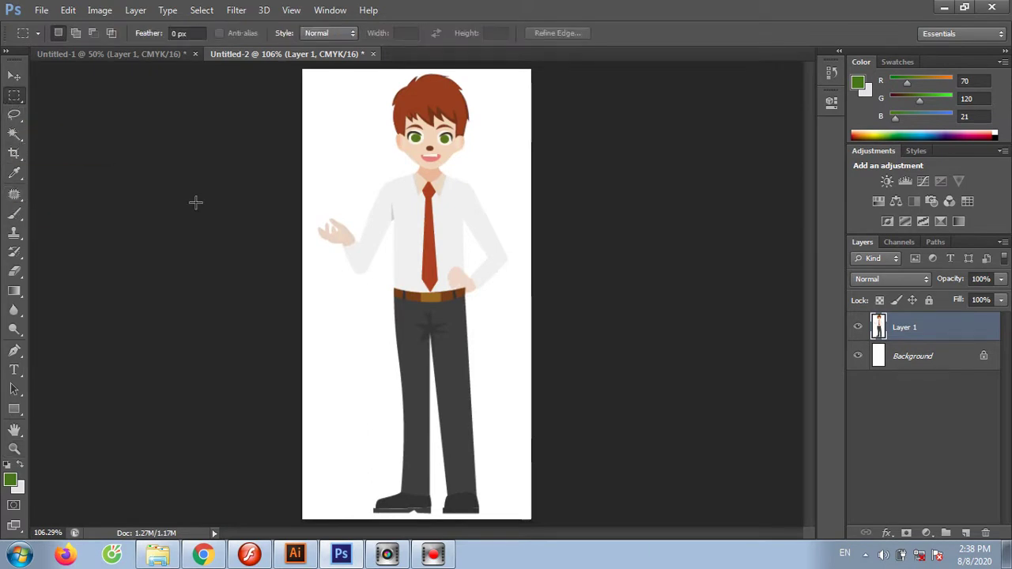
{"action": "key", "text": "p"}
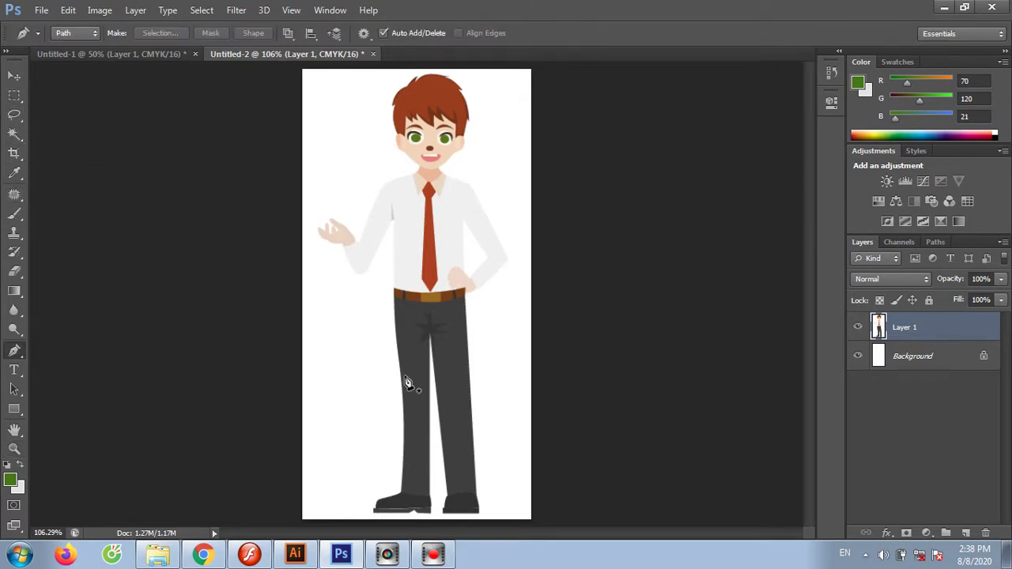
Zoom in and begin a Pen outline from the belt's left corner, out left and below the feet
{"action": "key", "text": "z"}
{"action": "mouse_move", "coordinate": [381, 315]}
{"action": "left_mouse_down"}
{"action": "mouse_move", "coordinate": [434, 458]}
{"action": "mouse_move", "coordinate": [332, 402]}
{"action": "left_mouse_up"}
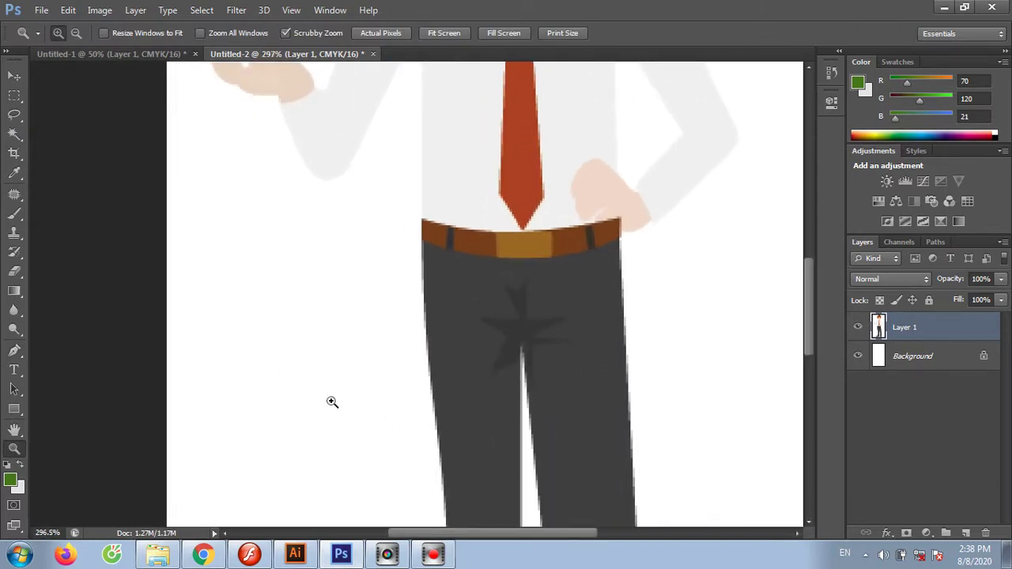
{"action": "key", "text": "p"}
{"action": "left_click", "coordinate": [421, 221]}
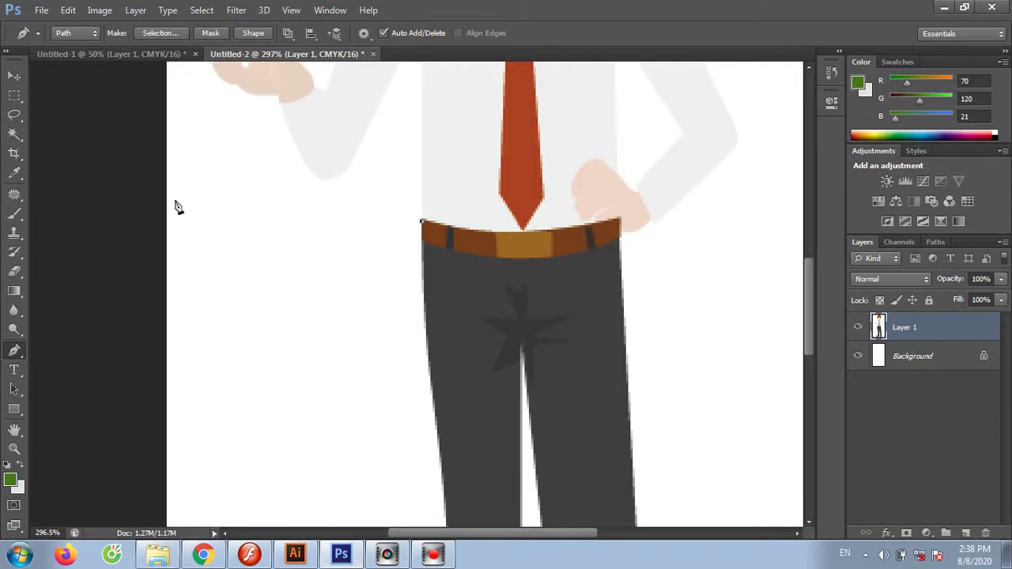
{"action": "left_click", "coordinate": [147, 194]}
{"action": "scroll", "coordinate": [241, 332], "scroll_direction": "down", "scroll_amount": 10}
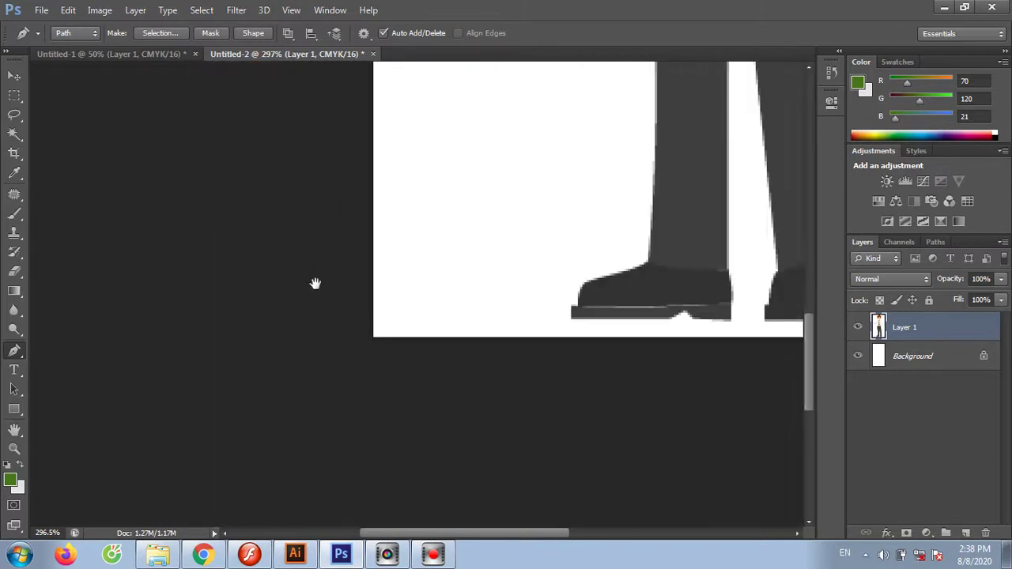
{"action": "scroll", "coordinate": [314, 282], "scroll_direction": "down", "scroll_amount": 3}
{"action": "left_click", "coordinate": [173, 280]}
{"action": "left_click_drag", "start_coordinate": [509, 327], "coordinate": [526, 326]}
Extend the outline beneath the shoes, around the lower right, and up the right side to the hip
{"action": "left_click", "coordinate": [623, 318]}
{"action": "mouse_move", "coordinate": [623, 325]}
{"action": "left_mouse_down"}
{"action": "mouse_move", "coordinate": [194, 406]}
{"action": "mouse_move", "coordinate": [245, 409]}
{"action": "left_mouse_up"}
{"action": "left_click", "coordinate": [402, 398]}
{"action": "left_click_drag", "start_coordinate": [522, 401], "coordinate": [543, 386]}
{"action": "left_click", "coordinate": [600, 339]}
{"action": "left_click_drag", "start_coordinate": [606, 232], "coordinate": [603, 207]}
{"action": "mouse_move", "coordinate": [608, 129]}
{"action": "left_mouse_down"}
{"action": "mouse_move", "coordinate": [585, 141]}
{"action": "mouse_move", "coordinate": [561, 374]}
{"action": "left_mouse_up"}
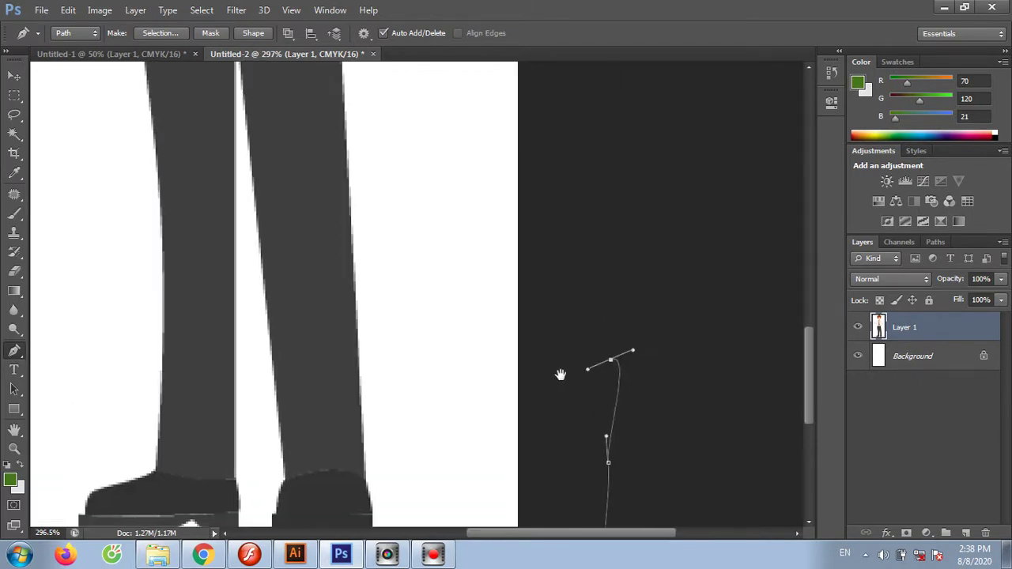
{"action": "left_click_drag", "start_coordinate": [560, 83], "coordinate": [595, 222]}
{"action": "left_click", "coordinate": [594, 222]}
{"action": "left_click", "coordinate": [612, 150]}
Carry the outline around the right hand and lower left, closing it at the belt corner
{"action": "left_click_drag", "start_coordinate": [577, 87], "coordinate": [574, 239]}
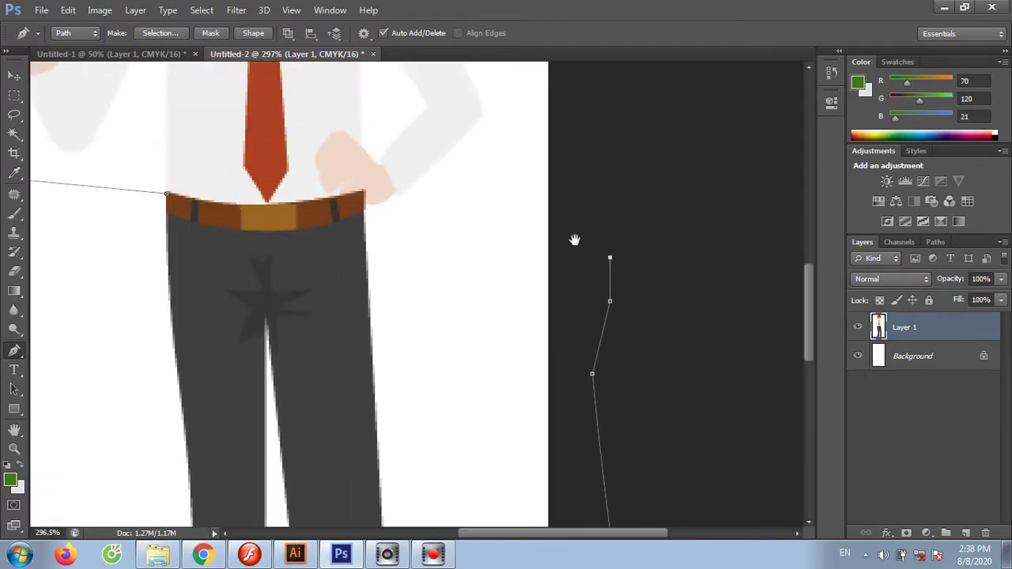
{"action": "left_click", "coordinate": [578, 128]}
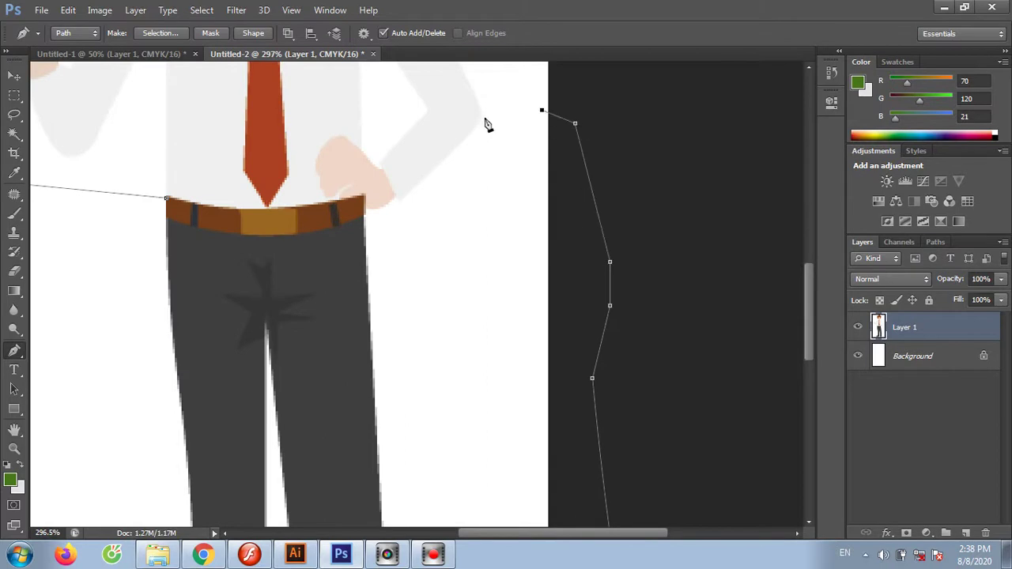
{"action": "left_click", "coordinate": [396, 201]}
{"action": "left_click_drag", "start_coordinate": [367, 209], "coordinate": [345, 207]}
{"action": "left_click_drag", "start_coordinate": [442, 408], "coordinate": [425, 95]}
{"action": "left_click_drag", "start_coordinate": [369, 427], "coordinate": [335, 314]}
{"action": "left_click", "coordinate": [406, 385]}
{"action": "mouse_move", "coordinate": [264, 418]}
{"action": "left_mouse_down"}
{"action": "mouse_move", "coordinate": [253, 414]}
{"action": "mouse_move", "coordinate": [582, 374]}
{"action": "left_mouse_up"}
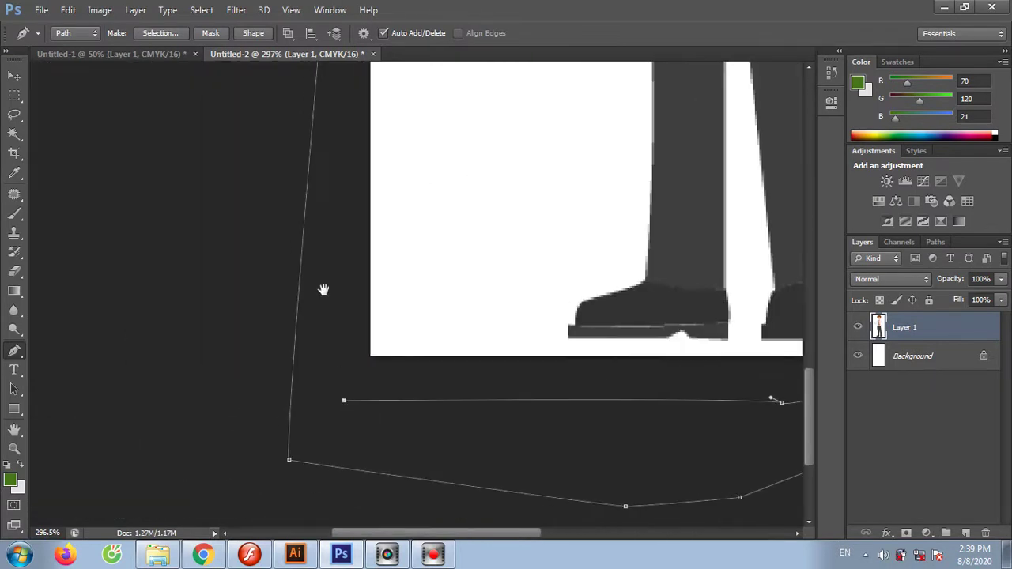
{"action": "left_click_drag", "start_coordinate": [322, 289], "coordinate": [334, 447]}
{"action": "mouse_move", "coordinate": [375, 166]}
{"action": "left_mouse_down"}
{"action": "mouse_move", "coordinate": [377, 343]}
{"action": "mouse_move", "coordinate": [374, 219]}
{"action": "mouse_move", "coordinate": [298, 140]}
{"action": "left_mouse_up"}
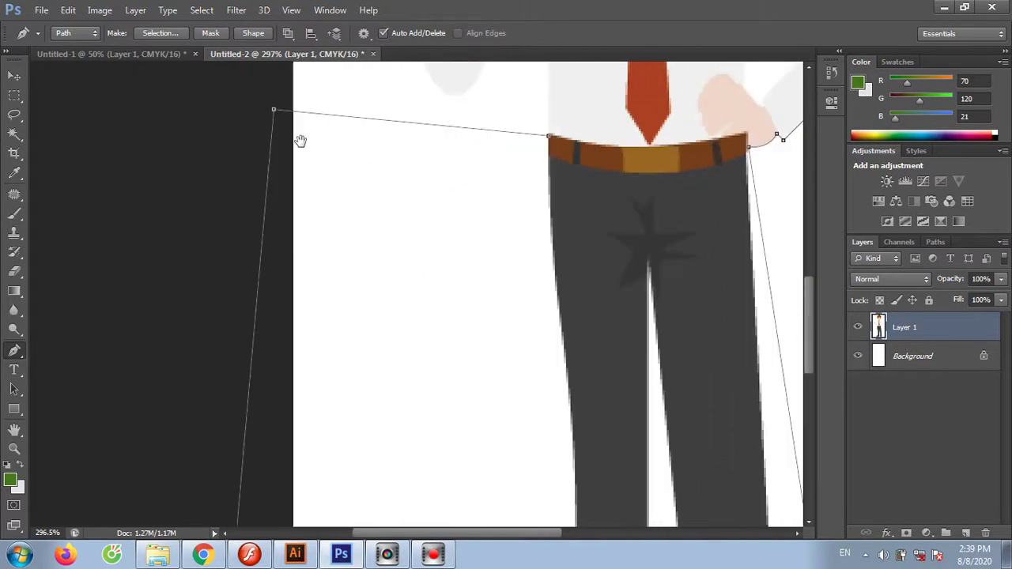
{"action": "left_click", "coordinate": [551, 142]}
Load the traced path as a selection and hide the white Background layer
{"action": "key", "text": "ctrl+Return"}
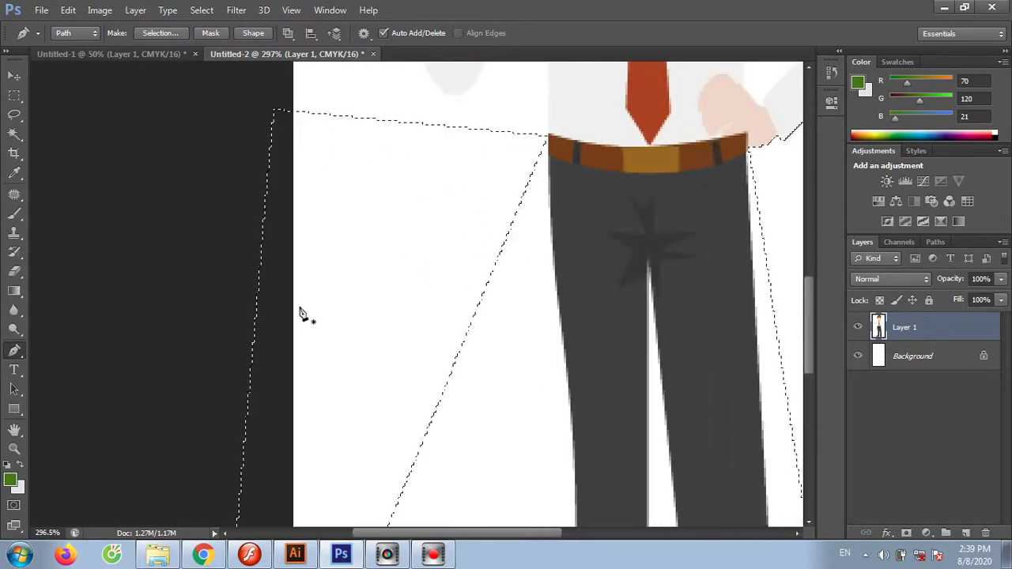
{"action": "left_click", "coordinate": [858, 356]}
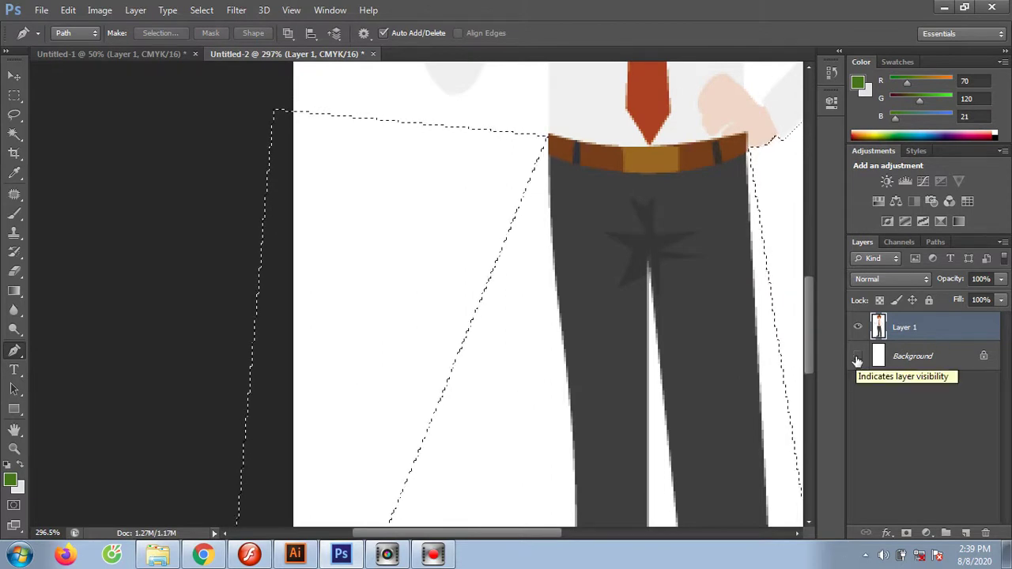
{"action": "left_click", "coordinate": [857, 358]}
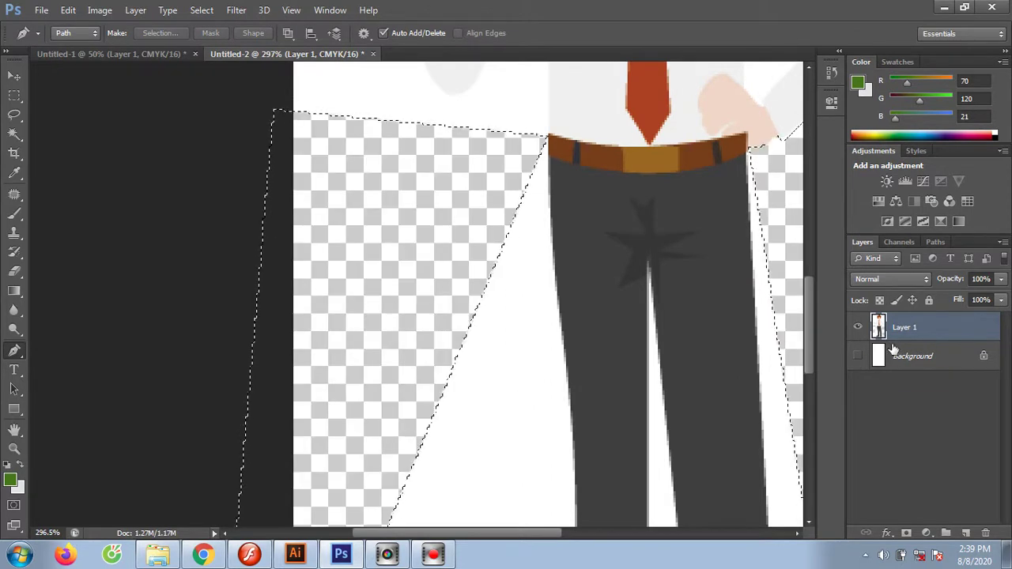
Magic Wand the white wedge beside the trousers and delete it, then undo and deselect
{"action": "left_click", "coordinate": [15, 133]}
{"action": "left_click", "coordinate": [494, 365]}
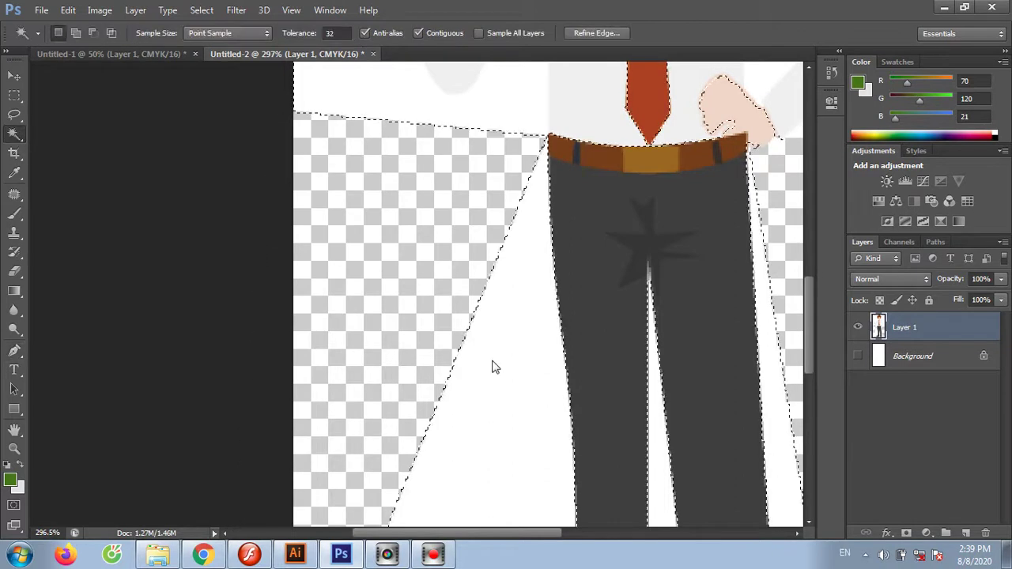
{"action": "key", "text": "Delete"}
{"action": "key", "text": "ctrl+z"}
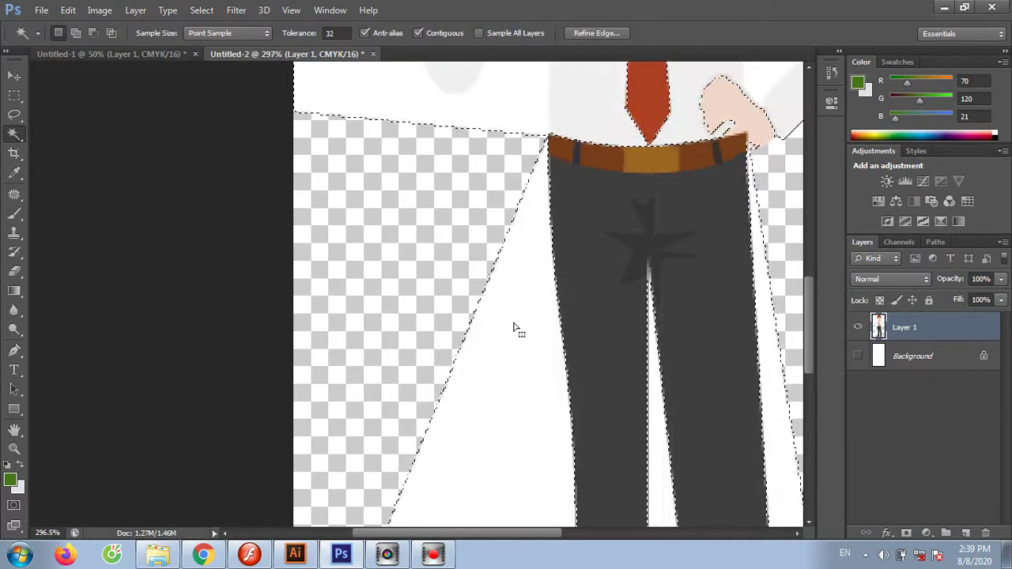
{"action": "key", "text": "ctrl+d"}
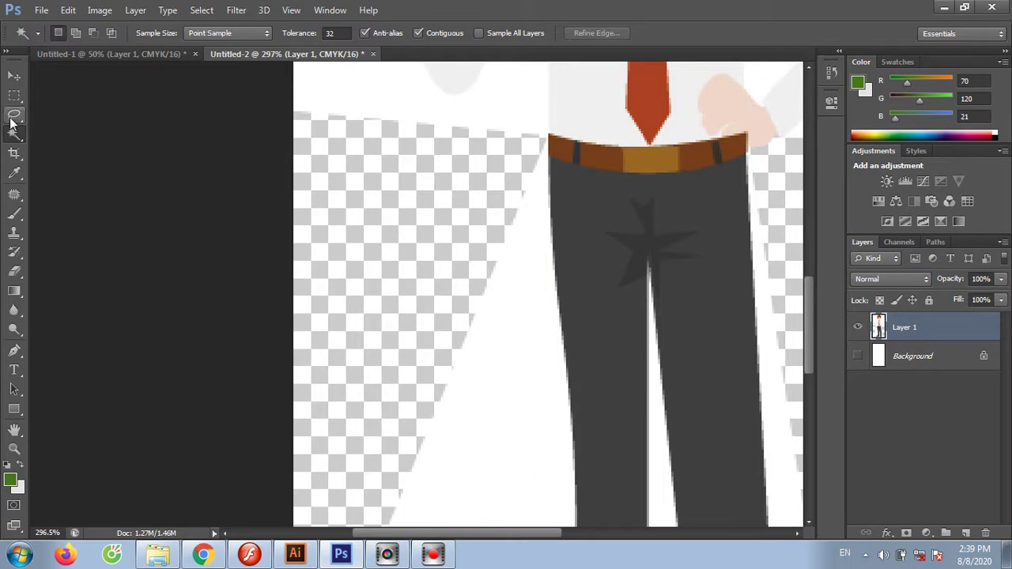
Trace a new Pen path down the trouser edge from the belt corner, load it as a selection, then deselect
{"action": "key", "text": "p"}
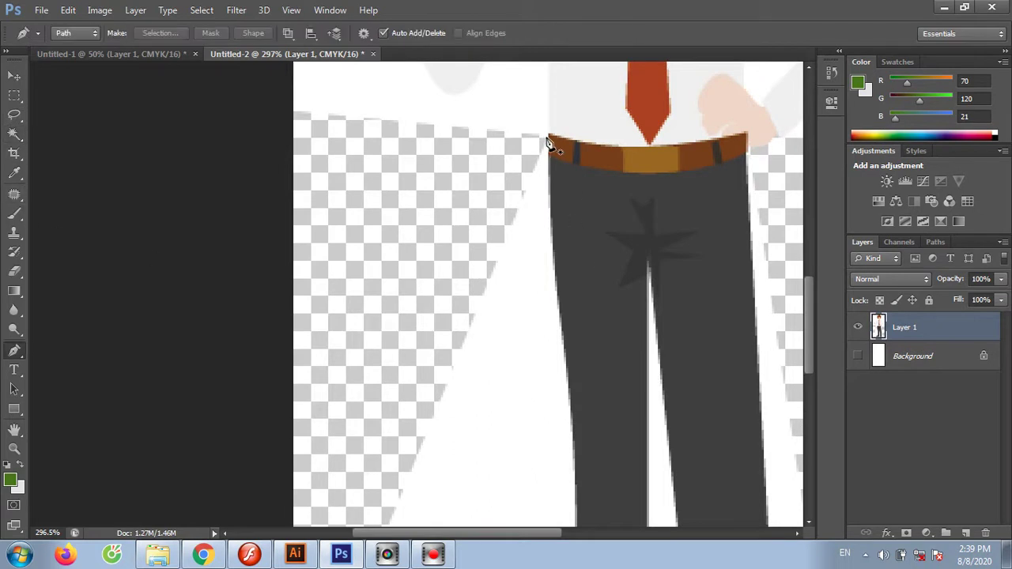
{"action": "left_click", "coordinate": [548, 138]}
{"action": "left_click_drag", "start_coordinate": [547, 208], "coordinate": [550, 232]}
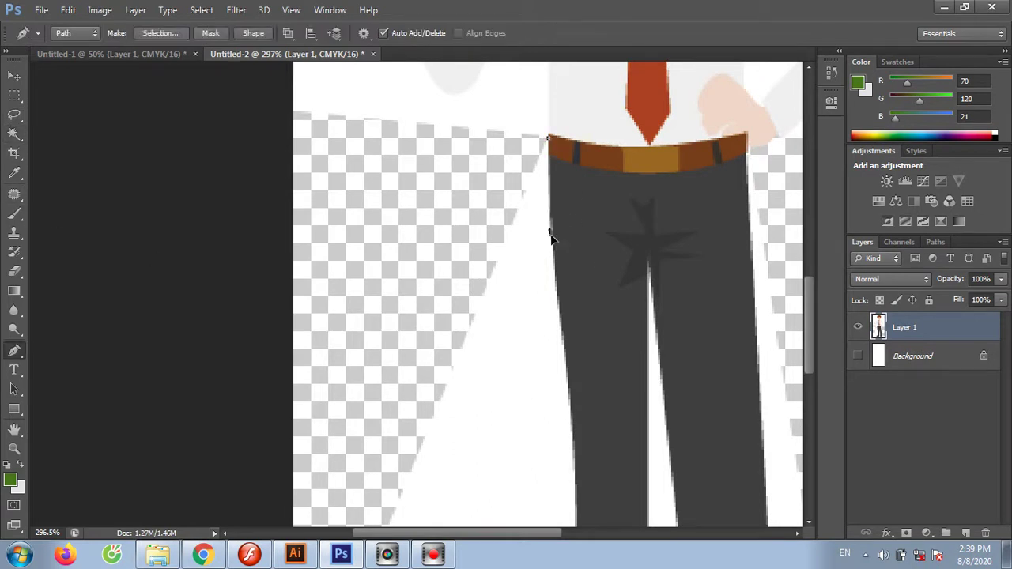
{"action": "left_click", "coordinate": [553, 286]}
{"action": "left_click_drag", "start_coordinate": [570, 410], "coordinate": [574, 434]}
{"action": "left_click_drag", "start_coordinate": [383, 440], "coordinate": [395, 307]}
{"action": "left_click", "coordinate": [475, 170]}
{"action": "left_click", "coordinate": [548, 139]}
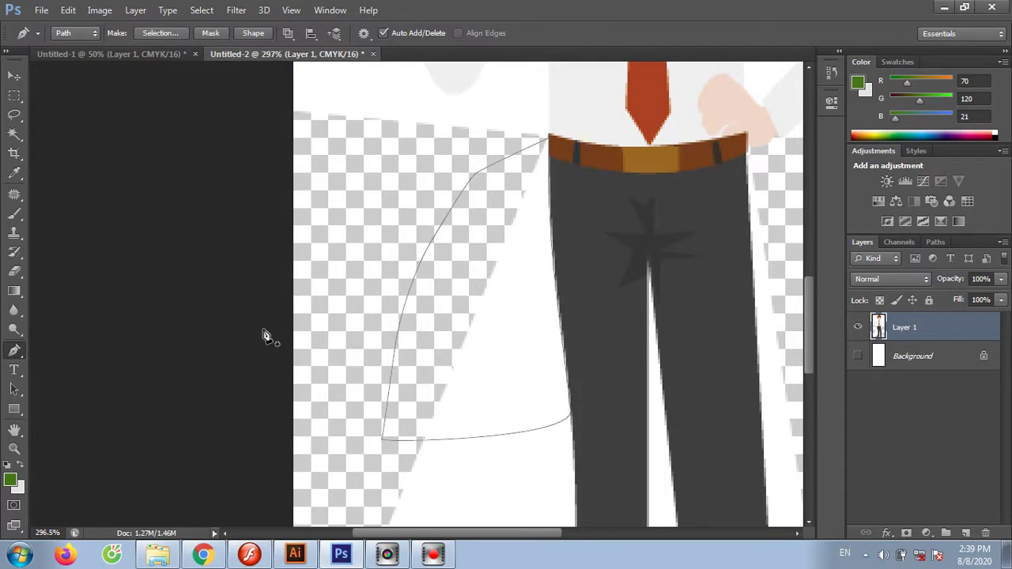
{"action": "key", "text": "ctrl+Return"}
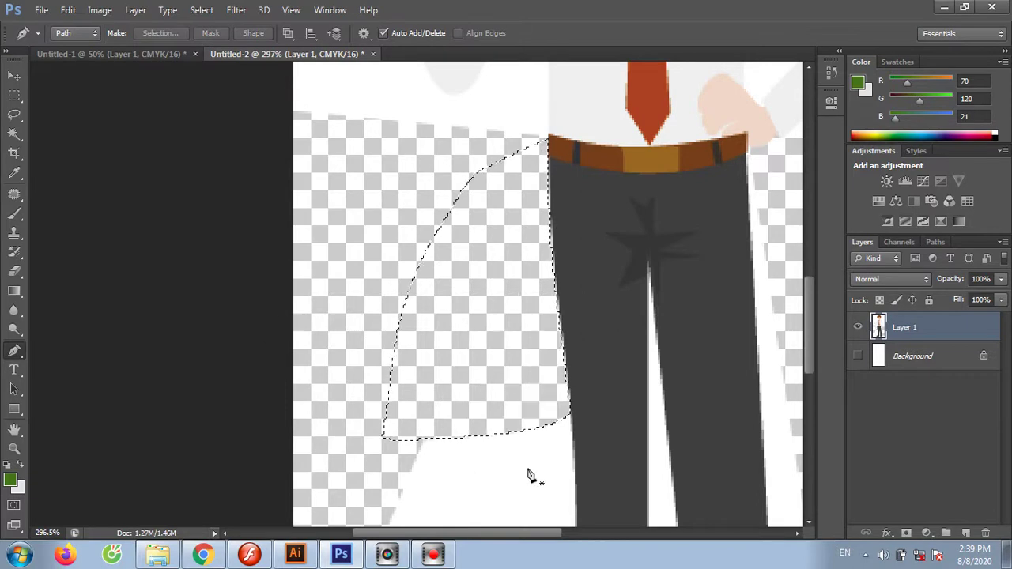
{"action": "key", "text": "ctrl+d"}
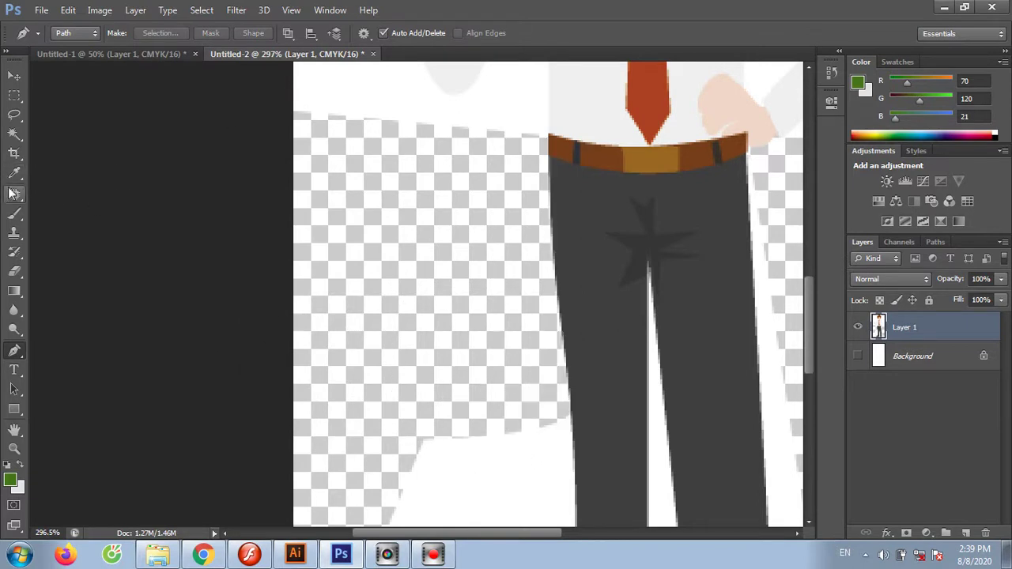
Magic Wand the white around the legs at Tolerance 20, delete it, and deselect
{"action": "left_click", "coordinate": [14, 135]}
{"action": "left_click", "coordinate": [337, 33]}
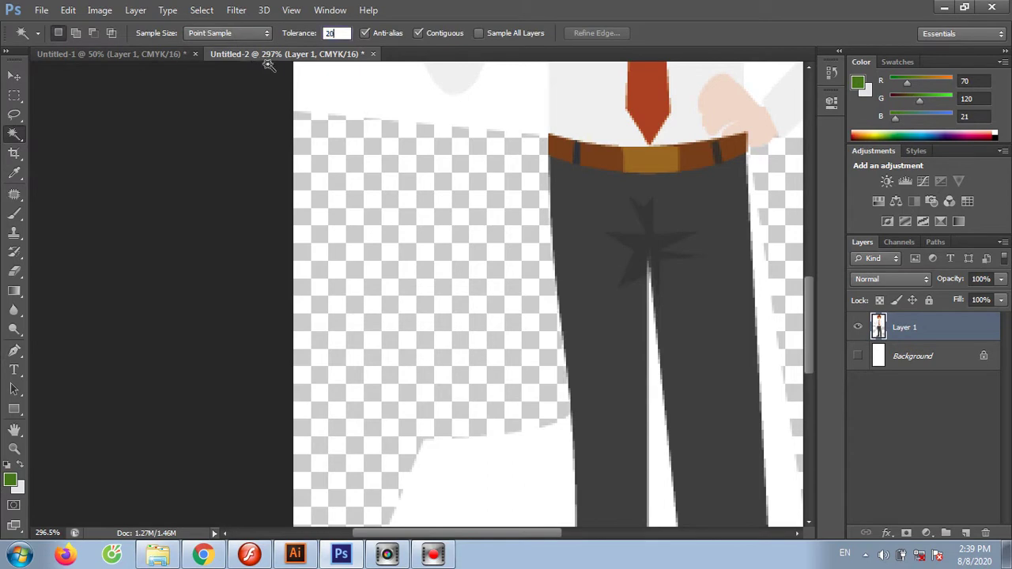
{"action": "left_click", "coordinate": [533, 473]}
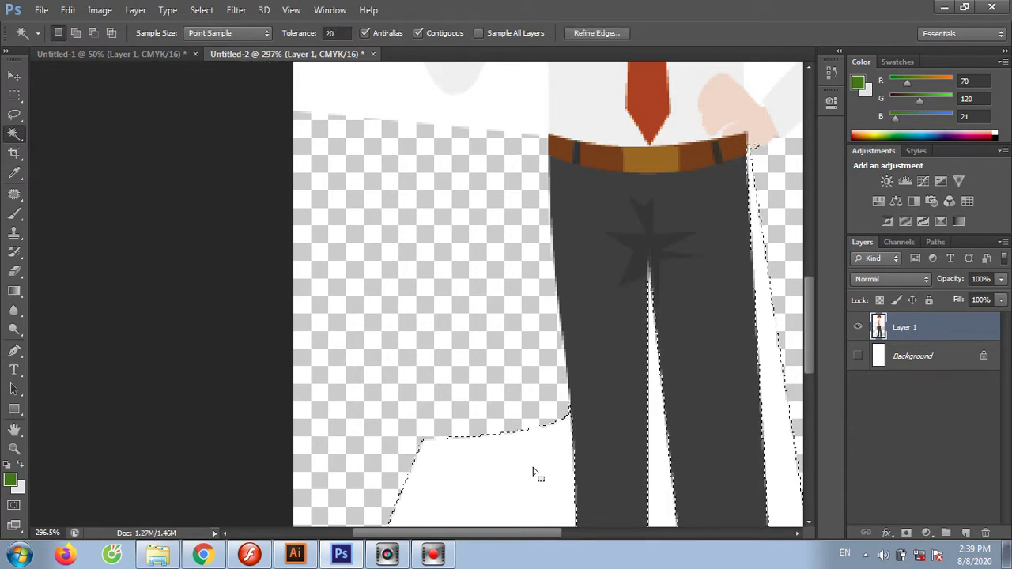
{"action": "key", "text": "Delete"}
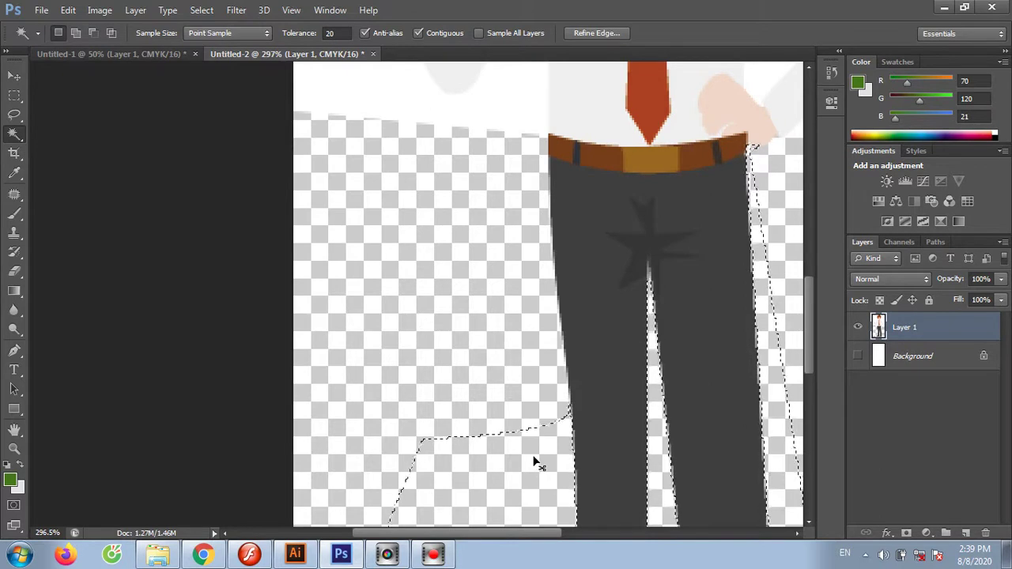
{"action": "key", "text": "ctrl+d"}
{"action": "scroll", "coordinate": [554, 300], "scroll_direction": "up", "scroll_amount": 3}
{"action": "scroll", "coordinate": [491, 388], "scroll_direction": "up", "scroll_amount": 4}
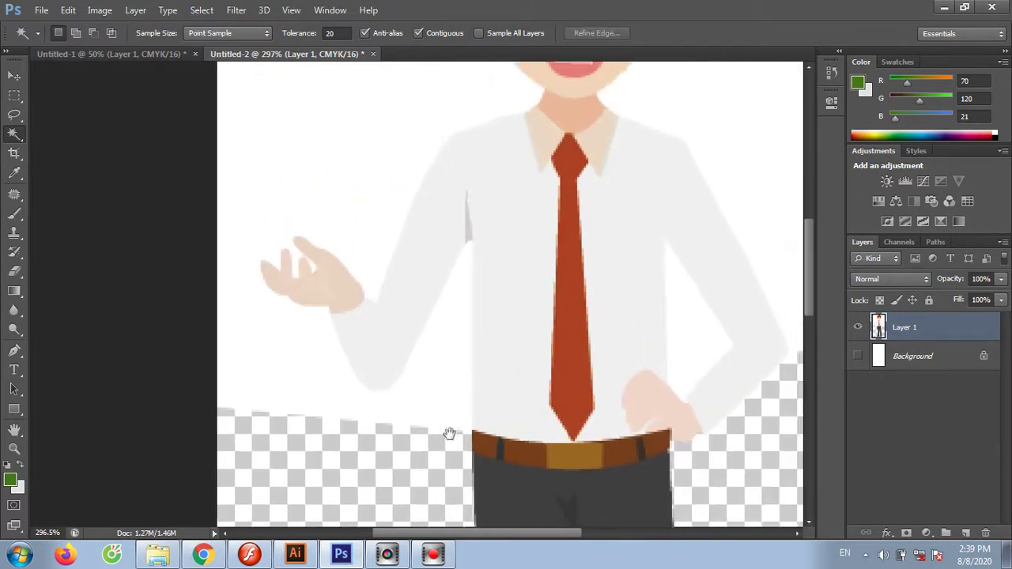
{"action": "scroll", "coordinate": [419, 411], "scroll_direction": "up", "scroll_amount": 1}
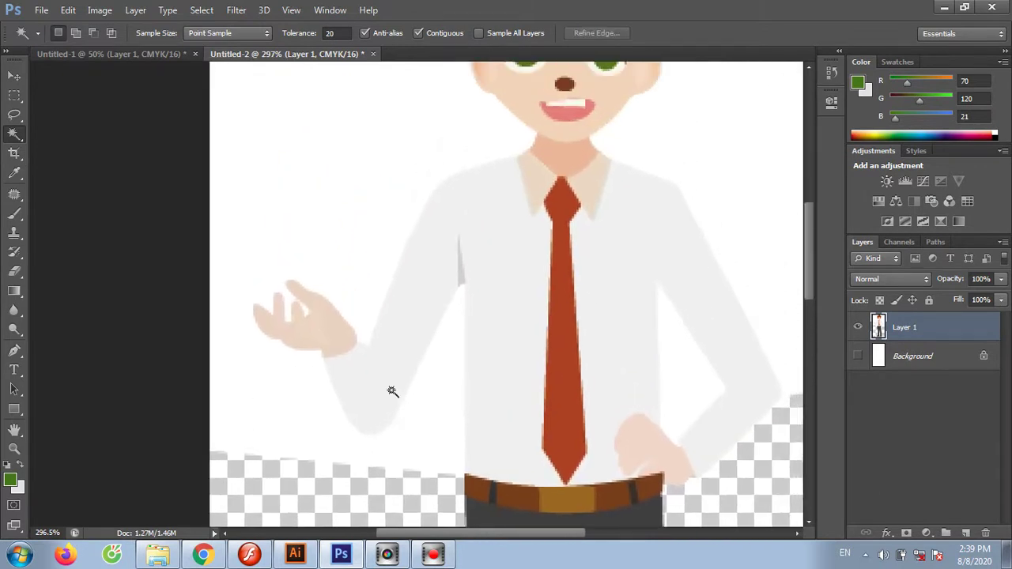
{"action": "left_click", "coordinate": [413, 427]}
{"action": "key", "text": "ctrl+d"}
Start a Pen path at the shirt edge, run it down to the belt, left, and up to the chin
{"action": "key", "text": "p"}
{"action": "left_click", "coordinate": [464, 282]}
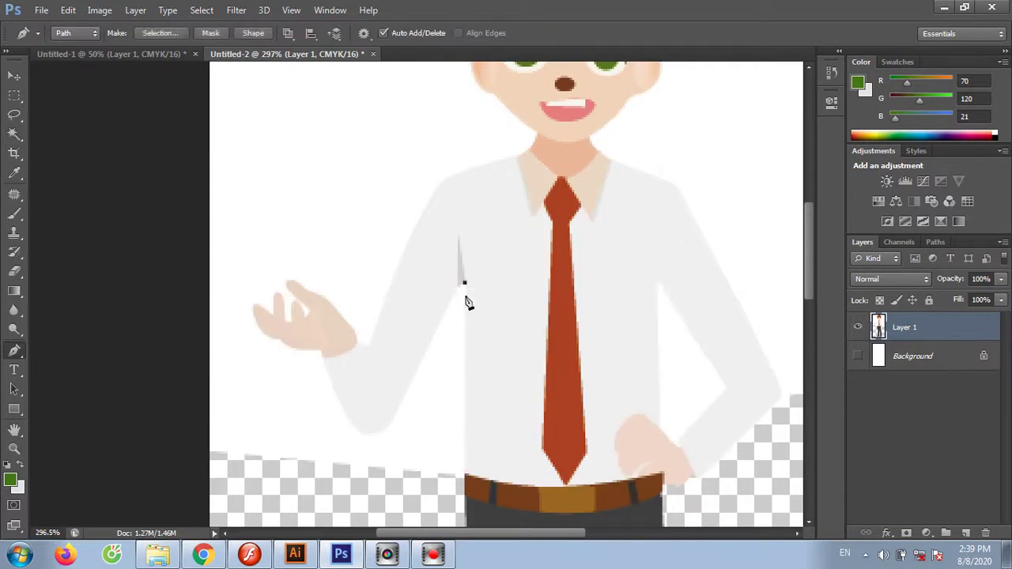
{"action": "left_click", "coordinate": [462, 473]}
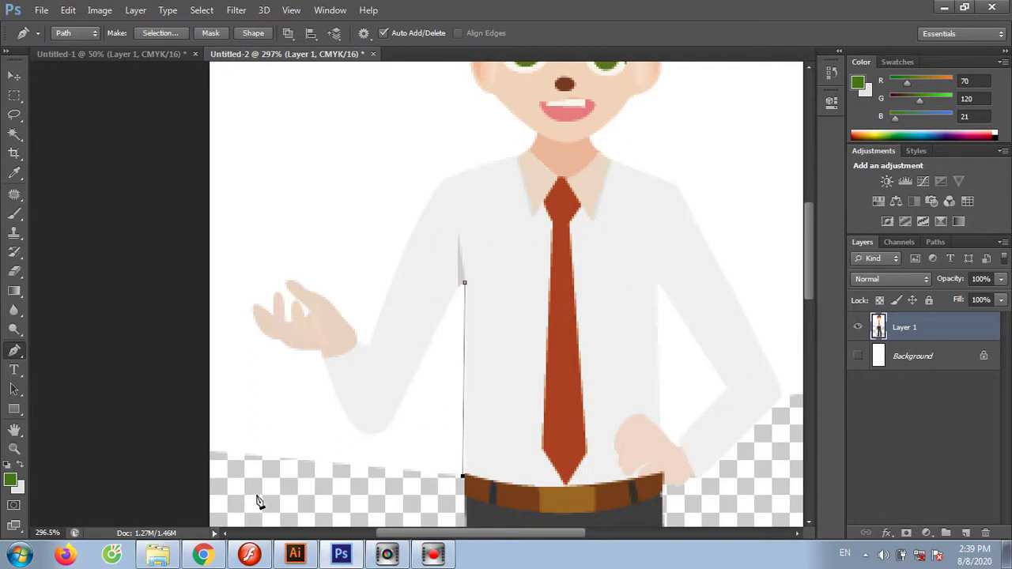
{"action": "left_click", "coordinate": [204, 478]}
{"action": "left_click", "coordinate": [128, 357]}
{"action": "left_click", "coordinate": [115, 241]}
{"action": "left_click", "coordinate": [177, 150]}
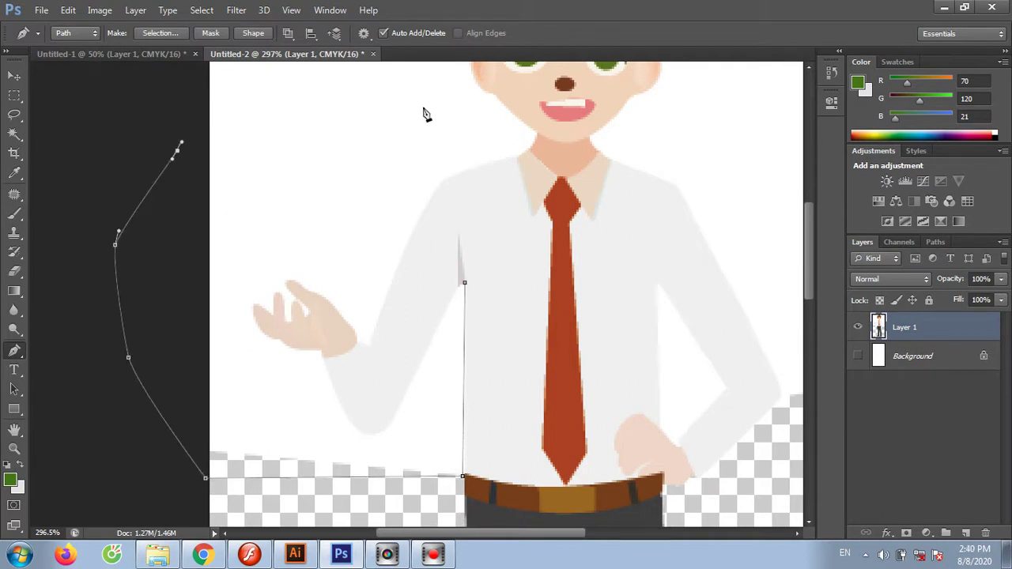
{"action": "scroll", "coordinate": [425, 115], "scroll_direction": "up", "scroll_amount": 3}
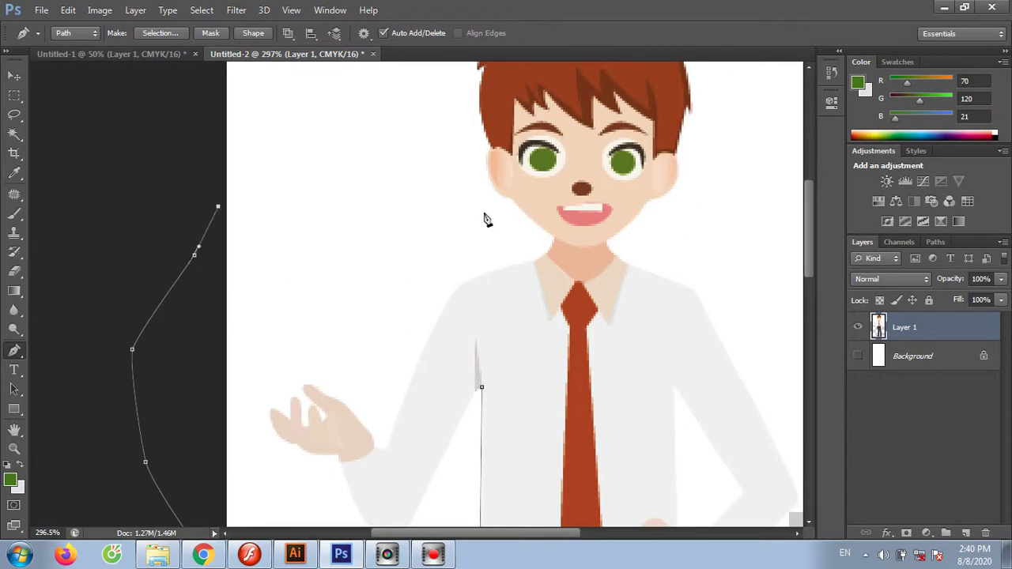
{"action": "left_click", "coordinate": [521, 211]}
Zoom in and curve the path along the chin, neck, shoulder and outer sleeve to the hand
{"action": "key", "text": "z"}
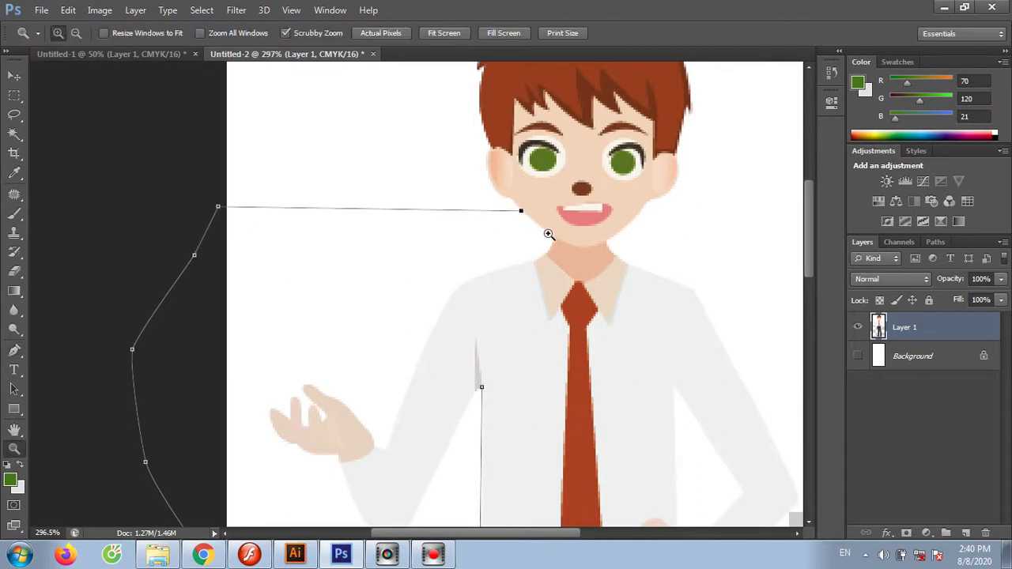
{"action": "left_click_drag", "start_coordinate": [564, 219], "coordinate": [592, 430]}
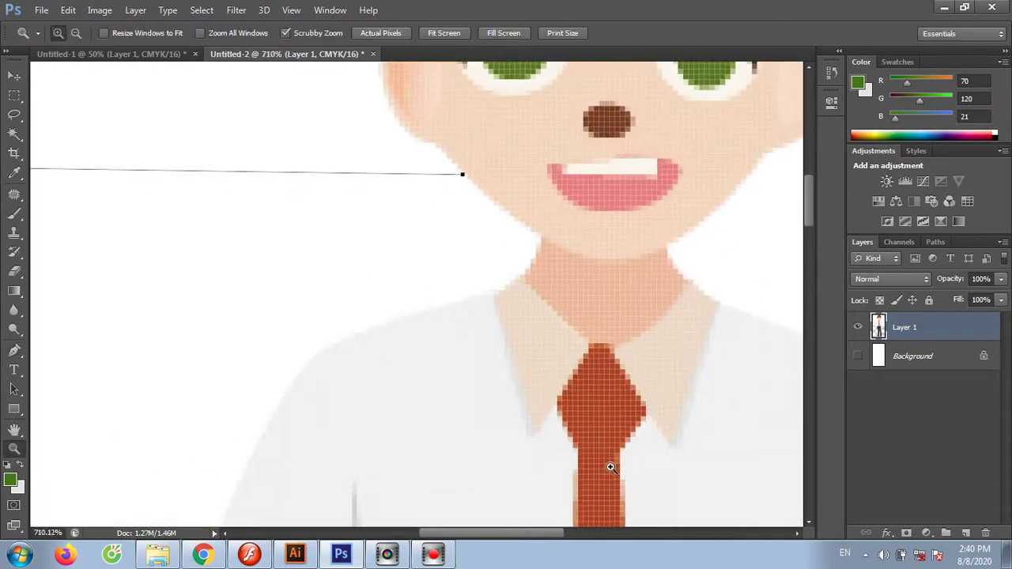
{"action": "key", "text": "p"}
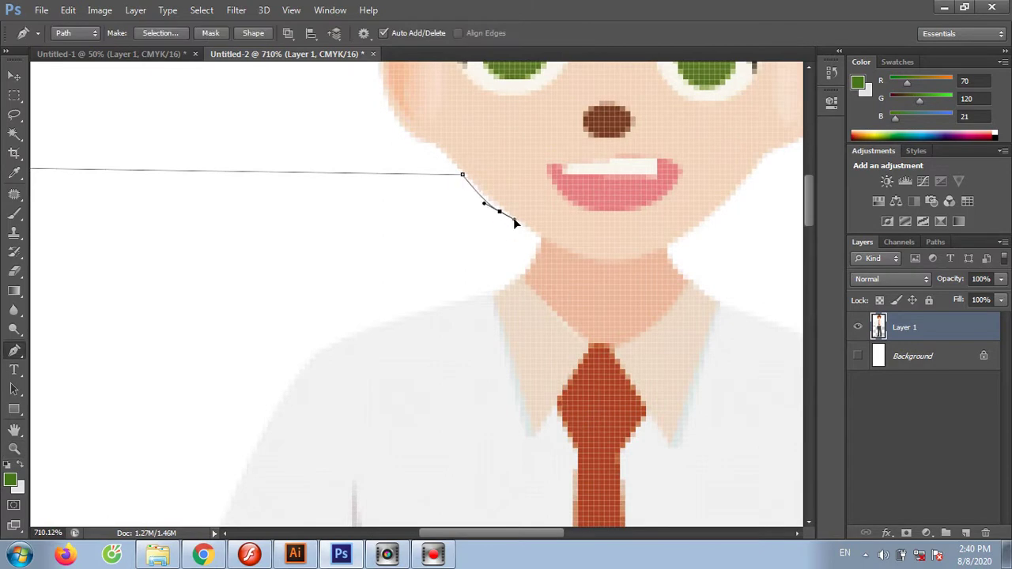
{"action": "left_click_drag", "start_coordinate": [540, 237], "coordinate": [578, 259]}
{"action": "left_click", "coordinate": [541, 238]}
{"action": "left_click_drag", "start_coordinate": [494, 291], "coordinate": [453, 308]}
{"action": "left_click_drag", "start_coordinate": [315, 353], "coordinate": [296, 377]}
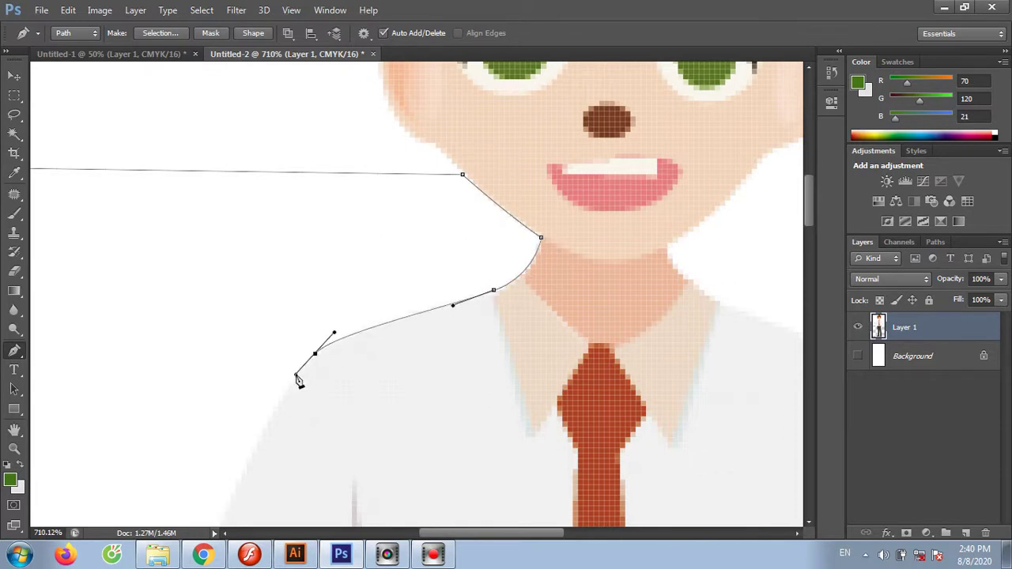
{"action": "left_click_drag", "start_coordinate": [233, 385], "coordinate": [340, 208]}
{"action": "left_click_drag", "start_coordinate": [344, 324], "coordinate": [314, 399]}
{"action": "left_click_drag", "start_coordinate": [451, 360], "coordinate": [569, 157]}
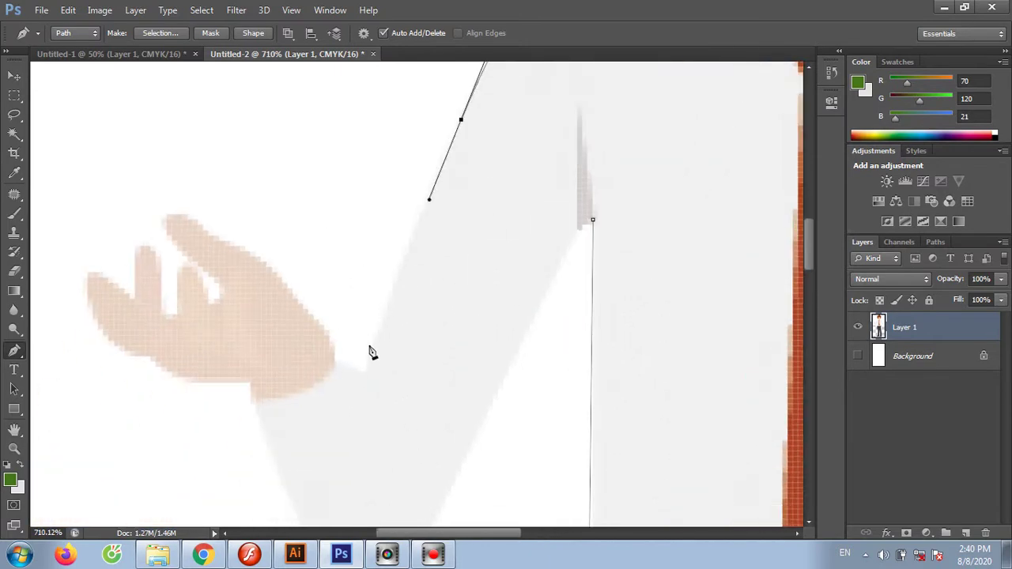
{"action": "left_click_drag", "start_coordinate": [367, 377], "coordinate": [350, 438]}
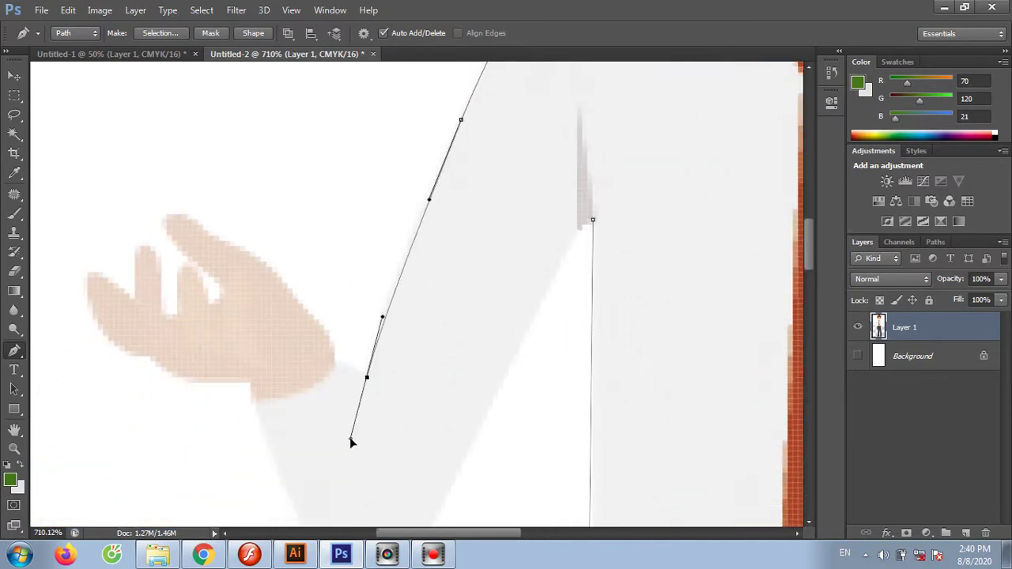
{"action": "left_click", "coordinate": [367, 378], "text": "alt"}
{"action": "left_click_drag", "start_coordinate": [336, 362], "coordinate": [325, 365]}
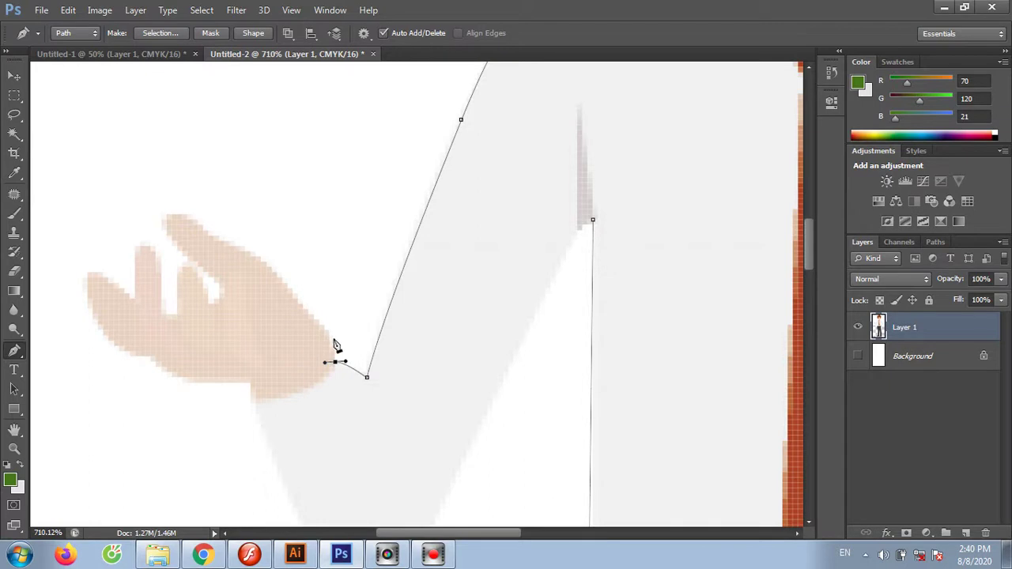
Trace the path around the hand, its fingers and fingertip, and along the sleeve's underside
{"action": "left_click", "coordinate": [335, 363], "text": "alt"}
{"action": "left_click_drag", "start_coordinate": [292, 299], "coordinate": [257, 286]}
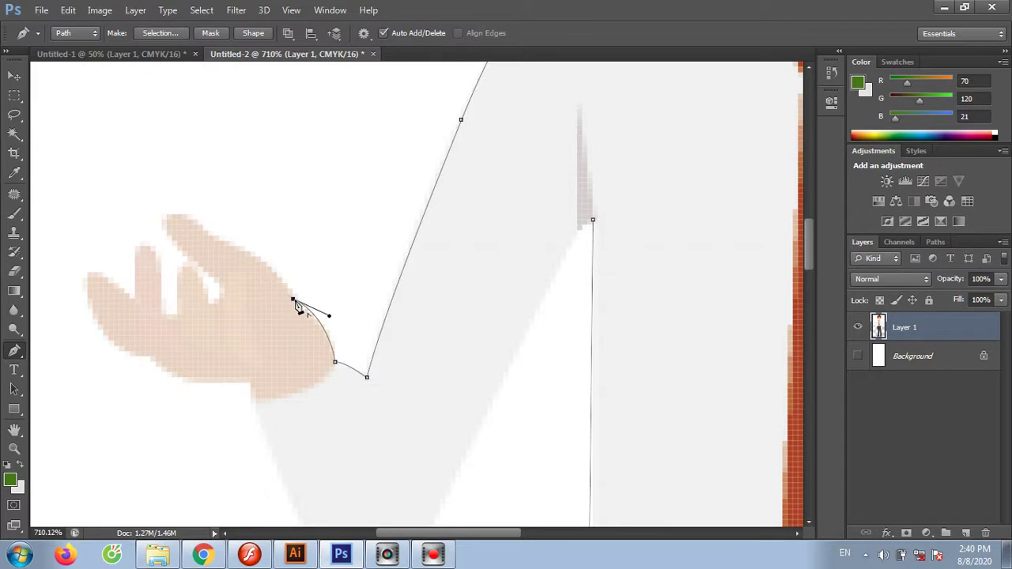
{"action": "mouse_move", "coordinate": [183, 214]}
{"action": "left_mouse_down"}
{"action": "mouse_move", "coordinate": [161, 221]}
{"action": "mouse_move", "coordinate": [188, 255]}
{"action": "left_mouse_up"}
{"action": "mouse_move", "coordinate": [225, 288]}
{"action": "left_mouse_down"}
{"action": "mouse_move", "coordinate": [225, 300]}
{"action": "mouse_move", "coordinate": [210, 301]}
{"action": "left_mouse_up"}
{"action": "left_click_drag", "start_coordinate": [193, 268], "coordinate": [181, 270]}
{"action": "mouse_move", "coordinate": [177, 314]}
{"action": "left_mouse_down"}
{"action": "mouse_move", "coordinate": [155, 245]}
{"action": "mouse_move", "coordinate": [135, 272]}
{"action": "mouse_move", "coordinate": [134, 305]}
{"action": "mouse_move", "coordinate": [77, 299]}
{"action": "left_mouse_up"}
{"action": "left_click_drag", "start_coordinate": [150, 357], "coordinate": [200, 366]}
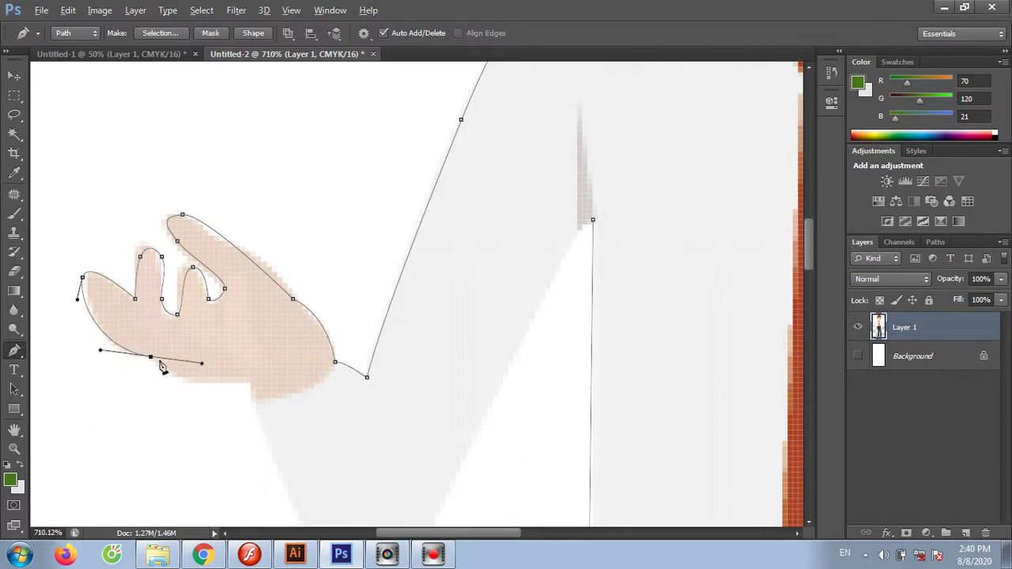
{"action": "left_click_drag", "start_coordinate": [250, 384], "coordinate": [316, 373]}
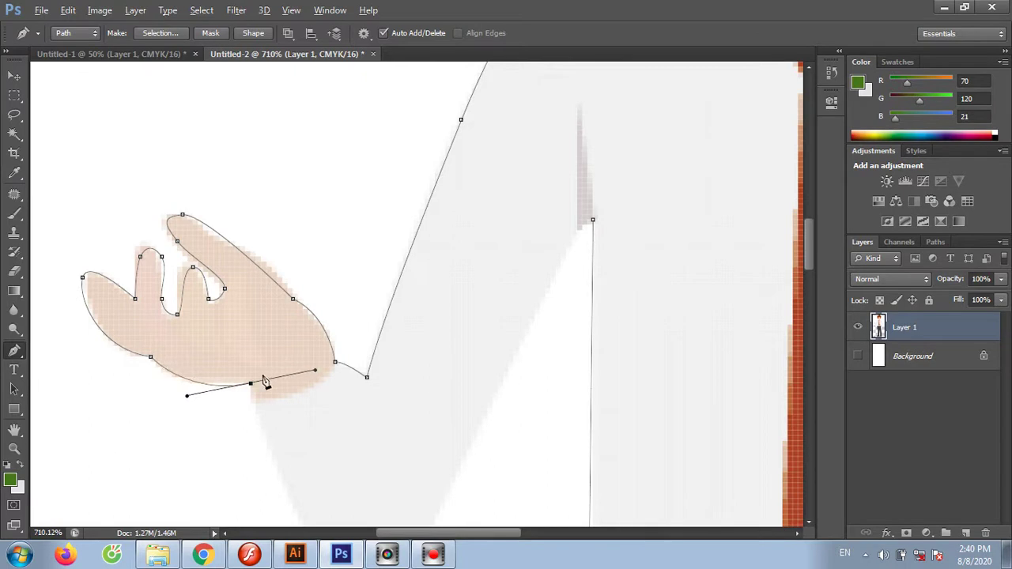
Curve the path down to the sleeve bottom, up the inner arm, and close it at the start
{"action": "left_click_drag", "start_coordinate": [416, 384], "coordinate": [434, 216]}
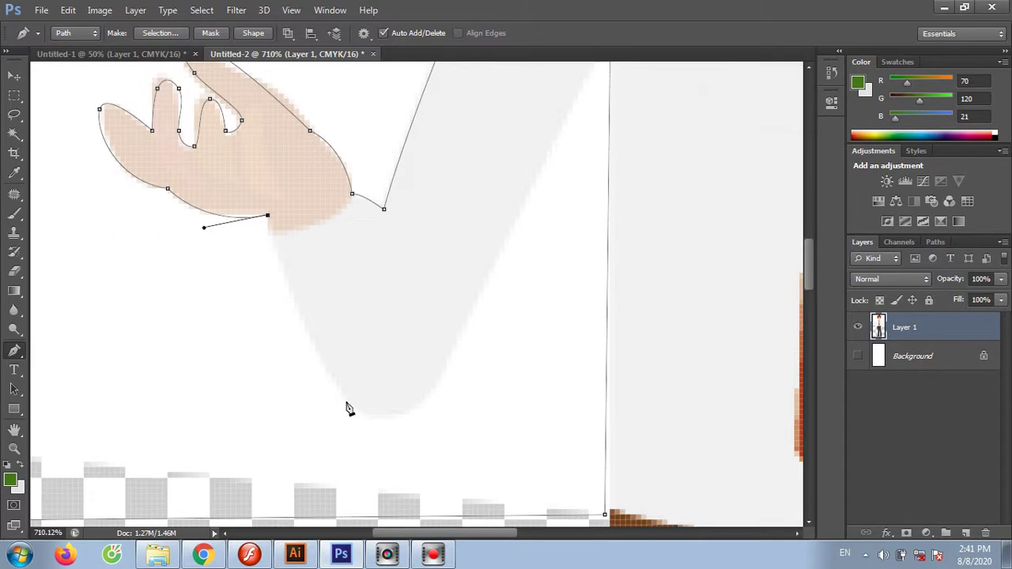
{"action": "left_click_drag", "start_coordinate": [384, 420], "coordinate": [452, 436]}
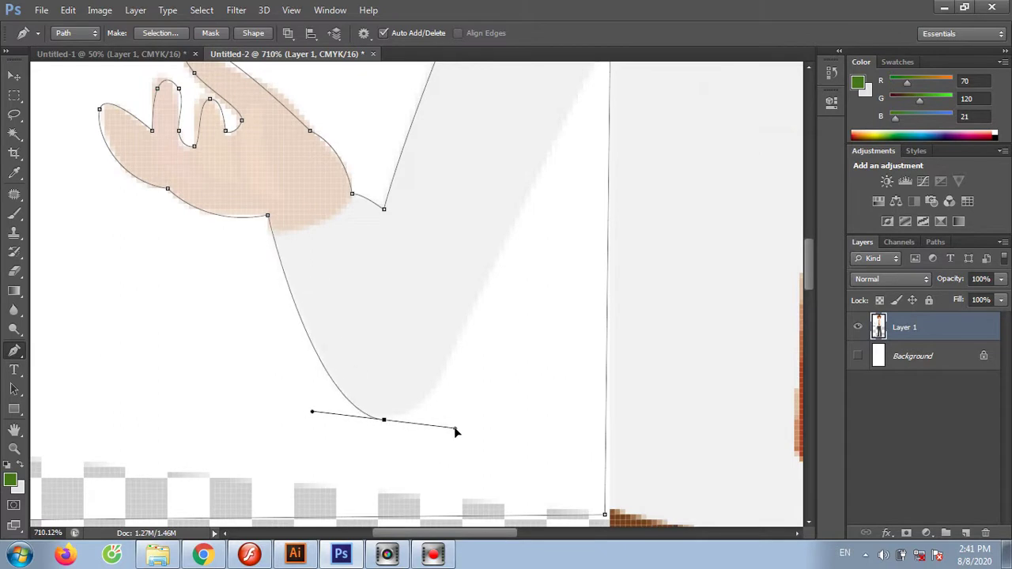
{"action": "left_click", "coordinate": [386, 422], "text": "alt"}
{"action": "left_click_drag", "start_coordinate": [478, 304], "coordinate": [524, 185]}
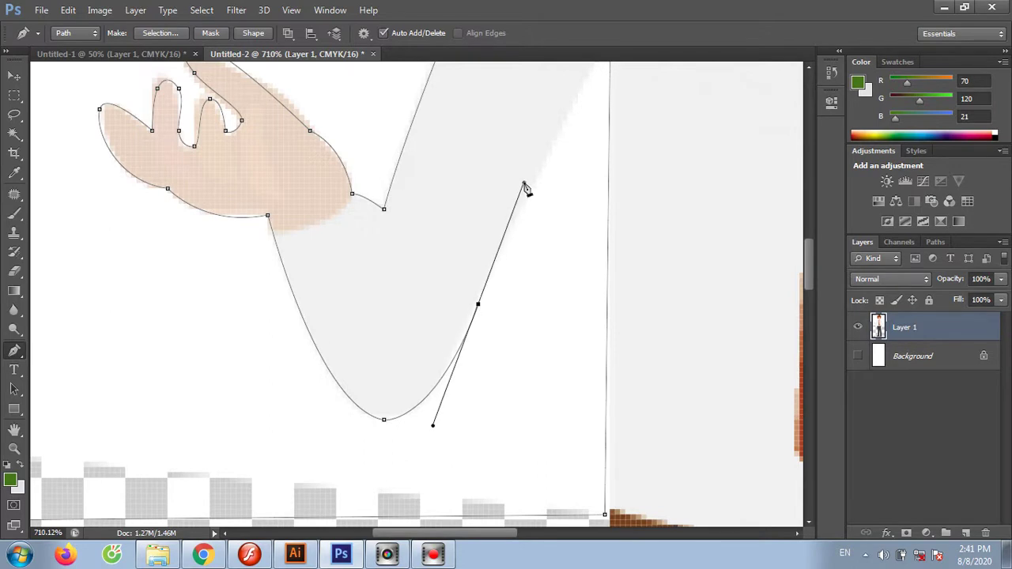
{"action": "left_click", "coordinate": [478, 305], "text": "alt"}
{"action": "scroll", "coordinate": [475, 332], "scroll_direction": "up", "scroll_amount": 5}
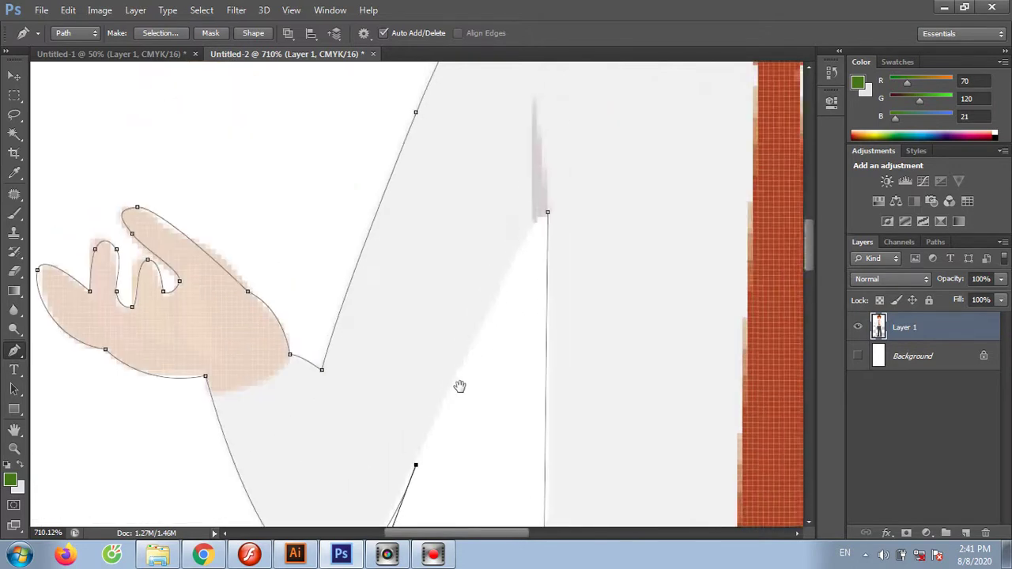
{"action": "left_click_drag", "start_coordinate": [525, 265], "coordinate": [545, 249]}
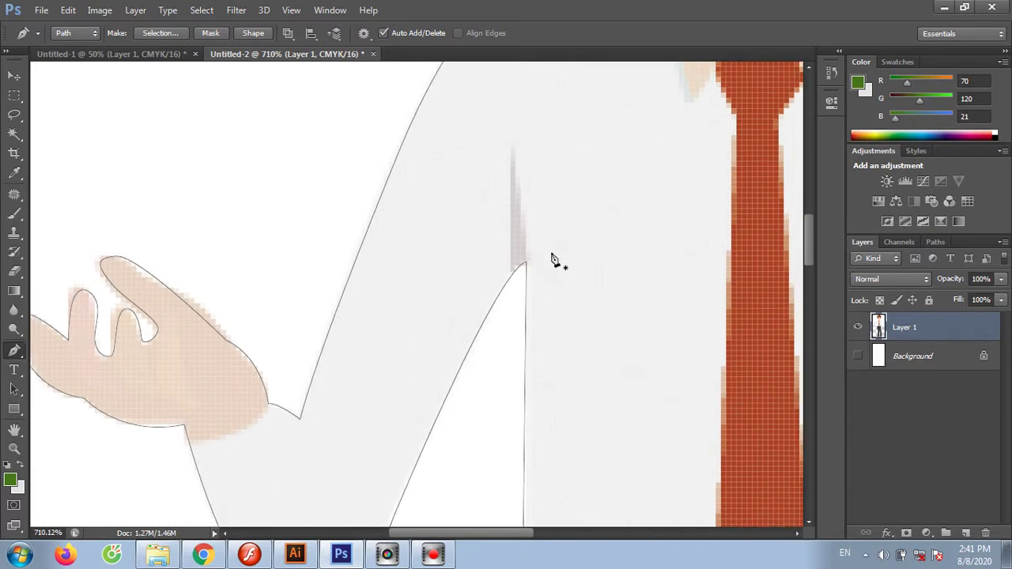
Convert the closed path to a selection, delete the white background, and deselect
{"action": "key", "text": "ctrl+Return"}
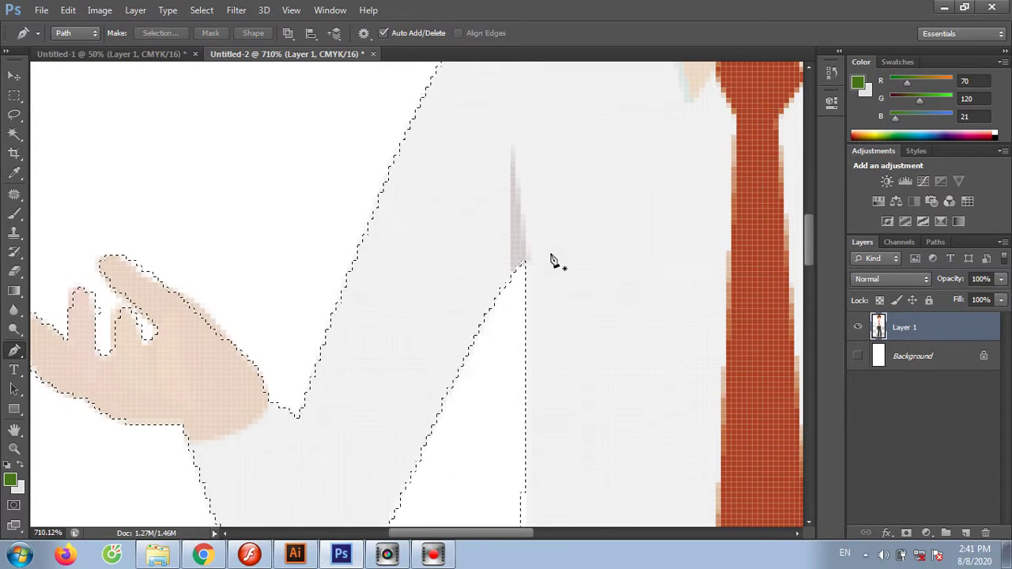
{"action": "key", "text": "Delete"}
{"action": "key", "text": "z"}
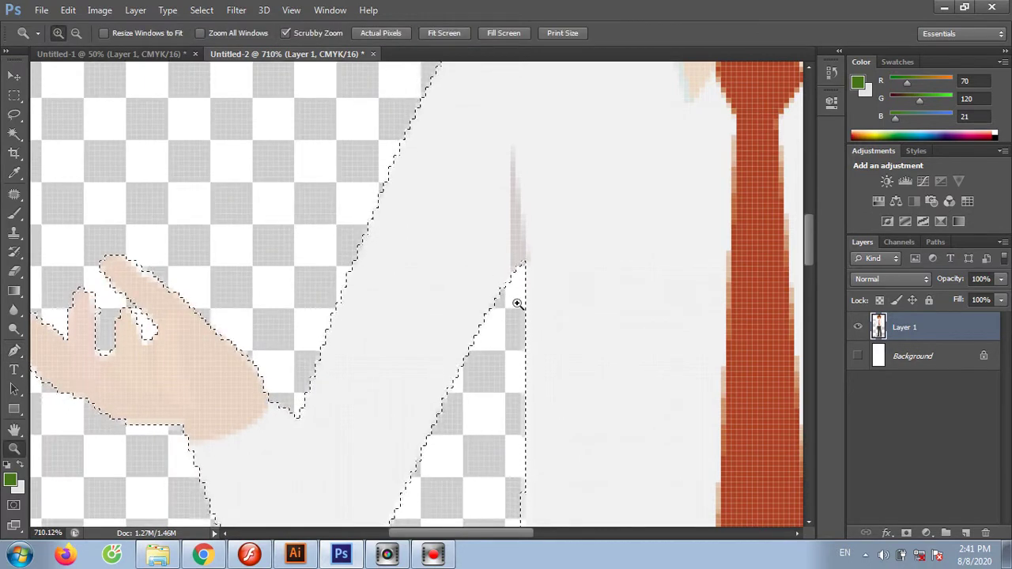
{"action": "left_click_drag", "start_coordinate": [517, 389], "coordinate": [460, 111]}
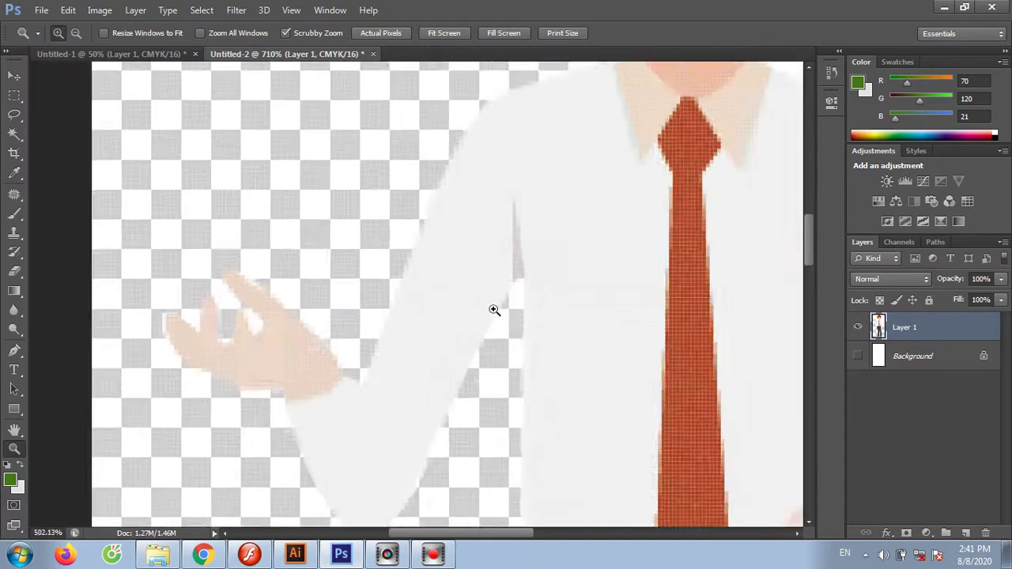
{"action": "left_click_drag", "start_coordinate": [605, 208], "coordinate": [450, 297]}
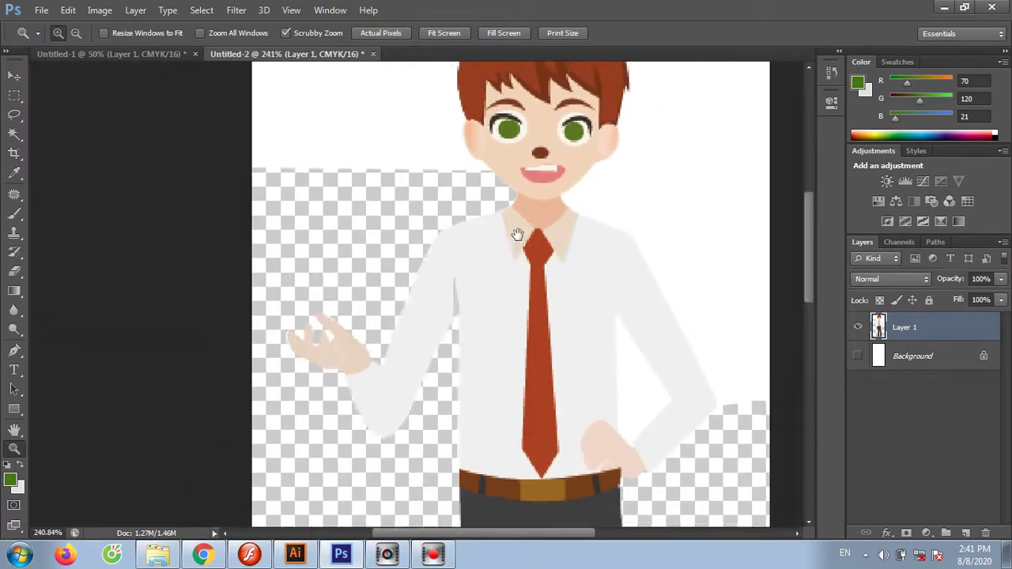
{"action": "key", "text": "ctrl+d"}
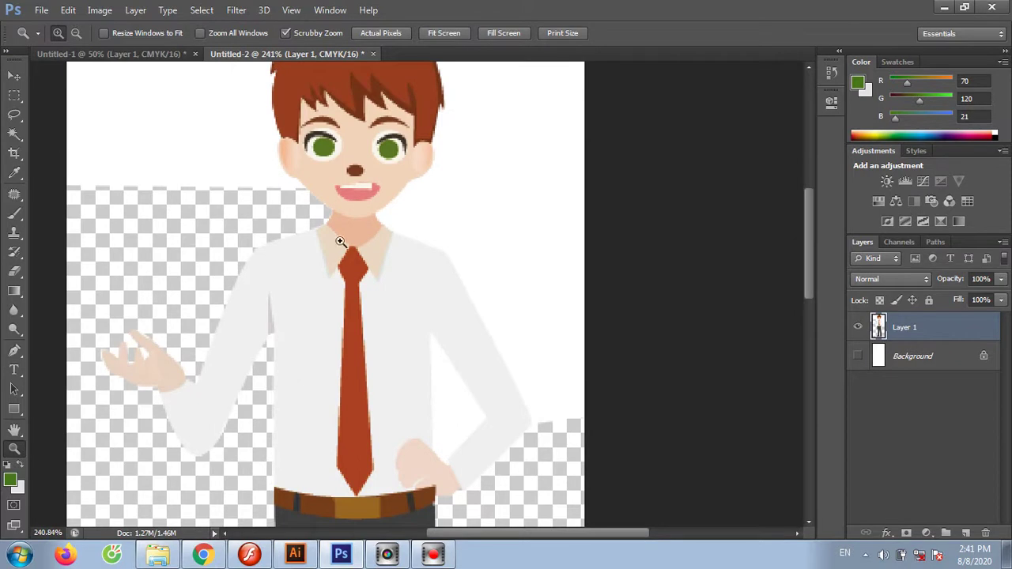
{"action": "left_click_drag", "start_coordinate": [396, 241], "coordinate": [459, 407]}
Start a Pen path around the white area, following the neck, shoulder and sleeve edge
{"action": "key", "text": "p"}
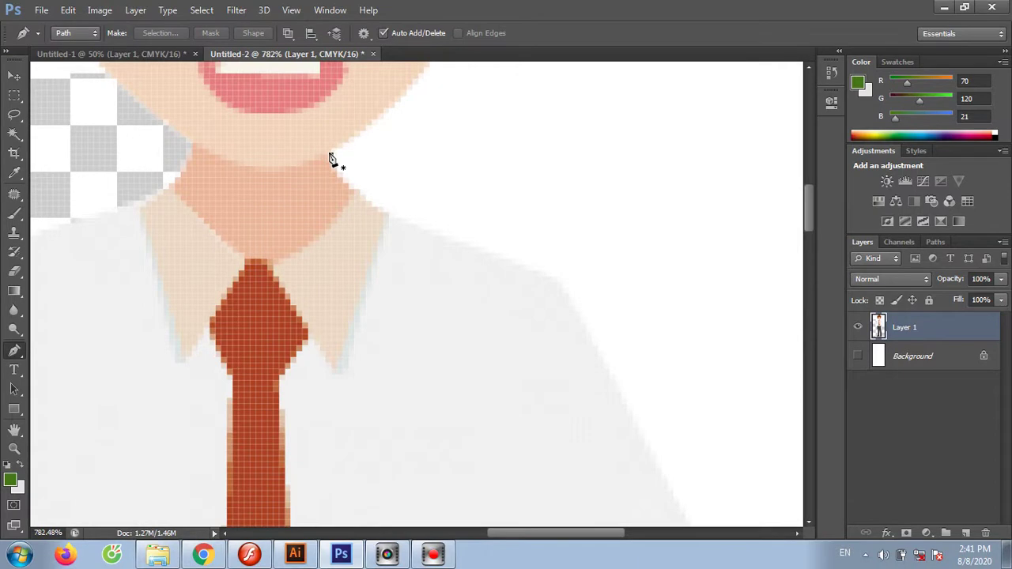
{"action": "left_click", "coordinate": [331, 155]}
{"action": "left_click_drag", "start_coordinate": [378, 207], "coordinate": [417, 226]}
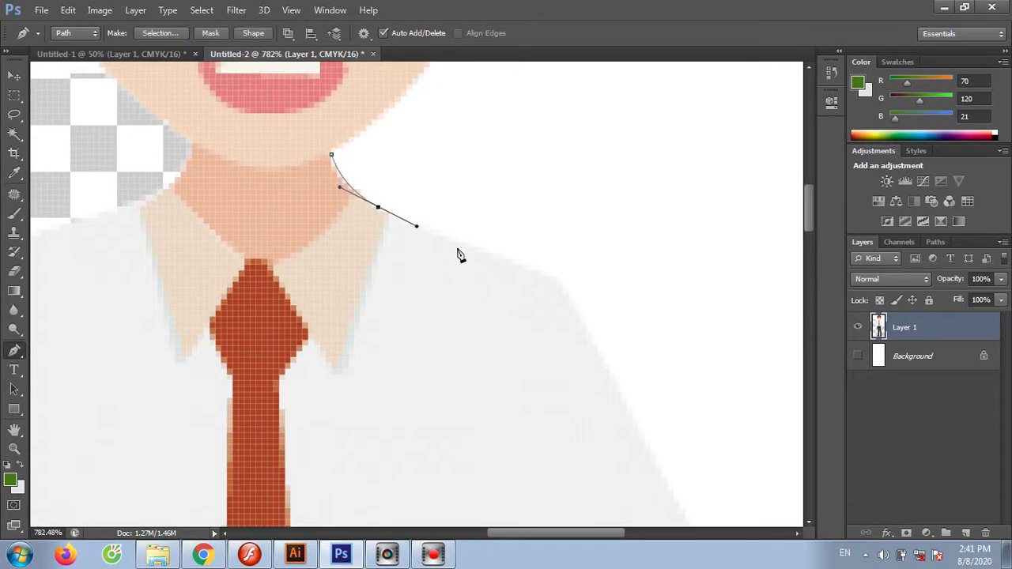
{"action": "mouse_move", "coordinate": [558, 282]}
{"action": "left_mouse_down"}
{"action": "mouse_move", "coordinate": [566, 294]}
{"action": "mouse_move", "coordinate": [506, 129]}
{"action": "left_mouse_up"}
{"action": "left_click_drag", "start_coordinate": [476, 205], "coordinate": [498, 257]}
{"action": "key", "text": "ctrl+z"}
{"action": "mouse_move", "coordinate": [476, 211]}
{"action": "left_mouse_down"}
{"action": "mouse_move", "coordinate": [503, 269]}
{"action": "mouse_move", "coordinate": [463, 147]}
{"action": "left_mouse_up"}
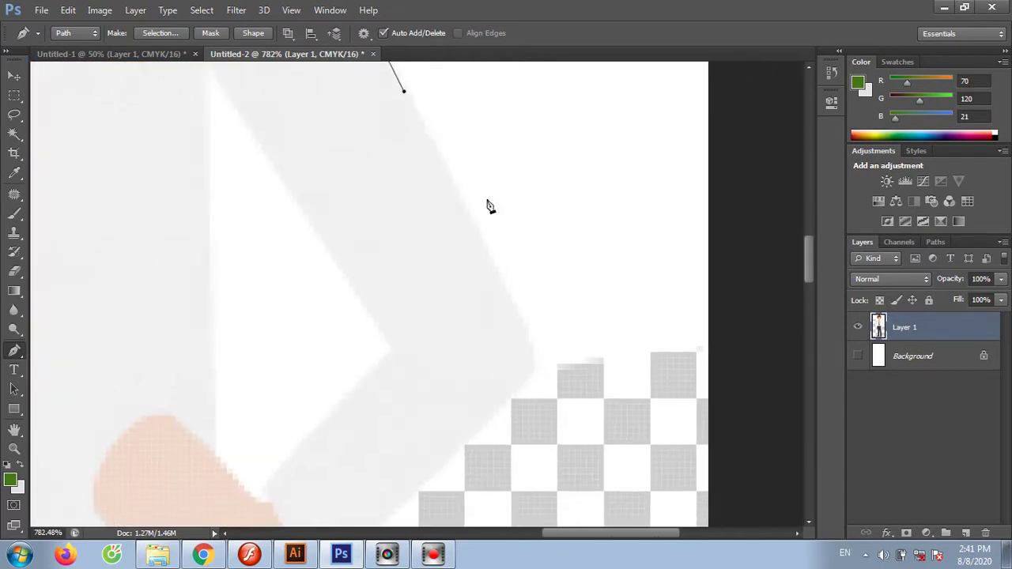
{"action": "left_click_drag", "start_coordinate": [528, 345], "coordinate": [533, 378]}
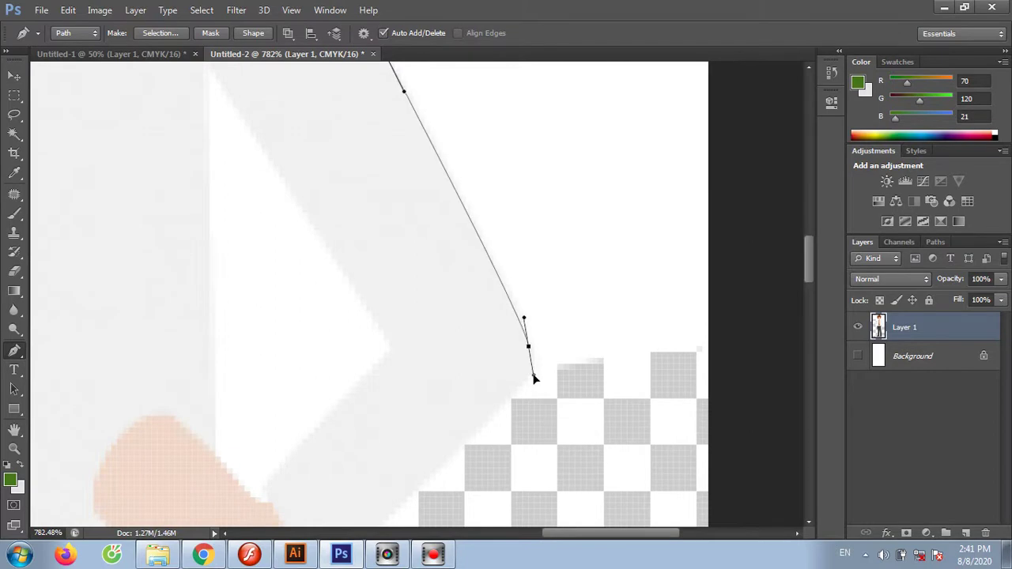
{"action": "left_click_drag", "start_coordinate": [488, 414], "coordinate": [465, 436]}
{"action": "left_click_drag", "start_coordinate": [399, 408], "coordinate": [403, 315]}
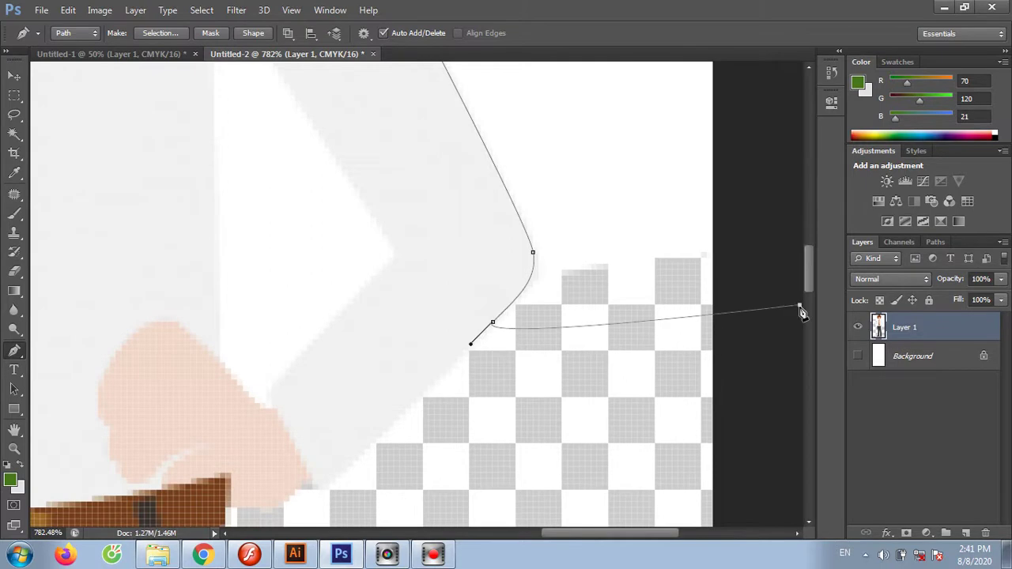
Continue the path across the top back to the chin and close it
{"action": "left_click_drag", "start_coordinate": [729, 222], "coordinate": [716, 486]}
{"action": "left_click_drag", "start_coordinate": [768, 147], "coordinate": [756, 361]}
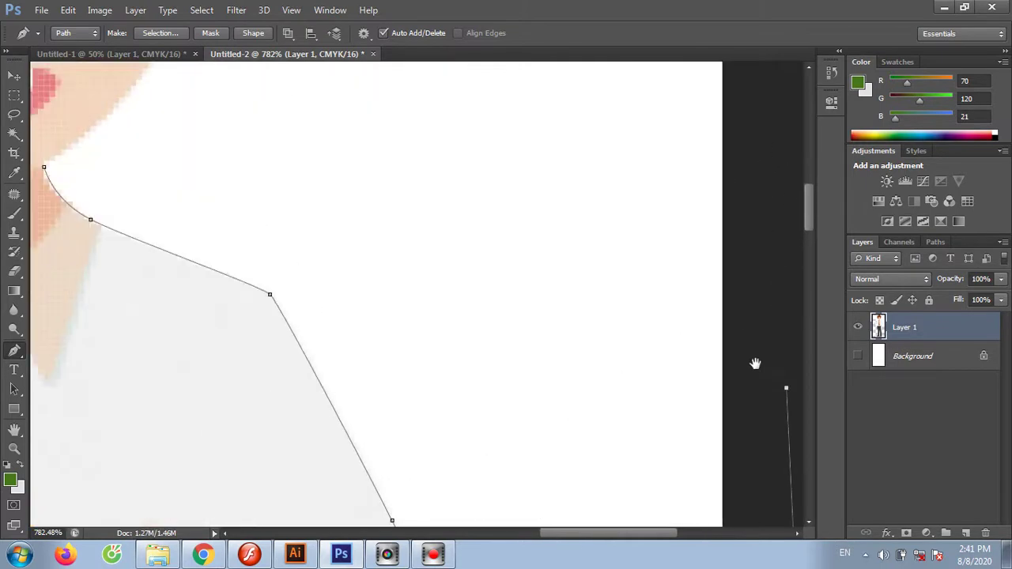
{"action": "left_click_drag", "start_coordinate": [756, 237], "coordinate": [730, 350]}
{"action": "left_click_drag", "start_coordinate": [735, 197], "coordinate": [749, 260]}
{"action": "left_click", "coordinate": [746, 214]}
{"action": "left_click_drag", "start_coordinate": [566, 261], "coordinate": [537, 271]}
{"action": "left_click_drag", "start_coordinate": [380, 303], "coordinate": [301, 310]}
{"action": "mouse_move", "coordinate": [119, 313]}
{"action": "left_mouse_down"}
{"action": "mouse_move", "coordinate": [103, 322]}
{"action": "mouse_move", "coordinate": [386, 314]}
{"action": "left_mouse_up"}
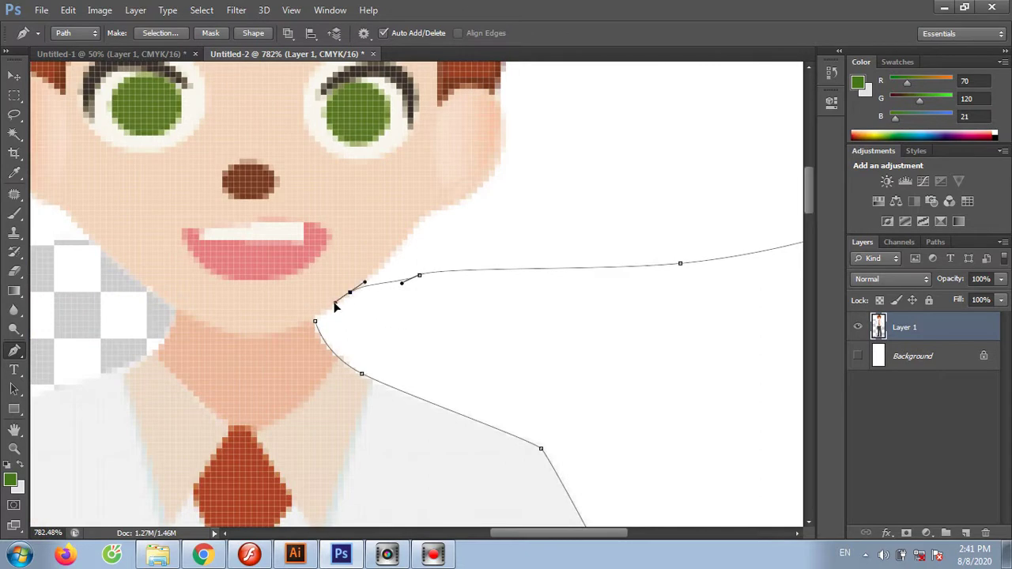
{"action": "left_click", "coordinate": [316, 322]}
Turn the path into a selection, delete the white inside it, and deselect
{"action": "key", "text": "ctrl+Return"}
{"action": "key", "text": "Delete"}
{"action": "key", "text": "ctrl+d"}
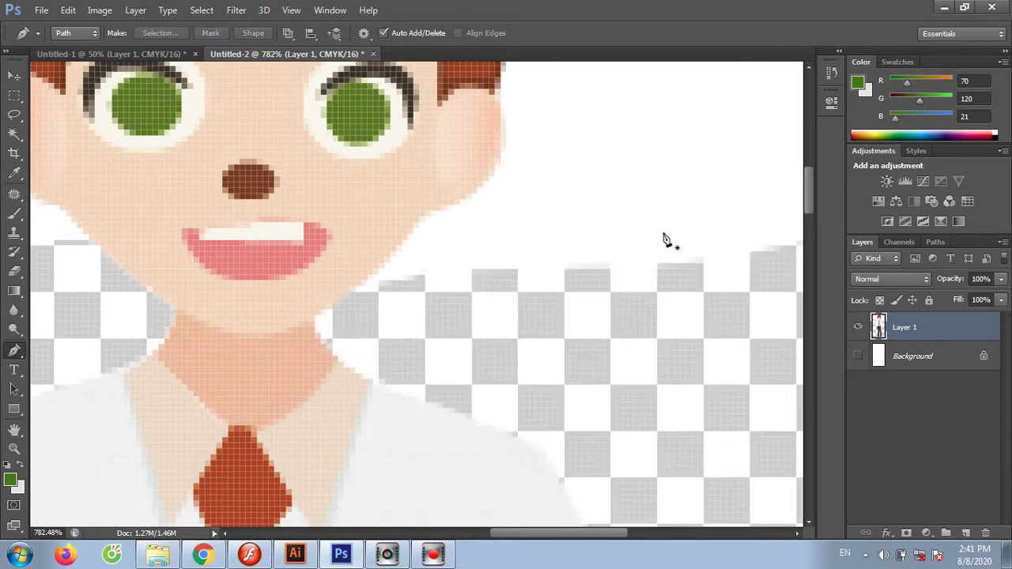
{"action": "key", "text": "z"}
{"action": "mouse_move", "coordinate": [512, 270]}
{"action": "left_mouse_down"}
{"action": "mouse_move", "coordinate": [553, 409]}
{"action": "mouse_move", "coordinate": [531, 332]}
{"action": "mouse_move", "coordinate": [462, 196]}
{"action": "left_mouse_up"}
Remove the leftover white above the head with the Magic Wand
{"action": "key", "text": "shift+w"}
{"action": "left_click", "coordinate": [323, 200]}
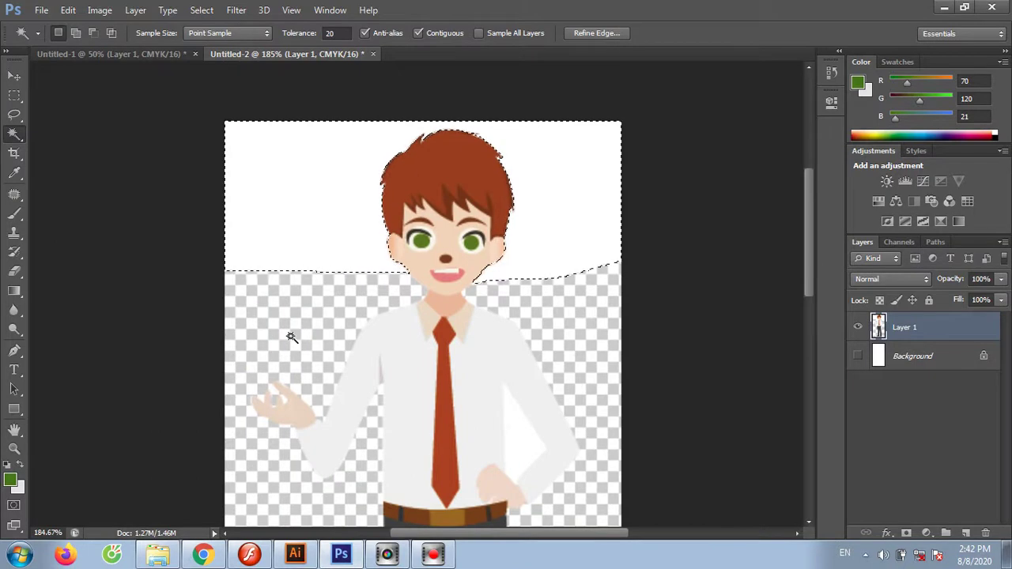
{"action": "key", "text": "Delete"}
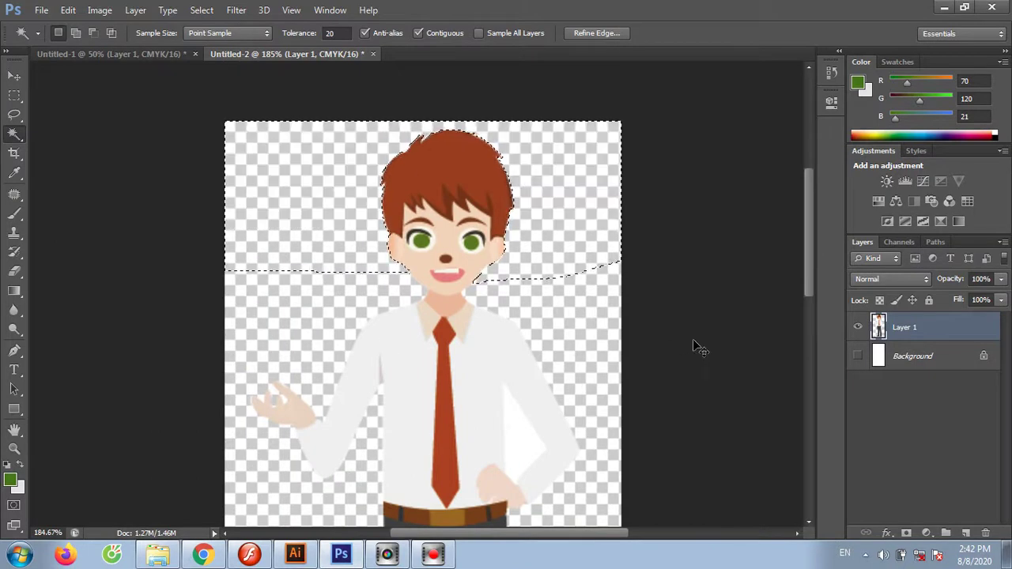
{"action": "key", "text": "ctrl+d"}
Fill the left eye with skin tone sampled from the face
{"action": "key", "text": "z"}
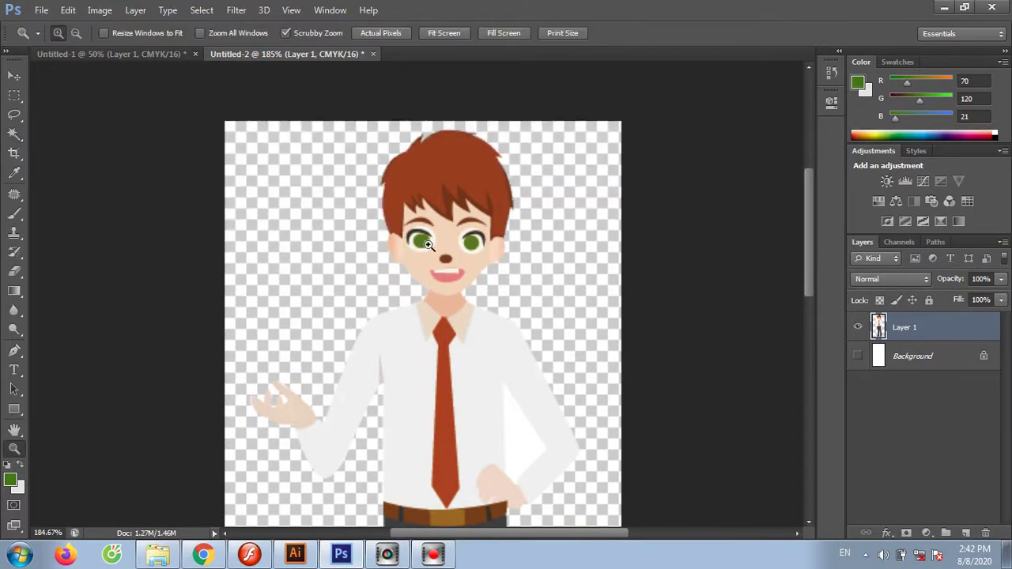
{"action": "left_click_drag", "start_coordinate": [439, 261], "coordinate": [501, 350]}
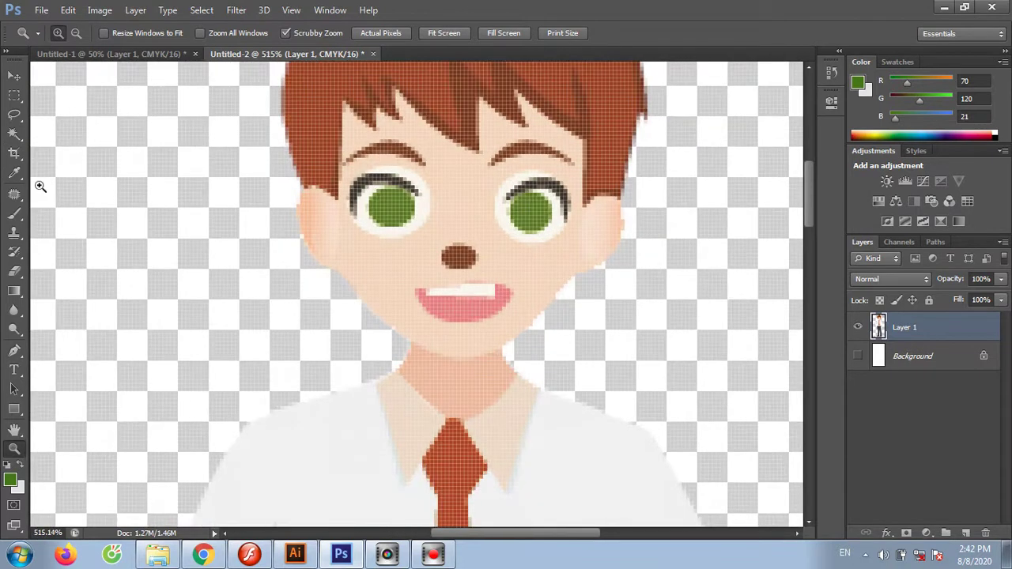
{"action": "left_click", "coordinate": [16, 197]}
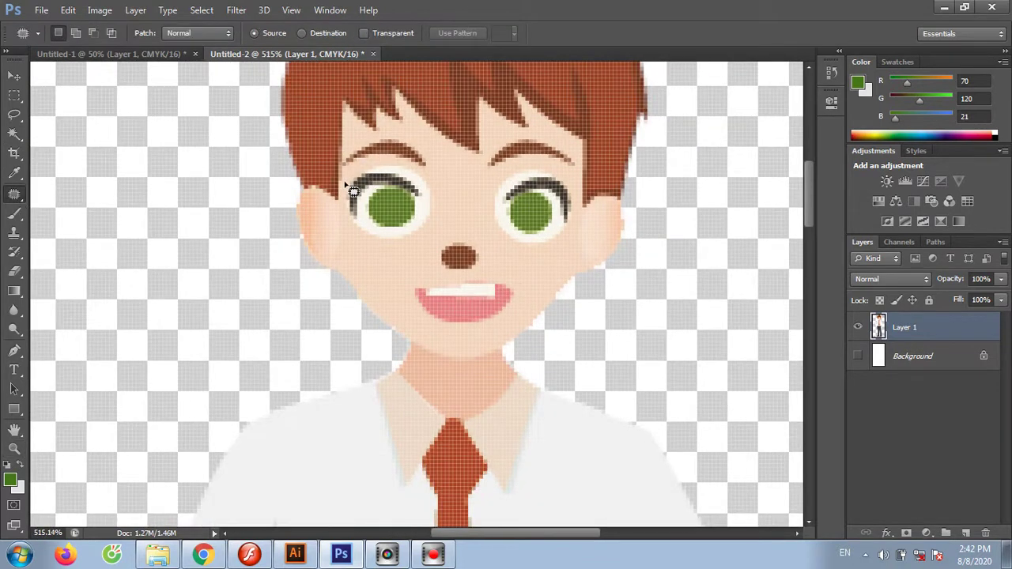
{"action": "left_click_drag", "start_coordinate": [342, 192], "coordinate": [345, 227]}
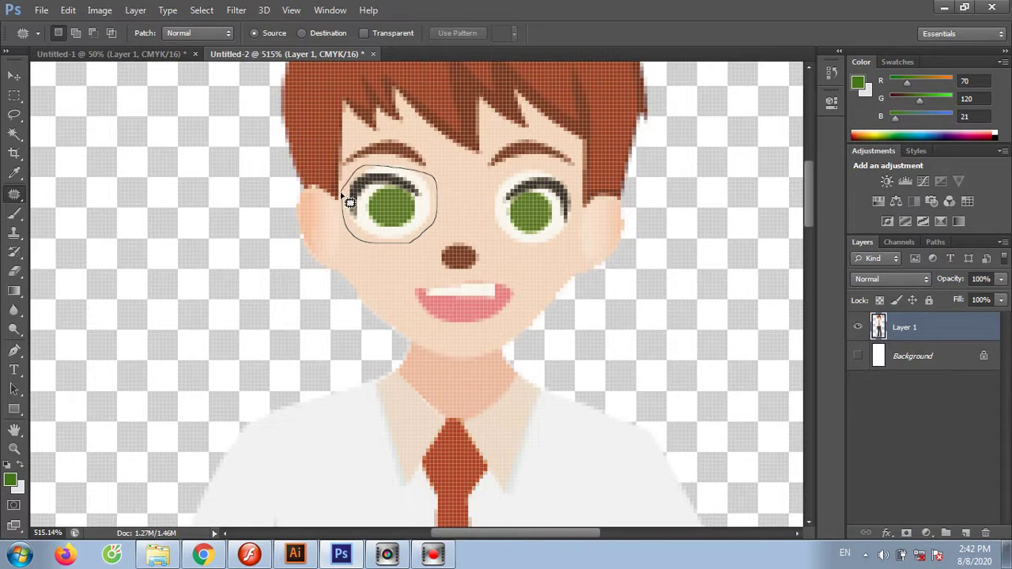
{"action": "left_click_drag", "start_coordinate": [360, 183], "coordinate": [353, 178]}
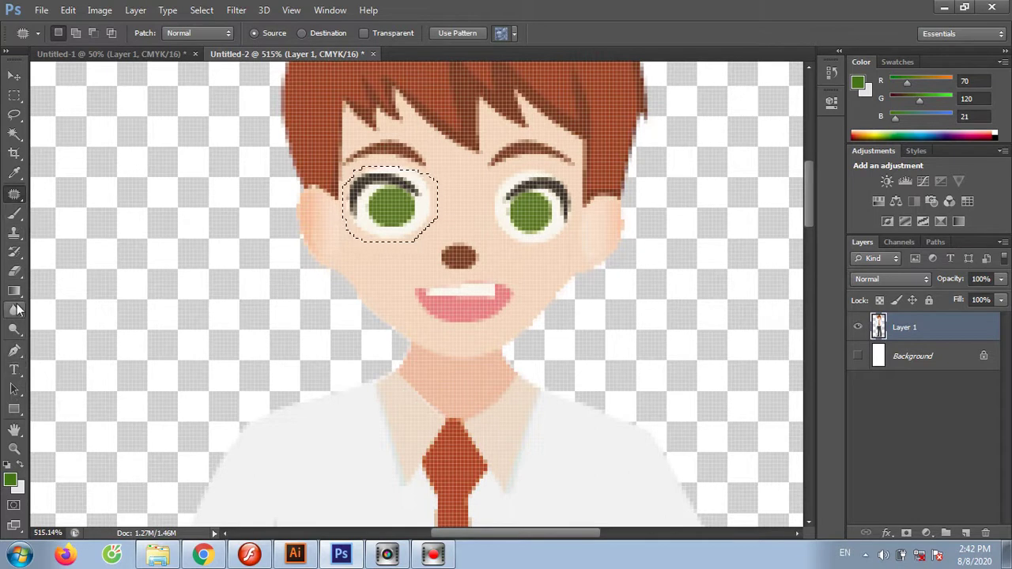
{"action": "left_click", "coordinate": [14, 173]}
{"action": "left_click", "coordinate": [408, 261]}
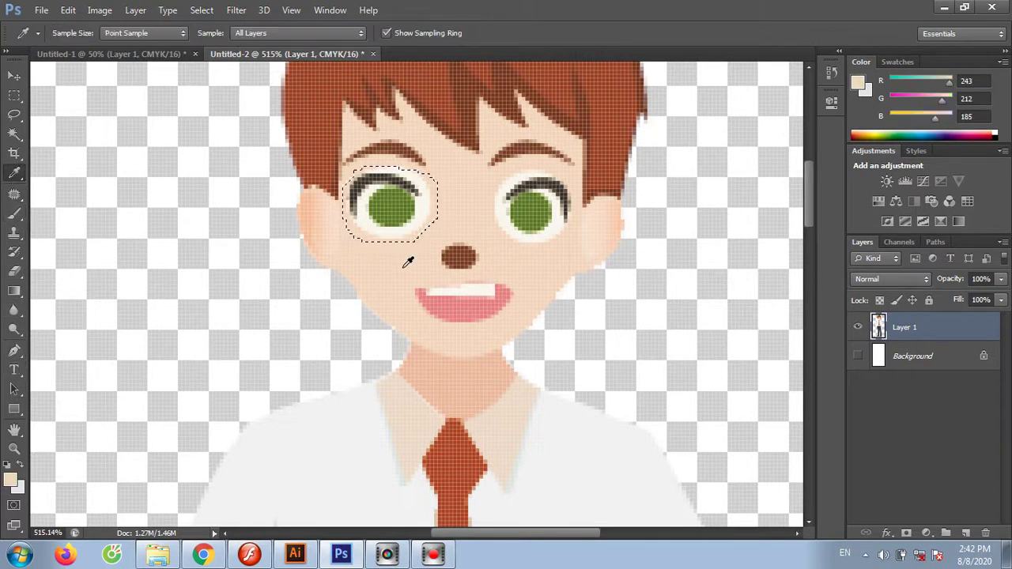
{"action": "key", "text": "ctrl+BackSpace"}
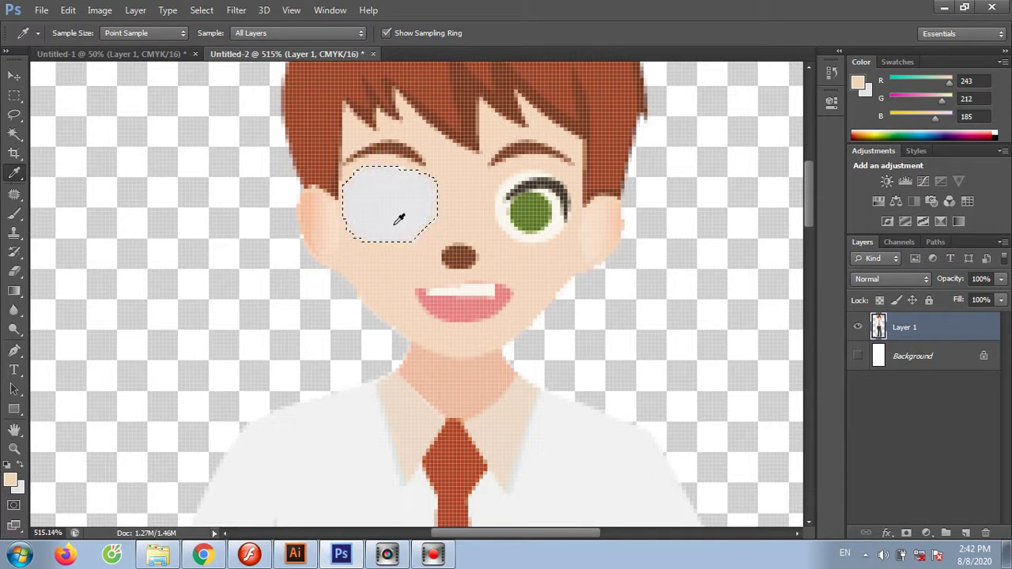
{"action": "key", "text": "alt+BackSpace"}
{"action": "key", "text": "ctrl+d"}
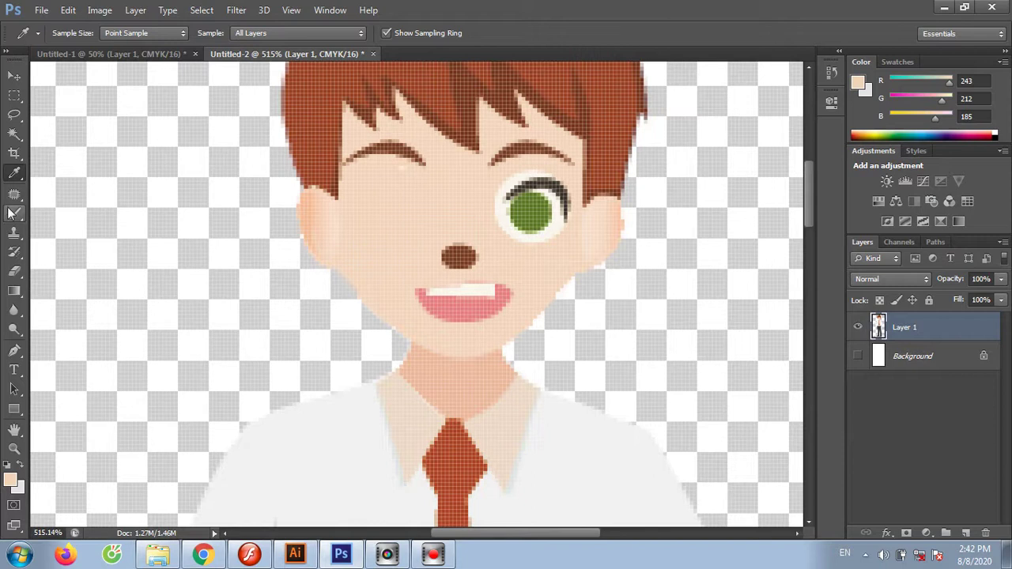
Patch over the right eye and a leftover spot near the left eye
{"action": "left_click", "coordinate": [14, 193]}
{"action": "left_click_drag", "start_coordinate": [489, 223], "coordinate": [583, 205]}
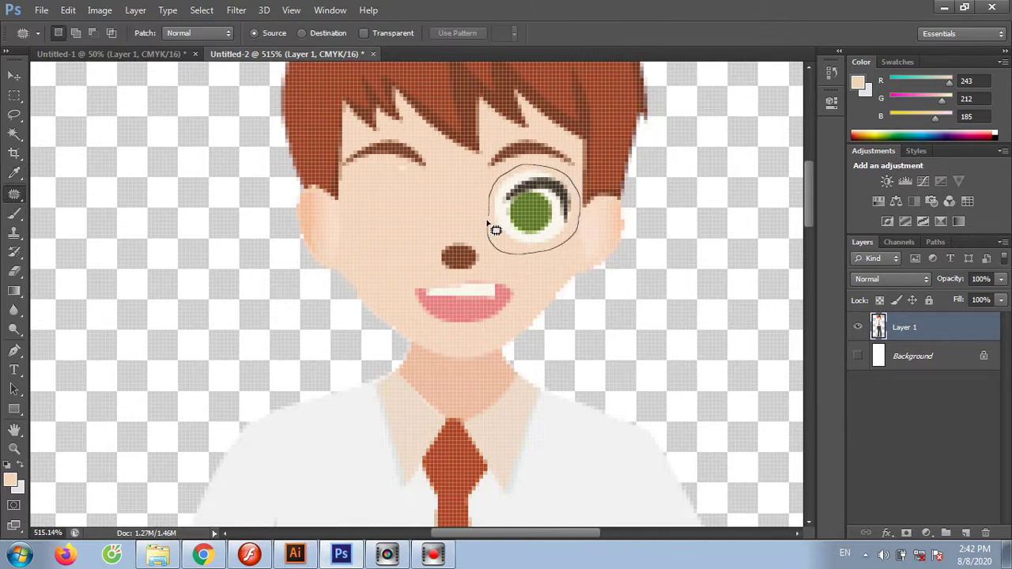
{"action": "left_click_drag", "start_coordinate": [575, 185], "coordinate": [487, 229]}
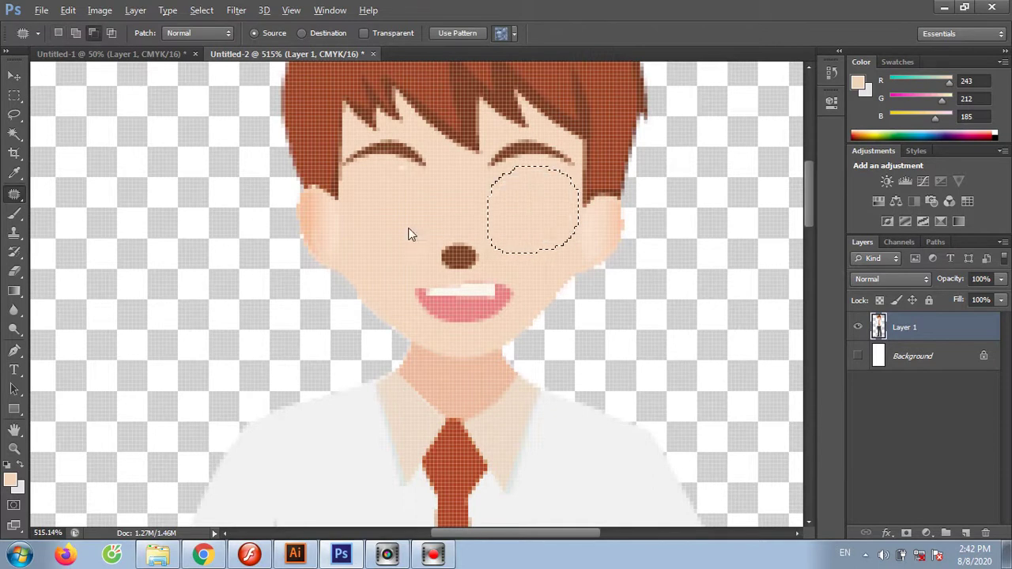
{"action": "key", "text": "ctrl+d"}
{"action": "mouse_move", "coordinate": [397, 173]}
{"action": "left_mouse_down"}
{"action": "mouse_move", "coordinate": [411, 174]}
{"action": "mouse_move", "coordinate": [400, 175]}
{"action": "left_mouse_up"}
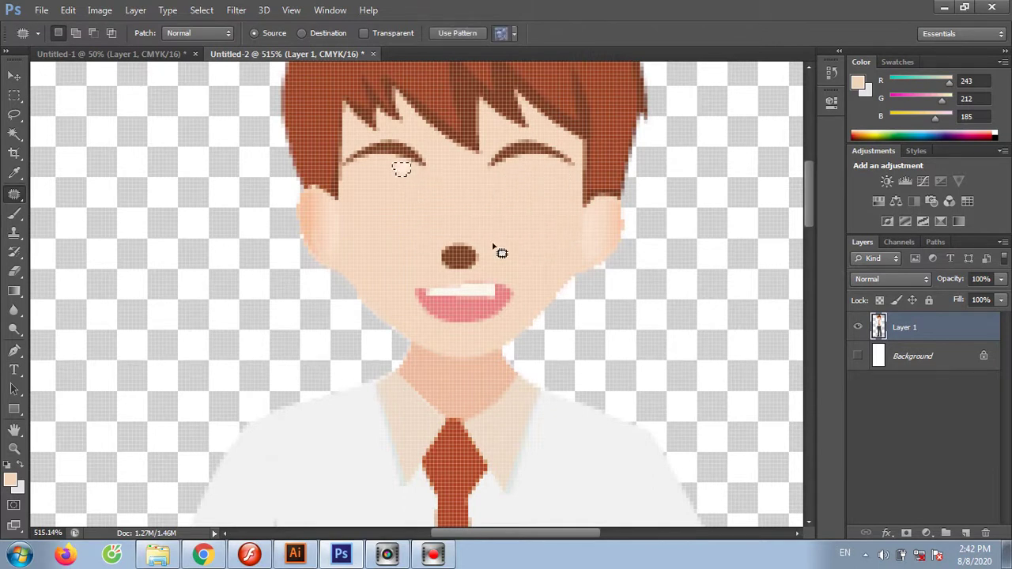
{"action": "key", "text": "ctrl+d"}
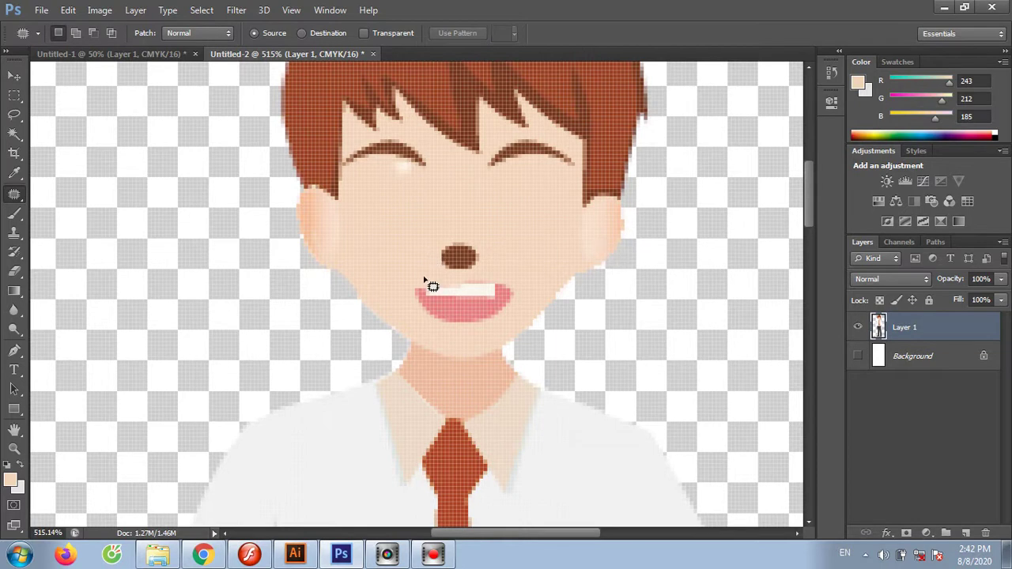
Fill the mouth area with the skin tone
{"action": "mouse_move", "coordinate": [453, 332]}
{"action": "left_mouse_down"}
{"action": "mouse_move", "coordinate": [530, 312]}
{"action": "mouse_move", "coordinate": [515, 284]}
{"action": "mouse_move", "coordinate": [404, 296]}
{"action": "mouse_move", "coordinate": [409, 311]}
{"action": "left_mouse_up"}
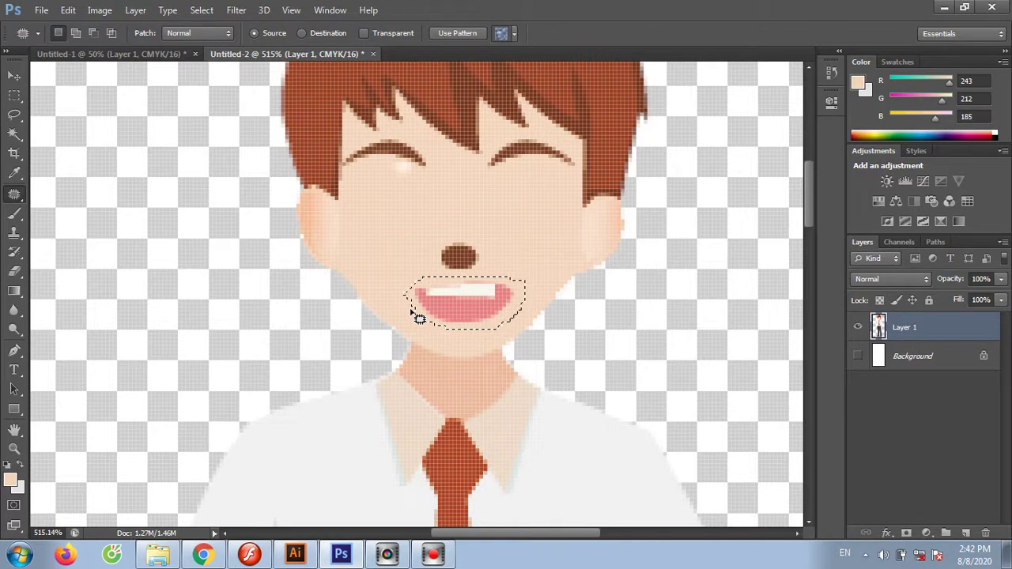
{"action": "left_click", "coordinate": [14, 173]}
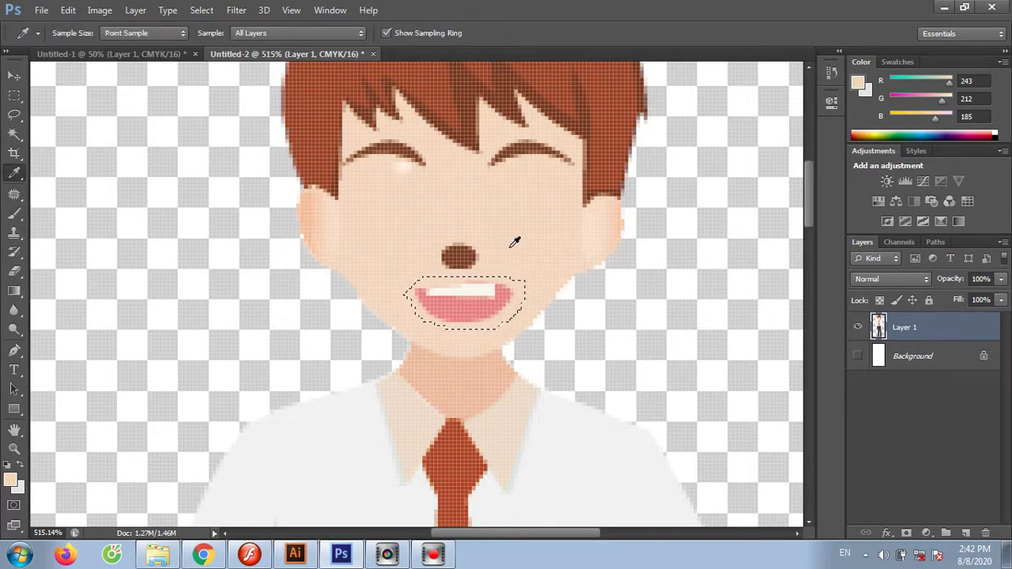
{"action": "key", "text": "alt+BackSpace"}
{"action": "key", "text": "ctrl+d"}
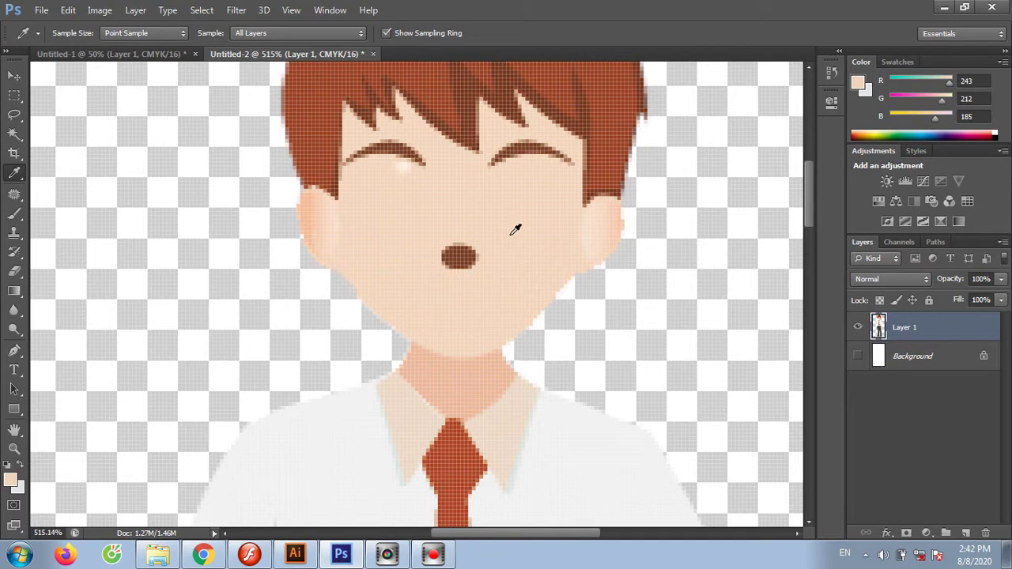
Fit the figure on screen, then zoom into the right sleeve and hand
{"action": "key", "text": "z"}
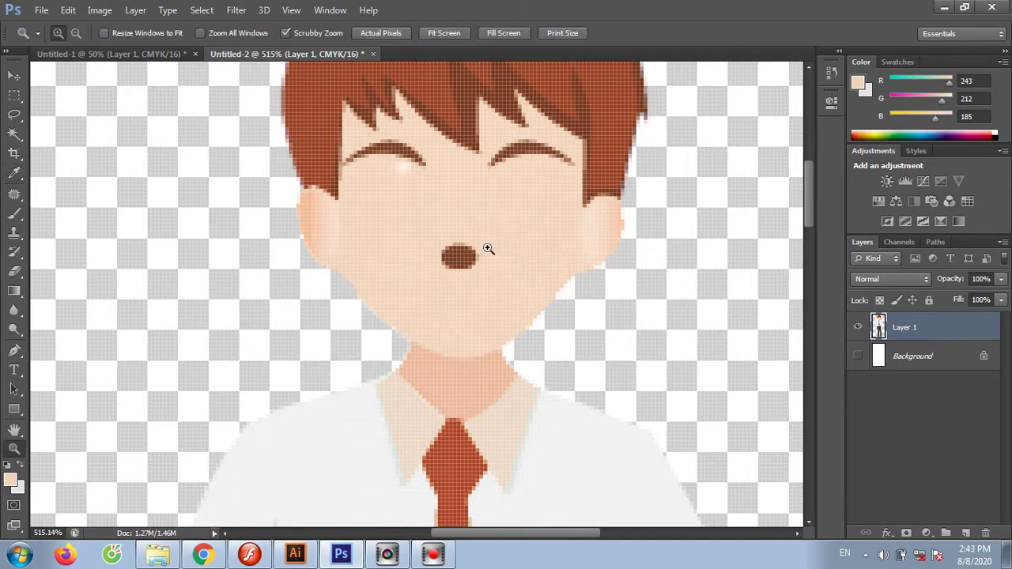
{"action": "right_click", "coordinate": [473, 244]}
{"action": "left_click", "coordinate": [486, 248]}
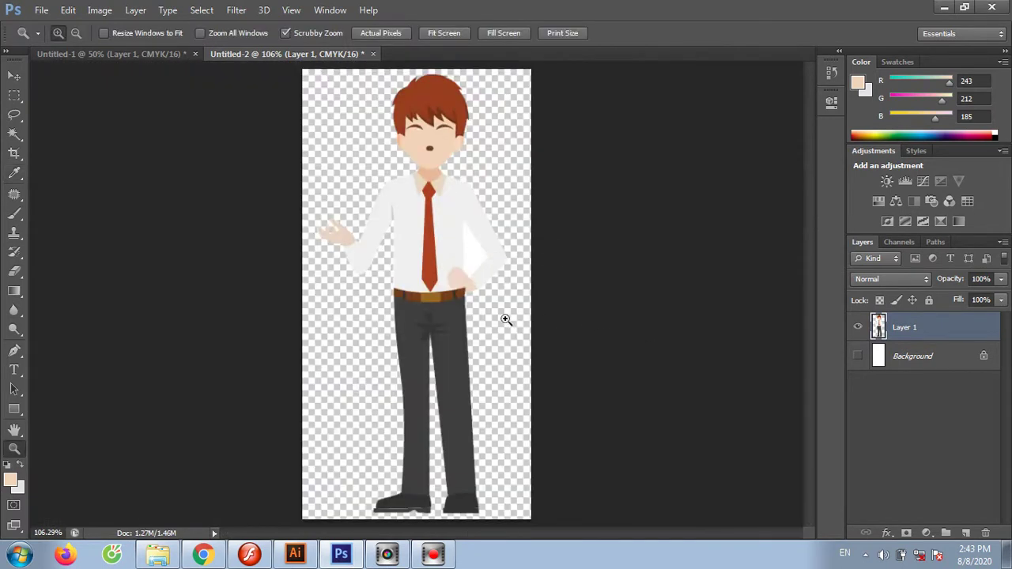
{"action": "left_click", "coordinate": [14, 135]}
{"action": "left_click", "coordinate": [470, 255]}
{"action": "key", "text": "z"}
{"action": "left_click_drag", "start_coordinate": [476, 252], "coordinate": [535, 406]}
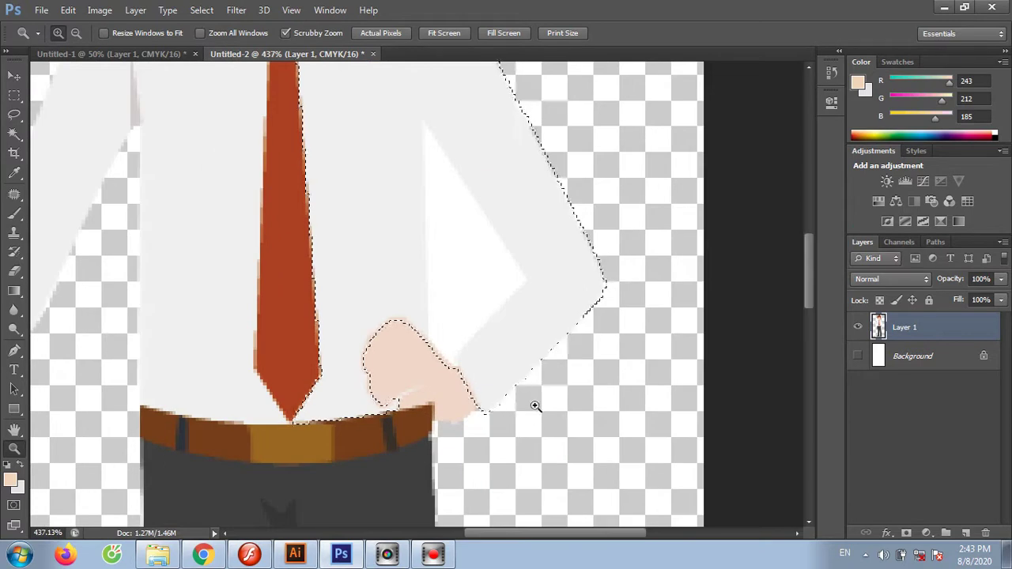
Trace the white triangle between arm and body, delete it, and zoom out
{"action": "key", "text": "p"}
{"action": "left_click", "coordinate": [425, 124]}
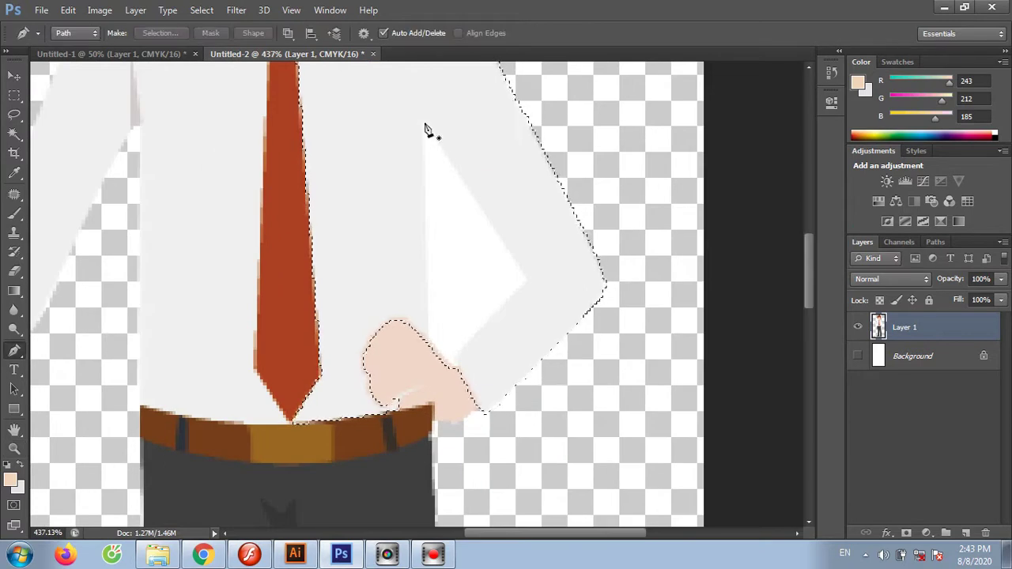
{"action": "left_click", "coordinate": [525, 278]}
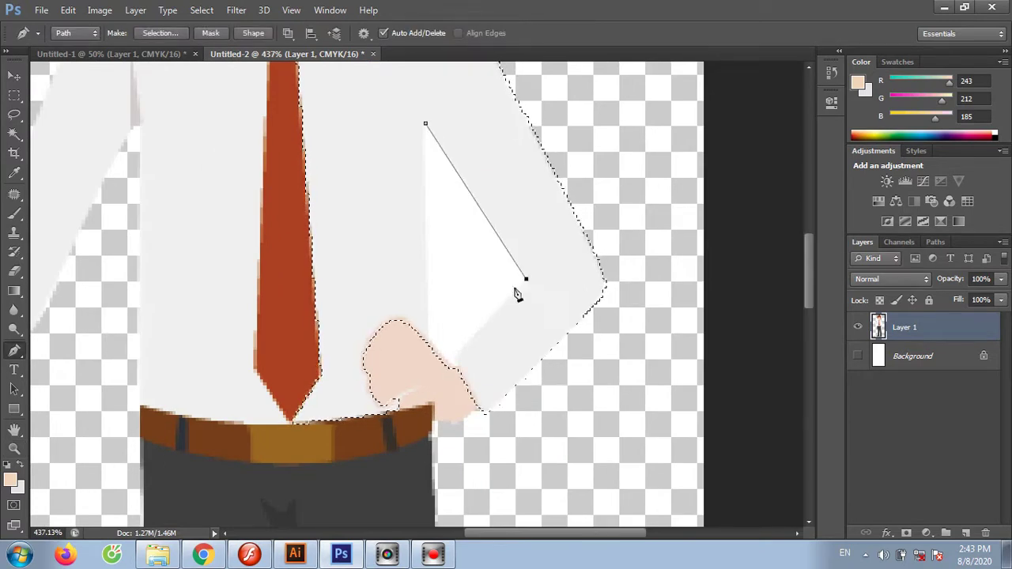
{"action": "left_click", "coordinate": [425, 124]}
{"action": "key", "text": "ctrl+Return"}
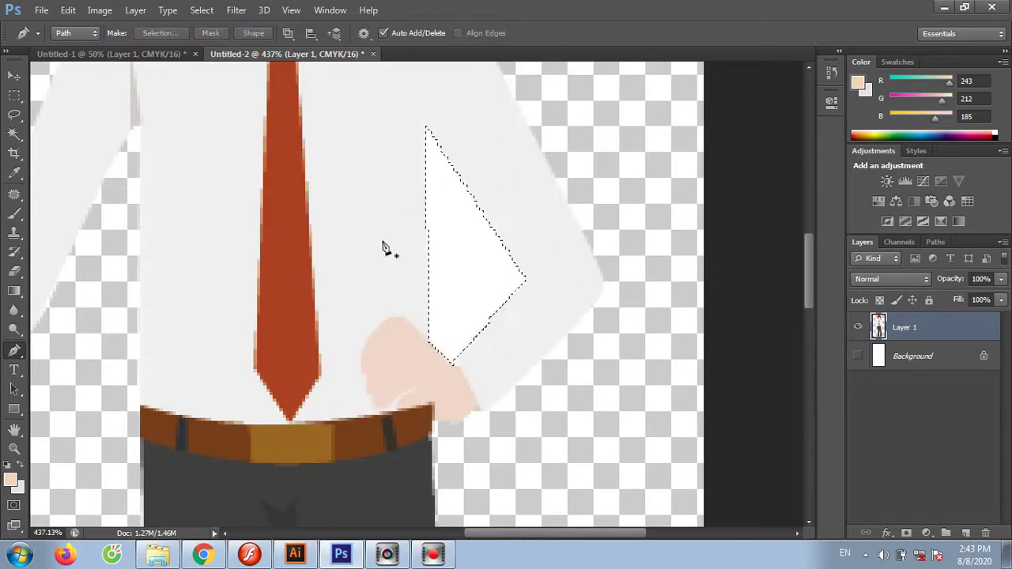
{"action": "key", "text": "Delete"}
{"action": "key", "text": "ctrl+d"}
{"action": "key", "text": "z"}
{"action": "mouse_move", "coordinate": [424, 289]}
{"action": "left_mouse_down"}
{"action": "mouse_move", "coordinate": [506, 362]}
{"action": "mouse_move", "coordinate": [481, 312]}
{"action": "mouse_move", "coordinate": [511, 325]}
{"action": "mouse_move", "coordinate": [481, 247]}
{"action": "left_mouse_up"}
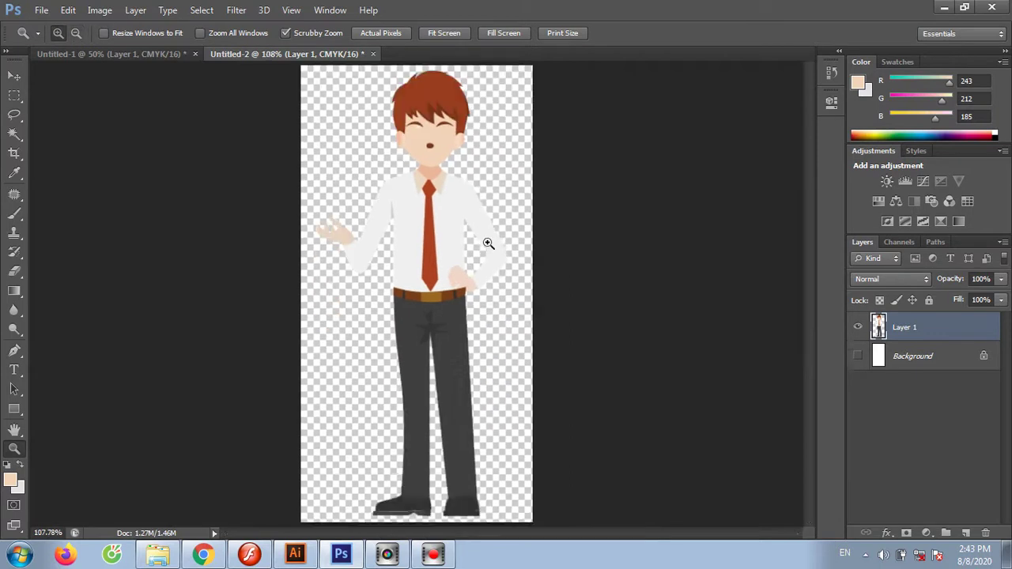
Begin a save into the Desktop 3d folder, then cancel it
{"action": "key", "text": "ctrl+s"}
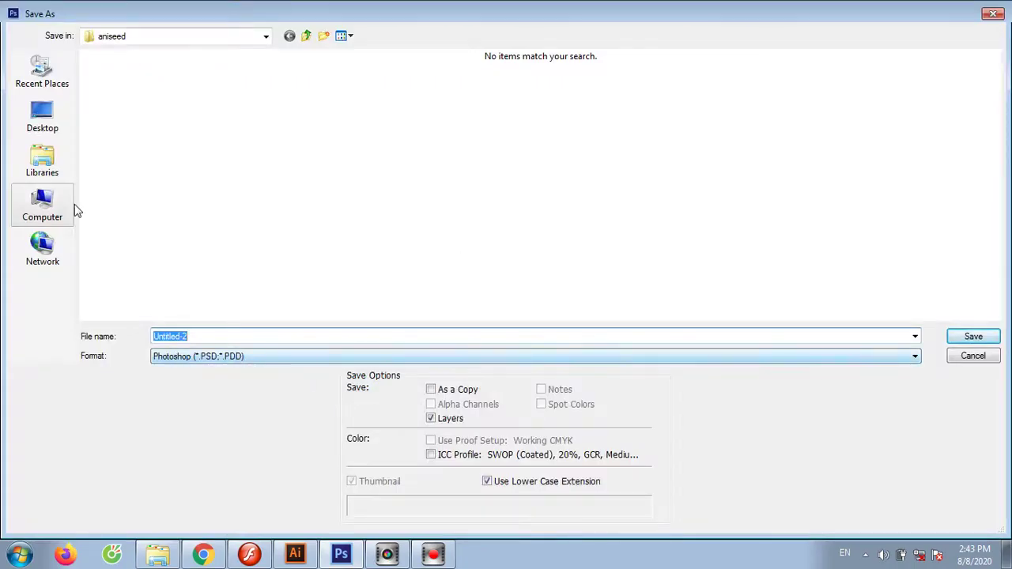
{"action": "left_click", "coordinate": [42, 119]}
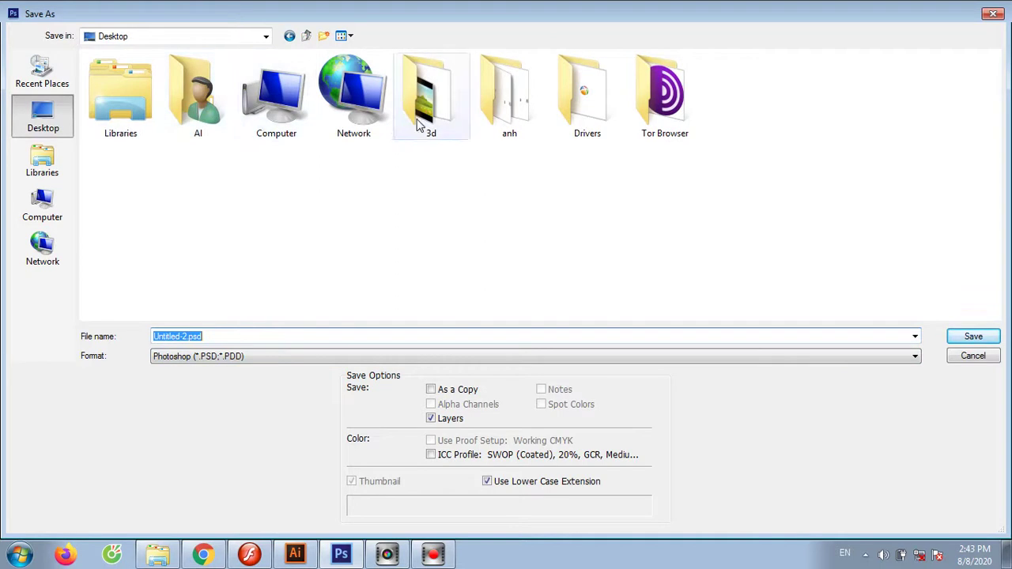
{"action": "double_click", "coordinate": [419, 111]}
{"action": "double_click", "coordinate": [263, 335]}
{"action": "type", "text": "1"}
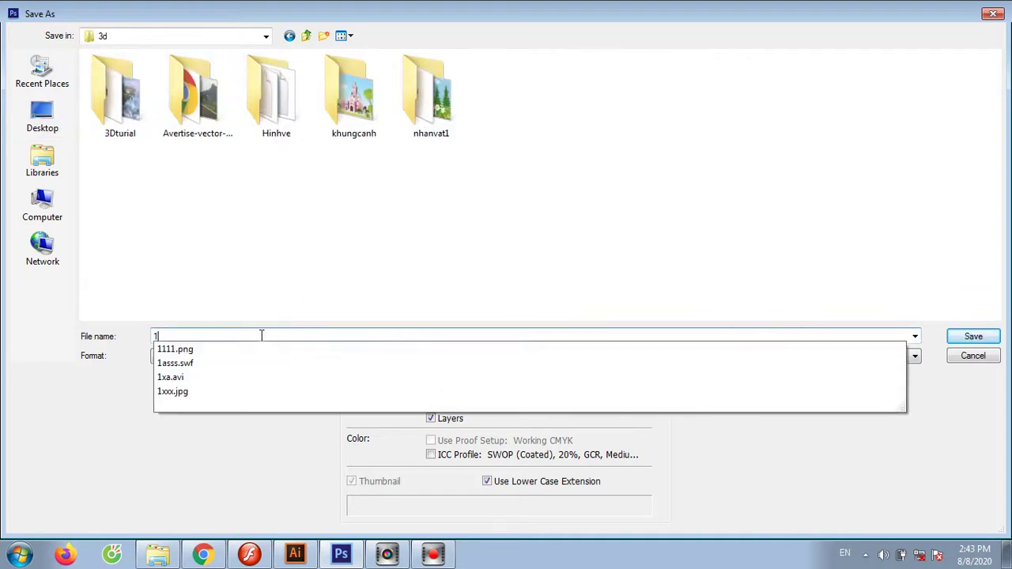
{"action": "type", "text": "c"}
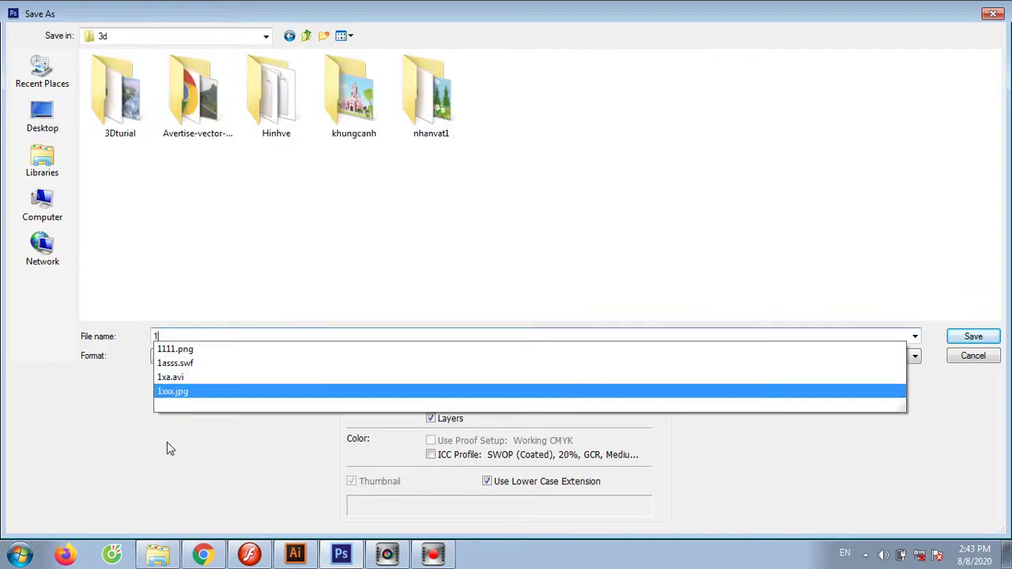
{"action": "type", "text": "haracter"}
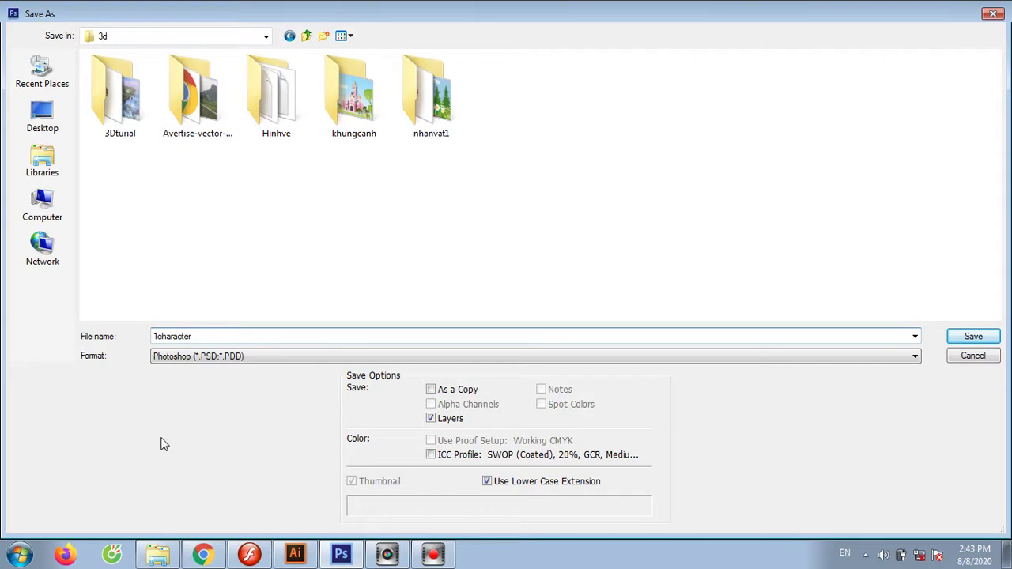
{"action": "left_click", "coordinate": [233, 360]}
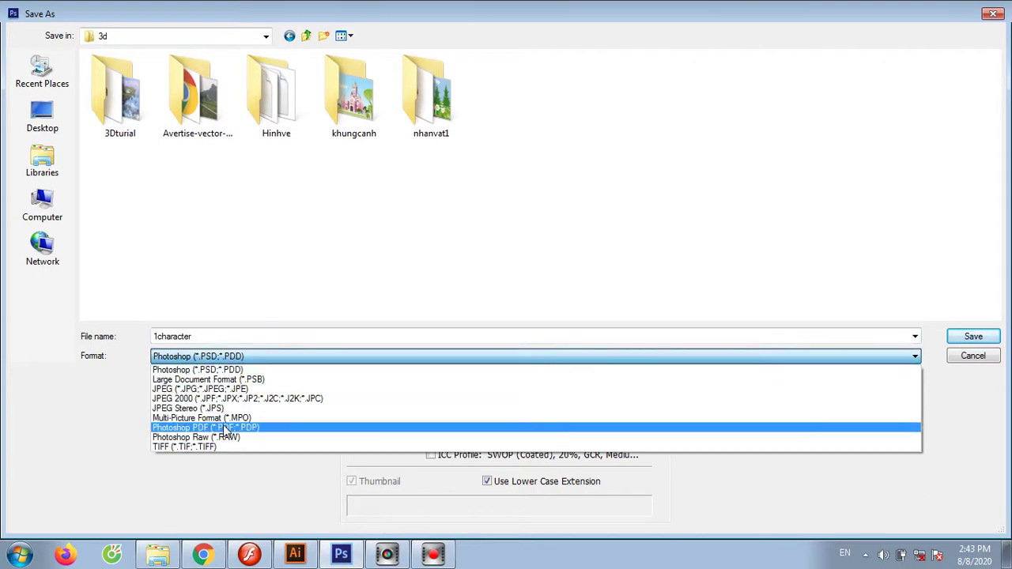
{"action": "left_click", "coordinate": [340, 480]}
{"action": "left_click", "coordinate": [973, 356]}
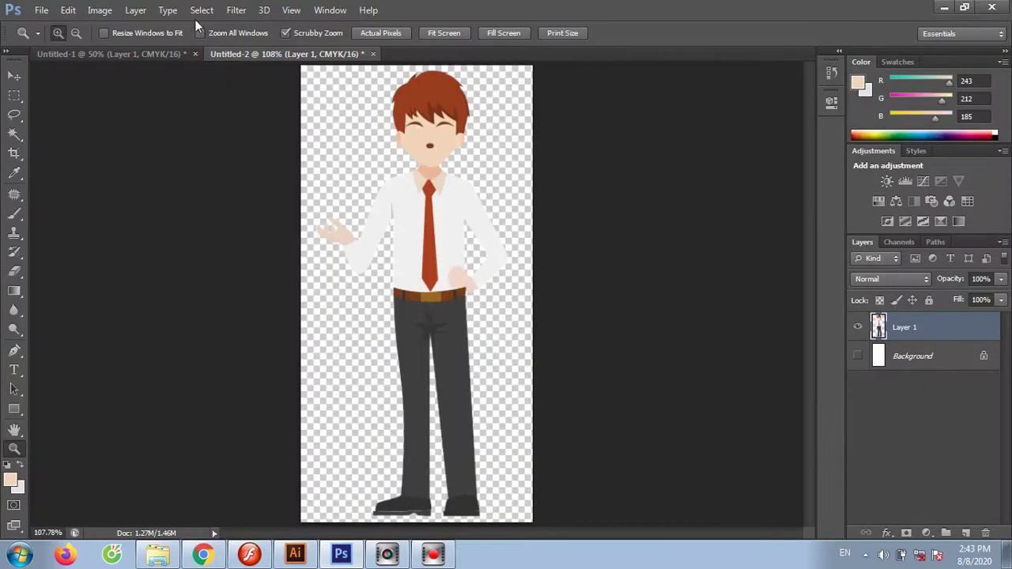
Change the image mode to RGB Color, merging the layers
{"action": "left_click", "coordinate": [99, 10]}
{"action": "mouse_move", "coordinate": [108, 27]}
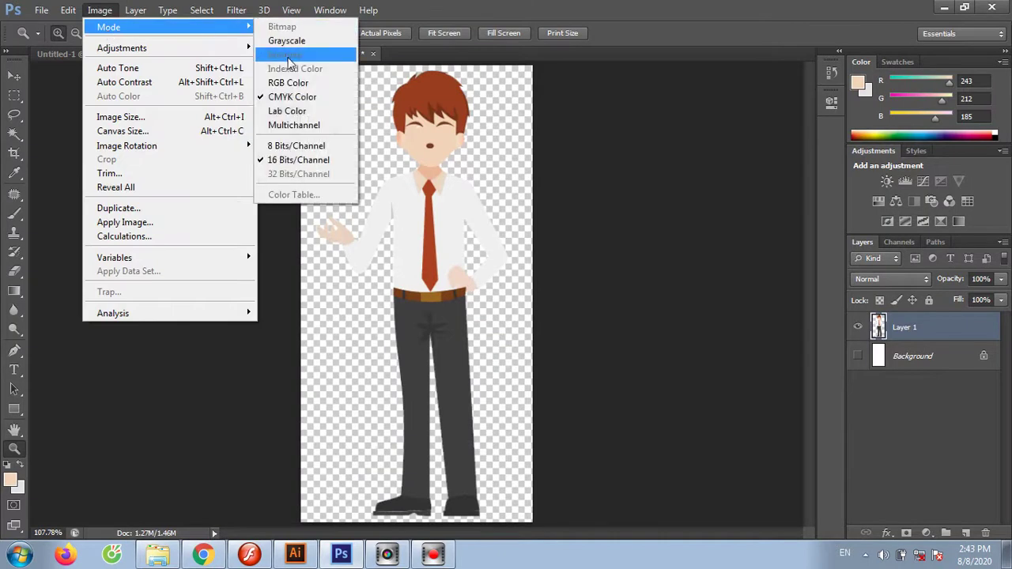
{"action": "left_click", "coordinate": [287, 83]}
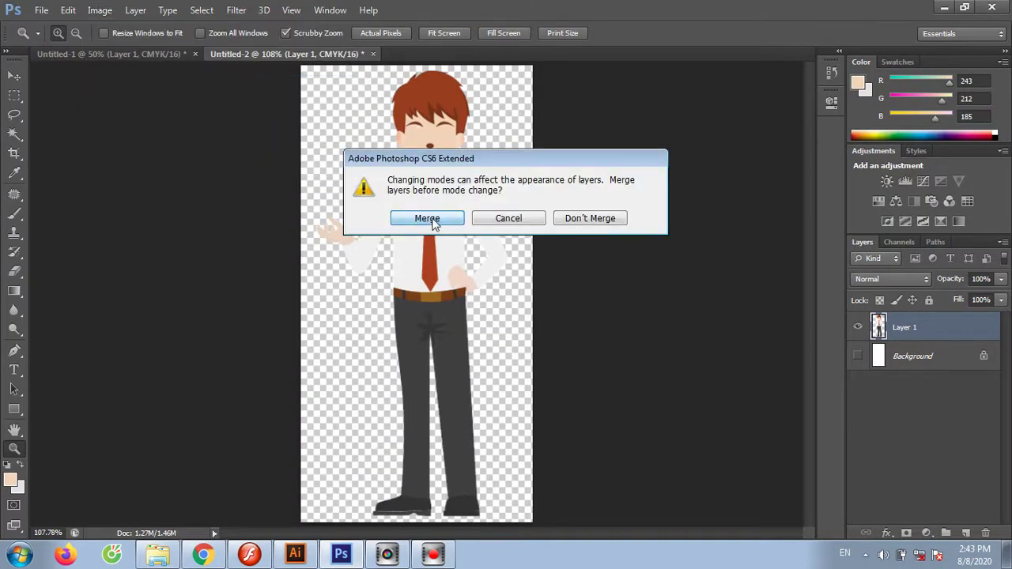
{"action": "left_click", "coordinate": [427, 219]}
Save the image as character1 in PNG format in Desktop > 3d, accepting PNG options
{"action": "key", "text": "ctrl+s"}
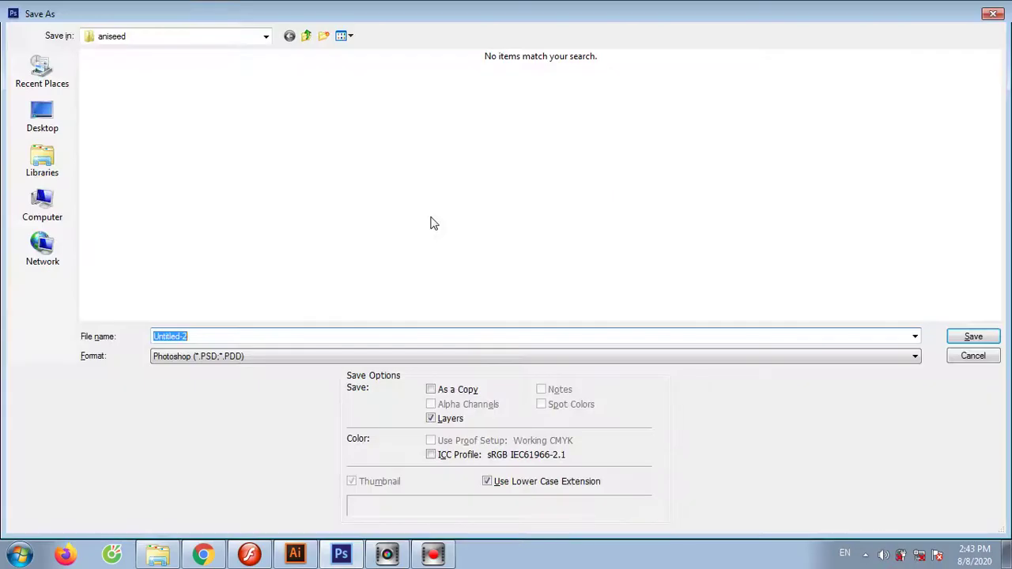
{"action": "left_click", "coordinate": [60, 125]}
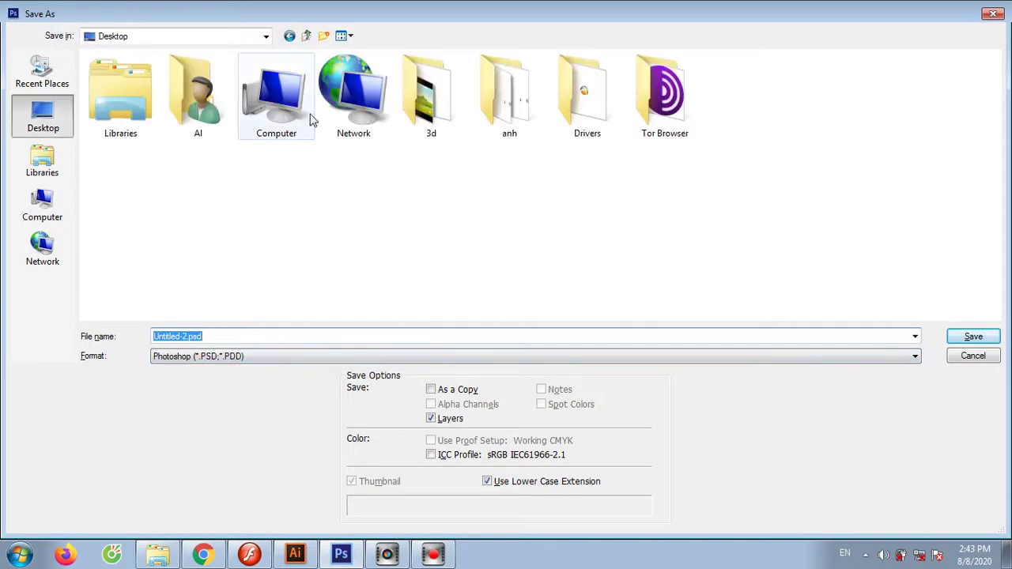
{"action": "double_click", "coordinate": [431, 99]}
{"action": "left_click", "coordinate": [239, 337]}
{"action": "double_click", "coordinate": [239, 337]}
{"action": "type", "text": "character1"}
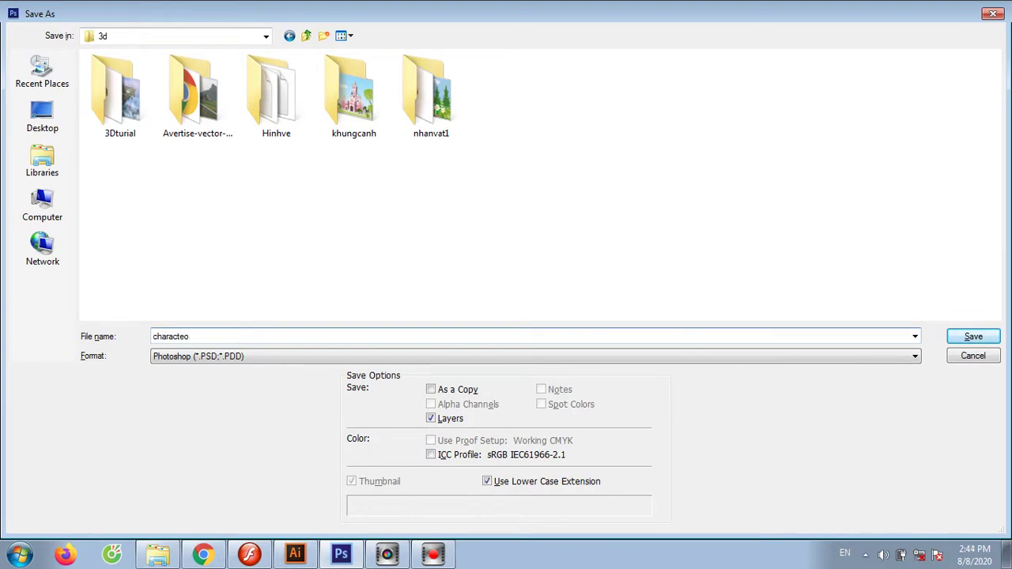
{"action": "left_click", "coordinate": [306, 355]}
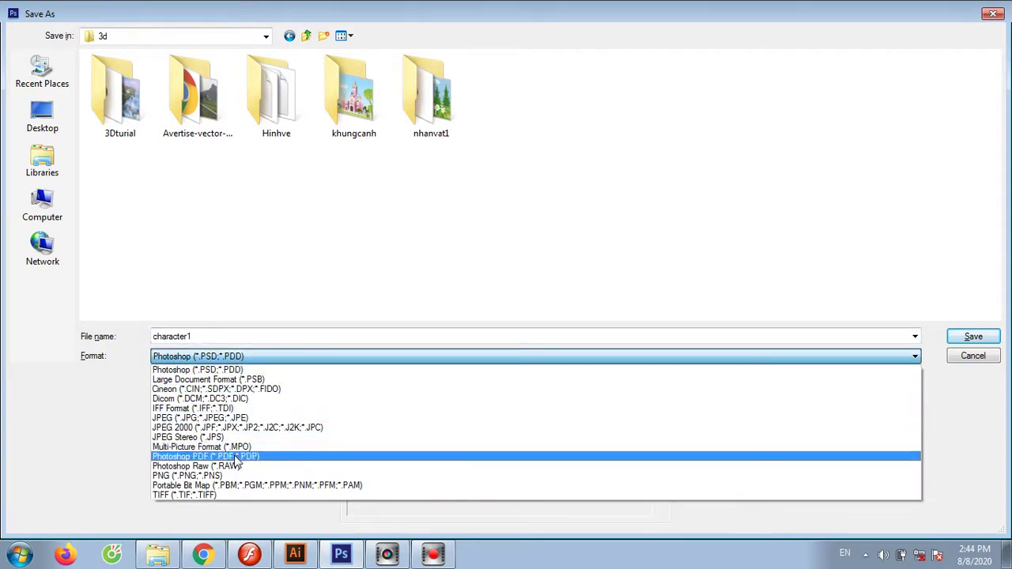
{"action": "left_click", "coordinate": [235, 475]}
{"action": "left_click", "coordinate": [973, 337]}
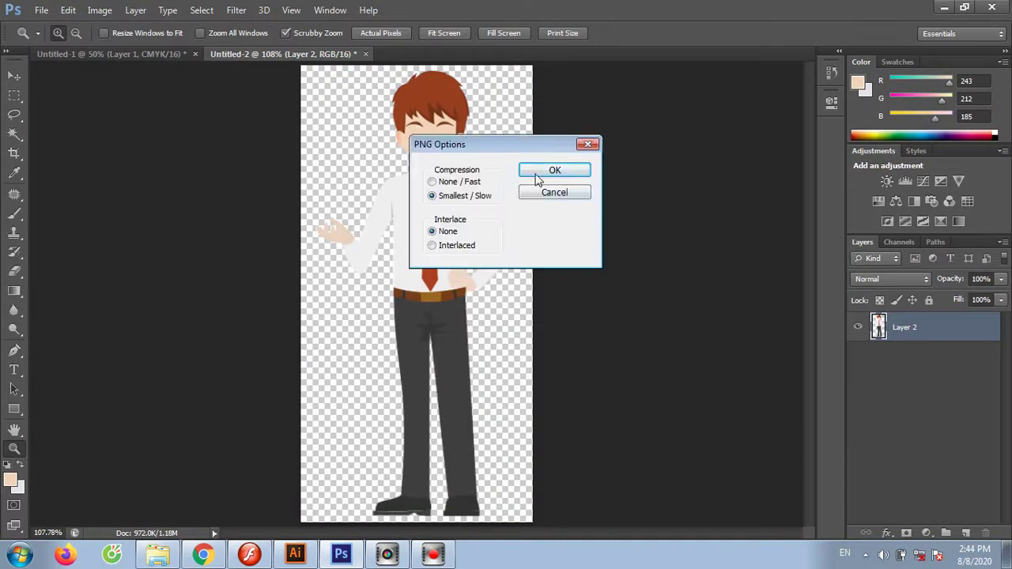
{"action": "left_click", "coordinate": [536, 170]}
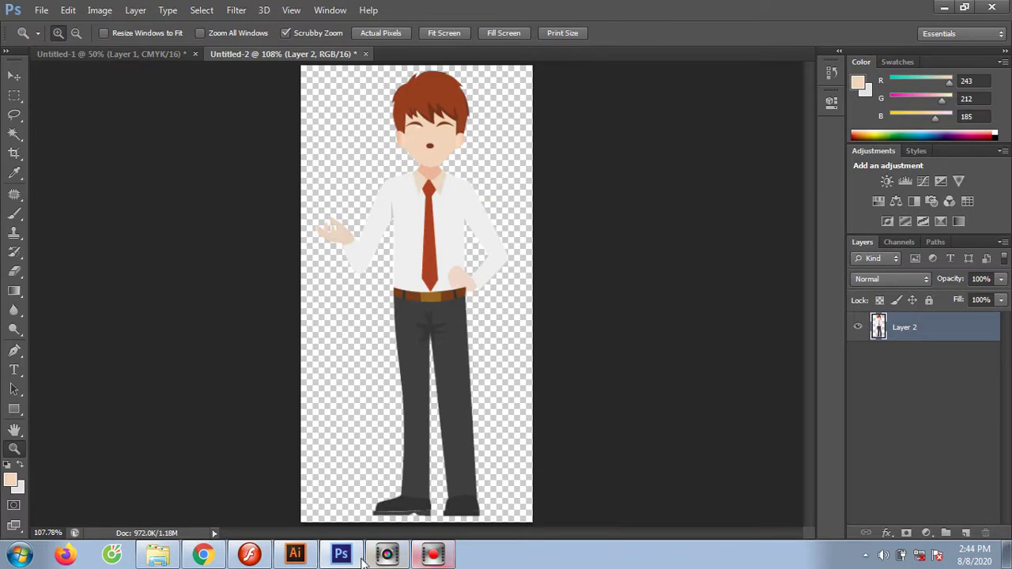
Create a new Flash document sized 1920 x 1080
{"action": "left_click", "coordinate": [247, 558]}
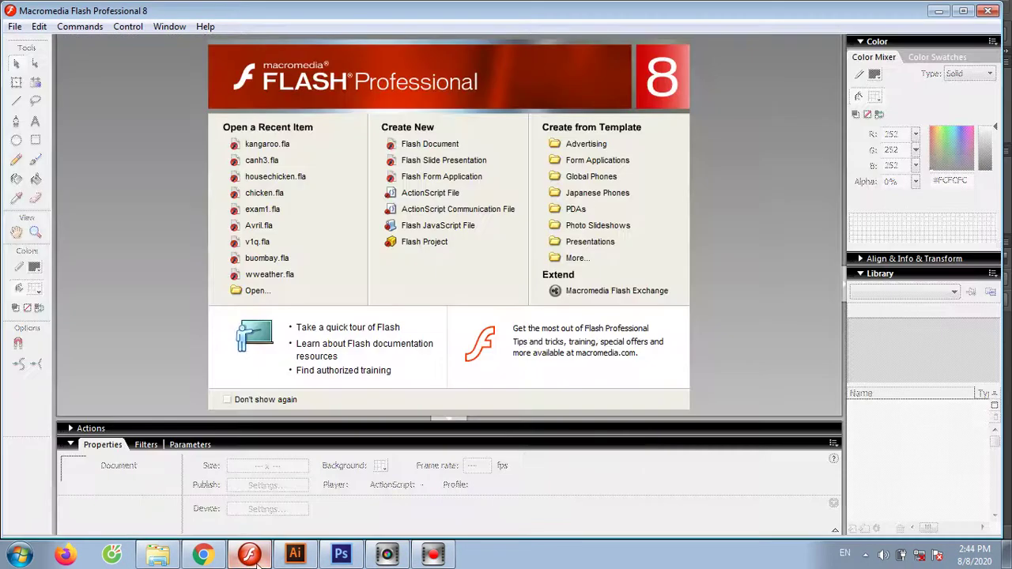
{"action": "left_click", "coordinate": [413, 147]}
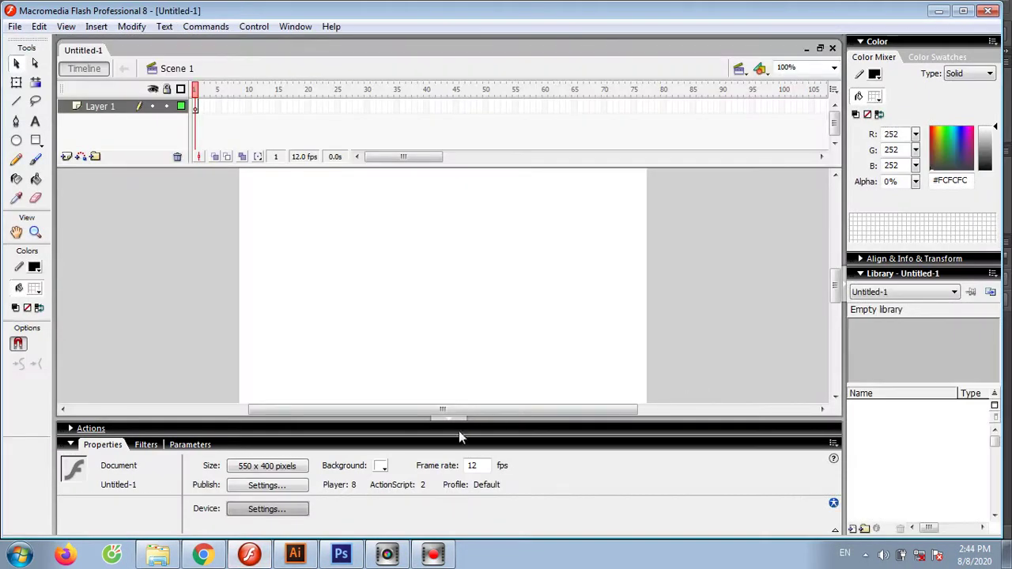
{"action": "left_click", "coordinate": [281, 468]}
{"action": "type", "text": "1080"}
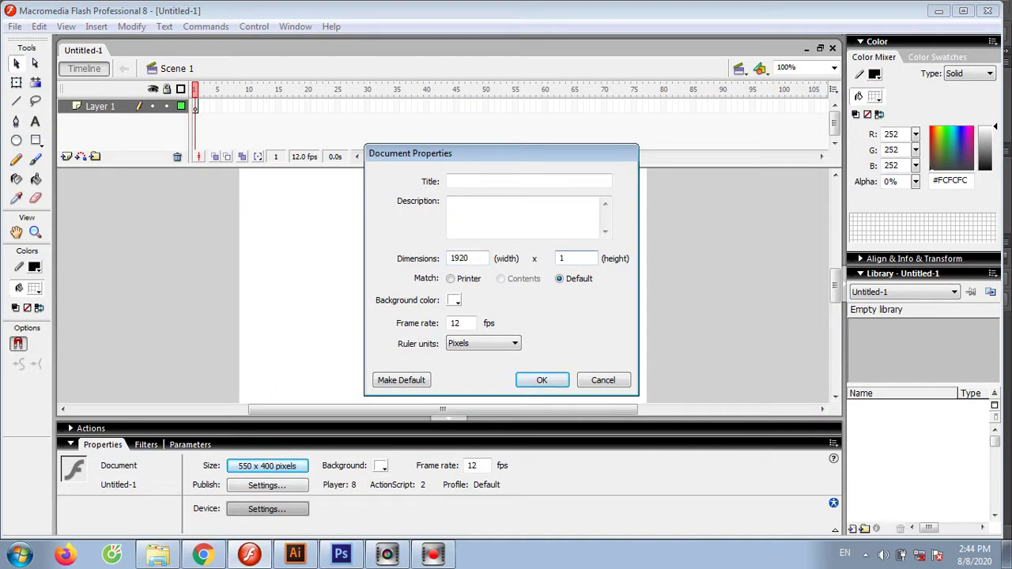
{"action": "left_click", "coordinate": [542, 379]}
Set the stage background to dark navy #003366 and maximize the Flash window
{"action": "key", "text": "z"}
{"action": "left_click", "coordinate": [518, 311], "text": "alt"}
{"action": "left_click", "coordinate": [471, 319], "text": "alt"}
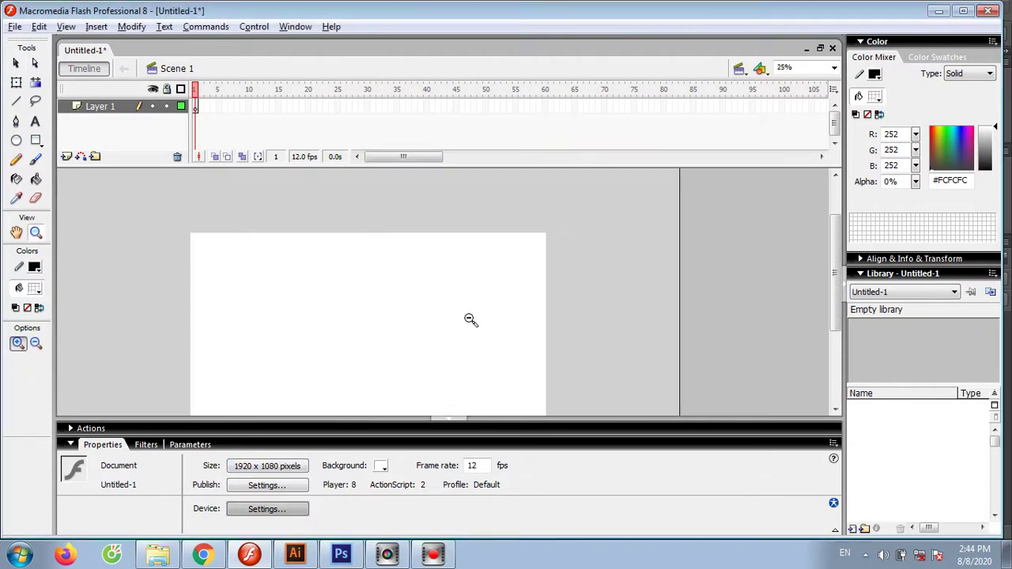
{"action": "left_click_drag", "start_coordinate": [167, 226], "coordinate": [558, 436]}
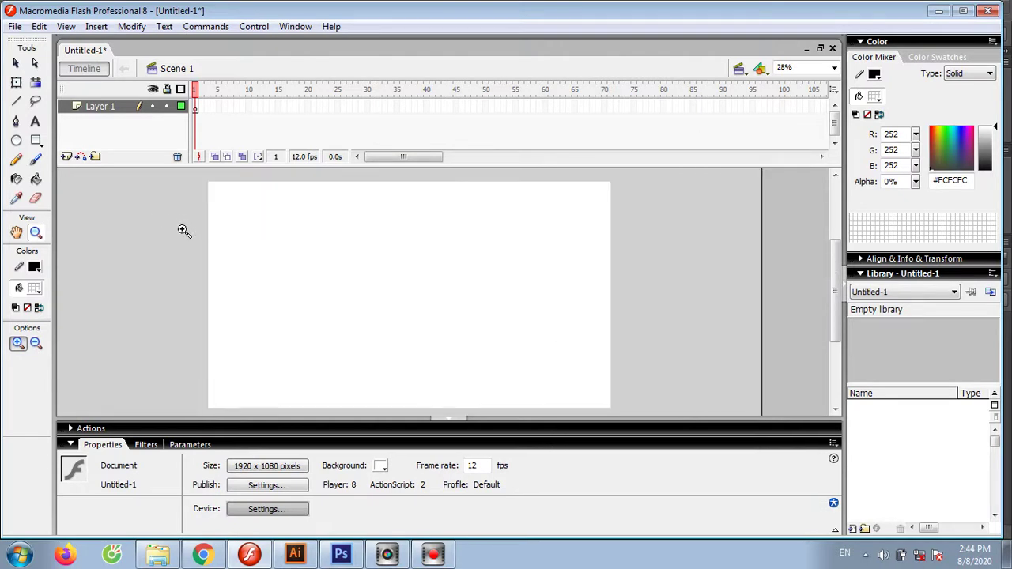
{"action": "left_click", "coordinate": [381, 467]}
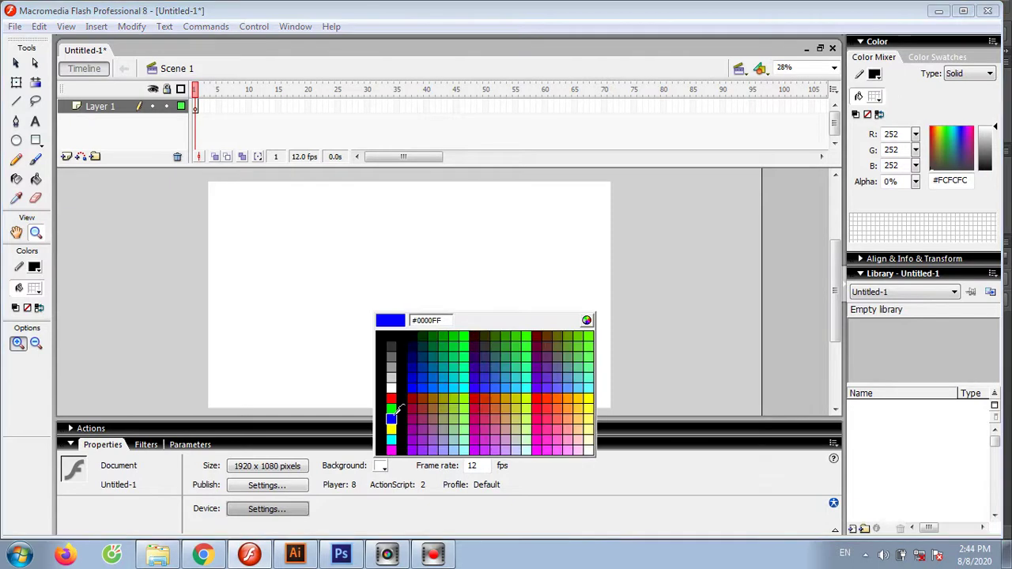
{"action": "left_click", "coordinate": [424, 354]}
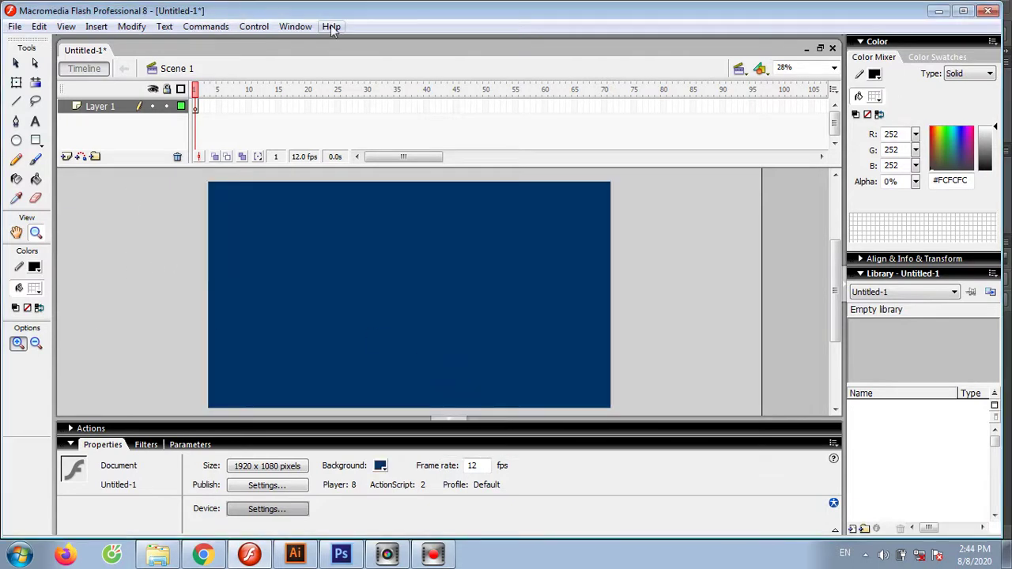
{"action": "double_click", "coordinate": [401, 12]}
Import character1 from the Desktop 3d folder onto the stage
{"action": "left_click", "coordinate": [13, 23]}
{"action": "mouse_move", "coordinate": [39, 247]}
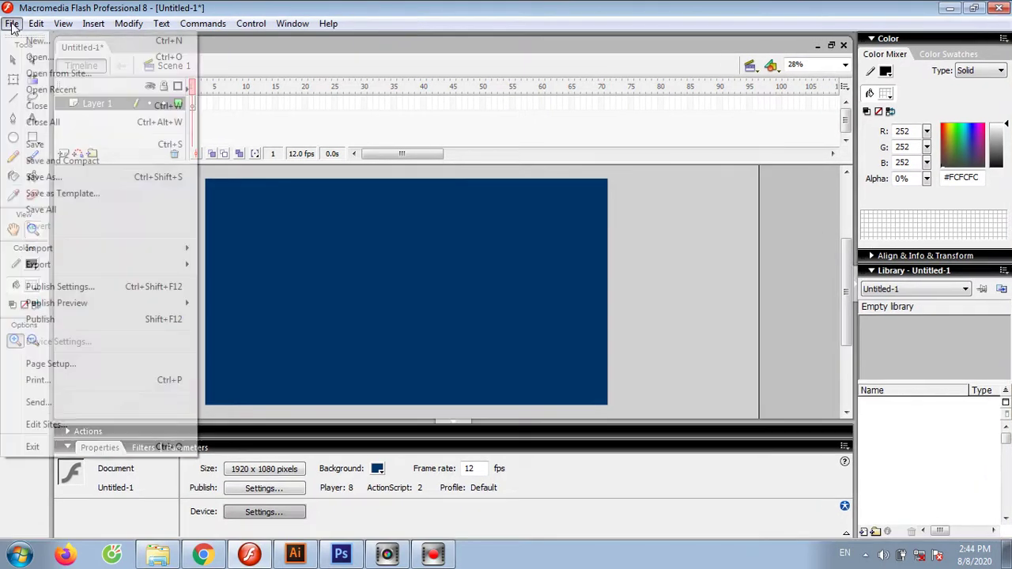
{"action": "left_click", "coordinate": [232, 249]}
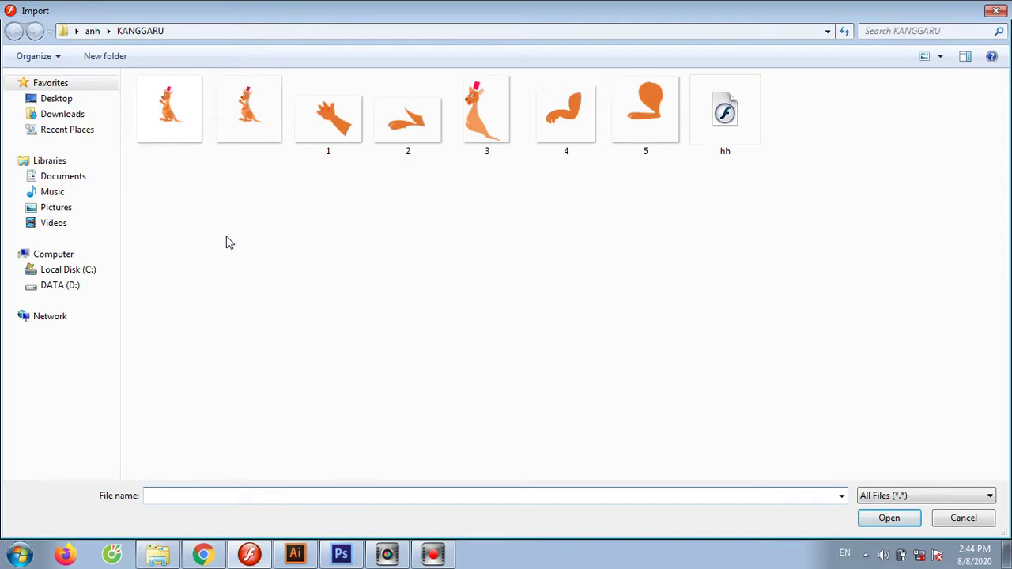
{"action": "left_click", "coordinate": [58, 103]}
{"action": "double_click", "coordinate": [356, 357]}
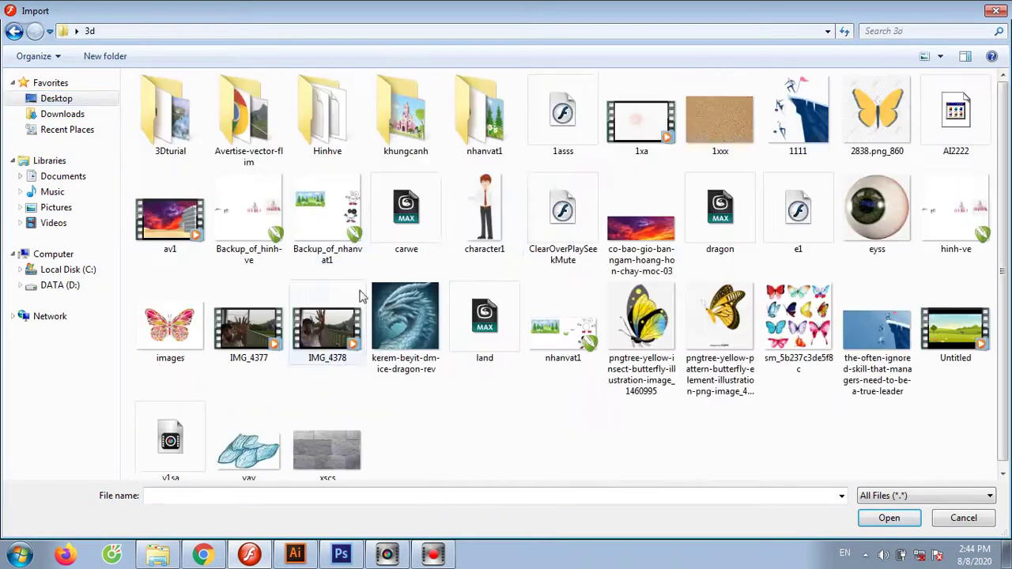
{"action": "double_click", "coordinate": [494, 197]}
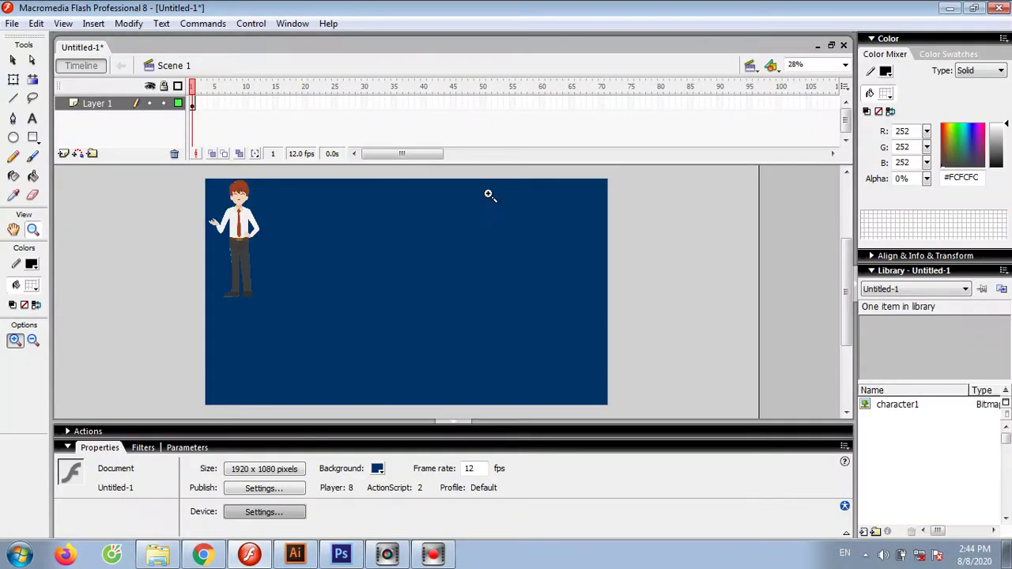
Move the character to mid-stage, enlarge it slightly, and zoom in on its face
{"action": "left_click", "coordinate": [13, 61]}
{"action": "mouse_move", "coordinate": [241, 234]}
{"action": "left_mouse_down"}
{"action": "mouse_move", "coordinate": [431, 313]}
{"action": "mouse_move", "coordinate": [400, 317]}
{"action": "left_mouse_up"}
{"action": "left_click", "coordinate": [590, 325]}
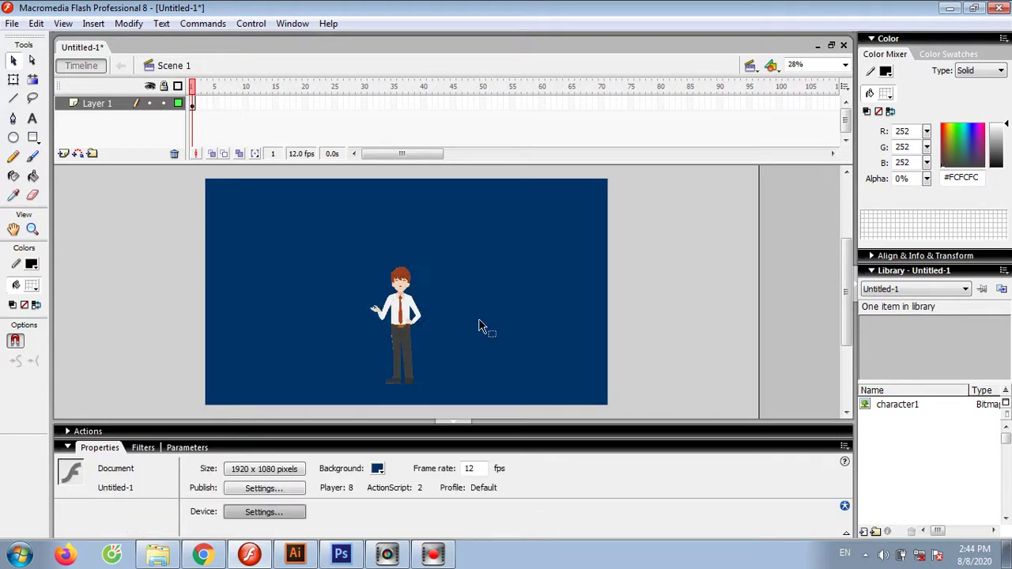
{"action": "left_click", "coordinate": [400, 317]}
{"action": "left_click", "coordinate": [13, 79]}
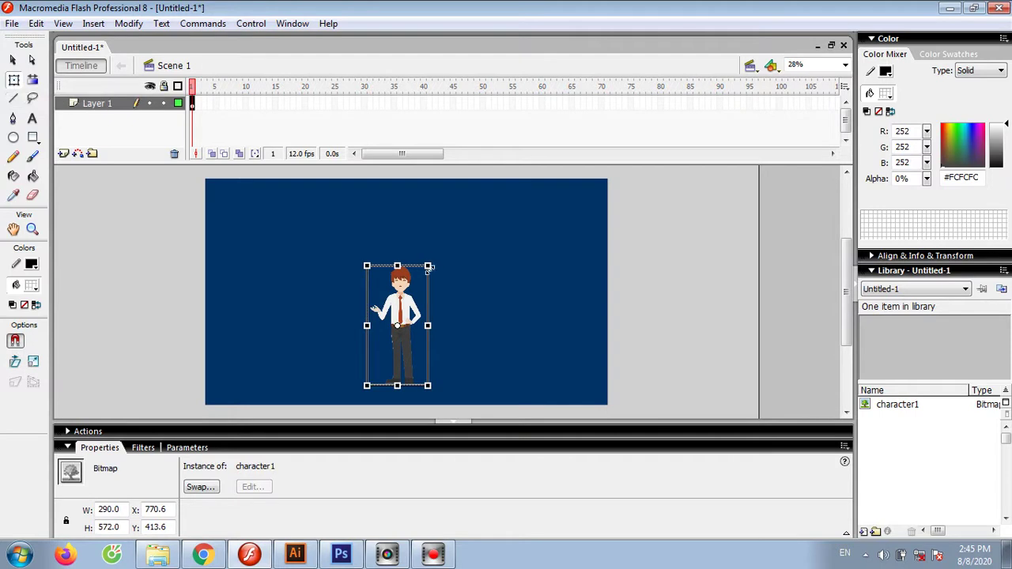
{"action": "left_click_drag", "start_coordinate": [429, 267], "coordinate": [437, 251]}
{"action": "left_click", "coordinate": [344, 320]}
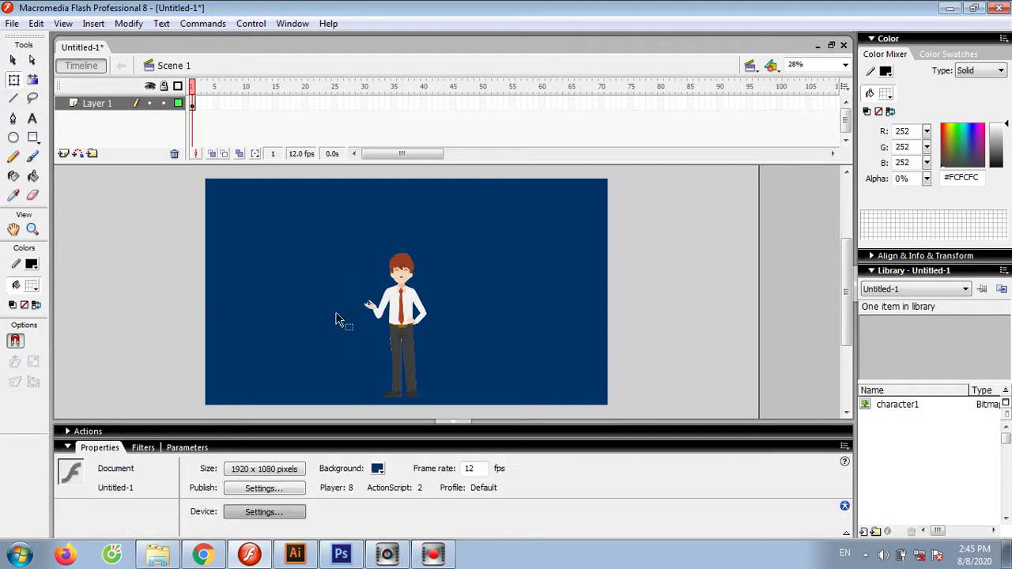
{"action": "left_click", "coordinate": [407, 328]}
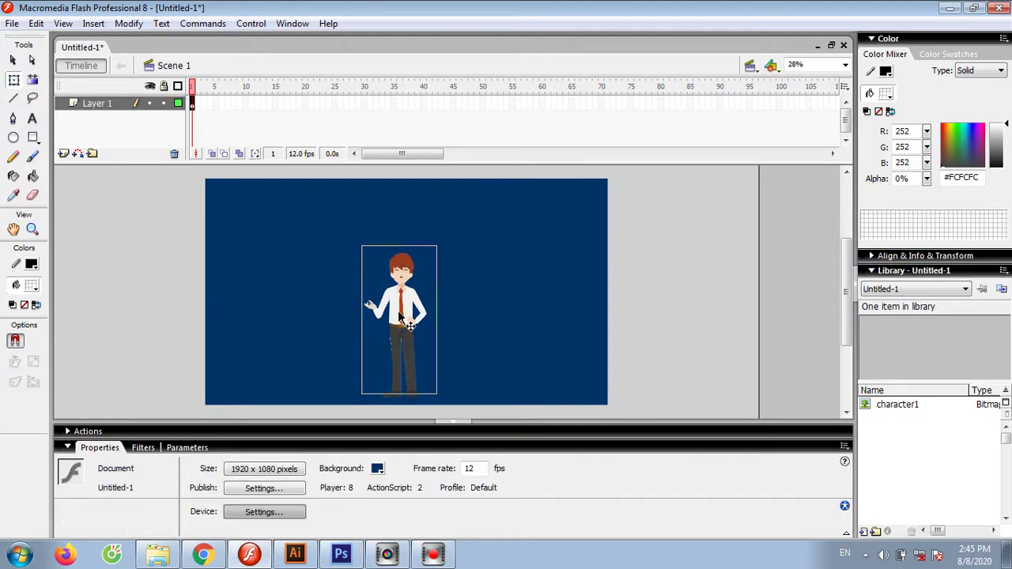
{"action": "left_click", "coordinate": [661, 337]}
{"action": "key", "text": "z"}
{"action": "left_click_drag", "start_coordinate": [377, 243], "coordinate": [452, 295]}
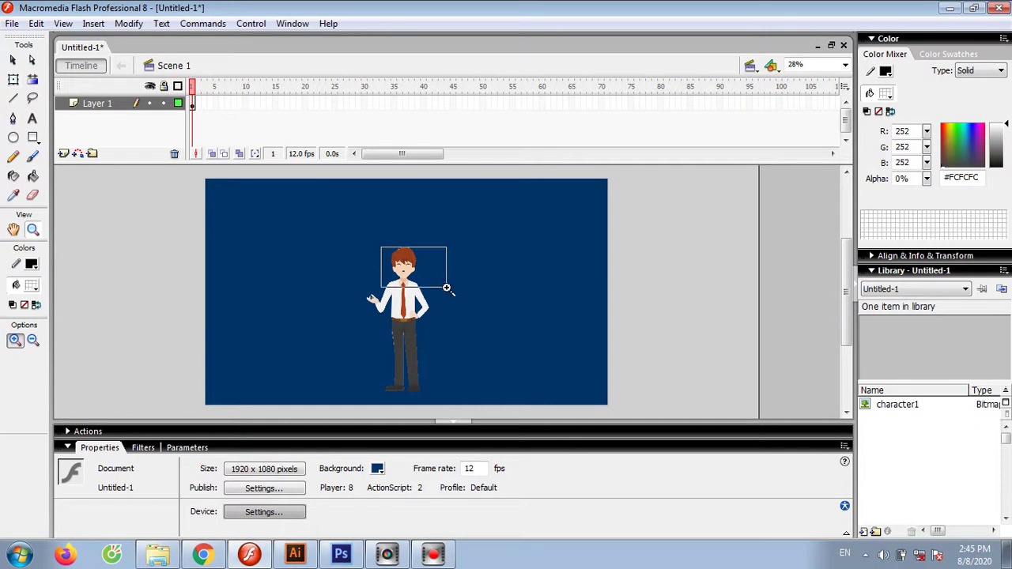
{"action": "left_click_drag", "start_coordinate": [262, 217], "coordinate": [482, 335]}
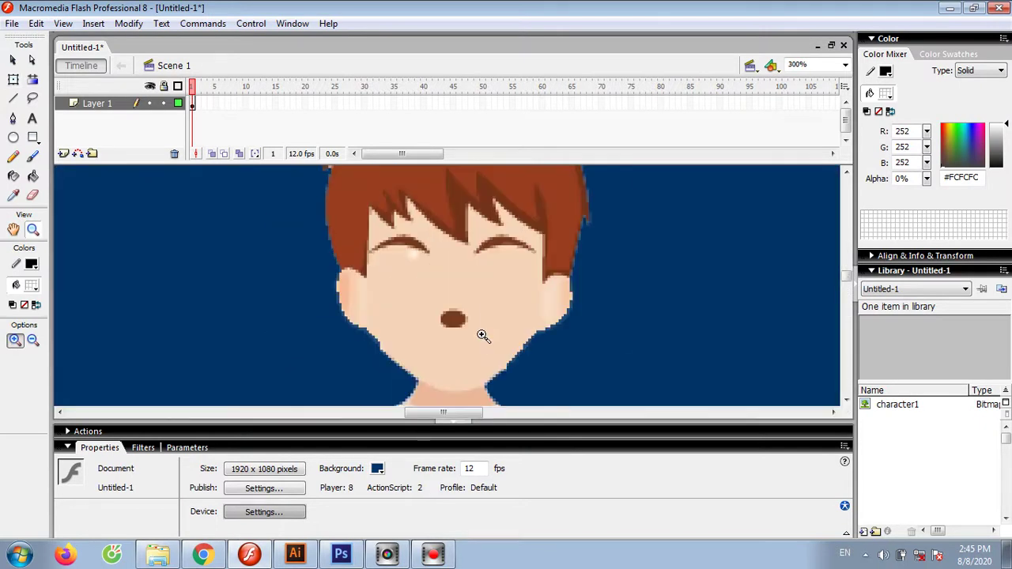
Convert the character1 bitmap to a movie clip symbol named Symbol 1
{"action": "right_click", "coordinate": [481, 334]}
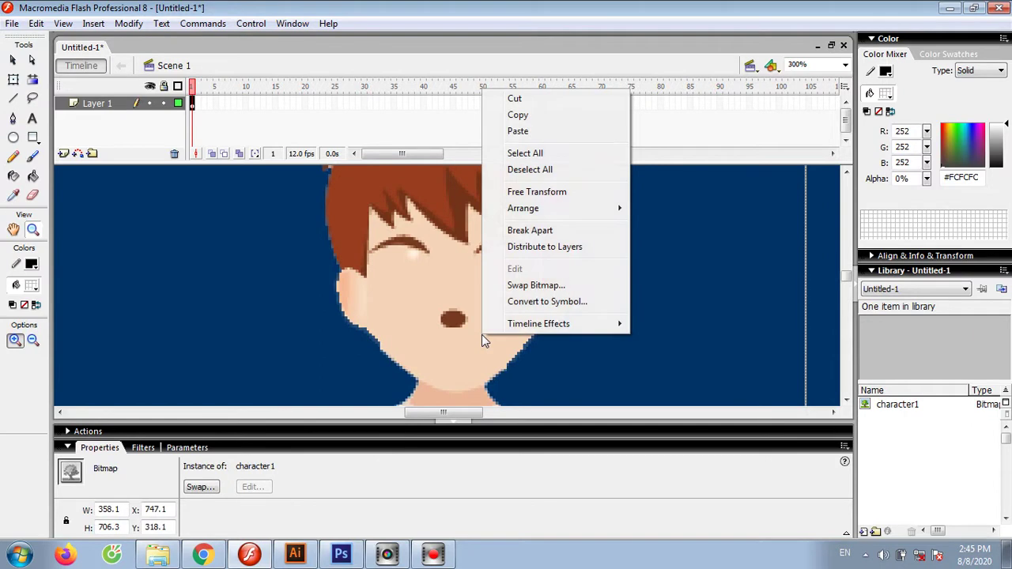
{"action": "left_click", "coordinate": [14, 62]}
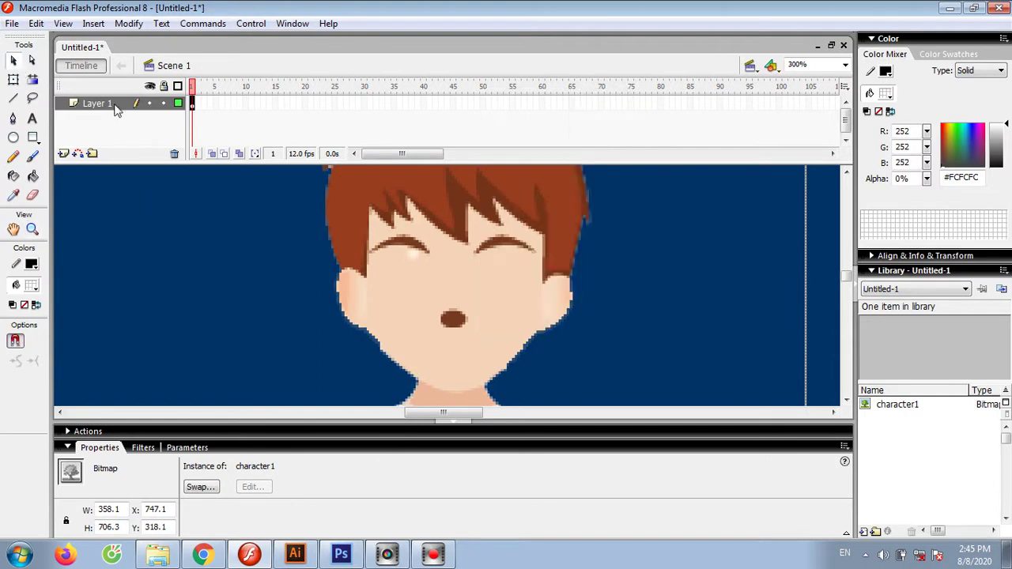
{"action": "right_click", "coordinate": [429, 251]}
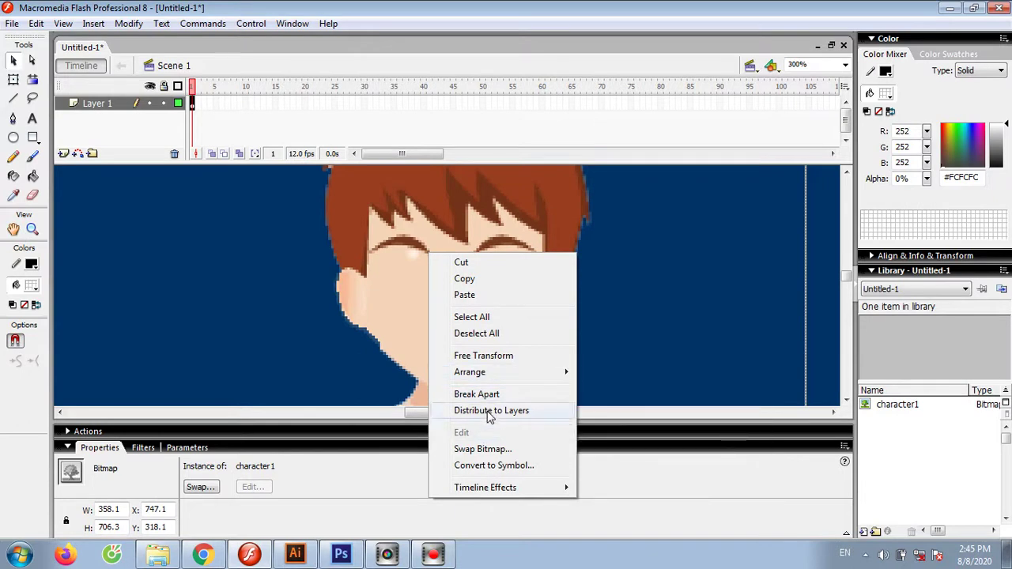
{"action": "left_click", "coordinate": [494, 467]}
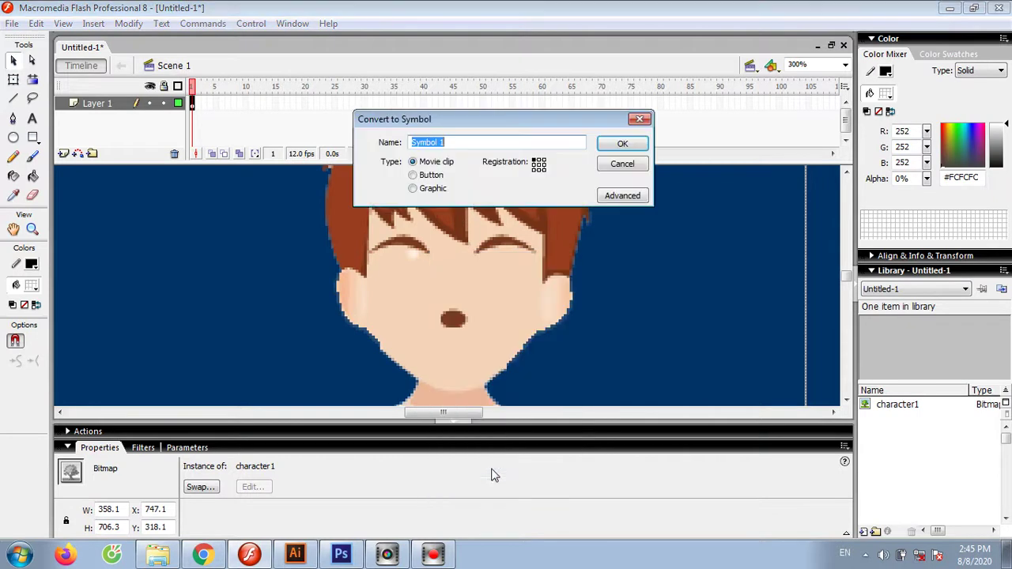
{"action": "left_click", "coordinate": [615, 146]}
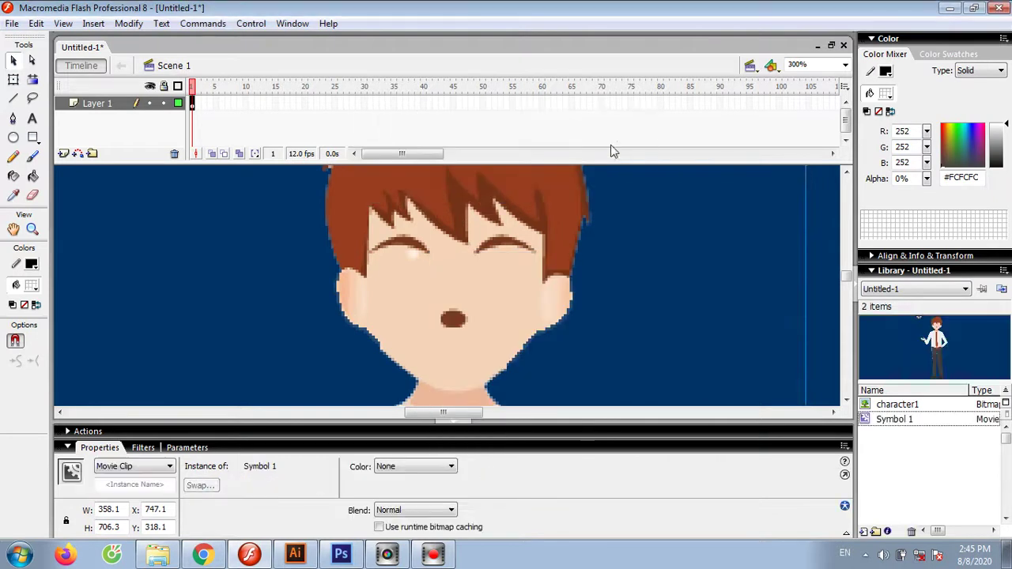
Search Chrome for 'vase vector' and browse the Google Images results
{"action": "left_click", "coordinate": [207, 553]}
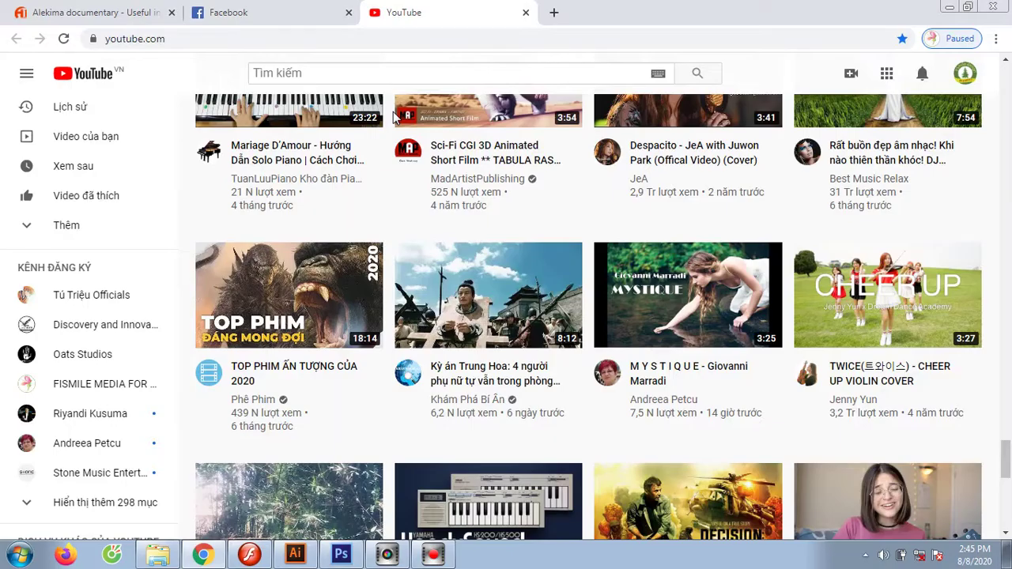
{"action": "scroll", "coordinate": [246, 63], "scroll_direction": "up", "scroll_amount": 5}
{"action": "scroll", "coordinate": [246, 63], "scroll_direction": "up", "scroll_amount": 3}
{"action": "left_click", "coordinate": [327, 39]}
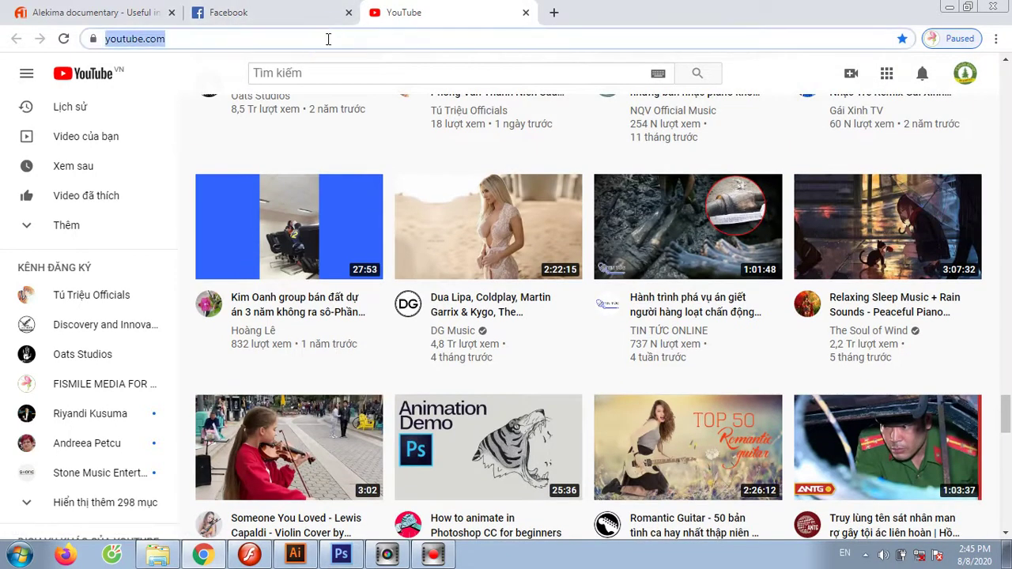
{"action": "type", "text": "vase vect"}
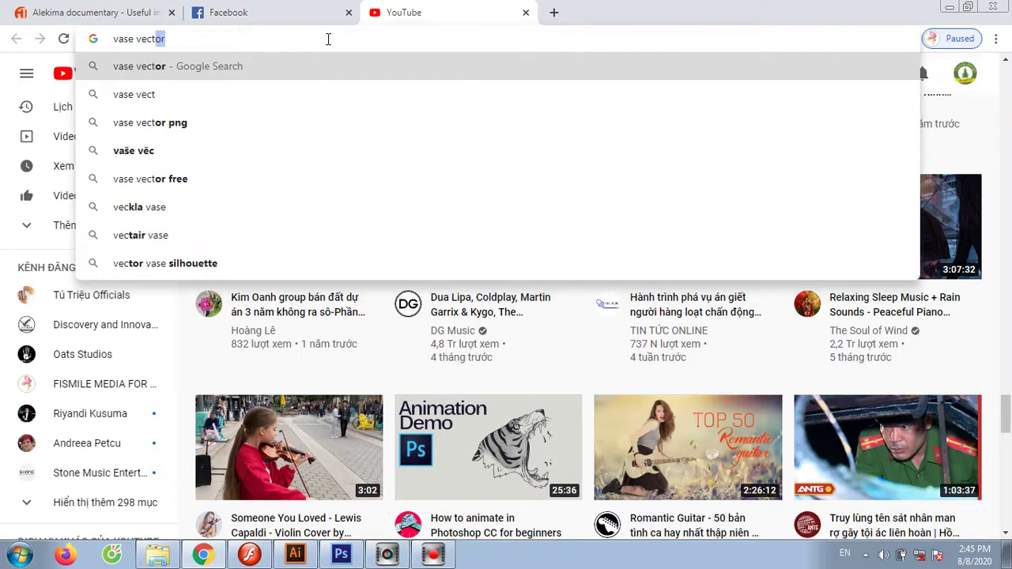
{"action": "type", "text": "or"}
{"action": "key", "text": "Return"}
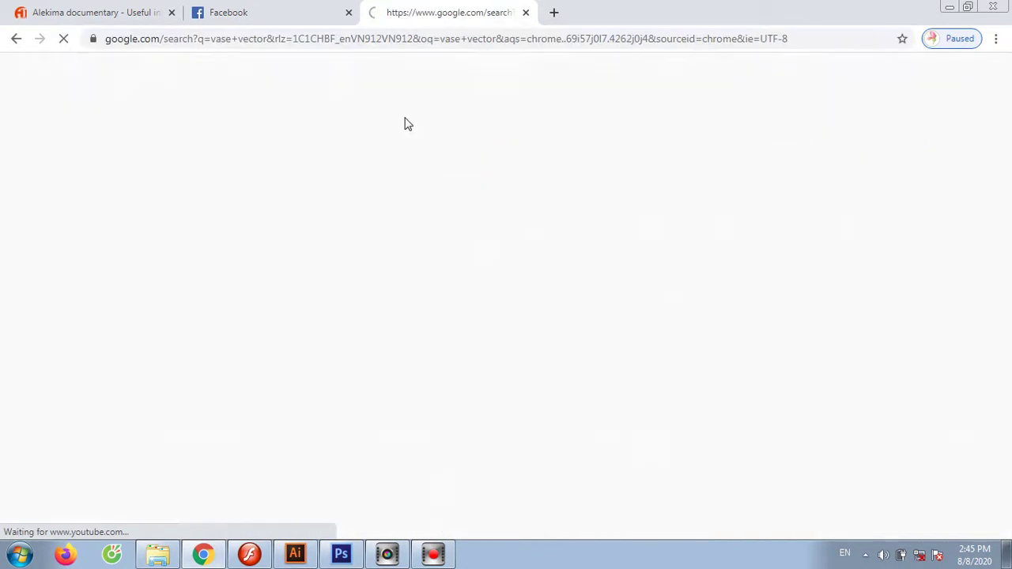
{"action": "scroll", "coordinate": [124, 262], "scroll_direction": "down", "scroll_amount": 2}
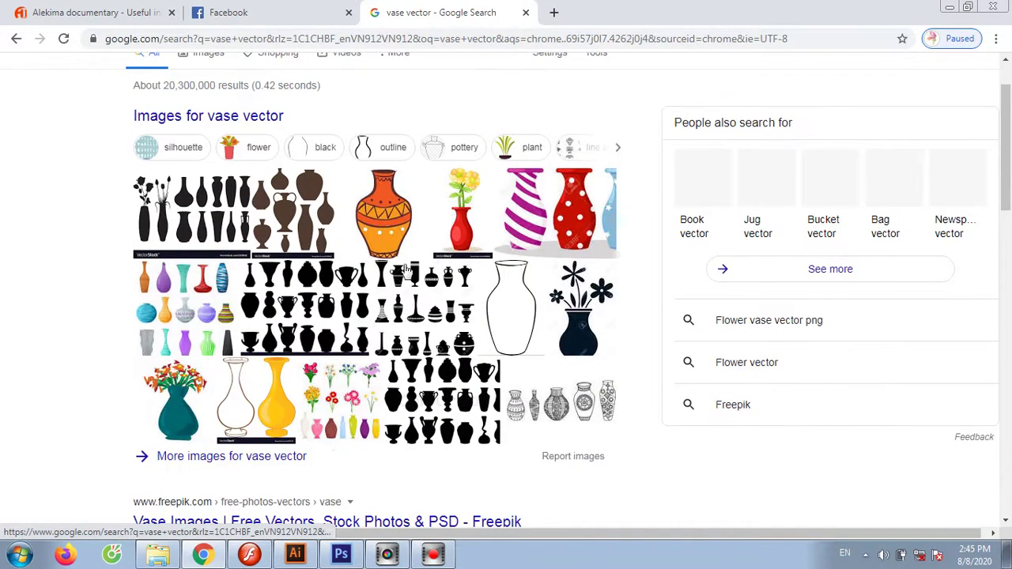
{"action": "left_click", "coordinate": [466, 230]}
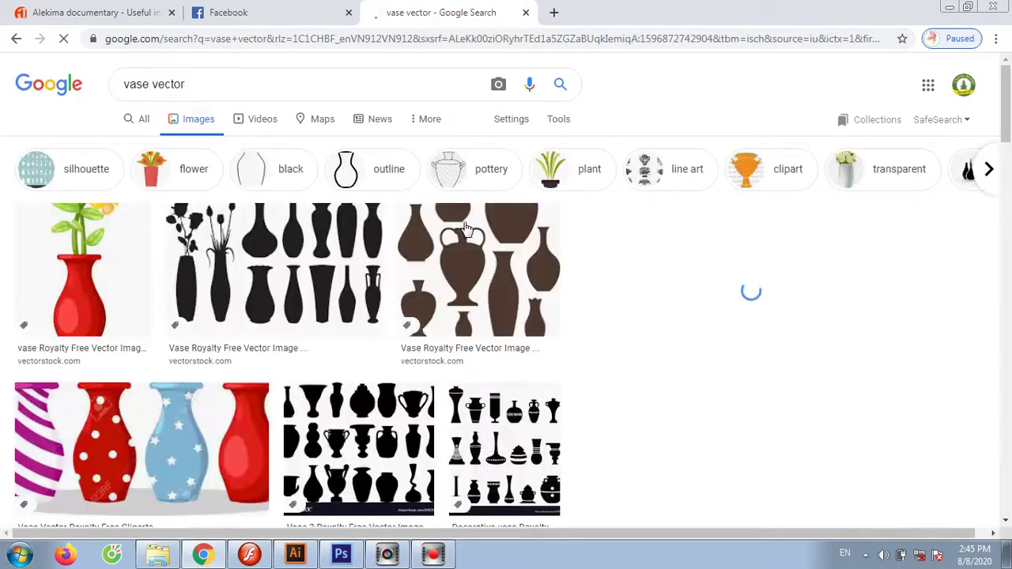
{"action": "scroll", "coordinate": [510, 322], "scroll_direction": "down", "scroll_amount": 2}
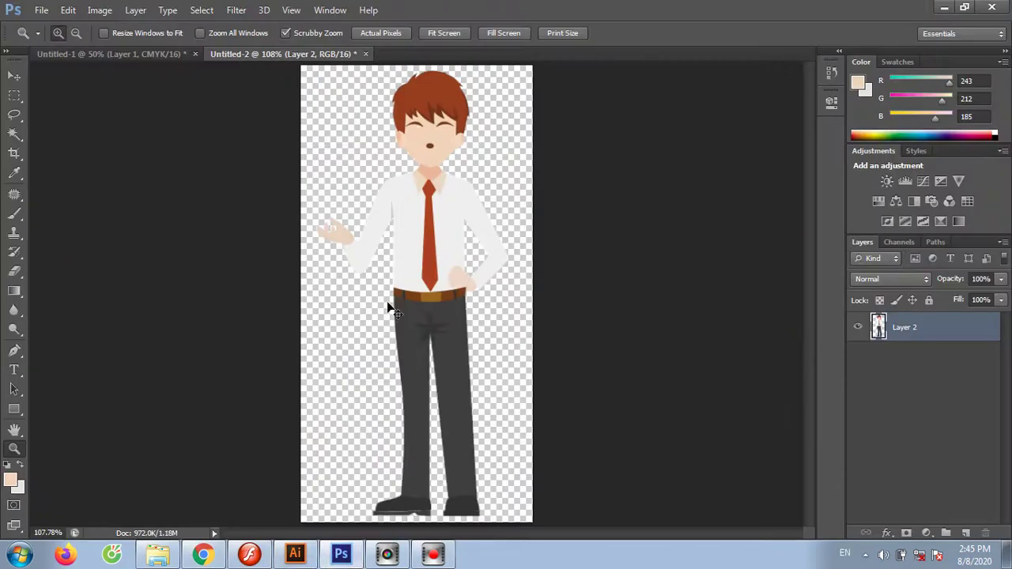
Create a new document and paste the Chrome screenshot into it
{"action": "key", "text": "ctrl+n"}
{"action": "key", "text": "Return"}
{"action": "key", "text": "ctrl+v"}
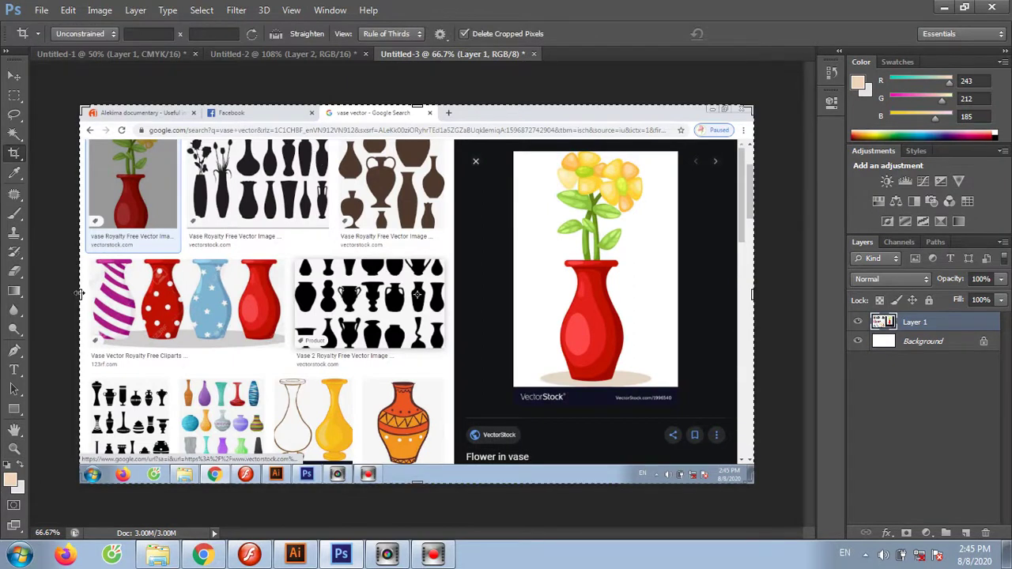
Crop the image to the red vase, from its base to the flower tops
{"action": "left_click_drag", "start_coordinate": [79, 293], "coordinate": [306, 295]}
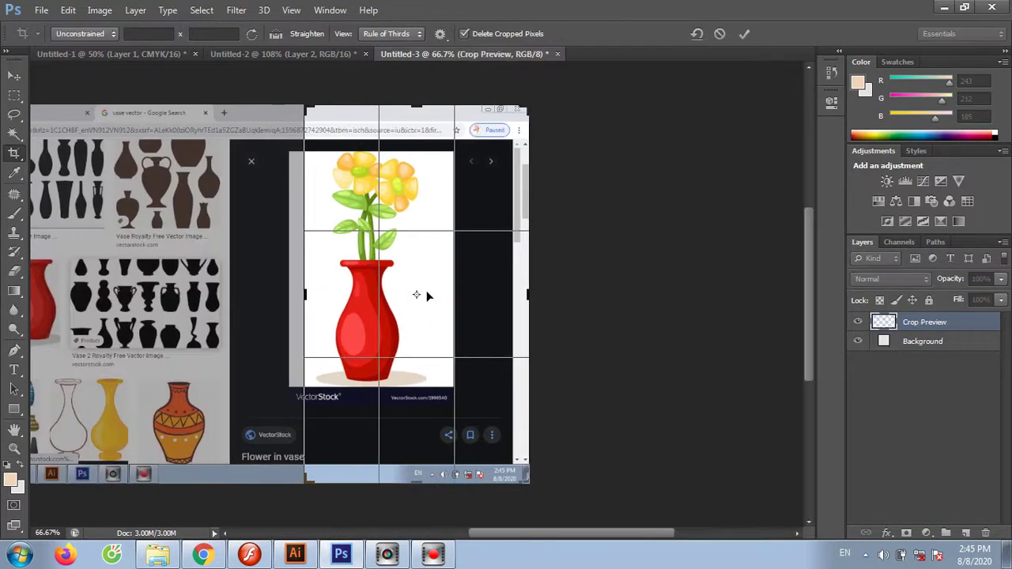
{"action": "left_click_drag", "start_coordinate": [527, 293], "coordinate": [466, 291]}
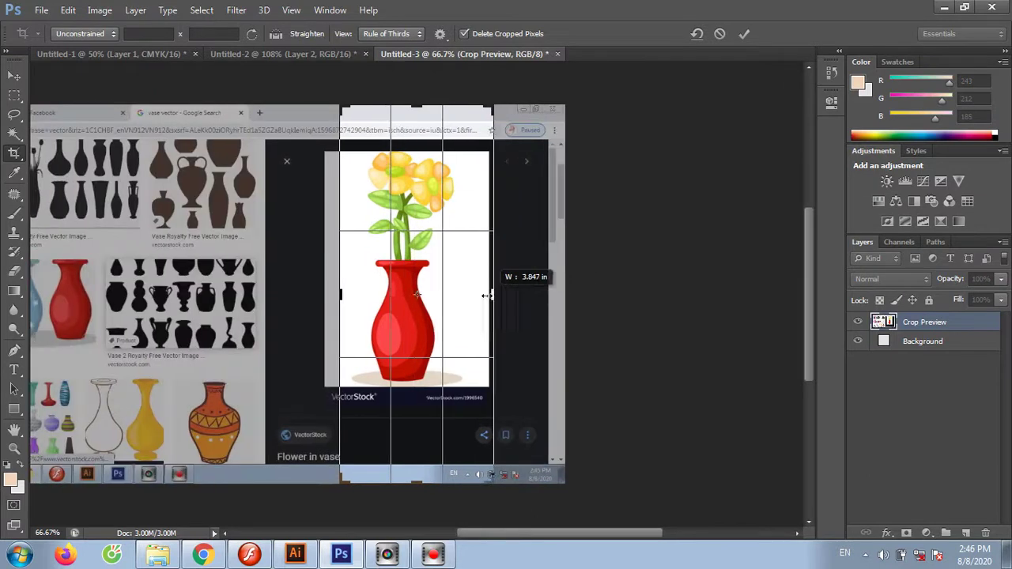
{"action": "left_click_drag", "start_coordinate": [420, 483], "coordinate": [419, 432]}
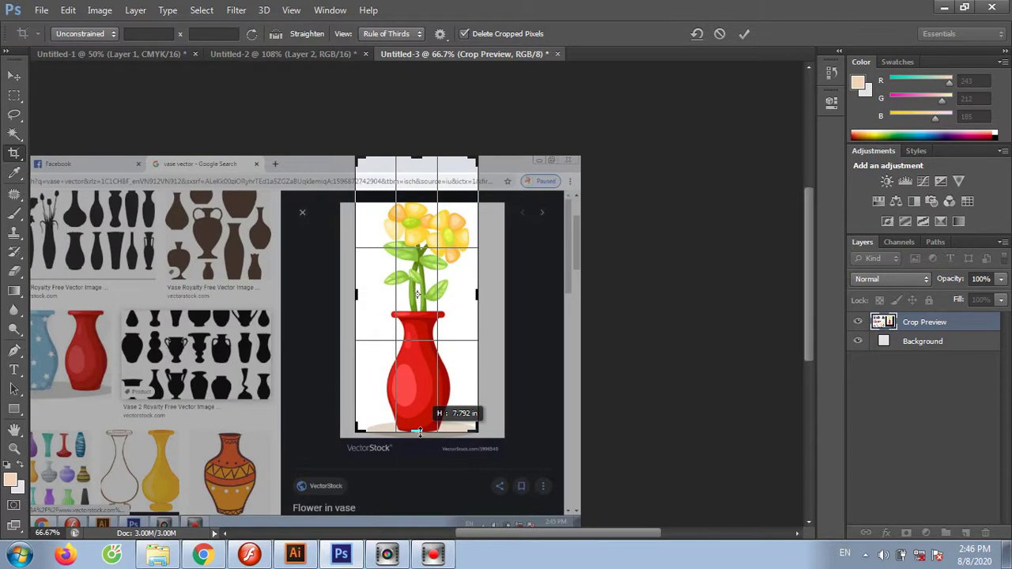
{"action": "left_click_drag", "start_coordinate": [419, 171], "coordinate": [417, 184]}
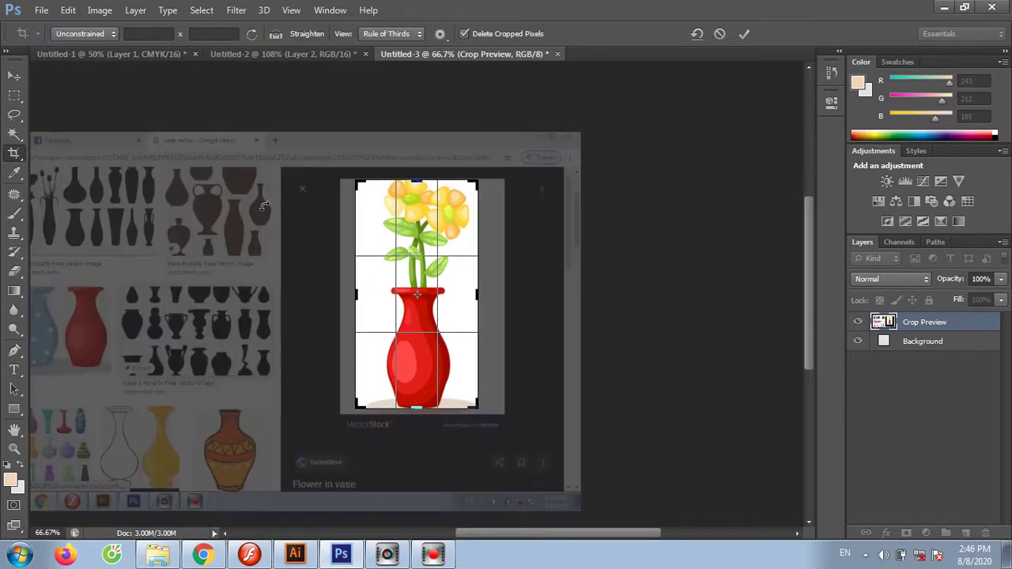
{"action": "key", "text": "Return"}
Magic-wand the white areas beside and between the vase stems, hide the Background layer, then deselect
{"action": "left_click", "coordinate": [14, 76]}
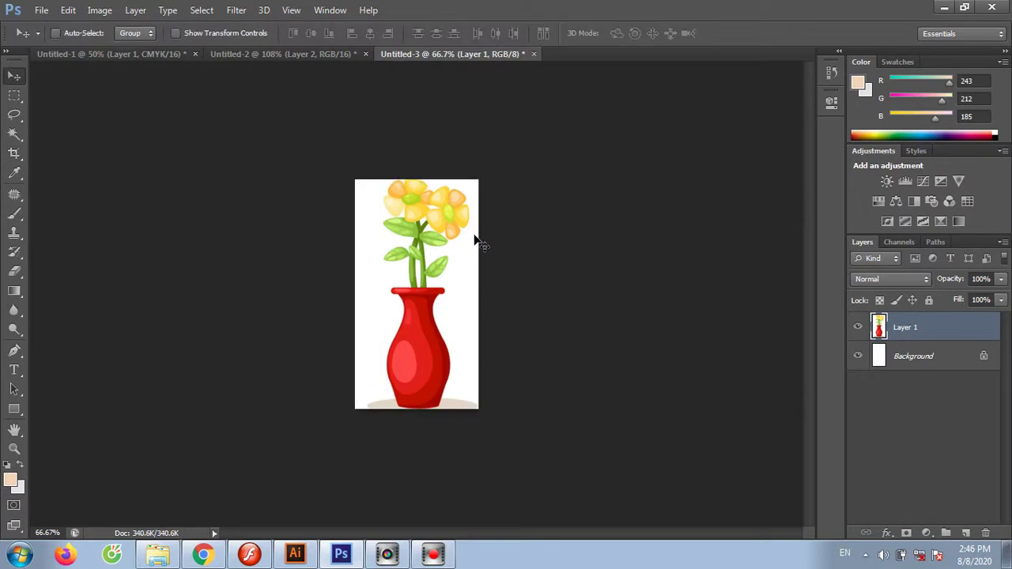
{"action": "left_click", "coordinate": [14, 134]}
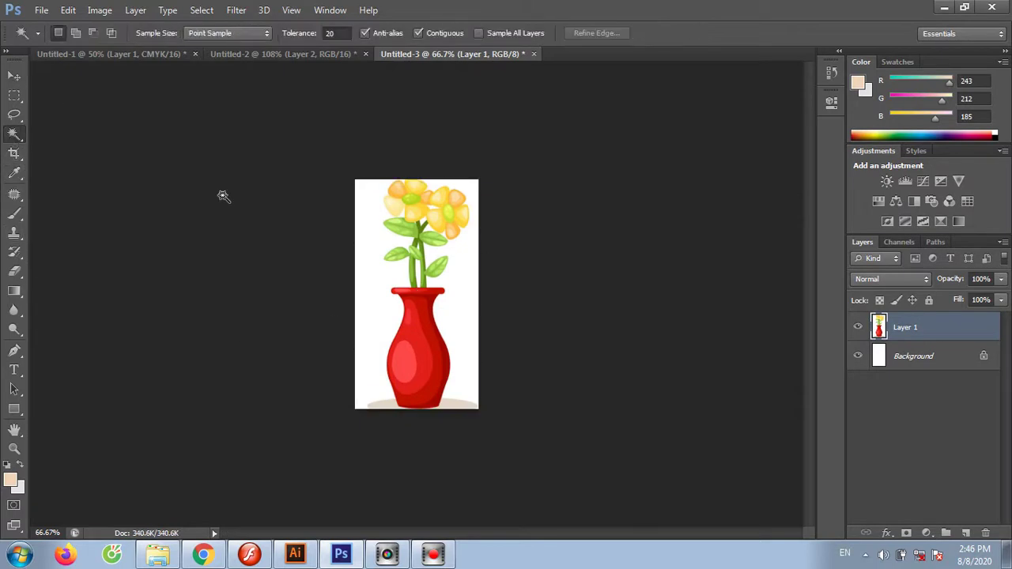
{"action": "left_click", "coordinate": [467, 293]}
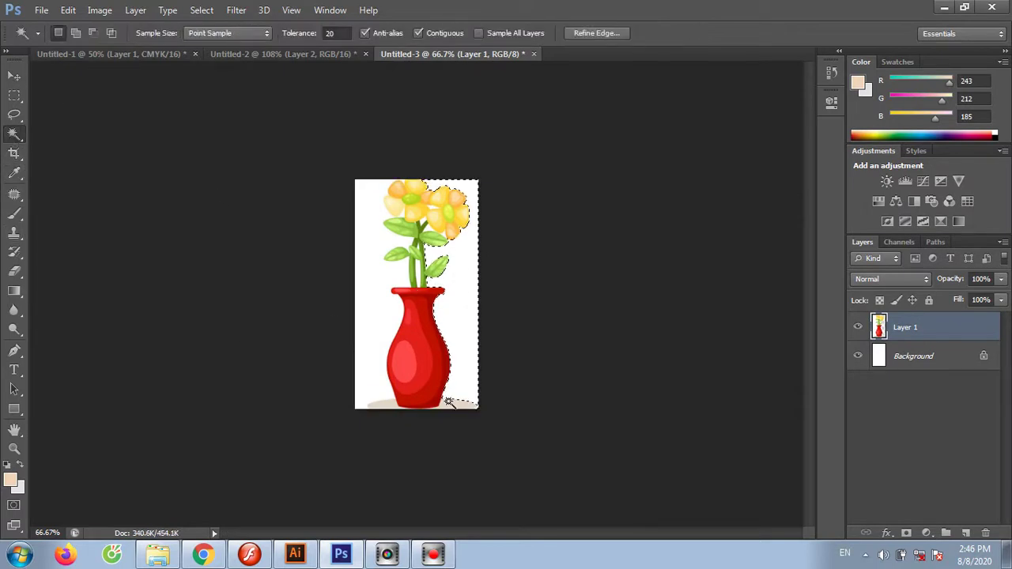
{"action": "left_click", "coordinate": [391, 404]}
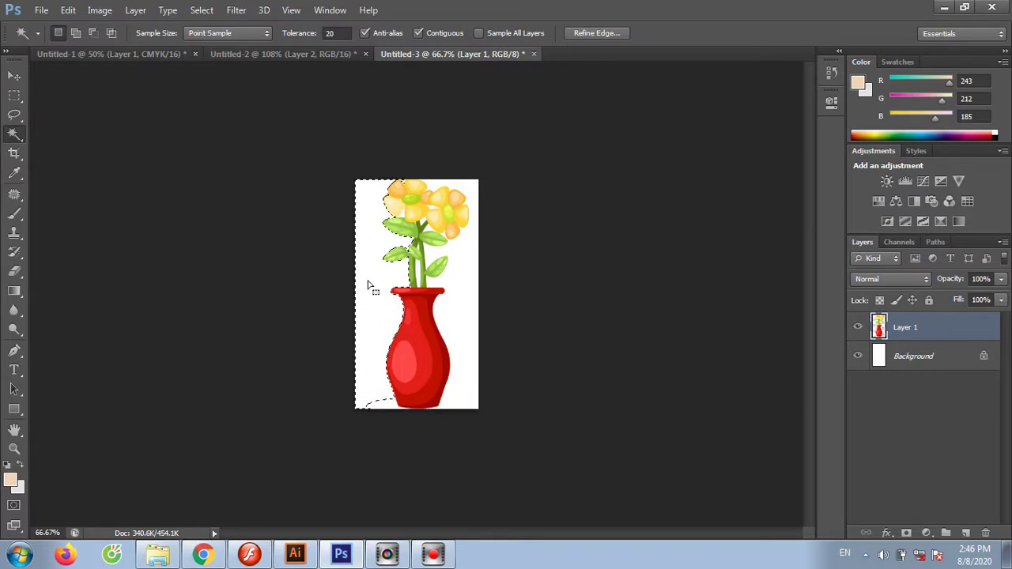
{"action": "left_click", "coordinate": [433, 209]}
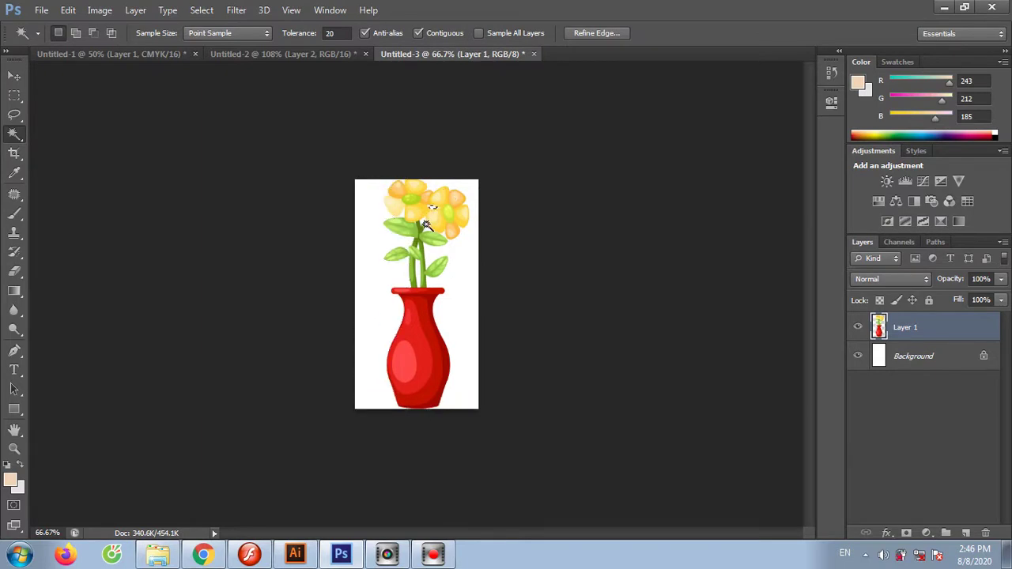
{"action": "left_click", "coordinate": [858, 356]}
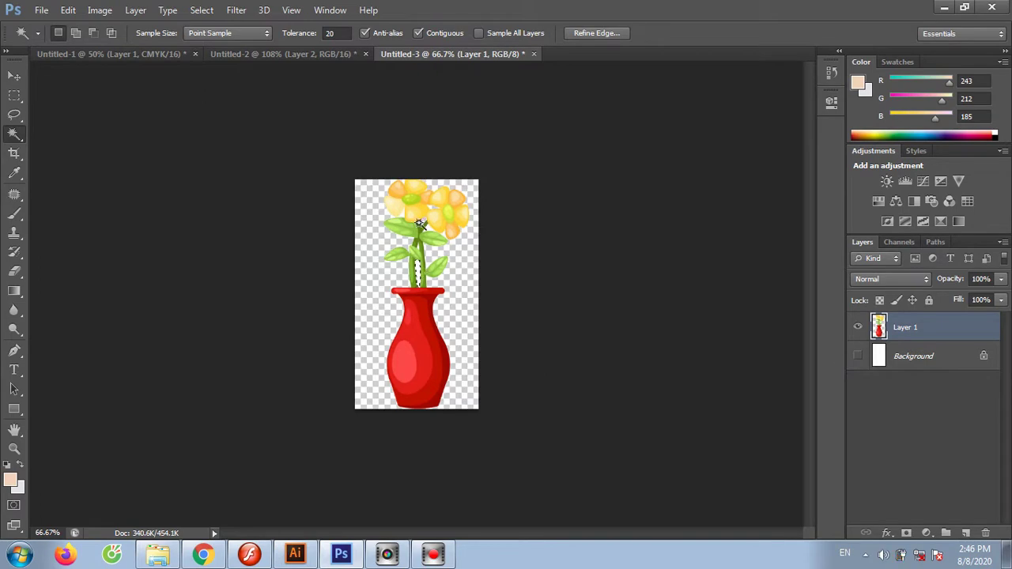
{"action": "left_click", "coordinate": [538, 243]}
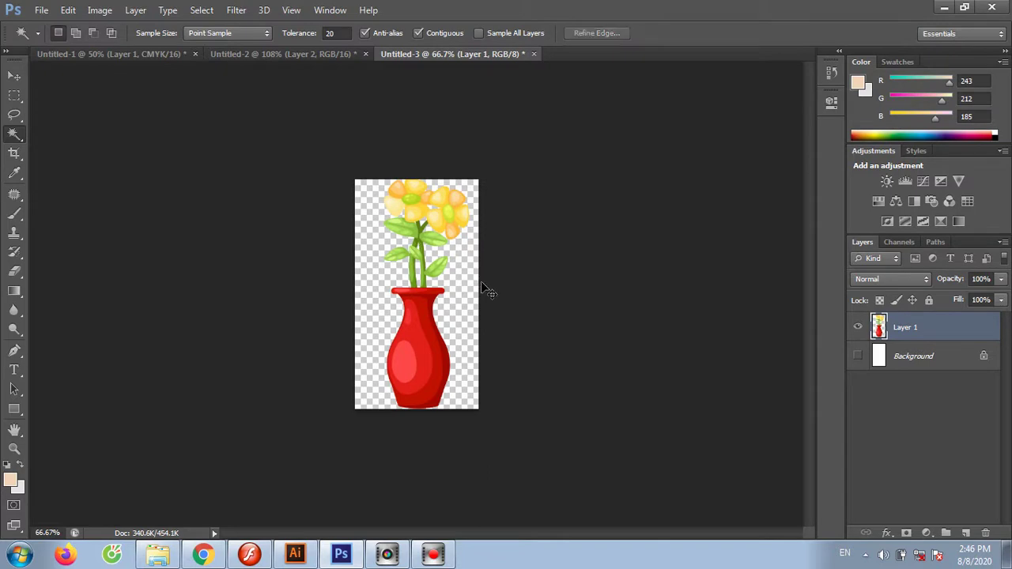
Save the cut-out as a PNG named vase, accepting the default PNG options
{"action": "key", "text": "ctrl+s"}
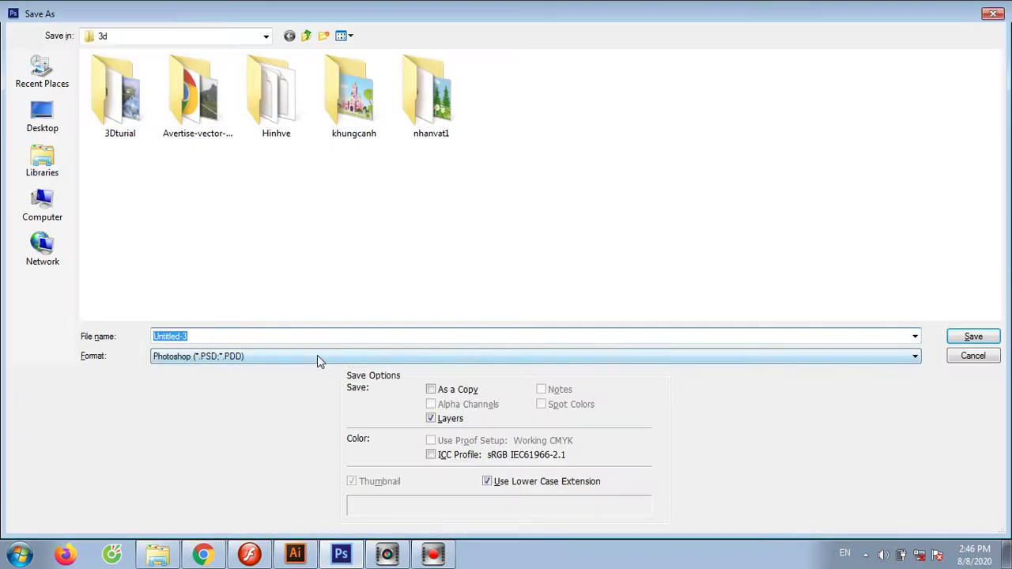
{"action": "type", "text": "vase"}
{"action": "left_click", "coordinate": [311, 357]}
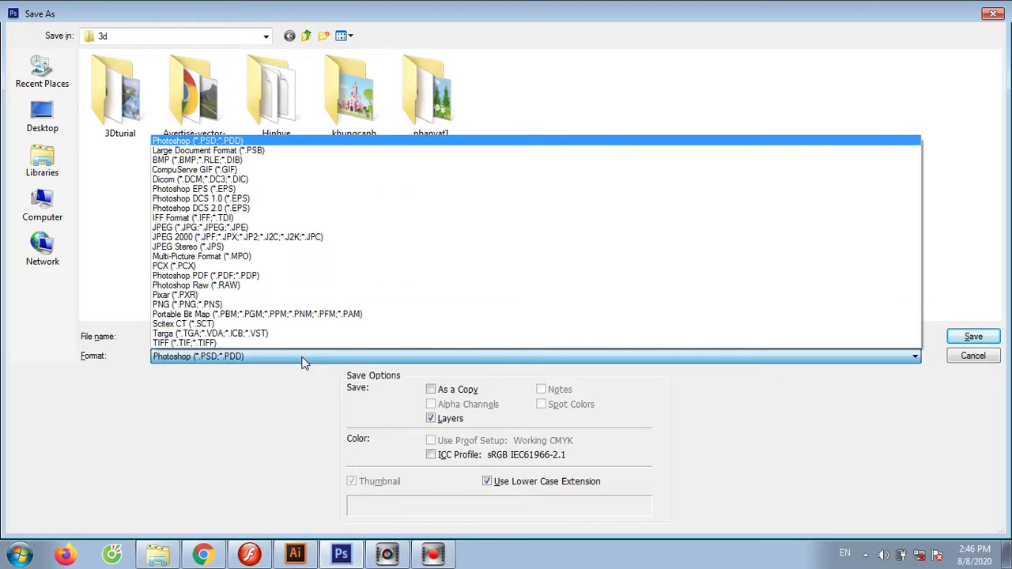
{"action": "left_click", "coordinate": [208, 306]}
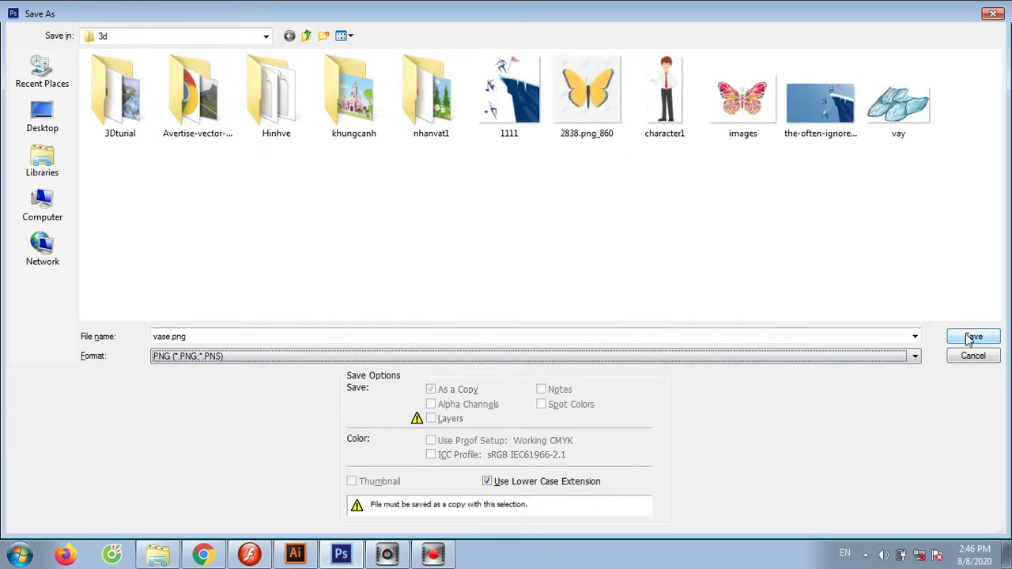
{"action": "left_click", "coordinate": [957, 337]}
{"action": "left_click", "coordinate": [565, 177]}
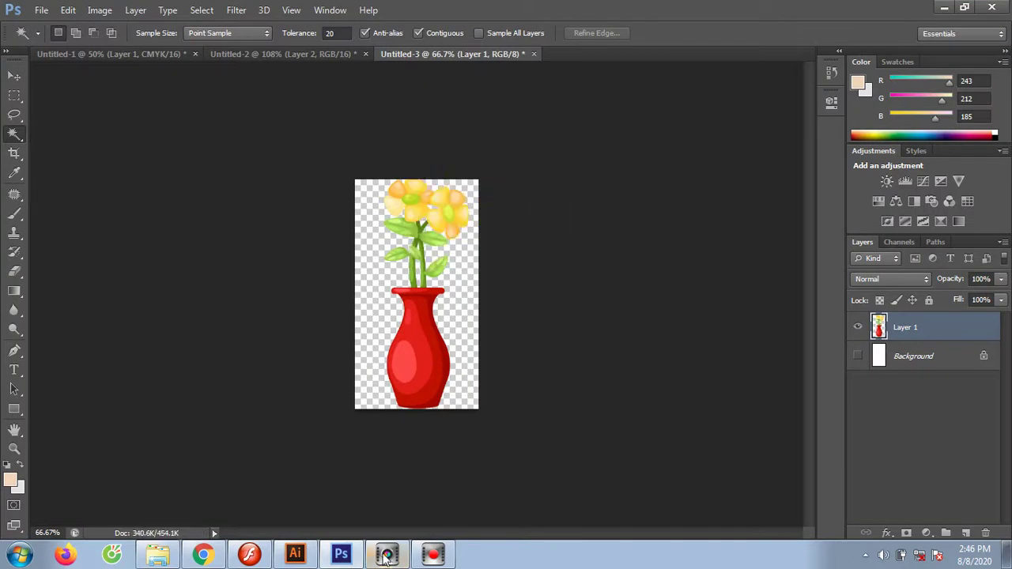
Back in Flash, zoom out to the whole character and add a new layer above it
{"action": "left_click", "coordinate": [252, 556]}
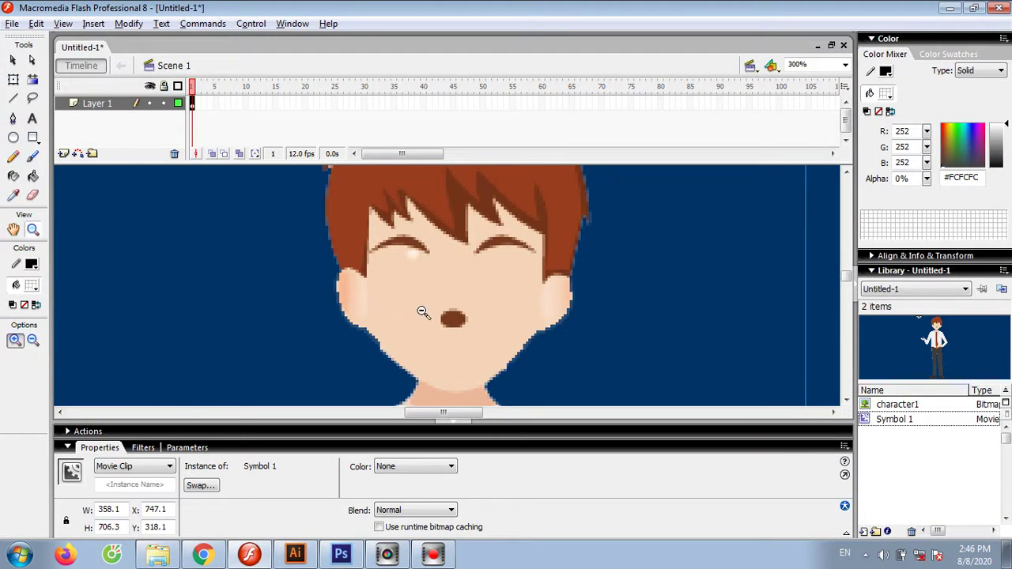
{"action": "left_click", "coordinate": [421, 311], "text": "alt"}
{"action": "left_click", "coordinate": [13, 61]}
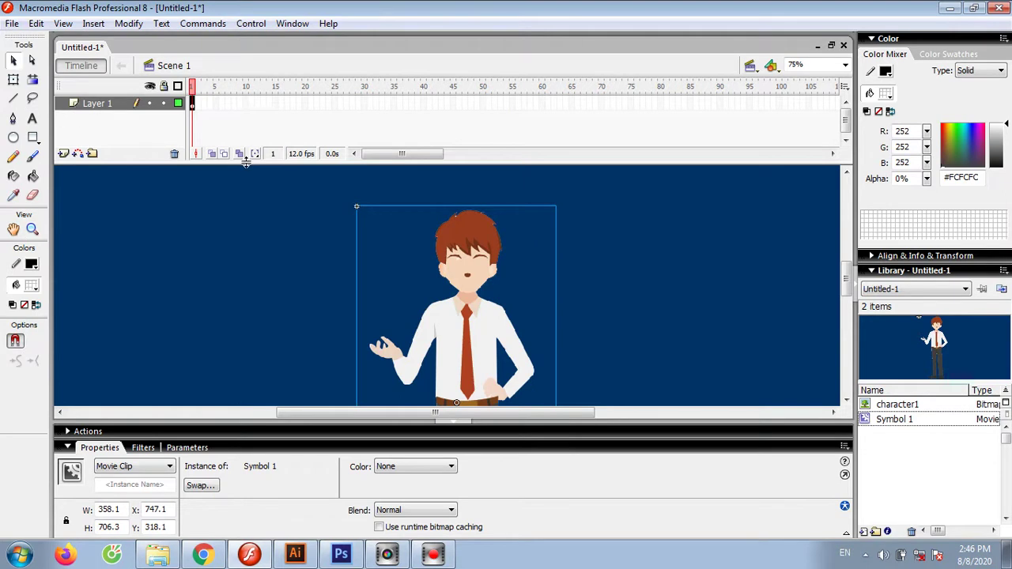
{"action": "left_click", "coordinate": [63, 154]}
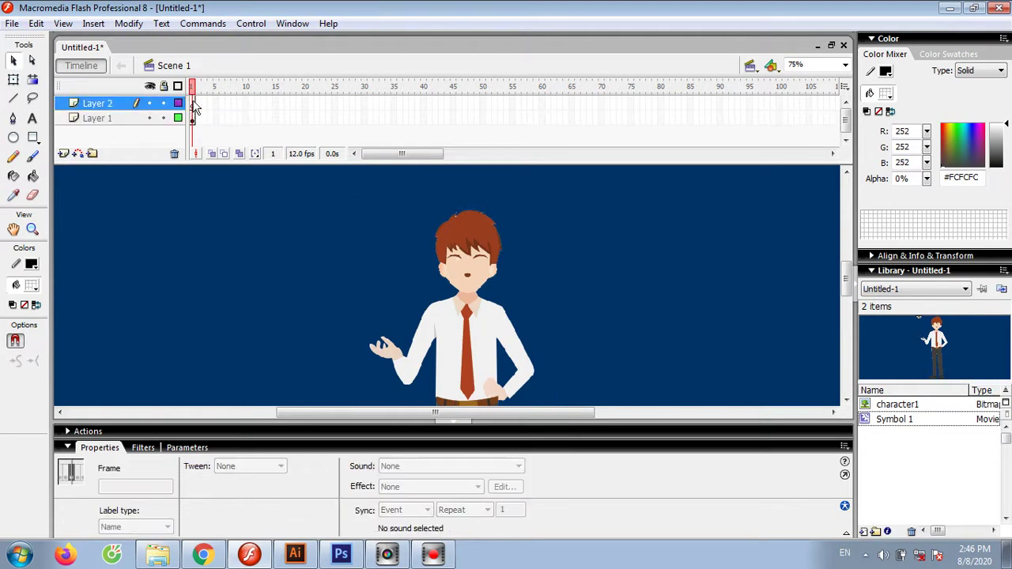
Import the red vase picture onto the stage
{"action": "left_click", "coordinate": [12, 23]}
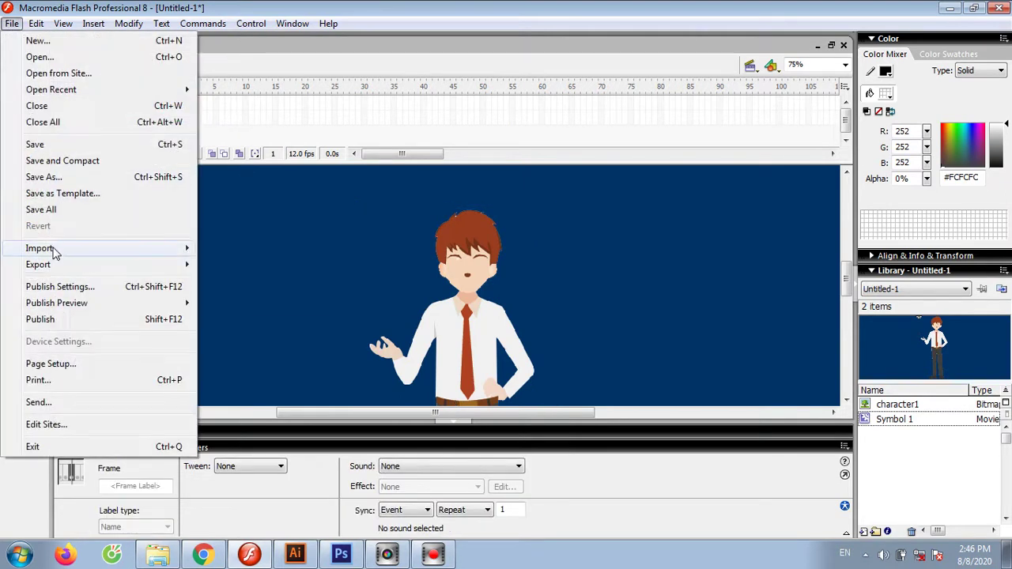
{"action": "mouse_move", "coordinate": [40, 249]}
{"action": "left_click", "coordinate": [247, 249]}
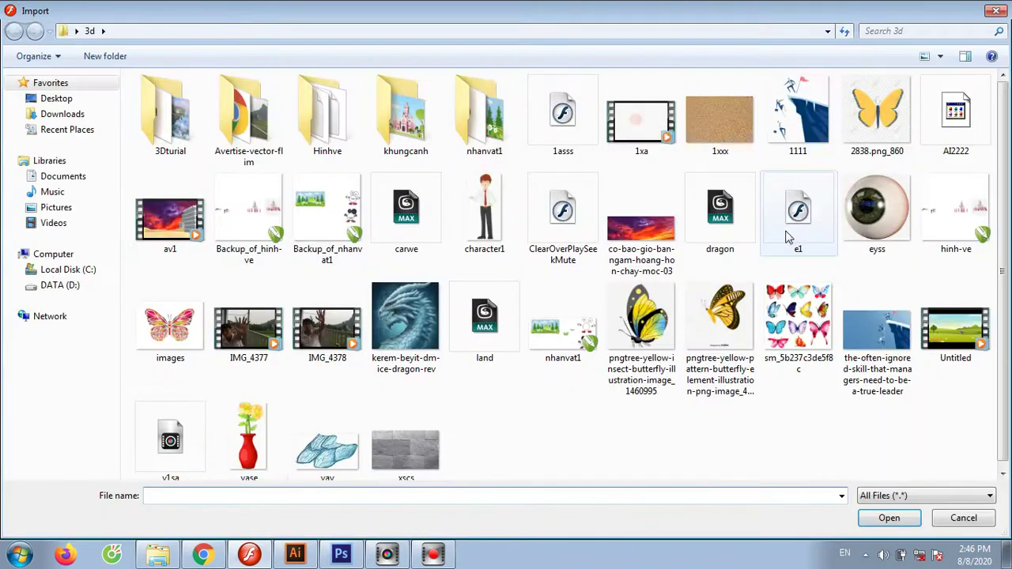
{"action": "double_click", "coordinate": [249, 443]}
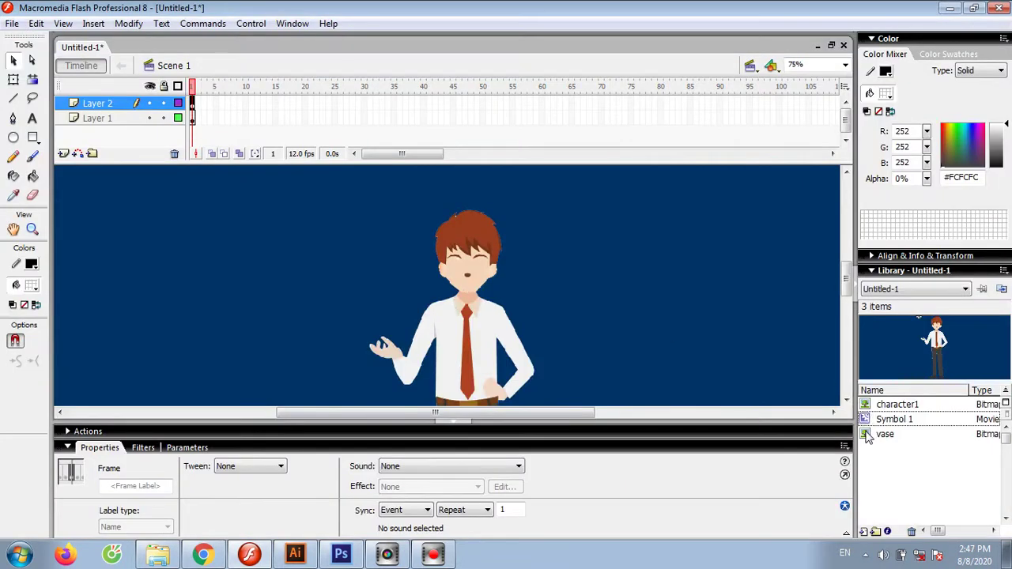
Drag the vase from the Library, shrink it with Free Transform, and nudge it into his hand
{"action": "left_click_drag", "start_coordinate": [867, 438], "coordinate": [431, 345]}
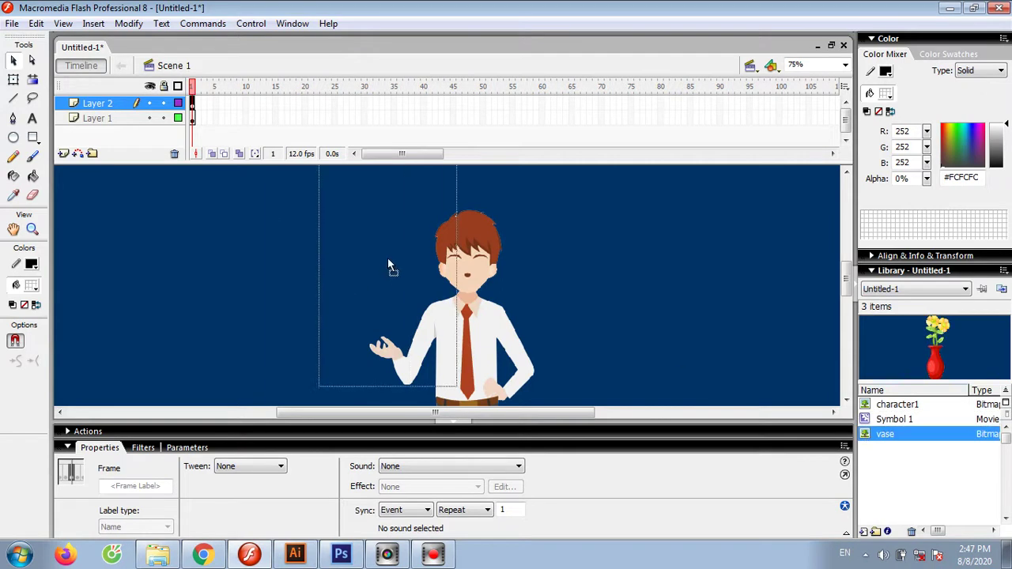
{"action": "left_click", "coordinate": [14, 79]}
{"action": "mouse_move", "coordinate": [457, 387]}
{"action": "left_mouse_down"}
{"action": "mouse_move", "coordinate": [400, 291]}
{"action": "mouse_move", "coordinate": [386, 336]}
{"action": "left_mouse_up"}
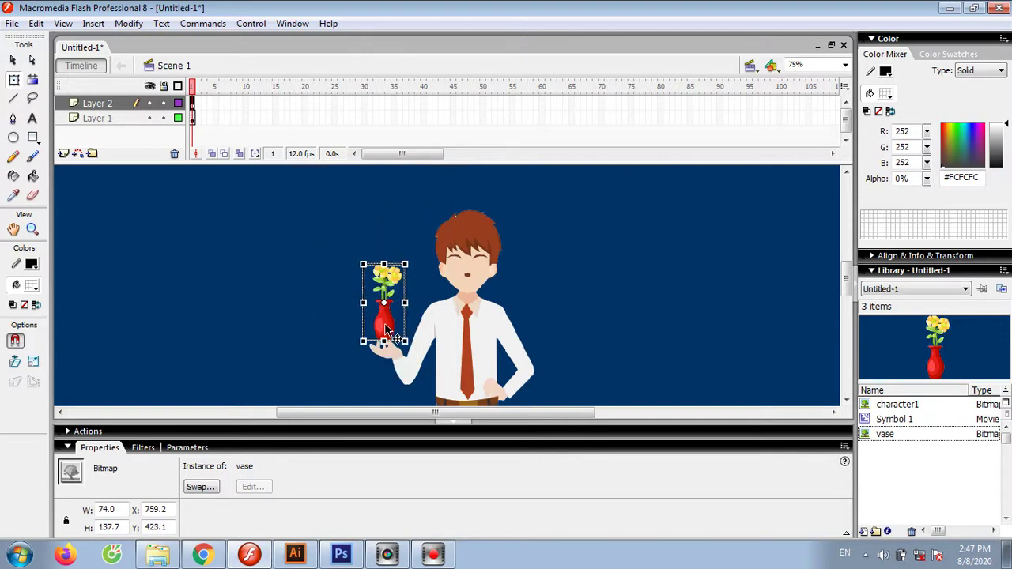
{"action": "key", "text": "Down"}
{"action": "key", "text": "Down"}
{"action": "key", "text": "Down"}
{"action": "left_click", "coordinate": [358, 334]}
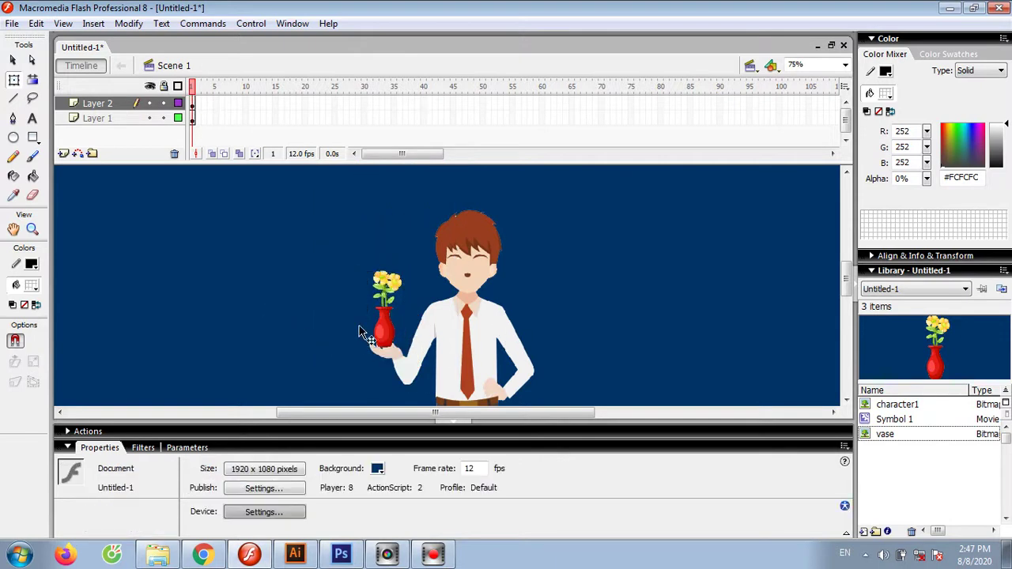
{"action": "left_click", "coordinate": [384, 332]}
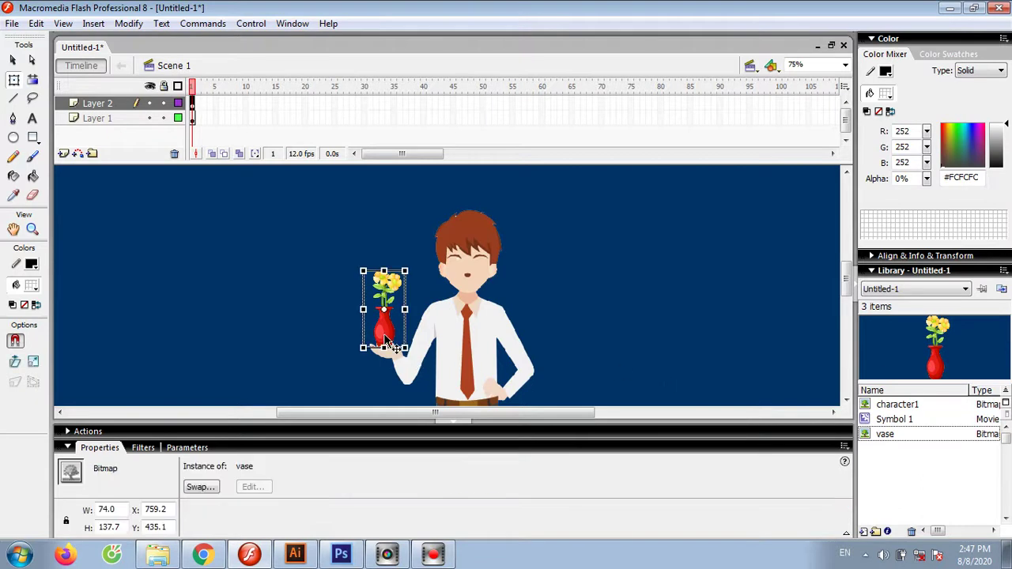
{"action": "left_click", "coordinate": [271, 314]}
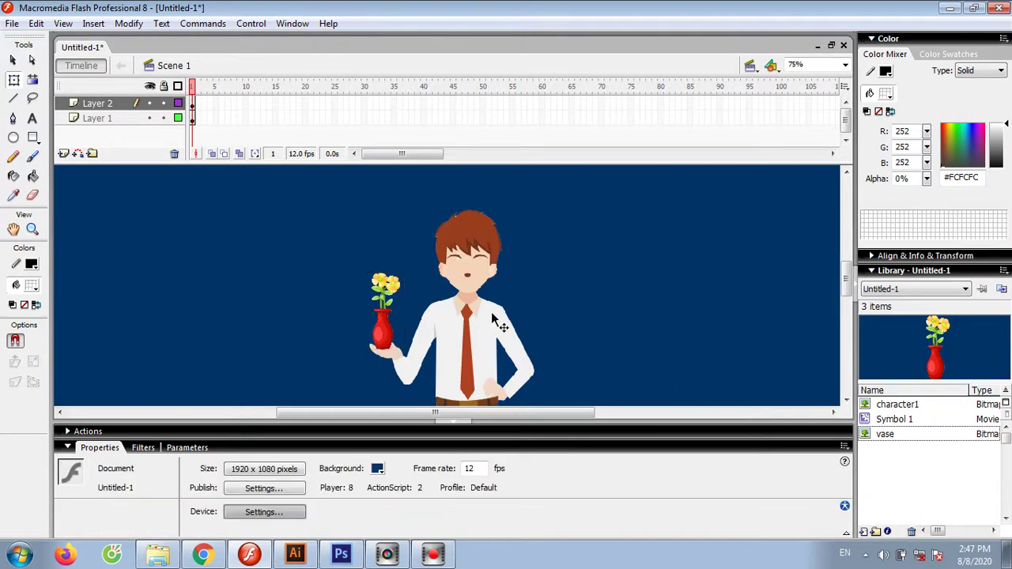
Add a third layer on top of the others
{"action": "key", "text": "z"}
{"action": "left_click", "coordinate": [63, 154]}
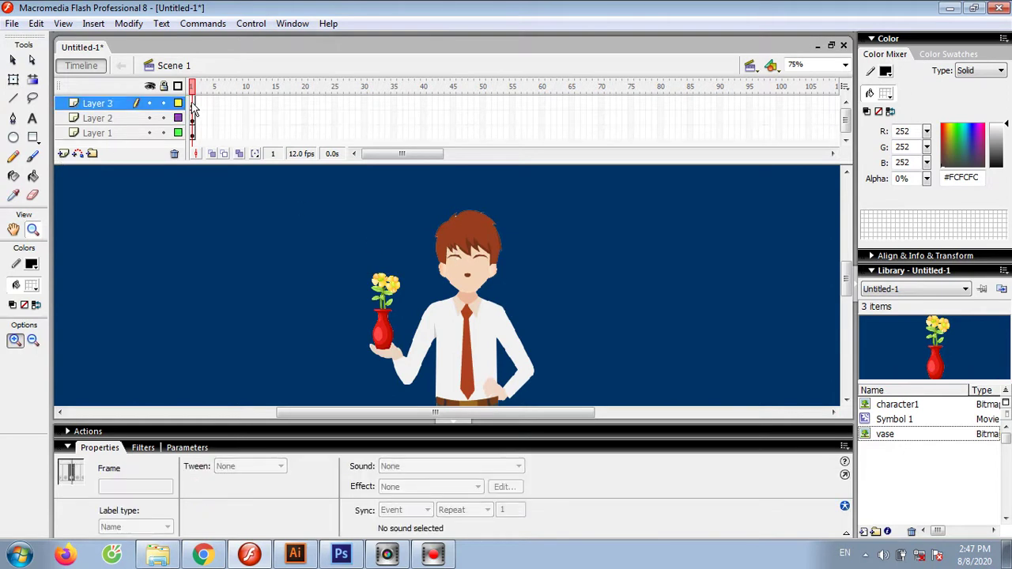
{"action": "key", "text": "ctrl+s"}
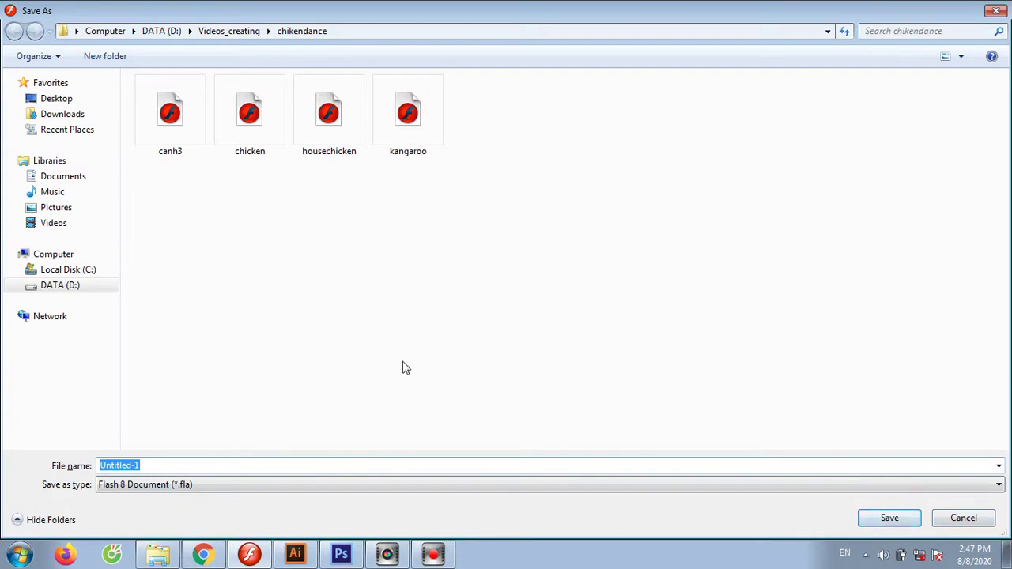
Save the Flash document as movie1 in the Desktop's 3d folder
{"action": "left_click", "coordinate": [64, 99]}
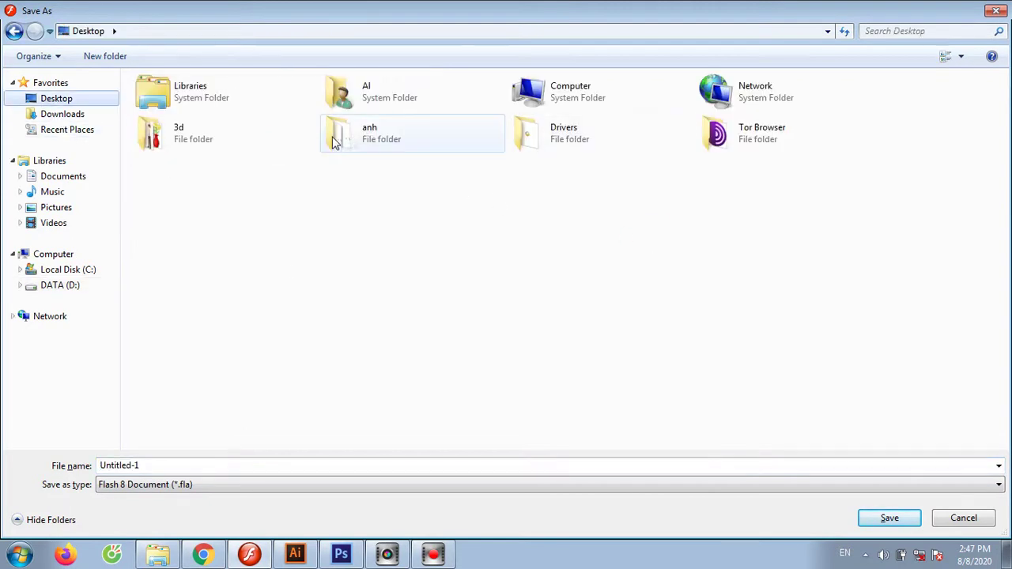
{"action": "double_click", "coordinate": [159, 133]}
{"action": "double_click", "coordinate": [179, 466]}
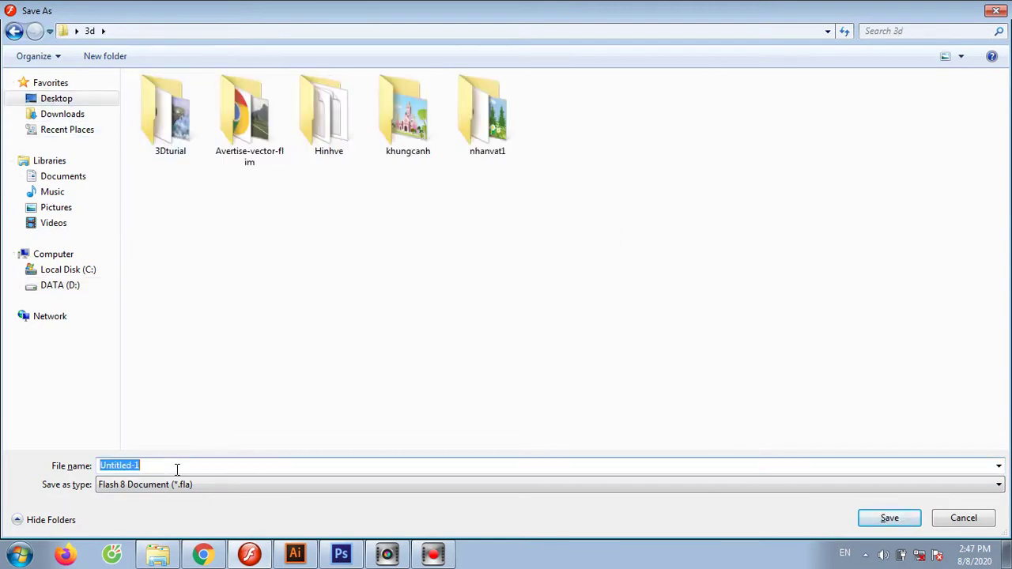
{"action": "type", "text": "a"}
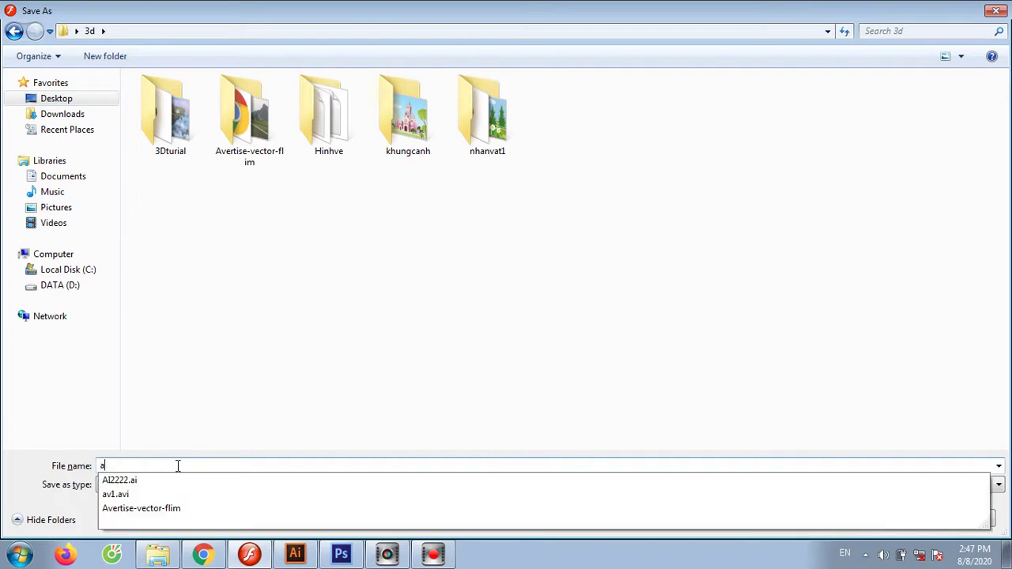
{"action": "key", "text": "BackSpace"}
{"action": "type", "text": "e"}
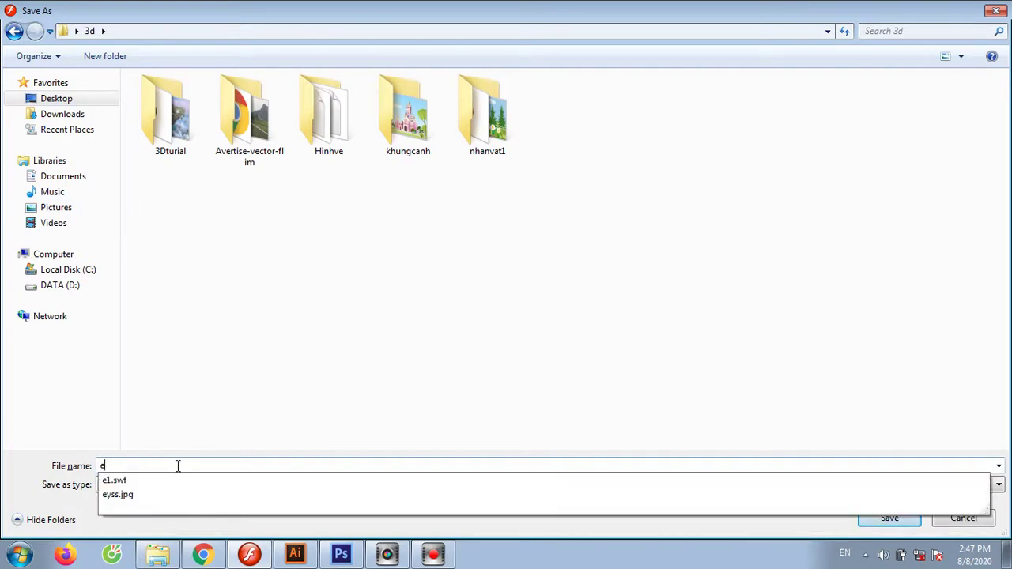
{"action": "key", "text": "BackSpace"}
{"action": "type", "text": "movie1"}
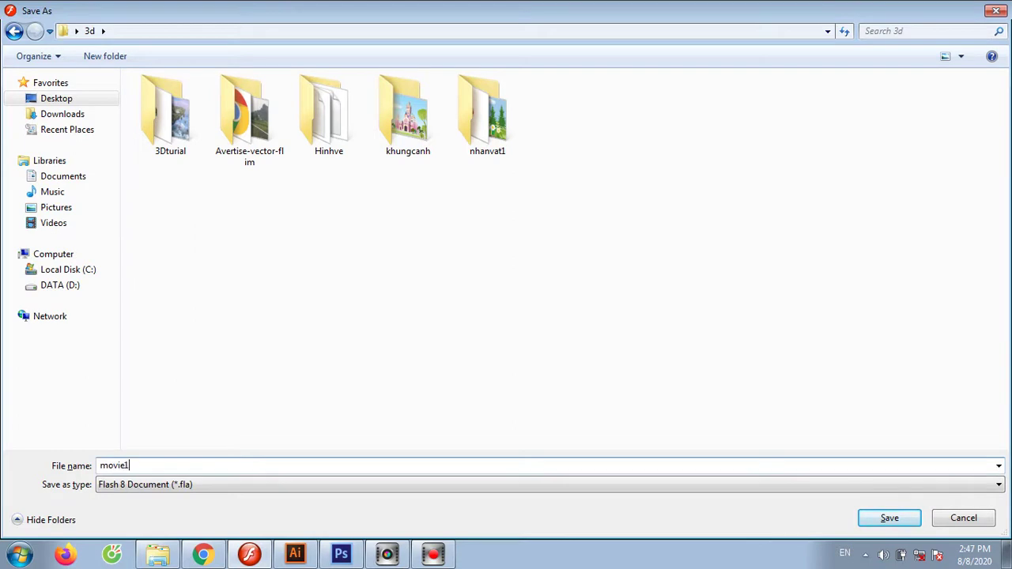
{"action": "left_click", "coordinate": [887, 519]}
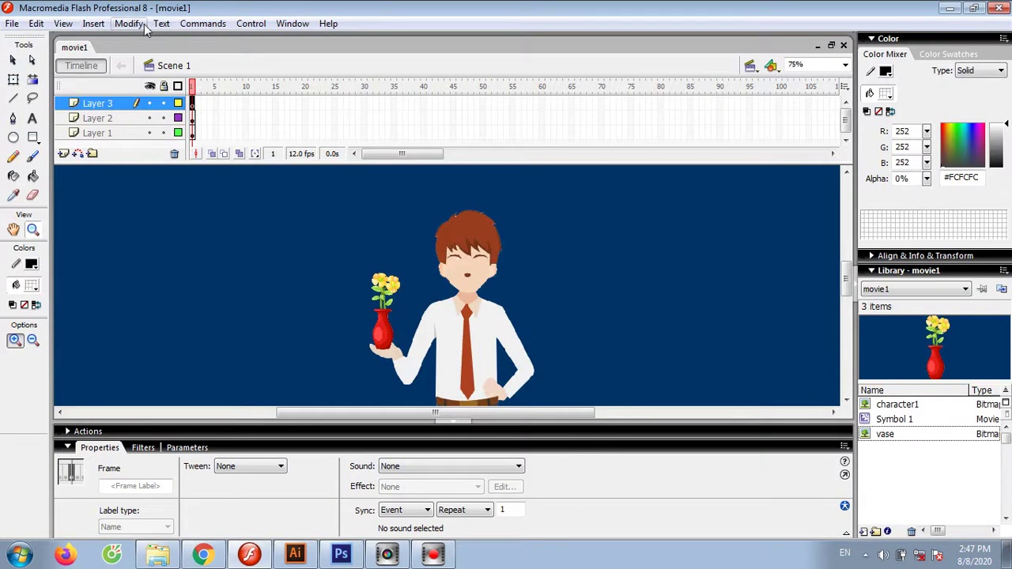
Create a new Movie clip symbol named eyes via Insert > New Symbol
{"action": "left_click", "coordinate": [94, 23]}
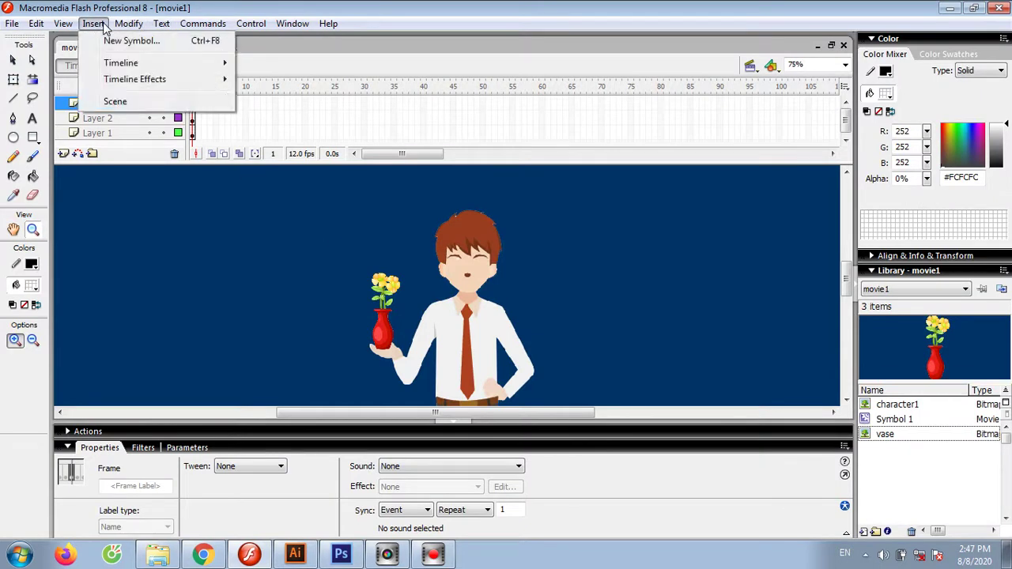
{"action": "left_click", "coordinate": [114, 41]}
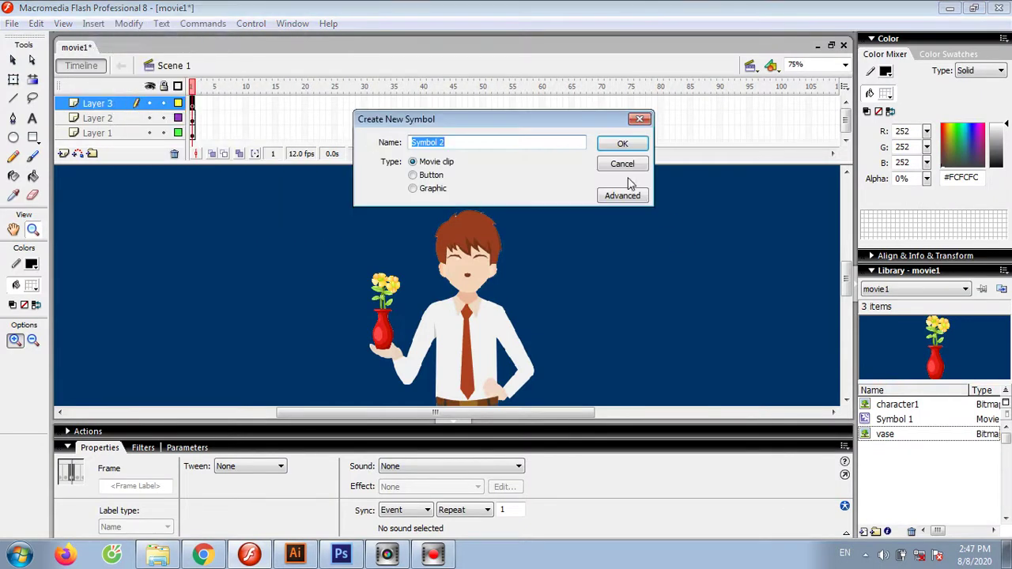
{"action": "type", "text": "eyes"}
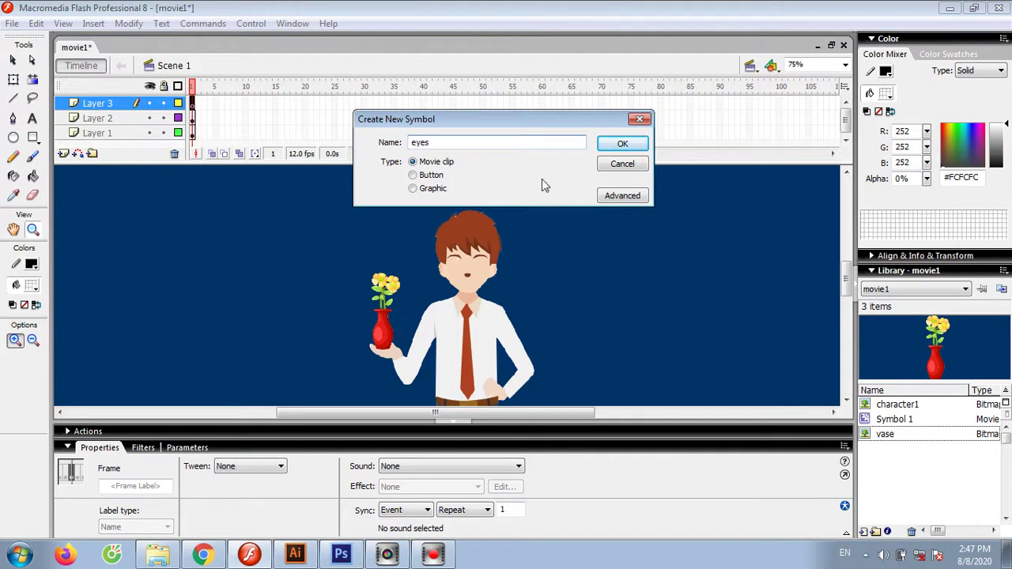
{"action": "left_click", "coordinate": [621, 143]}
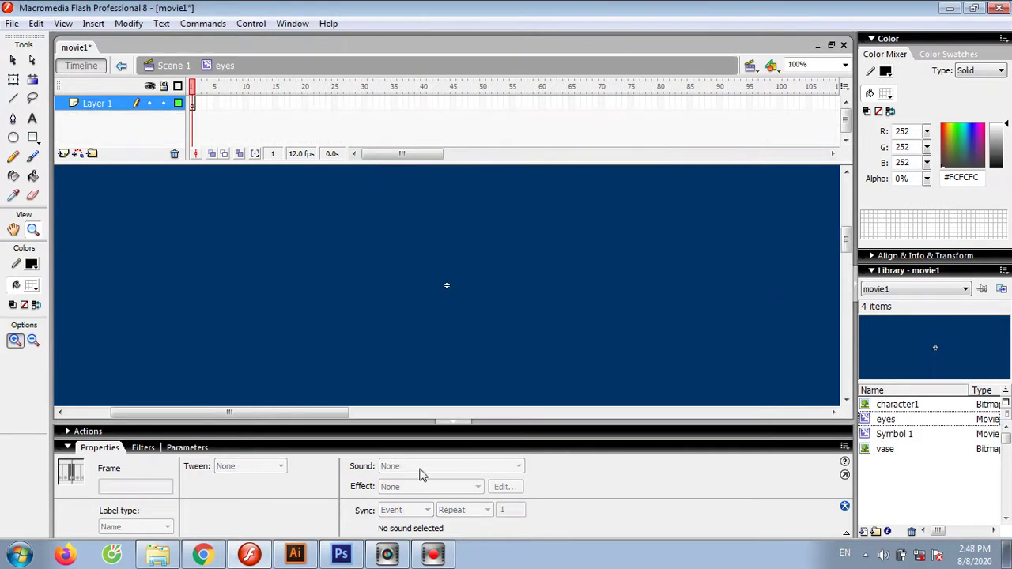
Zoom in and draw a circle on the left of the stage with a solid white fill
{"action": "left_click", "coordinate": [350, 309]}
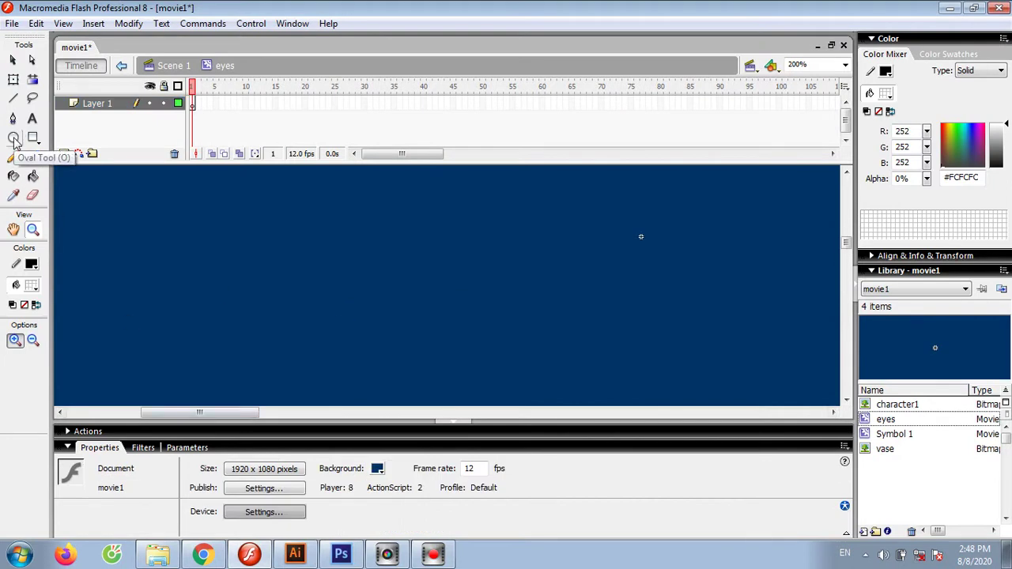
{"action": "left_click", "coordinate": [13, 138]}
{"action": "mouse_move", "coordinate": [240, 233]}
{"action": "left_mouse_down"}
{"action": "mouse_move", "coordinate": [366, 326]}
{"action": "mouse_move", "coordinate": [366, 357]}
{"action": "left_mouse_up"}
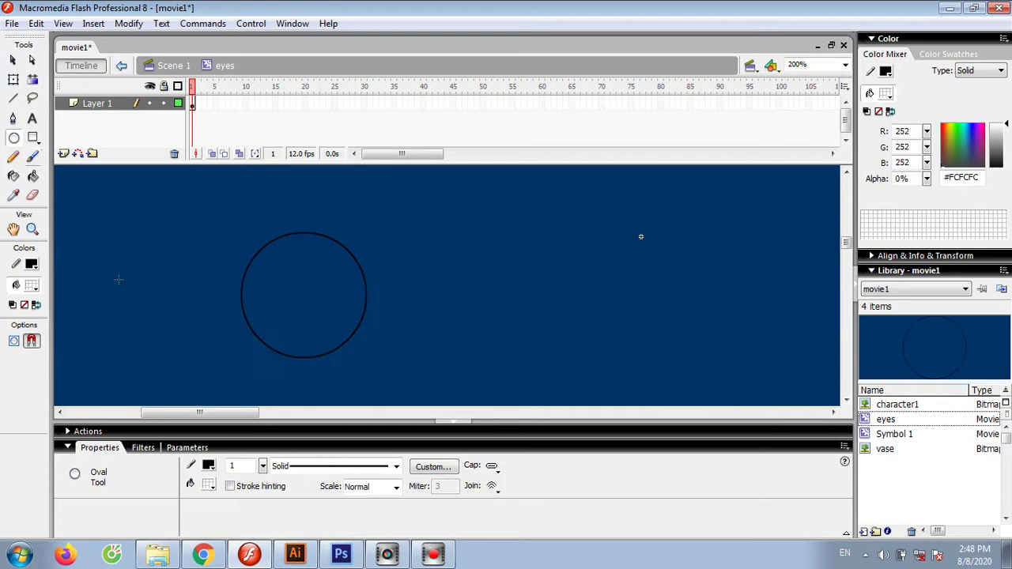
{"action": "left_click", "coordinate": [13, 60]}
{"action": "left_click", "coordinate": [270, 255]}
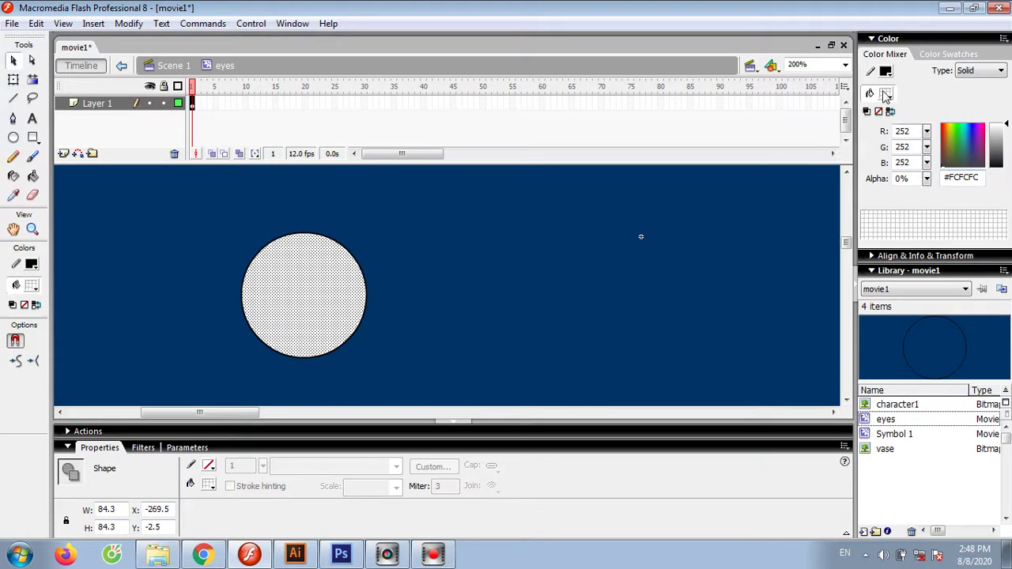
{"action": "left_click", "coordinate": [887, 95]}
{"action": "left_click", "coordinate": [887, 95]}
{"action": "left_click", "coordinate": [809, 182]}
Move the white fill away and delete the circle's leftover outline
{"action": "left_click", "coordinate": [485, 326]}
{"action": "left_click", "coordinate": [318, 321]}
{"action": "left_click_drag", "start_coordinate": [318, 321], "coordinate": [449, 318]}
{"action": "left_click_drag", "start_coordinate": [212, 234], "coordinate": [374, 372]}
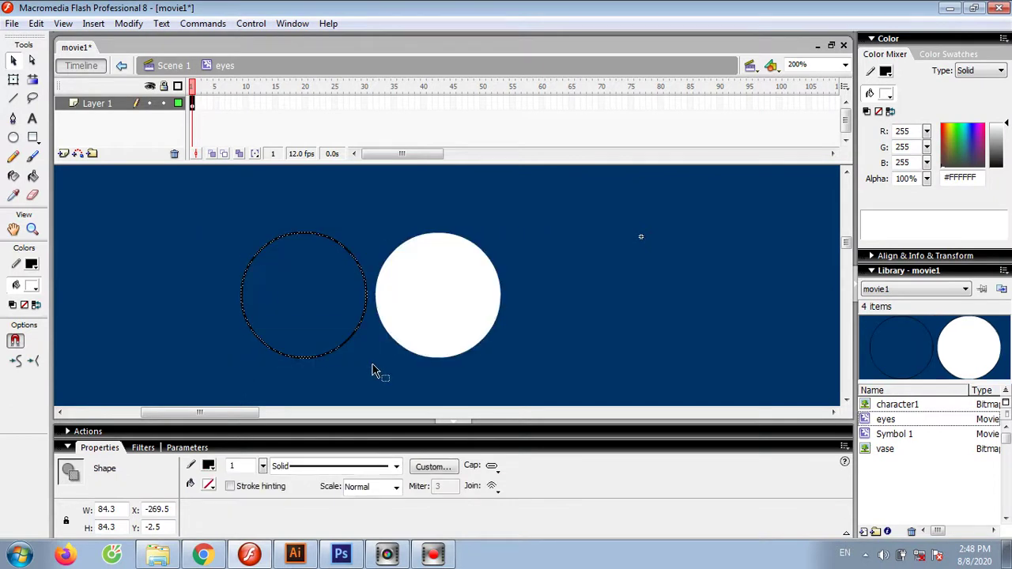
{"action": "key", "text": "Delete"}
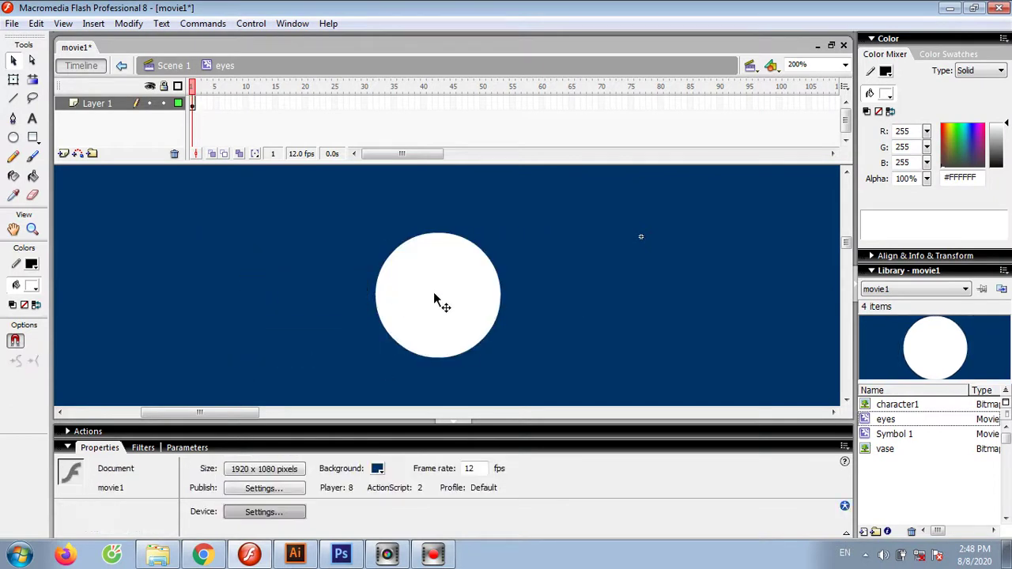
Flatten the white circle slightly with Free Transform and move it left
{"action": "left_click", "coordinate": [440, 301]}
{"action": "left_click", "coordinate": [13, 79]}
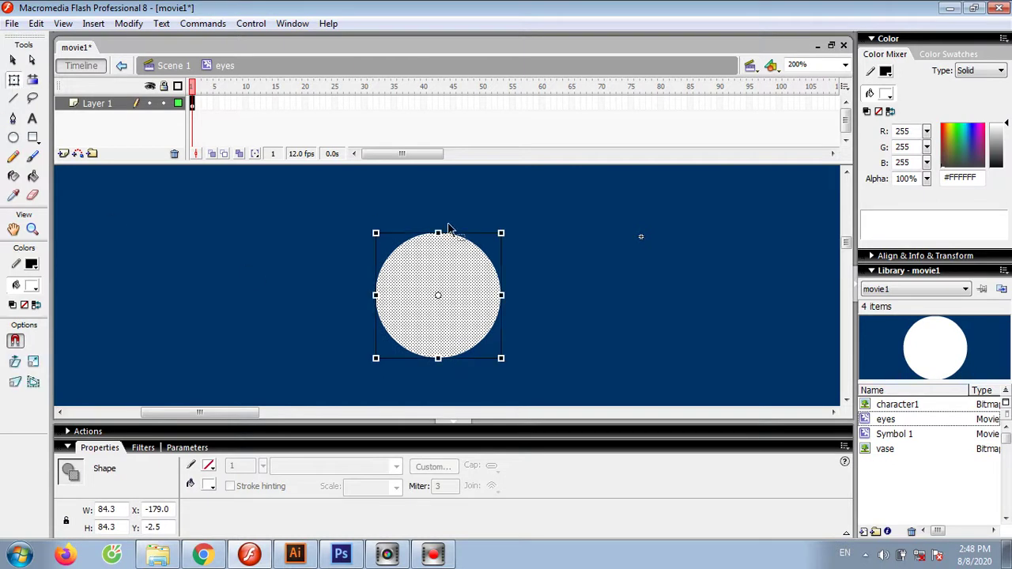
{"action": "left_click_drag", "start_coordinate": [438, 233], "coordinate": [438, 243]}
{"action": "left_click_drag", "start_coordinate": [467, 287], "coordinate": [371, 257]}
{"action": "left_click", "coordinate": [490, 313]}
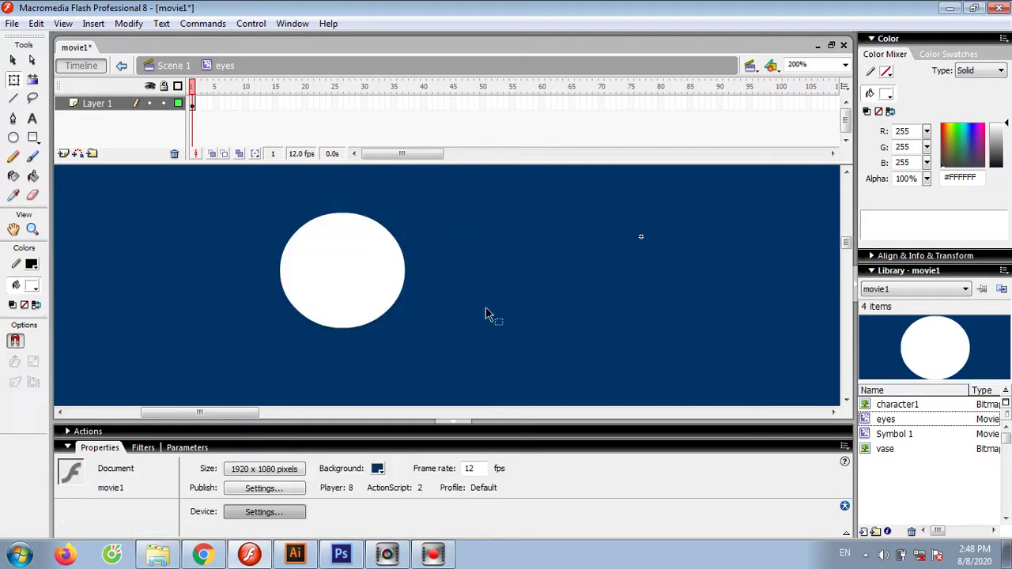
Draw a smaller black-outlined oval inside the white eyeball
{"action": "left_click", "coordinate": [13, 136]}
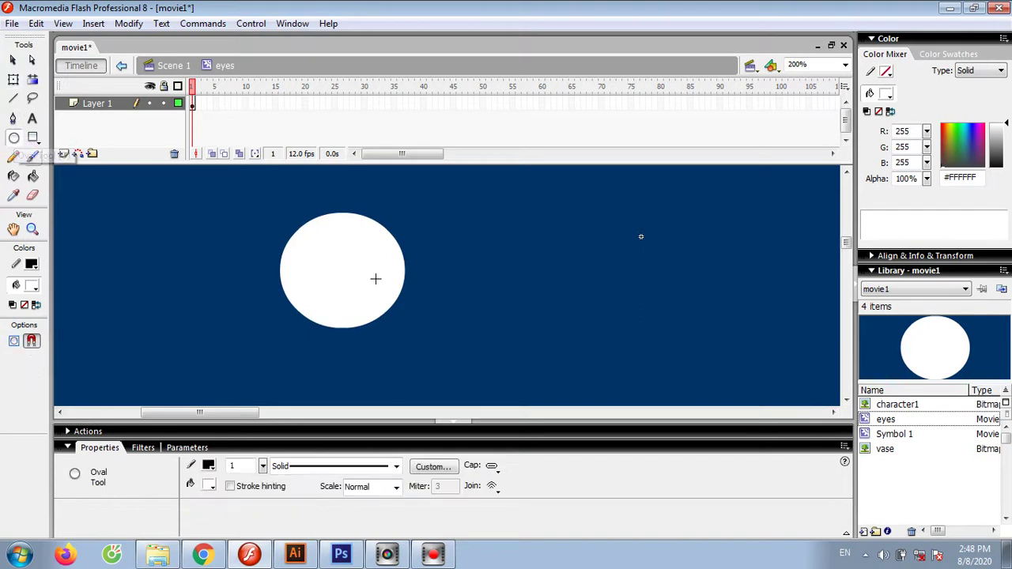
{"action": "left_click_drag", "start_coordinate": [301, 251], "coordinate": [379, 317]}
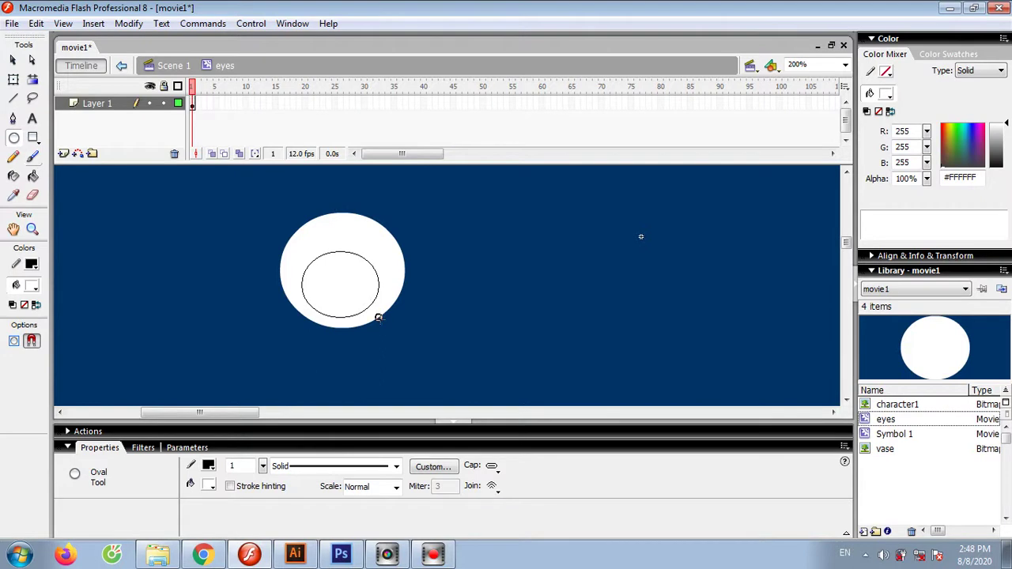
{"action": "left_click", "coordinate": [12, 60]}
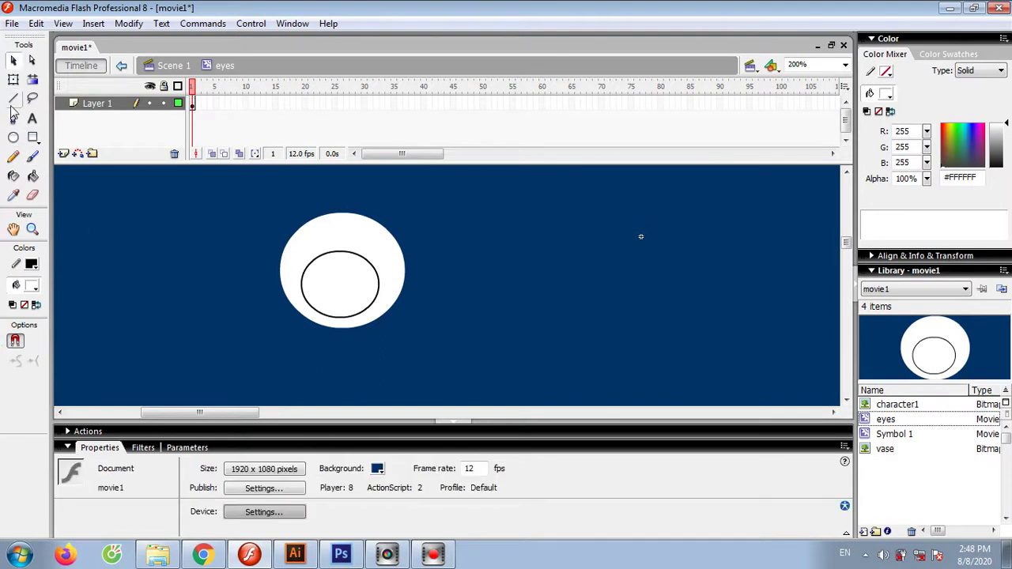
Remove the blue inner fill and its outline, then move the white oval into the eye's hole
{"action": "left_click", "coordinate": [361, 287]}
{"action": "mouse_move", "coordinate": [309, 274]}
{"action": "left_mouse_down"}
{"action": "mouse_move", "coordinate": [316, 265]}
{"action": "mouse_move", "coordinate": [488, 247]}
{"action": "left_mouse_up"}
{"action": "left_click", "coordinate": [368, 301]}
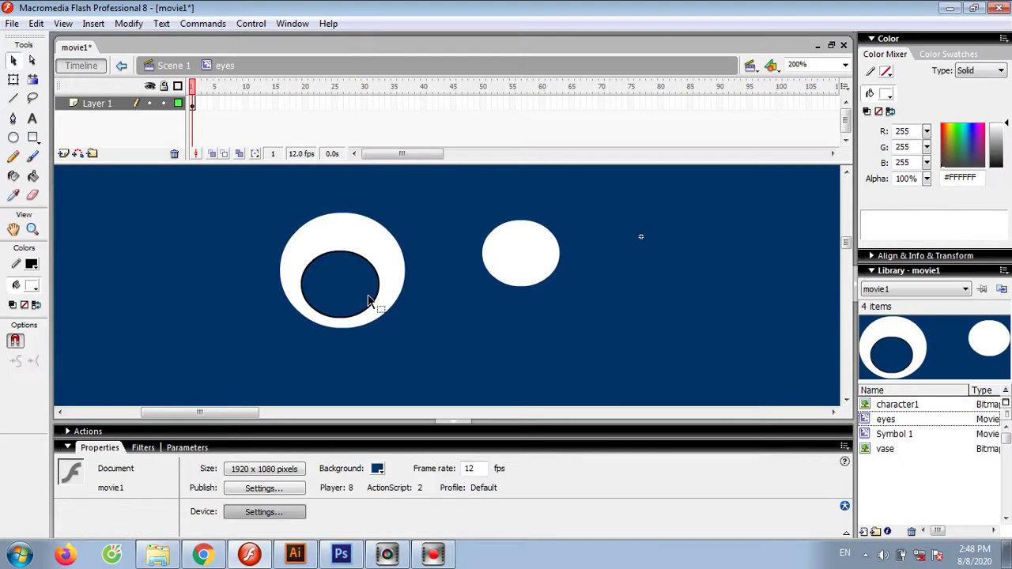
{"action": "left_click", "coordinate": [376, 293]}
{"action": "key", "text": "Delete"}
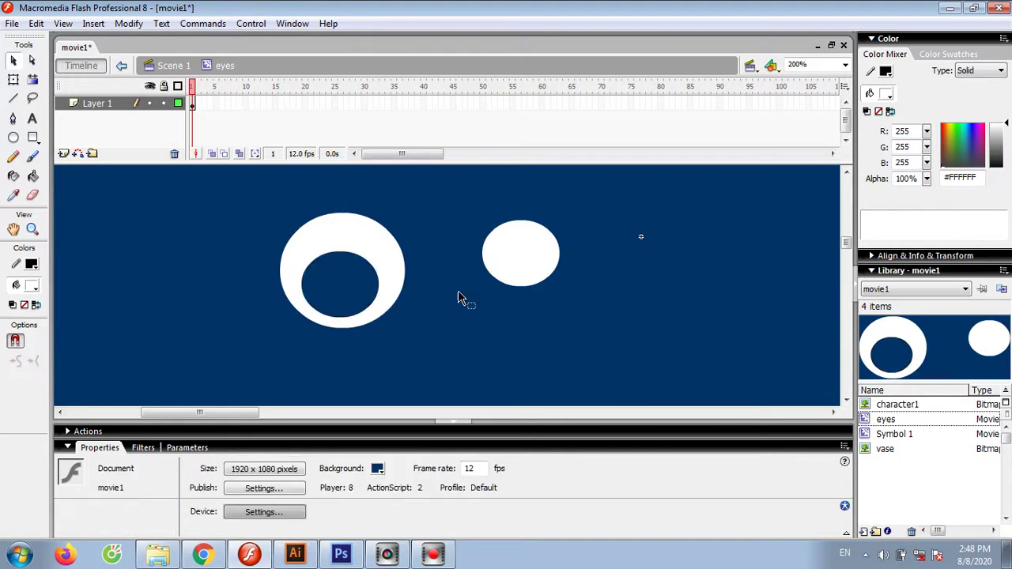
{"action": "left_click", "coordinate": [522, 271]}
{"action": "left_click_drag", "start_coordinate": [532, 259], "coordinate": [339, 292]}
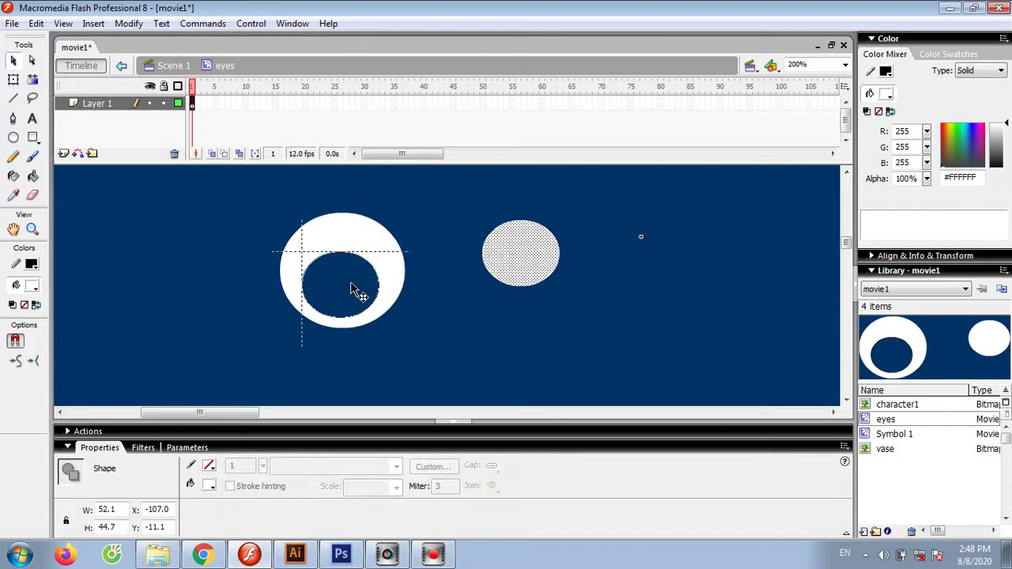
Fill the inner oval green #009966 and remove its stroke
{"action": "left_click", "coordinate": [948, 142]}
{"action": "left_click", "coordinate": [883, 95]}
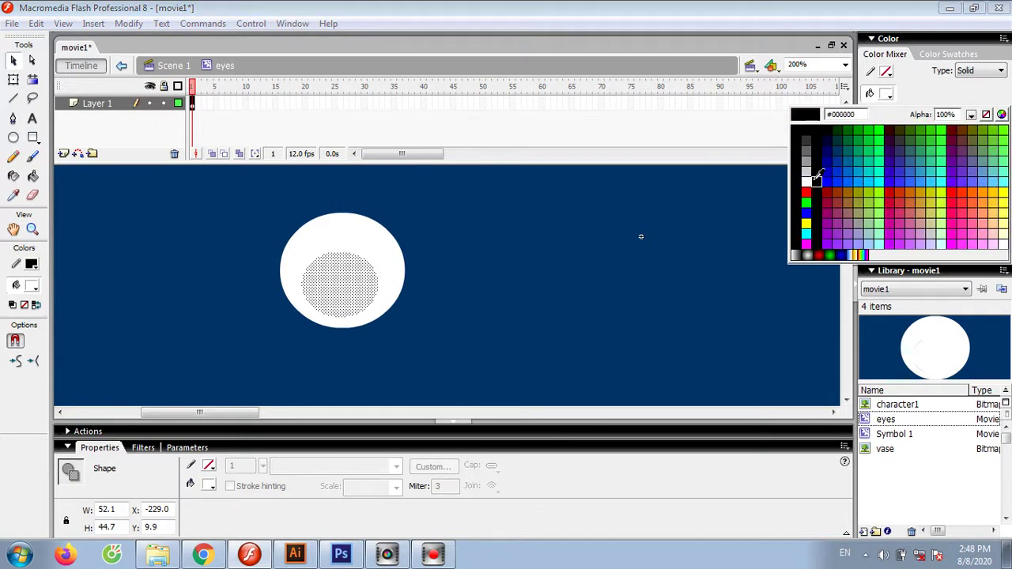
{"action": "left_click", "coordinate": [862, 147]}
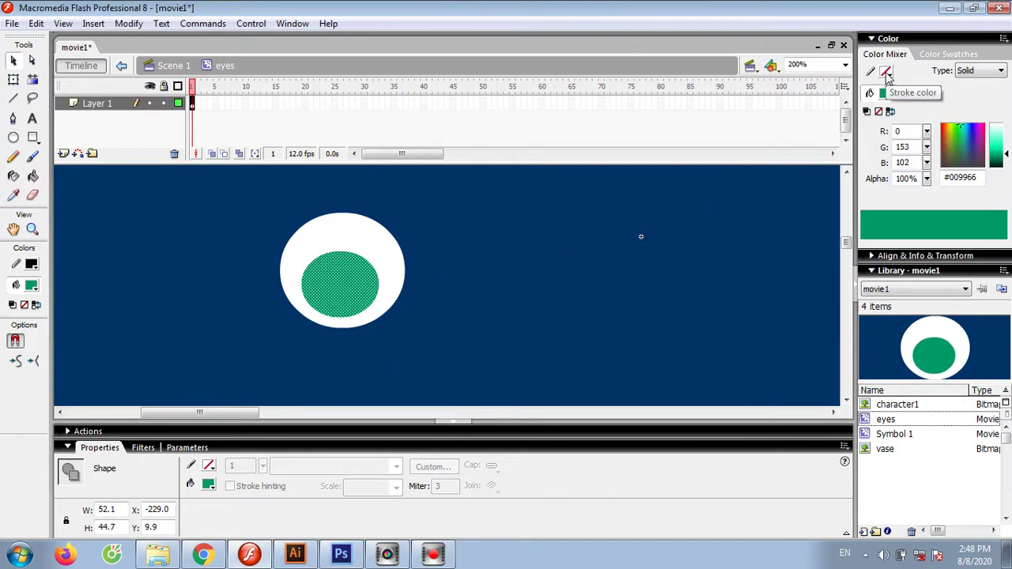
{"action": "left_click", "coordinate": [30, 261]}
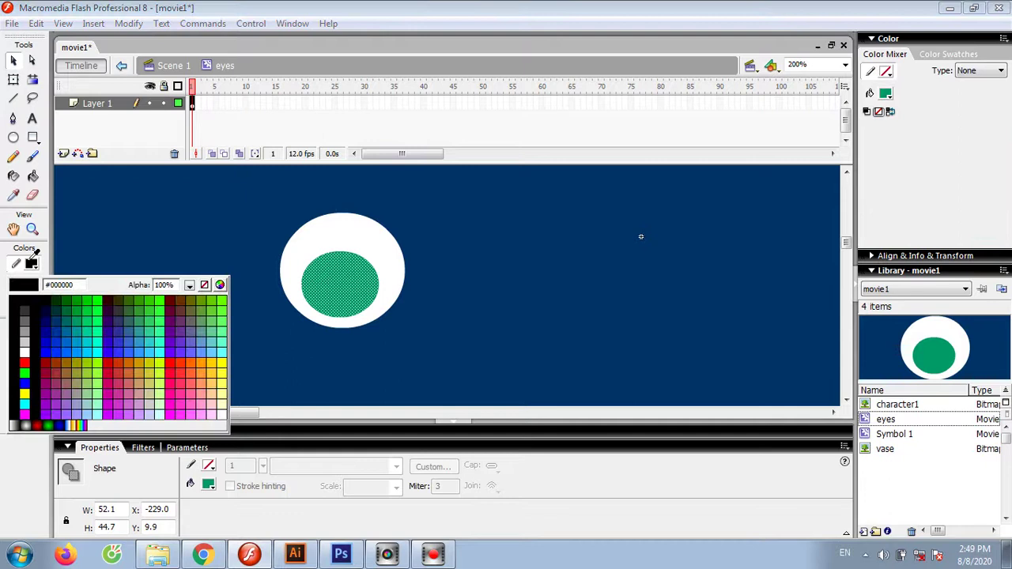
{"action": "left_click", "coordinate": [205, 290]}
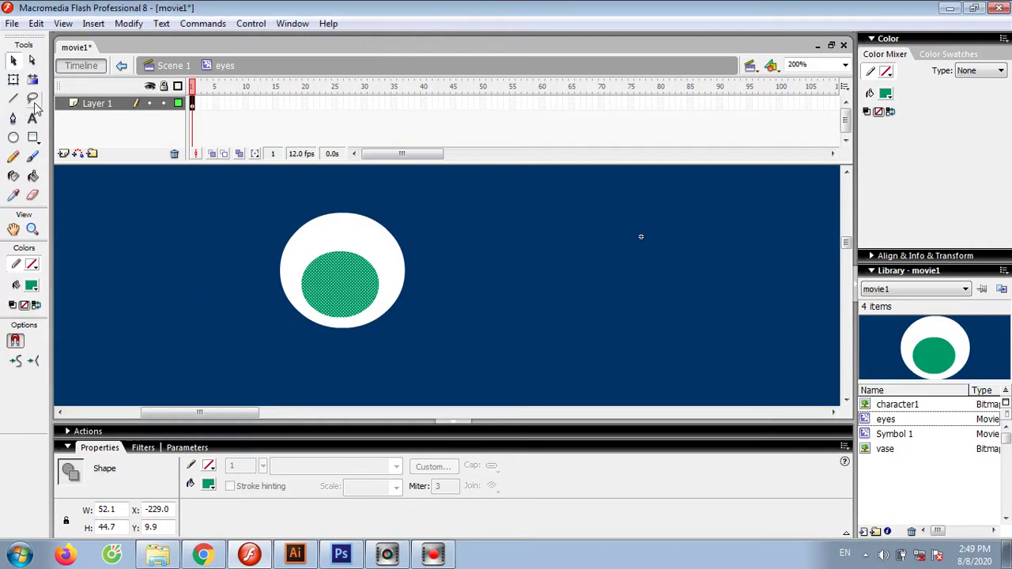
{"action": "left_click", "coordinate": [175, 204]}
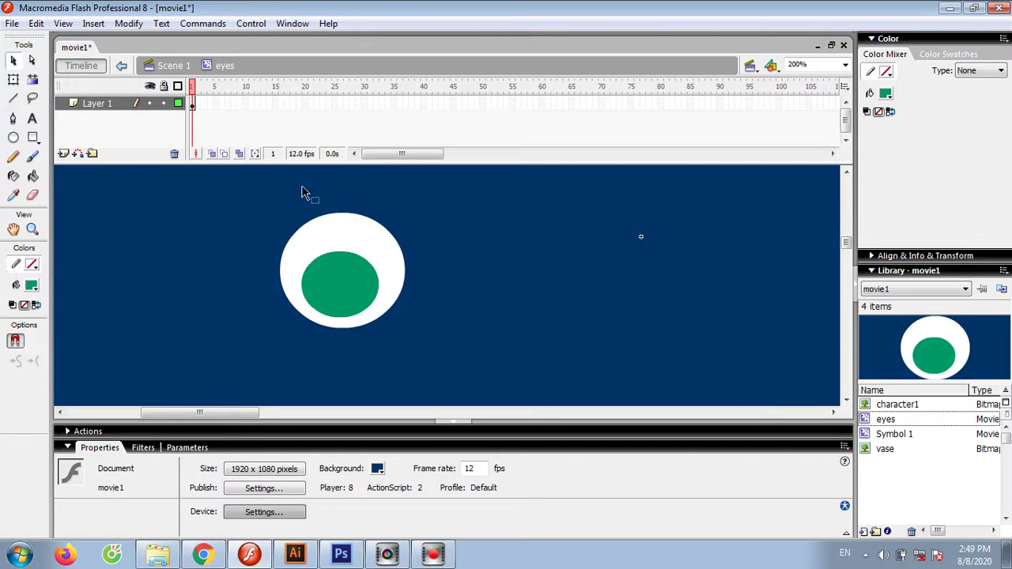
Create a motion tween and add a frame-8 keyframe with the eye squashed into a thin line
{"action": "left_click", "coordinate": [228, 104]}
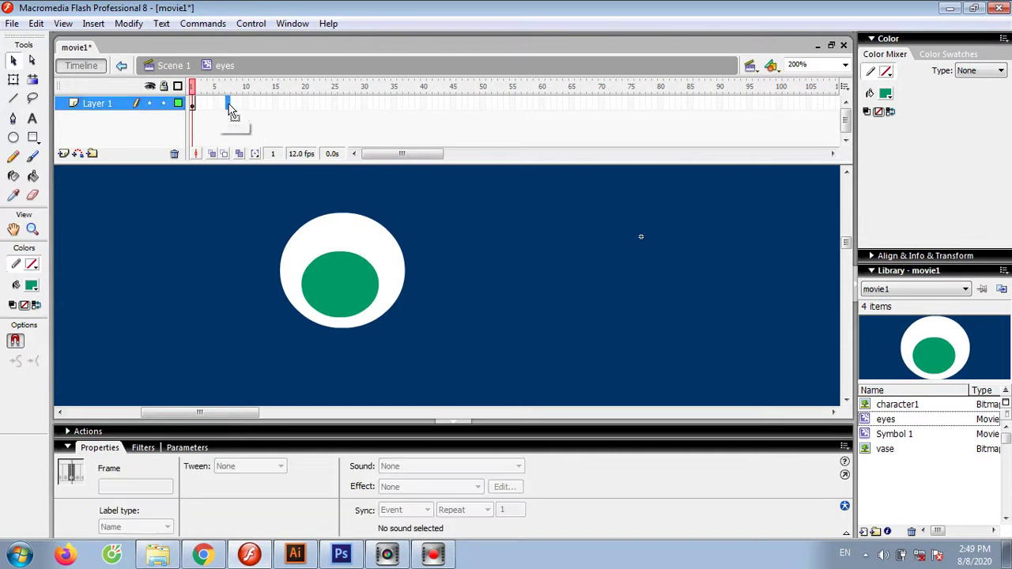
{"action": "right_click", "coordinate": [228, 104]}
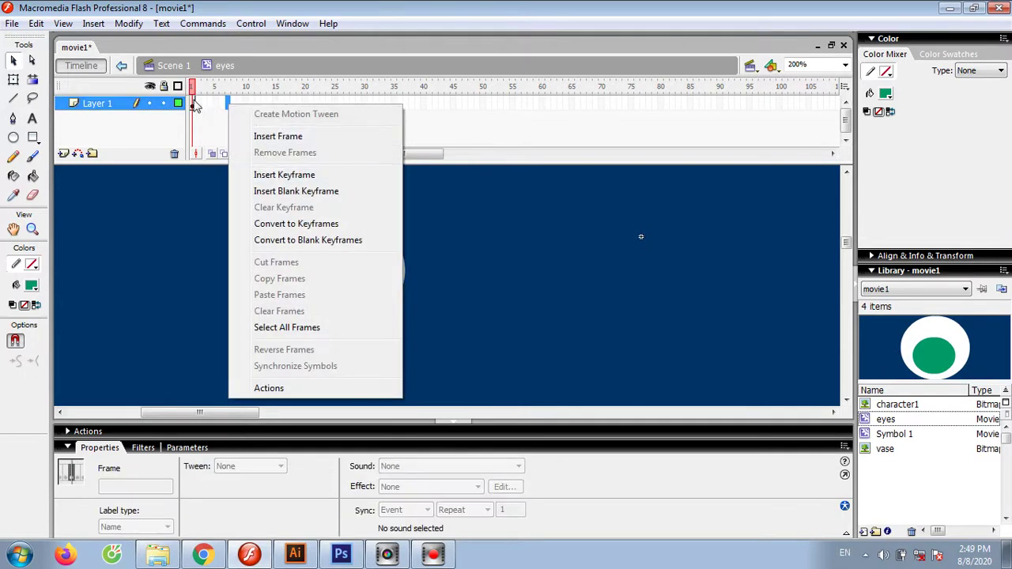
{"action": "right_click", "coordinate": [212, 105]}
{"action": "left_click", "coordinate": [218, 110]}
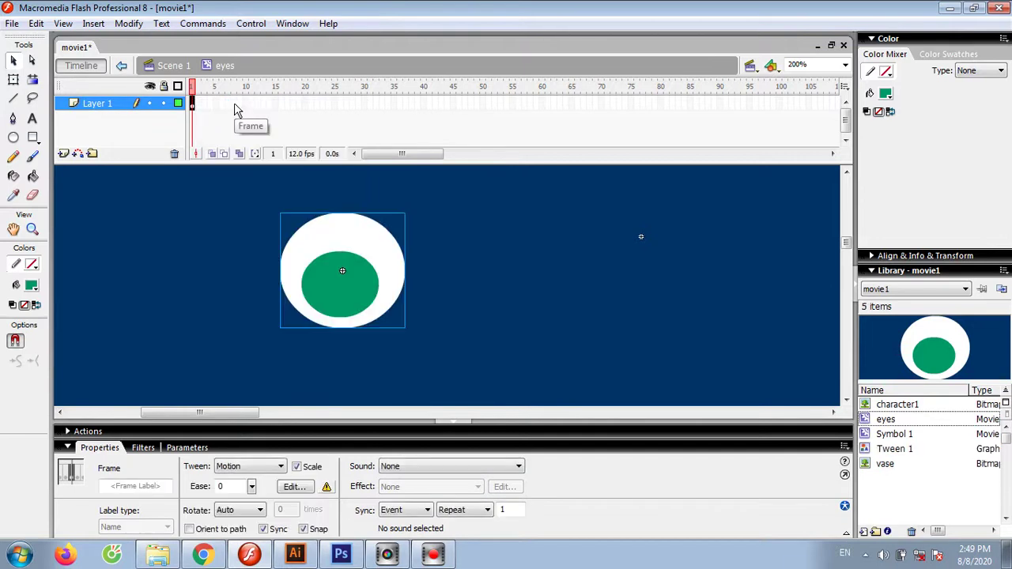
{"action": "left_click", "coordinate": [235, 103]}
{"action": "right_click", "coordinate": [234, 103]}
{"action": "left_click", "coordinate": [282, 175]}
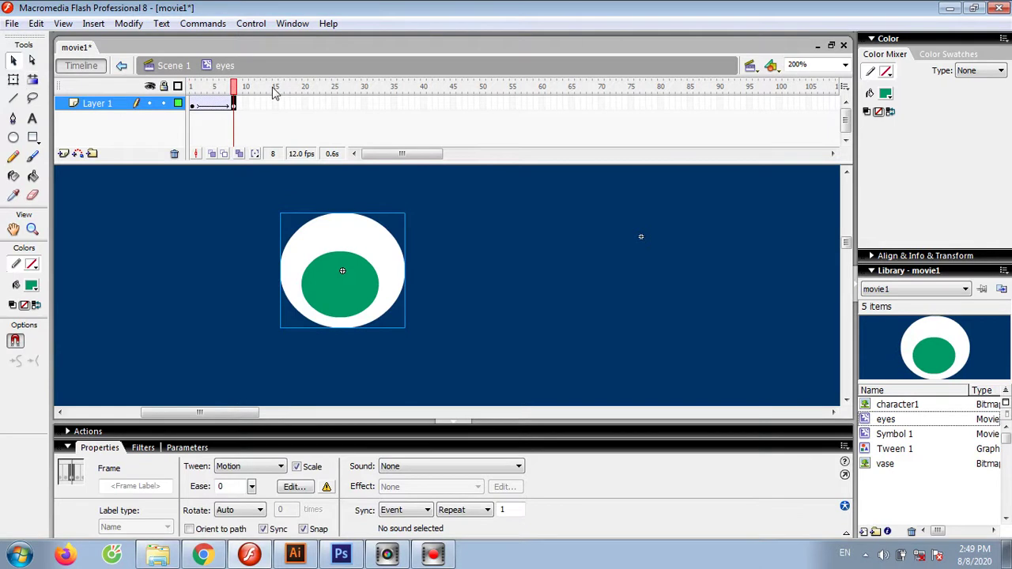
{"action": "left_click", "coordinate": [13, 80]}
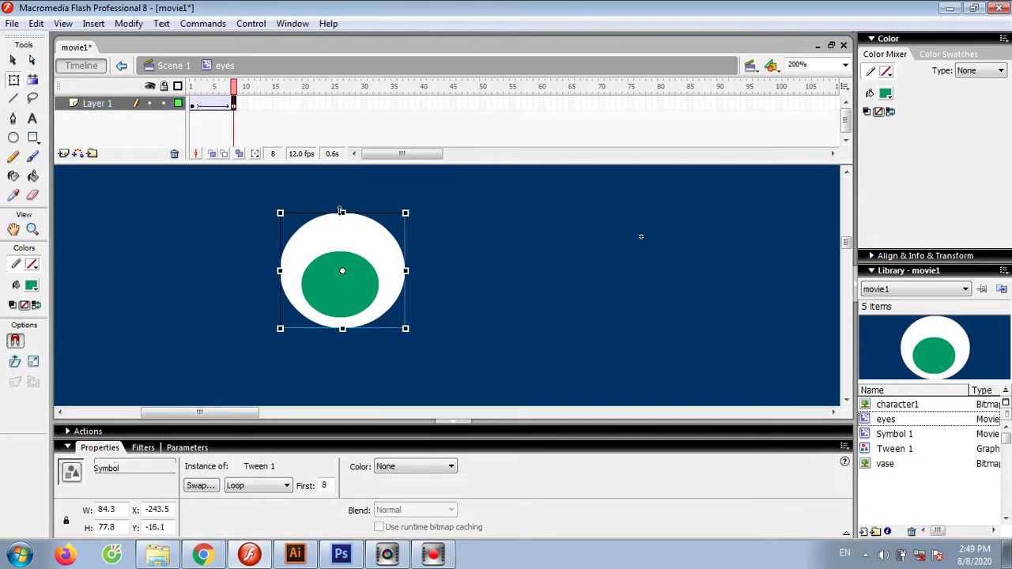
{"action": "left_click_drag", "start_coordinate": [340, 212], "coordinate": [341, 269]}
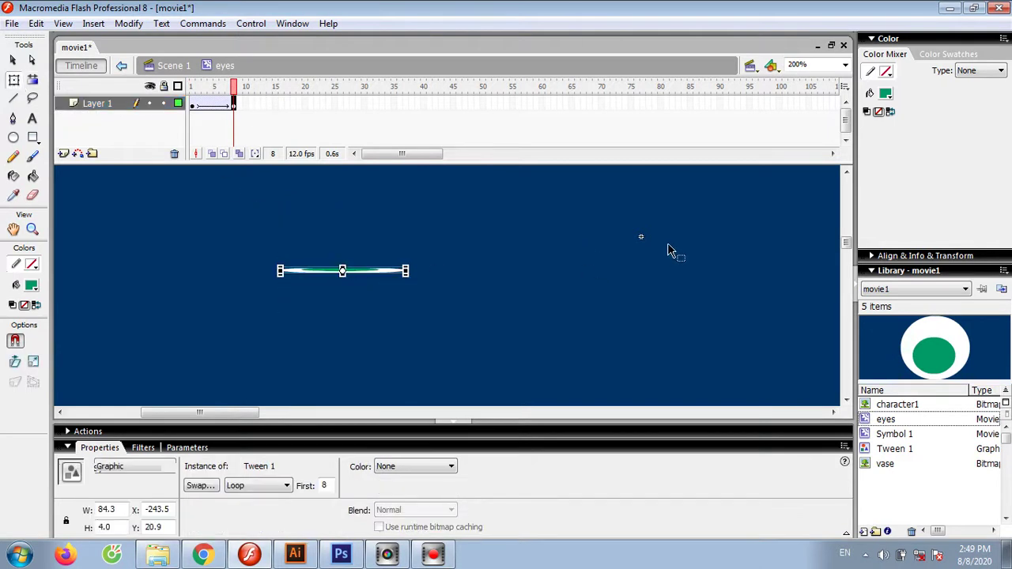
Add a keyframe at frame 5, flatten the eye at frame 1, and preview the blink
{"action": "left_click", "coordinate": [236, 106]}
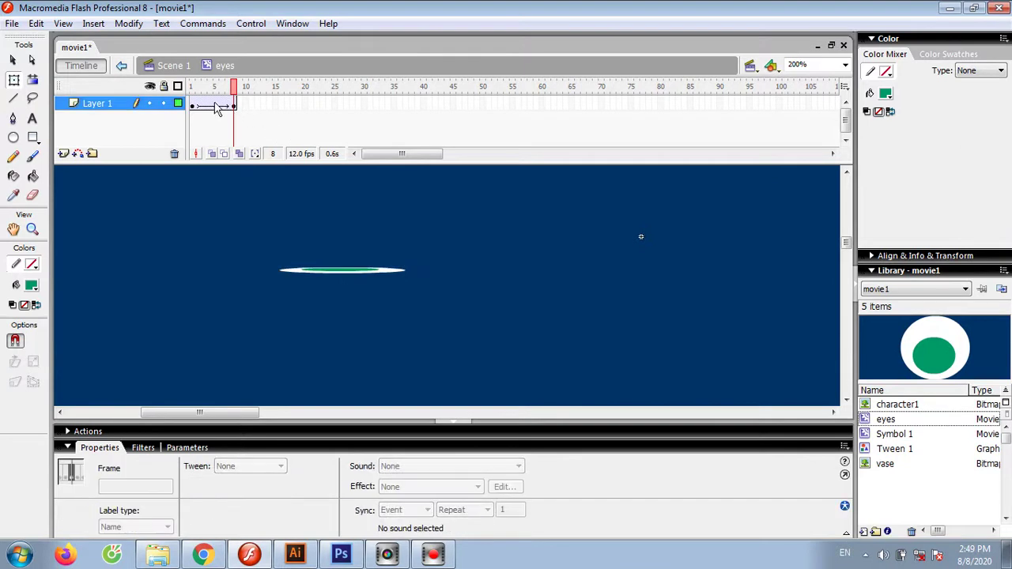
{"action": "left_click", "coordinate": [215, 106]}
{"action": "right_click", "coordinate": [215, 106]}
{"action": "left_click", "coordinate": [261, 174]}
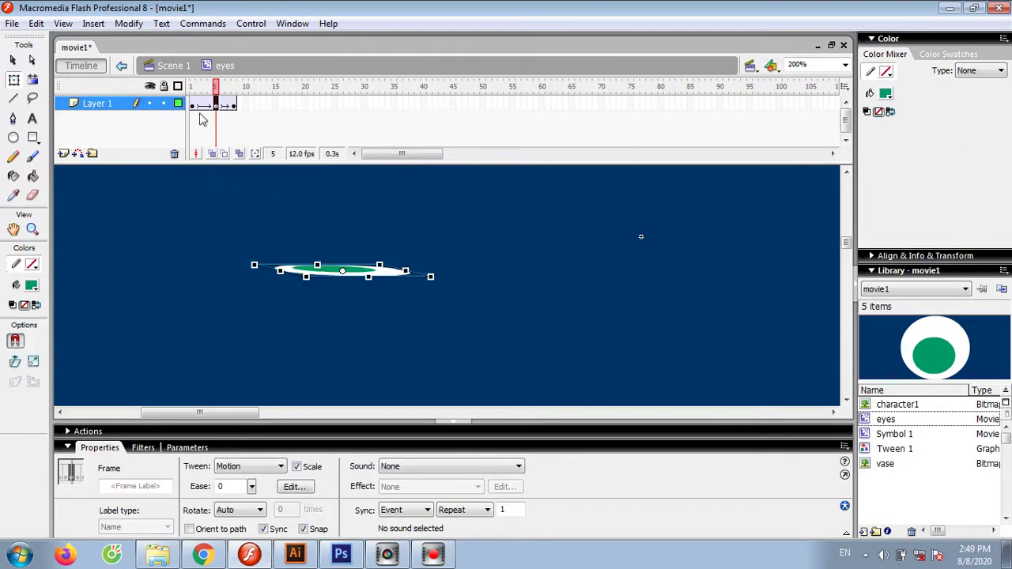
{"action": "left_click", "coordinate": [193, 106]}
{"action": "left_click_drag", "start_coordinate": [342, 211], "coordinate": [341, 259]}
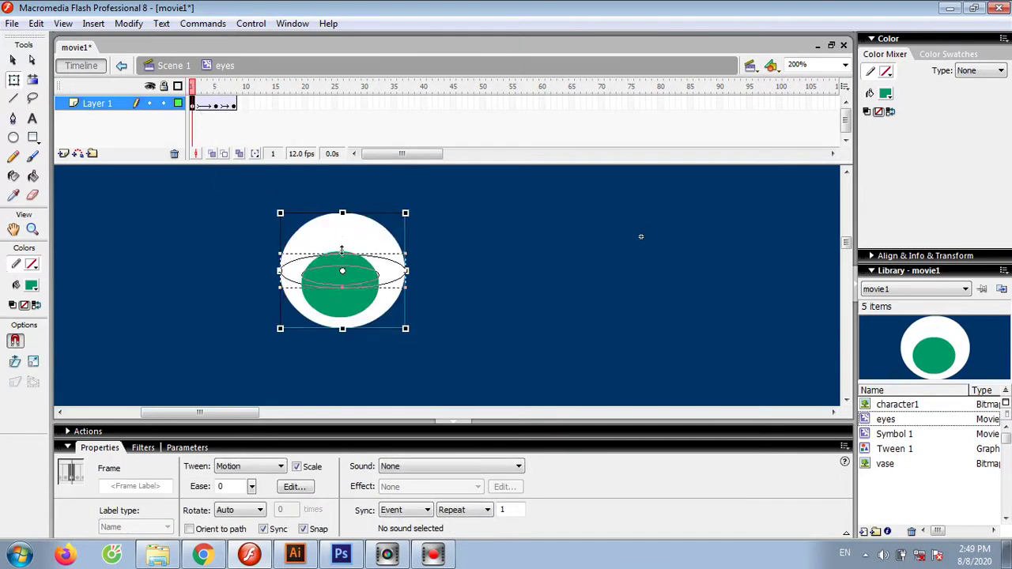
{"action": "mouse_move", "coordinate": [199, 93]}
{"action": "left_mouse_down"}
{"action": "mouse_move", "coordinate": [215, 94]}
{"action": "mouse_move", "coordinate": [200, 94]}
{"action": "left_mouse_up"}
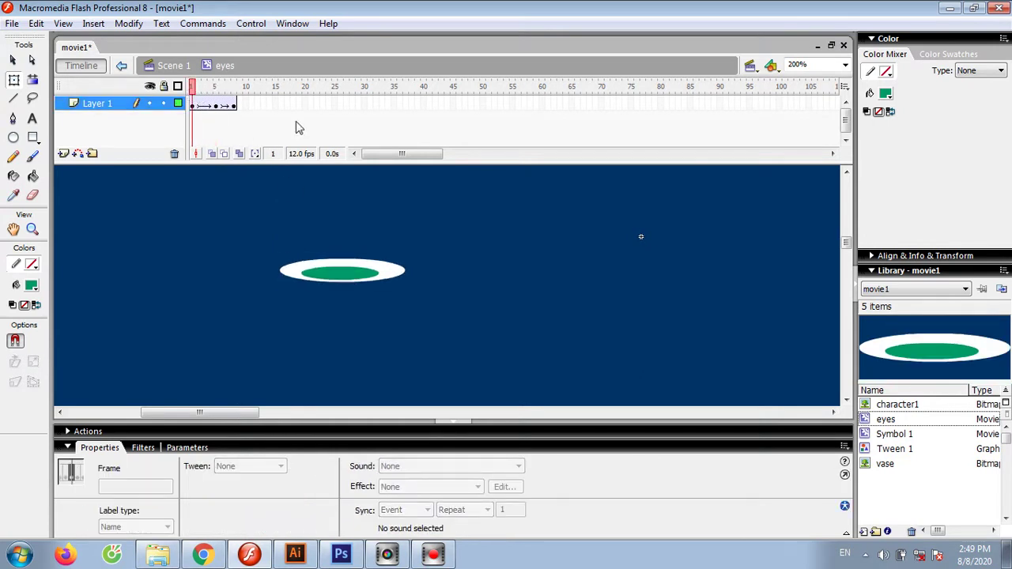
{"action": "left_click", "coordinate": [215, 106]}
Undo the flattening and reinsert a frame-8 keyframe with the eye squashed into a thin line
{"action": "key", "text": "Return"}
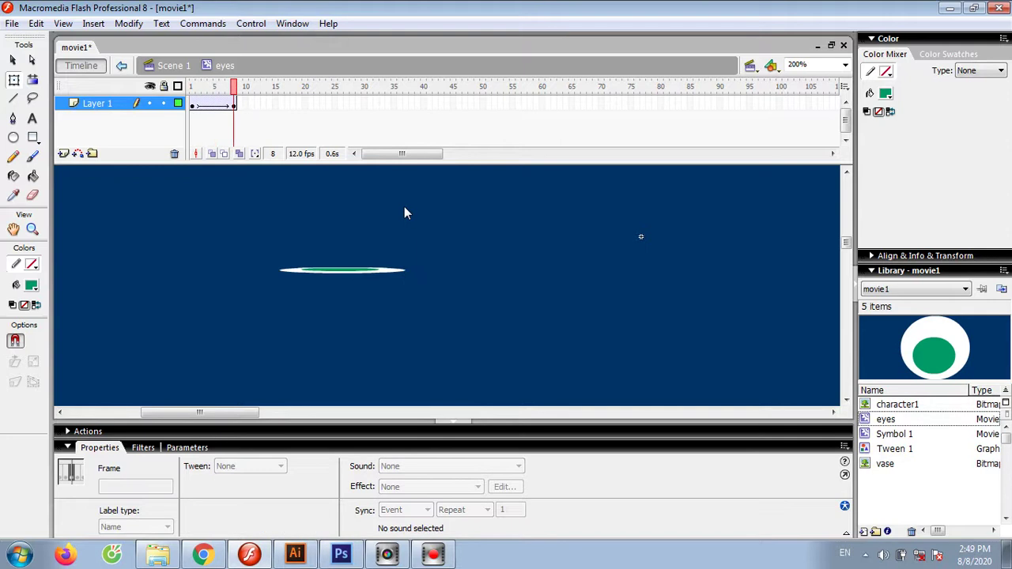
{"action": "key", "text": "ctrl+z"}
{"action": "key", "text": "ctrl+z"}
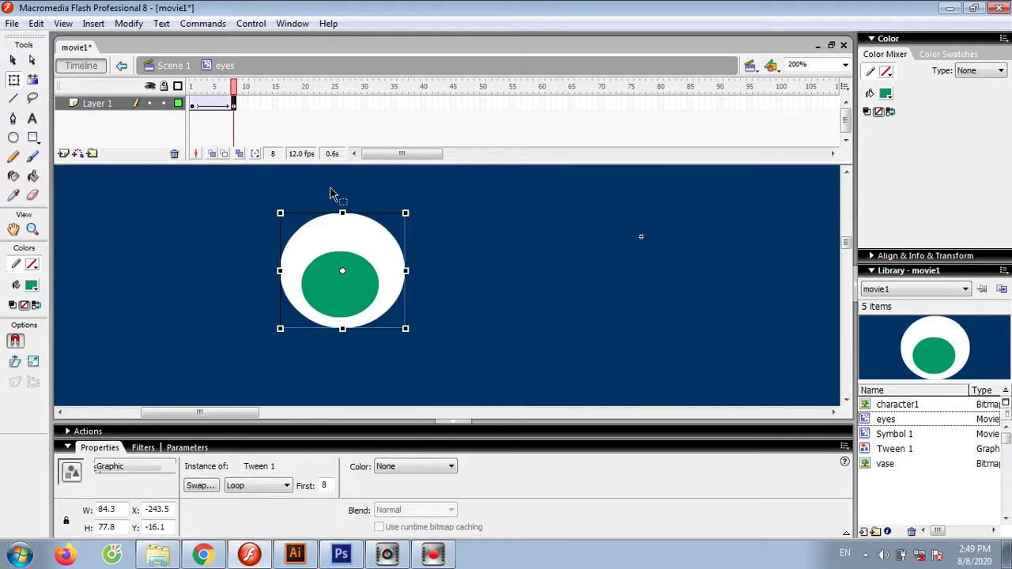
{"action": "left_click", "coordinate": [236, 105]}
{"action": "left_click", "coordinate": [207, 105]}
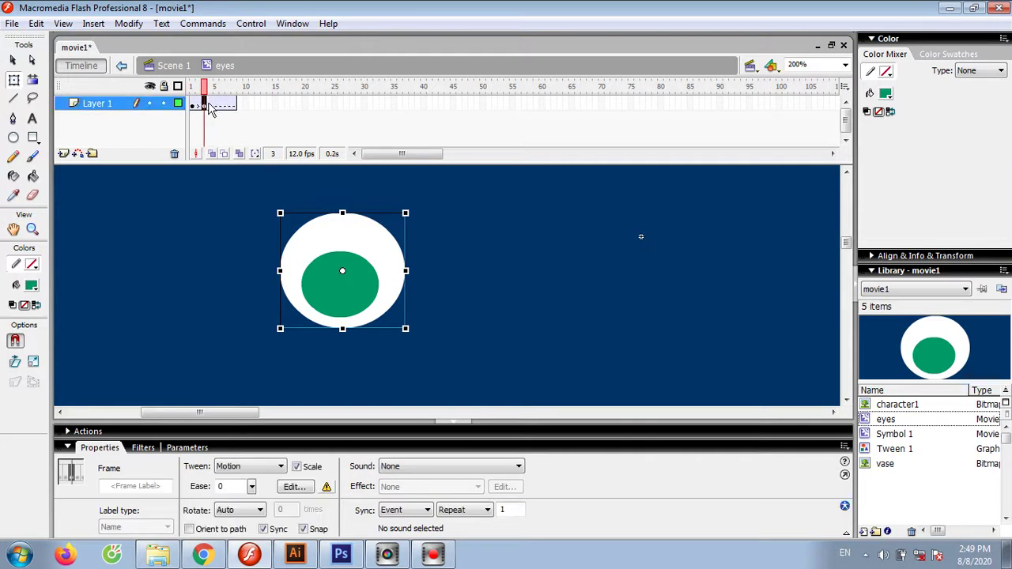
{"action": "left_click_drag", "start_coordinate": [209, 108], "coordinate": [235, 111]}
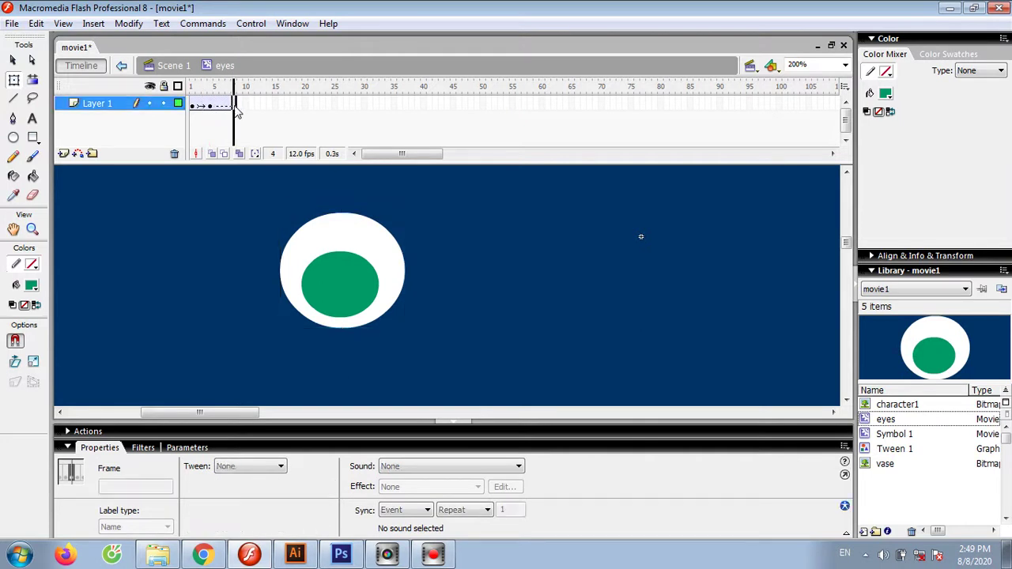
{"action": "right_click", "coordinate": [235, 110]}
{"action": "left_click", "coordinate": [273, 174]}
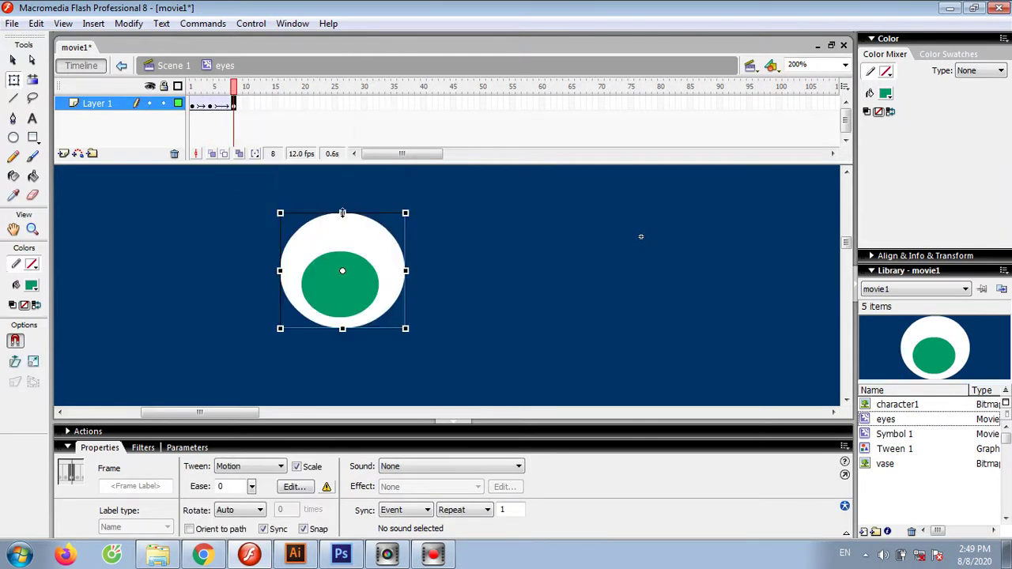
{"action": "left_click_drag", "start_coordinate": [342, 213], "coordinate": [342, 268]}
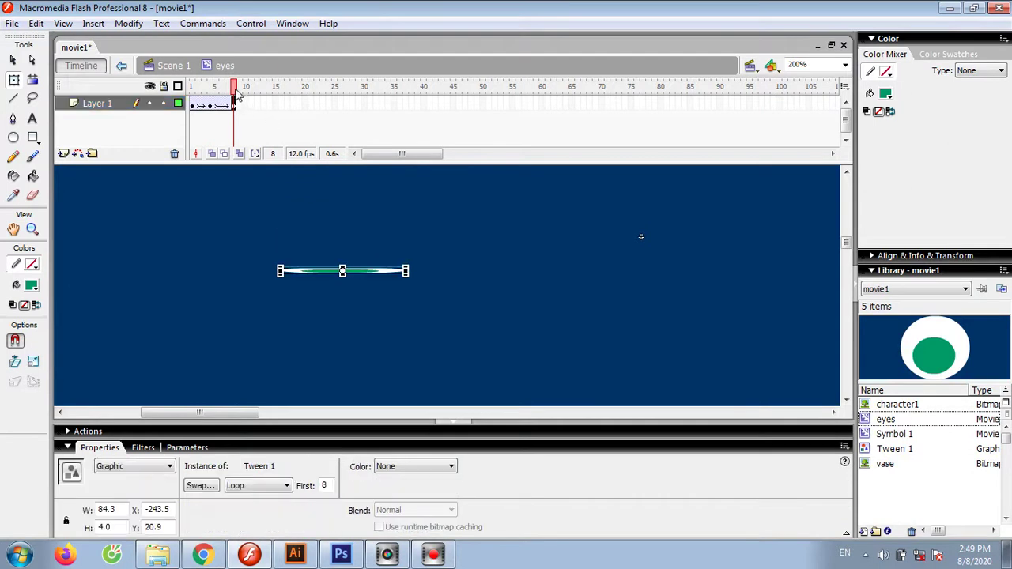
Squash the eye flat at frame 1, preview the blink, and return to Scene 1
{"action": "left_click_drag", "start_coordinate": [237, 93], "coordinate": [192, 93]}
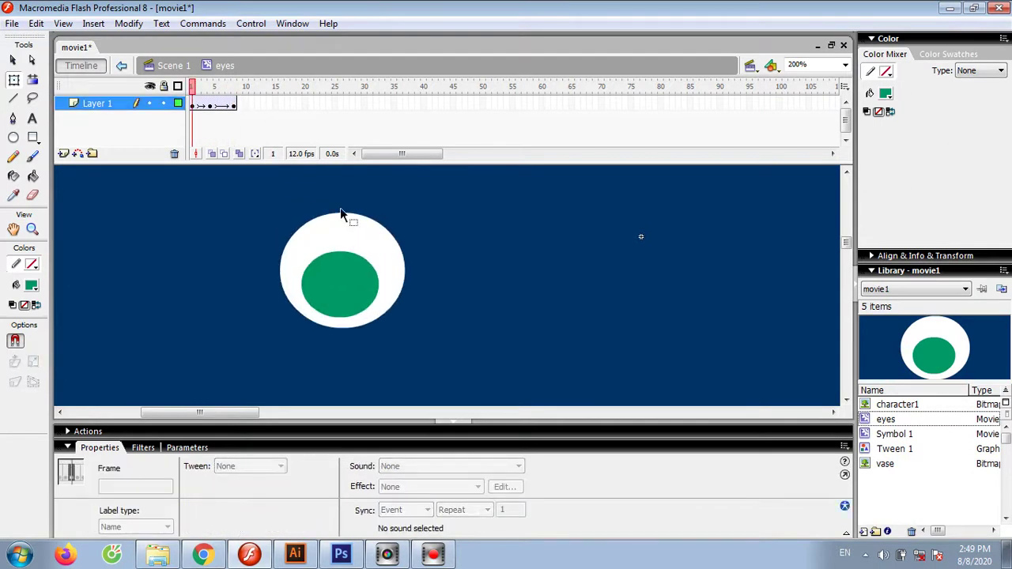
{"action": "left_click", "coordinate": [353, 237]}
{"action": "left_click_drag", "start_coordinate": [342, 210], "coordinate": [342, 268]}
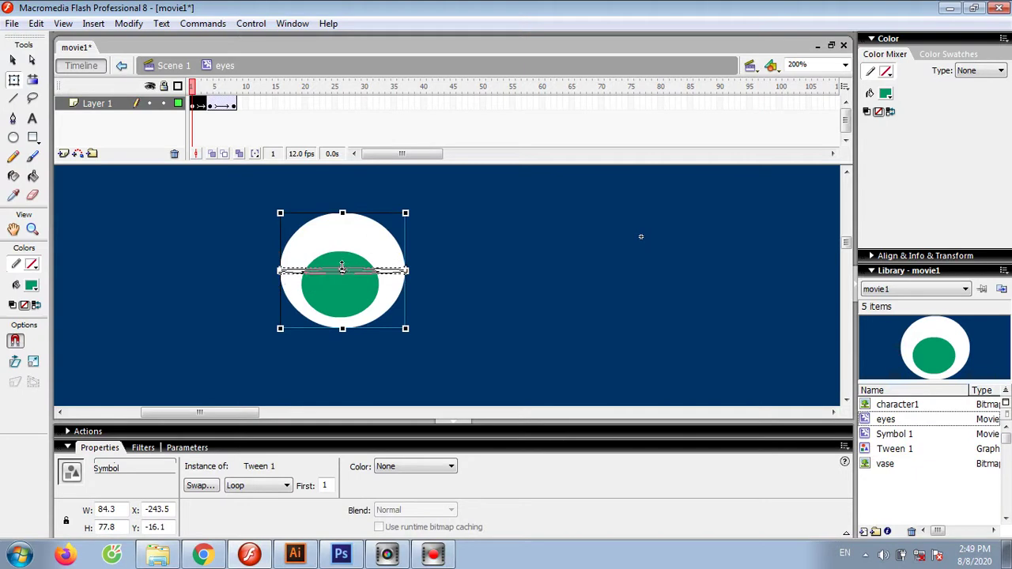
{"action": "mouse_move", "coordinate": [196, 87]}
{"action": "left_mouse_down"}
{"action": "mouse_move", "coordinate": [240, 97]}
{"action": "mouse_move", "coordinate": [200, 97]}
{"action": "mouse_move", "coordinate": [212, 94]}
{"action": "left_mouse_up"}
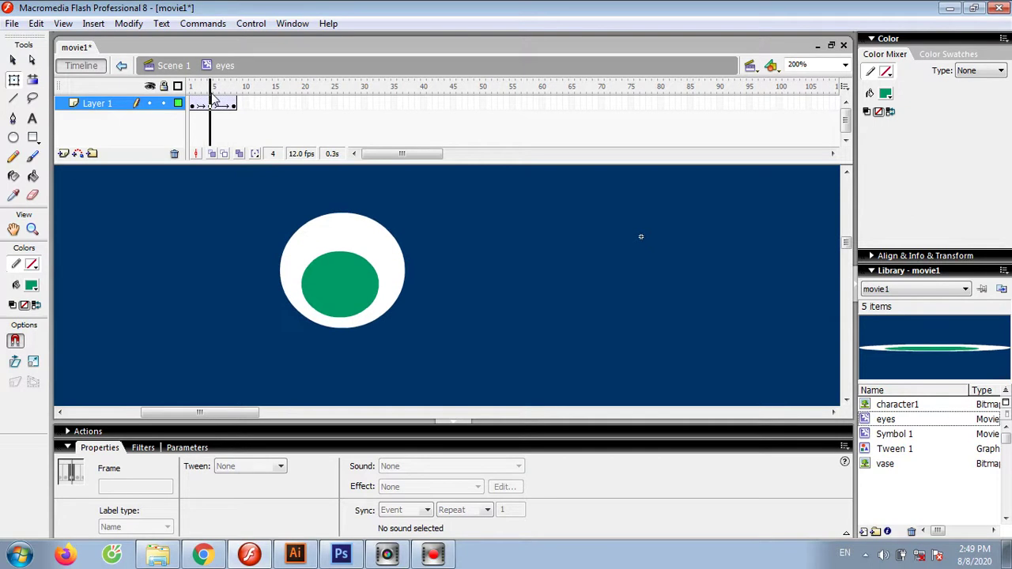
{"action": "left_click", "coordinate": [175, 66]}
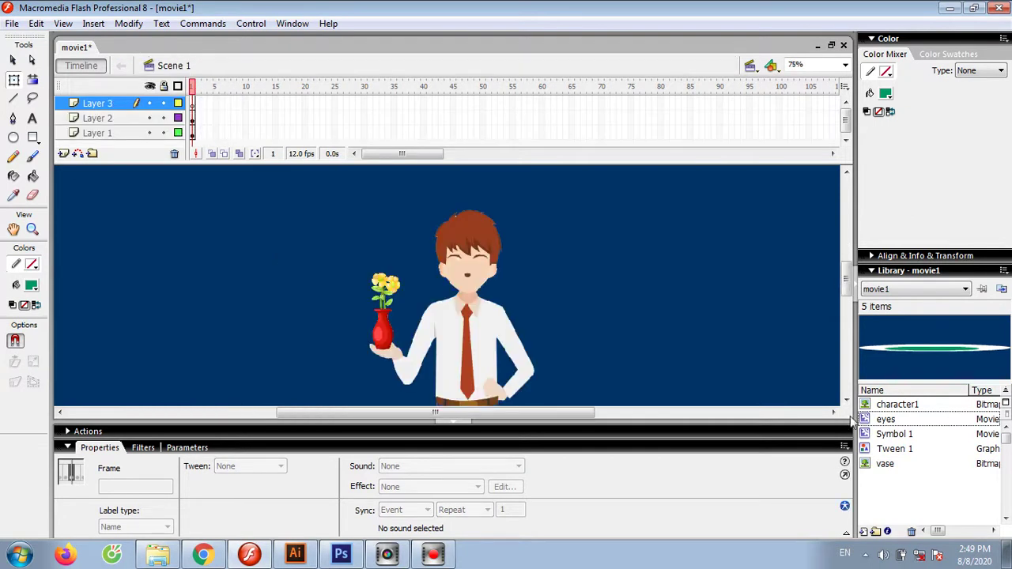
Place the eyes symbol on the face, zoom in, and narrow it onto the left eye
{"action": "left_click", "coordinate": [193, 104]}
{"action": "left_click_drag", "start_coordinate": [884, 419], "coordinate": [463, 264]}
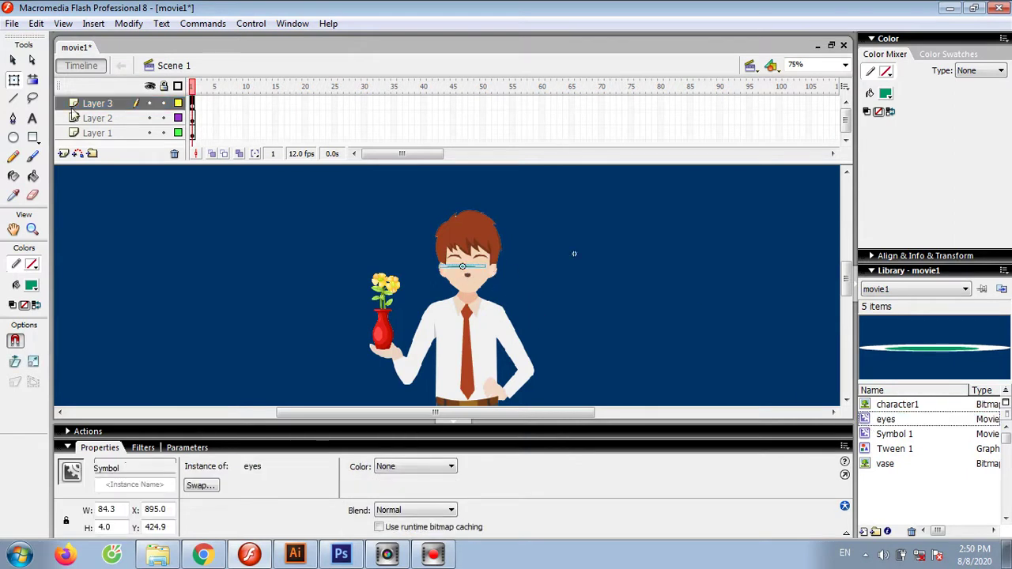
{"action": "key", "text": "z"}
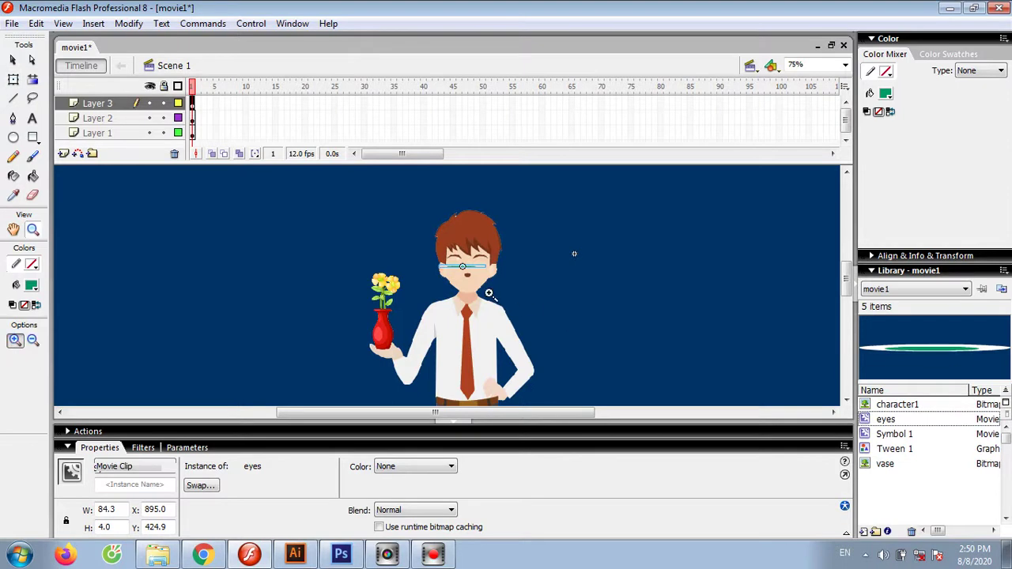
{"action": "left_click", "coordinate": [485, 275]}
{"action": "left_click", "coordinate": [416, 277]}
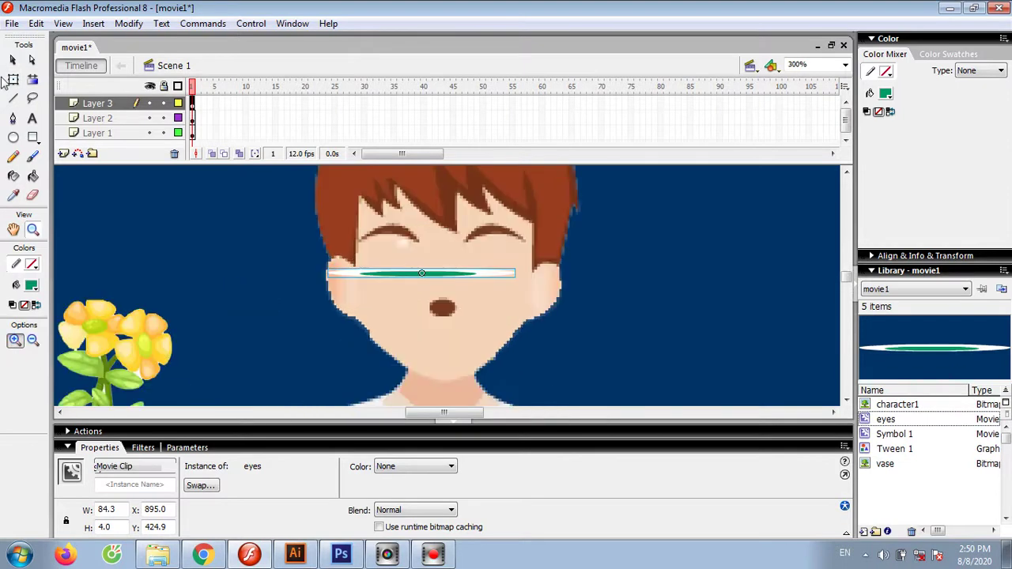
{"action": "key", "text": "q"}
{"action": "left_click_drag", "start_coordinate": [518, 274], "coordinate": [445, 273]}
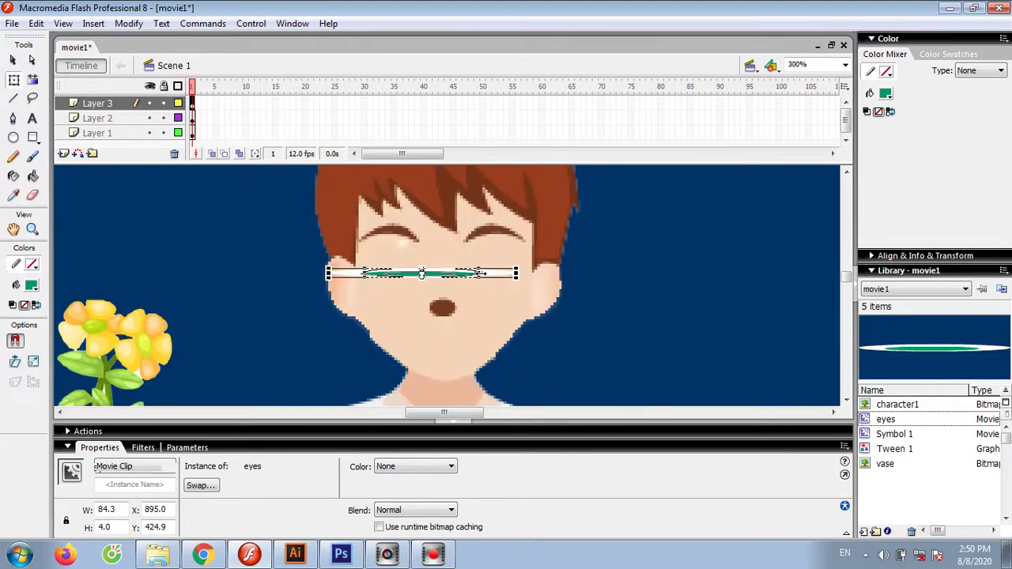
{"action": "left_click", "coordinate": [413, 331]}
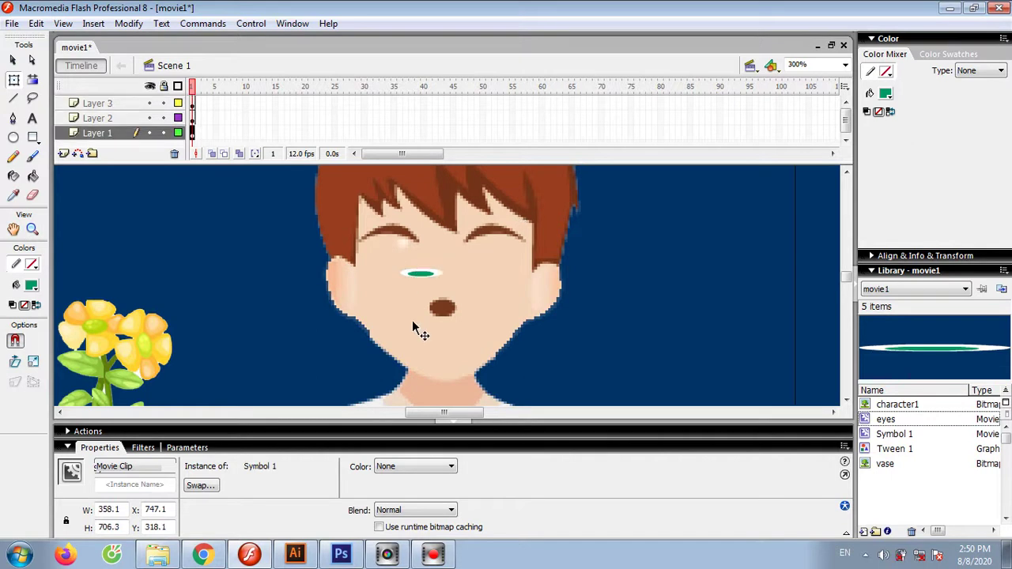
{"action": "left_click_drag", "start_coordinate": [417, 277], "coordinate": [389, 260]}
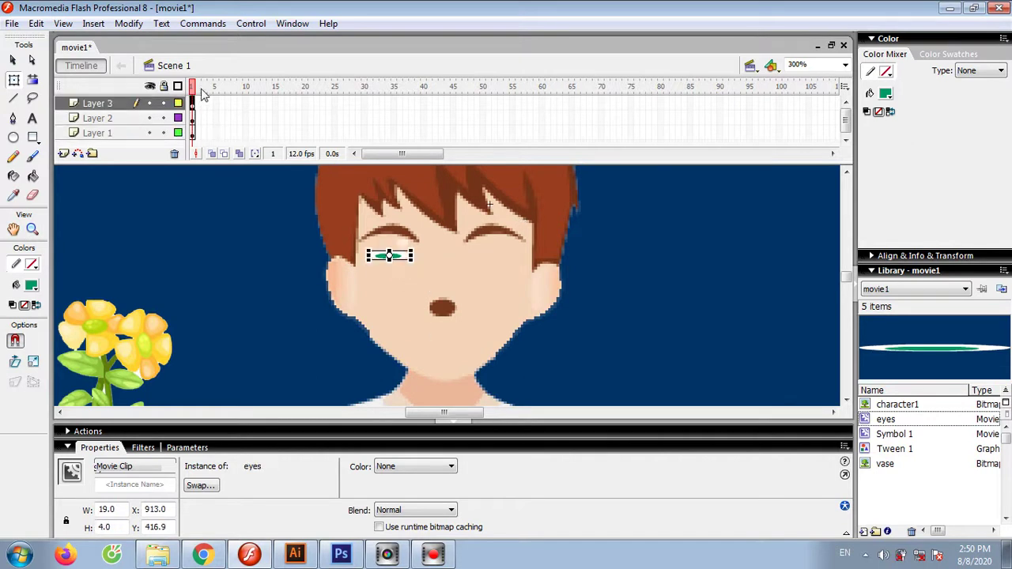
Add a second narrowed eyes instance on a new layer and edit the symbol in place
{"action": "left_click", "coordinate": [64, 152]}
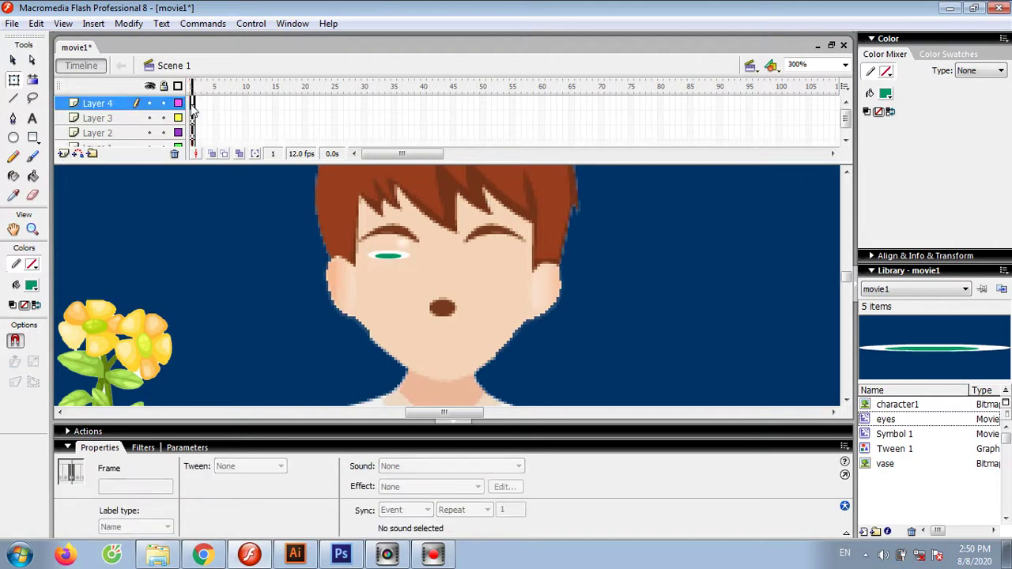
{"action": "left_click_drag", "start_coordinate": [885, 420], "coordinate": [528, 264]}
{"action": "left_click_drag", "start_coordinate": [621, 258], "coordinate": [559, 258]}
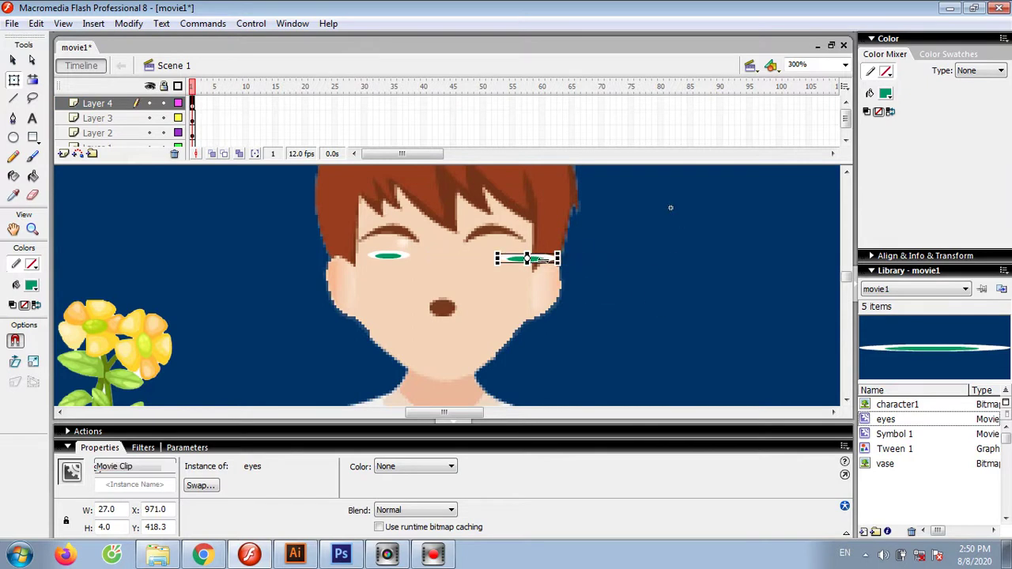
{"action": "double_click", "coordinate": [544, 261]}
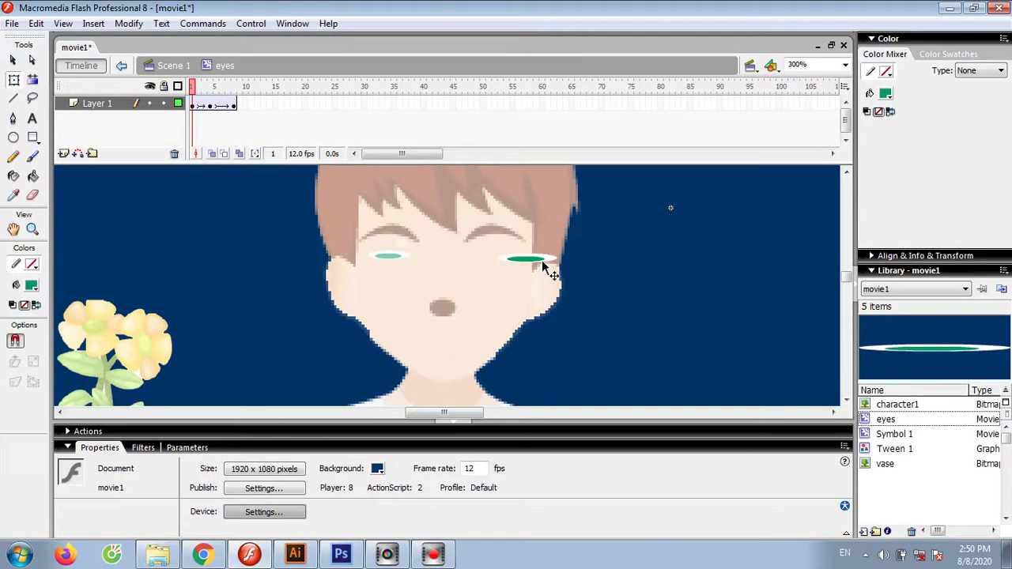
Centre the eye on the eyes symbol's registration point at frames 4 and 1
{"action": "left_click", "coordinate": [878, 423]}
{"action": "double_click", "coordinate": [878, 420]}
{"action": "key", "text": "Return"}
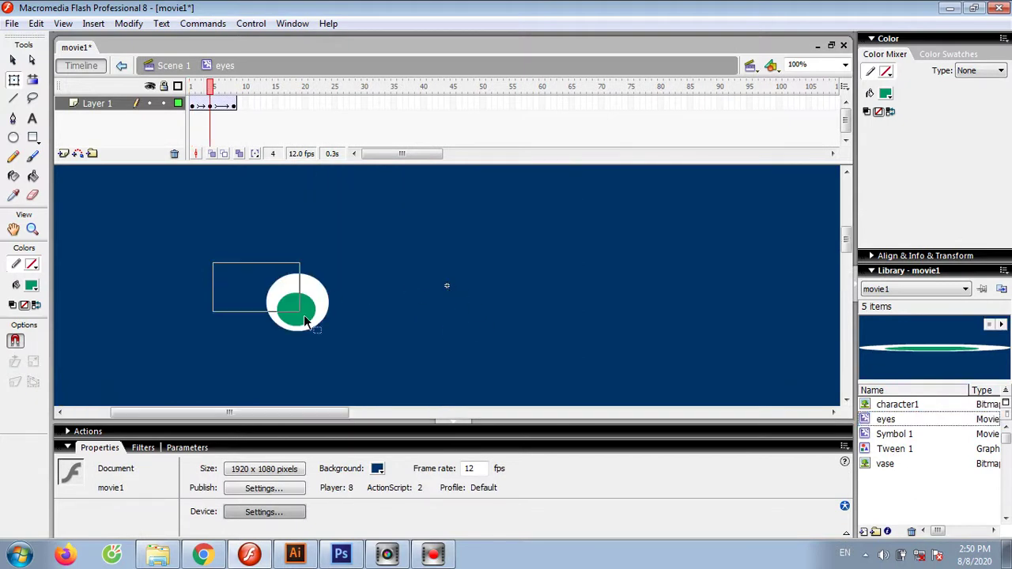
{"action": "left_click_drag", "start_coordinate": [212, 265], "coordinate": [343, 343]}
{"action": "left_click_drag", "start_coordinate": [310, 310], "coordinate": [461, 291]}
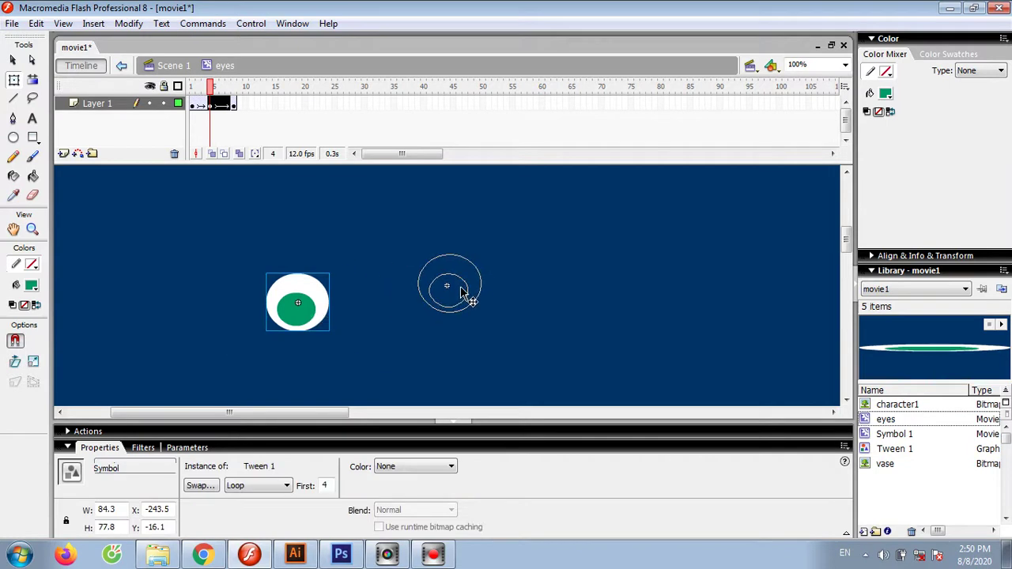
{"action": "left_click", "coordinate": [192, 89]}
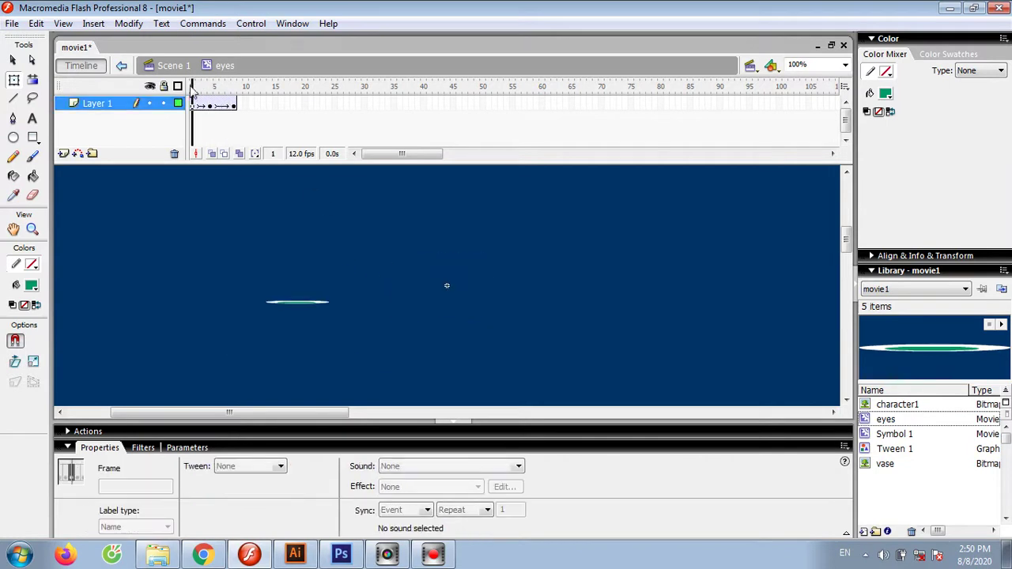
{"action": "left_click", "coordinate": [192, 105]}
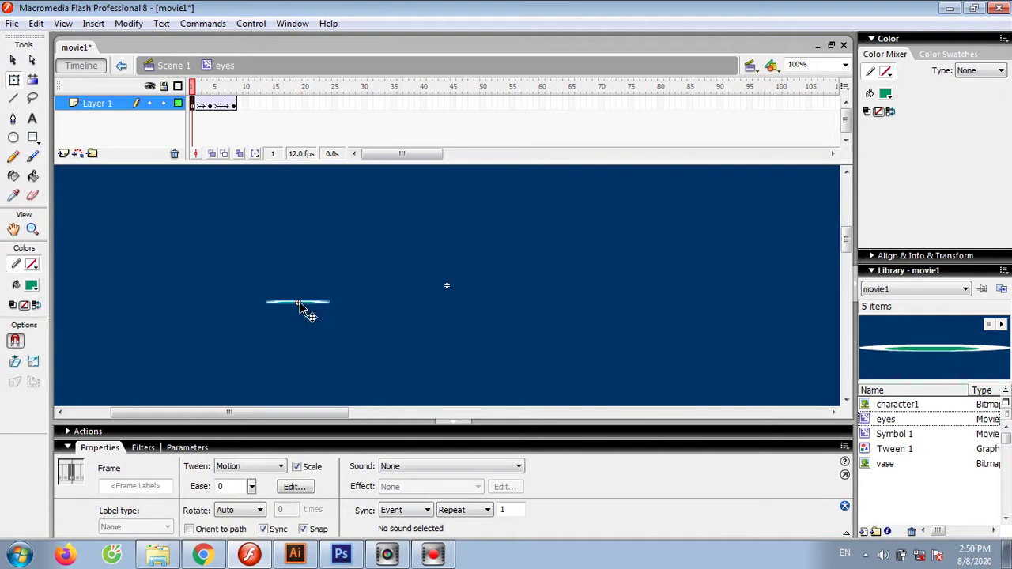
{"action": "left_click_drag", "start_coordinate": [305, 302], "coordinate": [448, 284]}
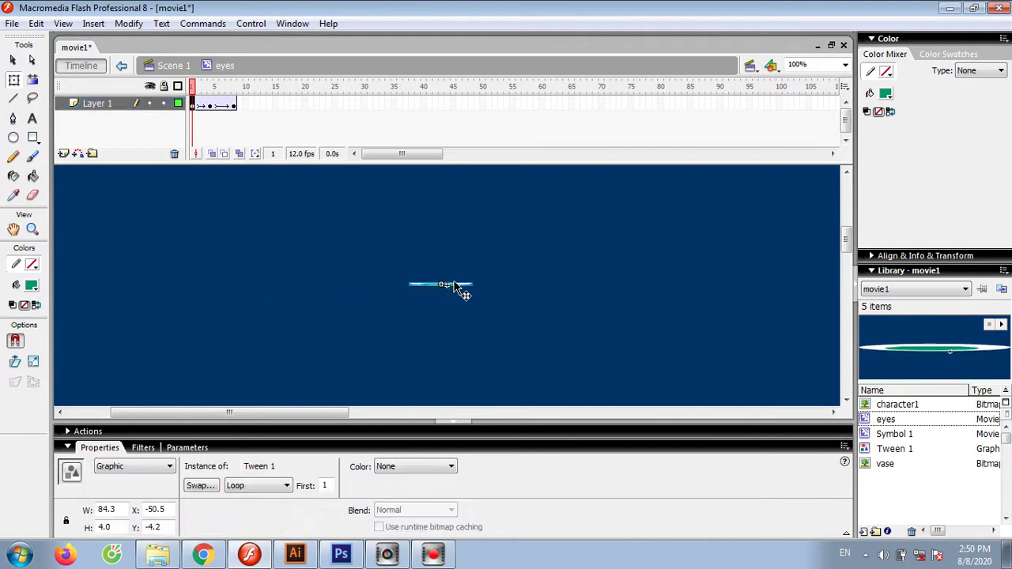
Centre the eye at frame 8, preview the blink across frames 1-8, and return to Scene 1
{"action": "left_click_drag", "start_coordinate": [195, 89], "coordinate": [237, 93]}
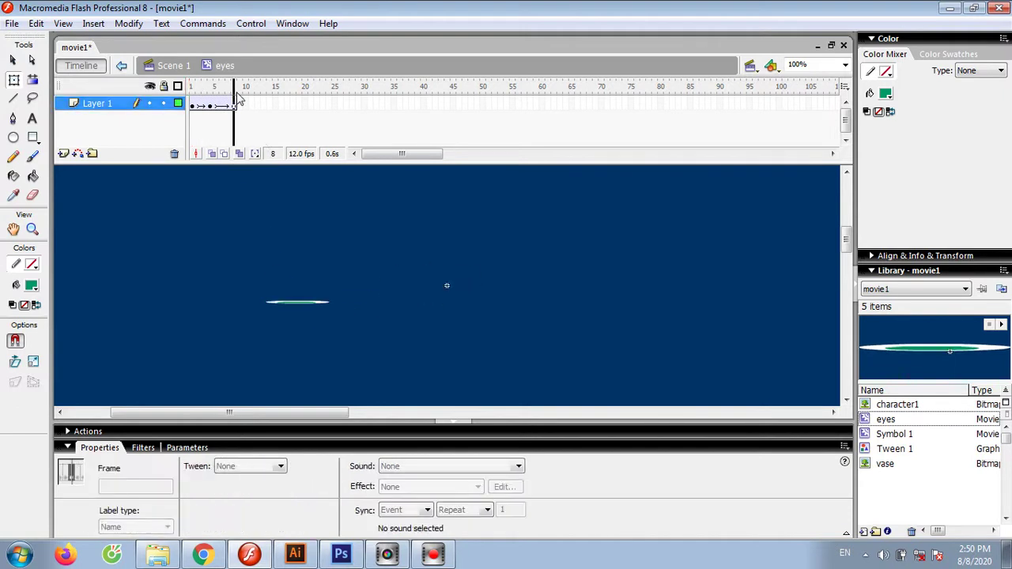
{"action": "left_click_drag", "start_coordinate": [301, 305], "coordinate": [449, 289]}
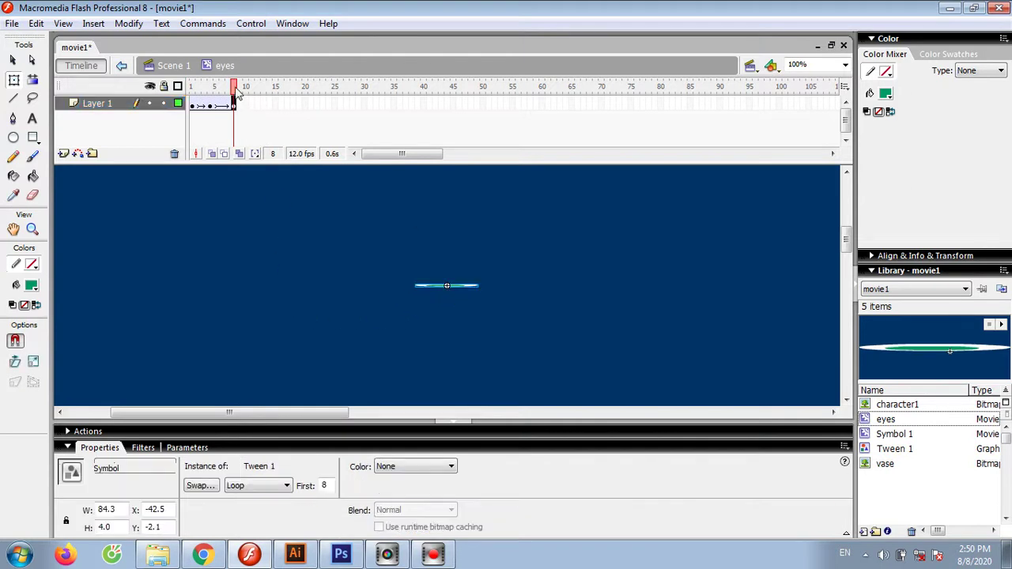
{"action": "left_click_drag", "start_coordinate": [237, 94], "coordinate": [192, 89]}
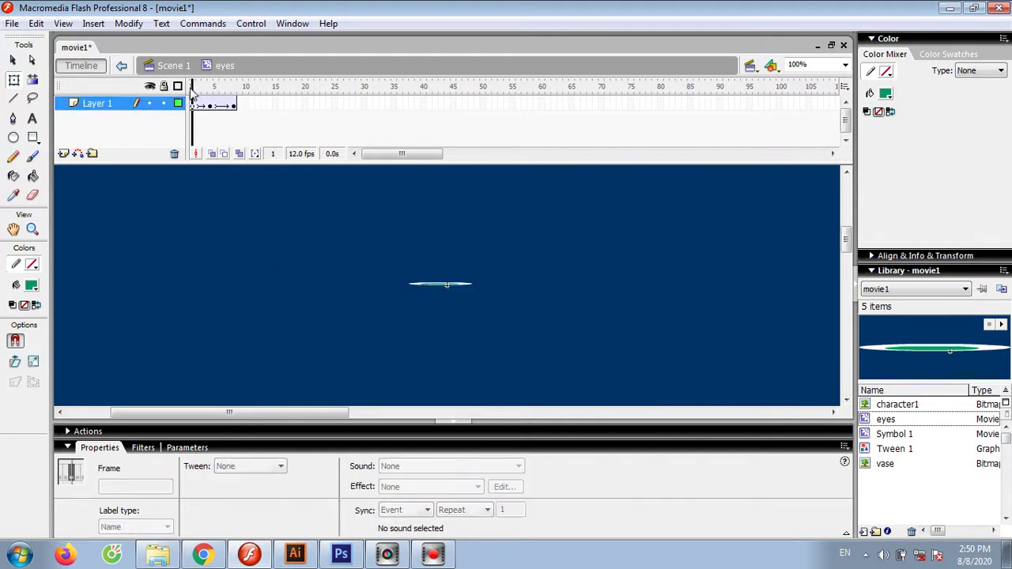
{"action": "left_click", "coordinate": [442, 289]}
{"action": "left_click", "coordinate": [446, 290]}
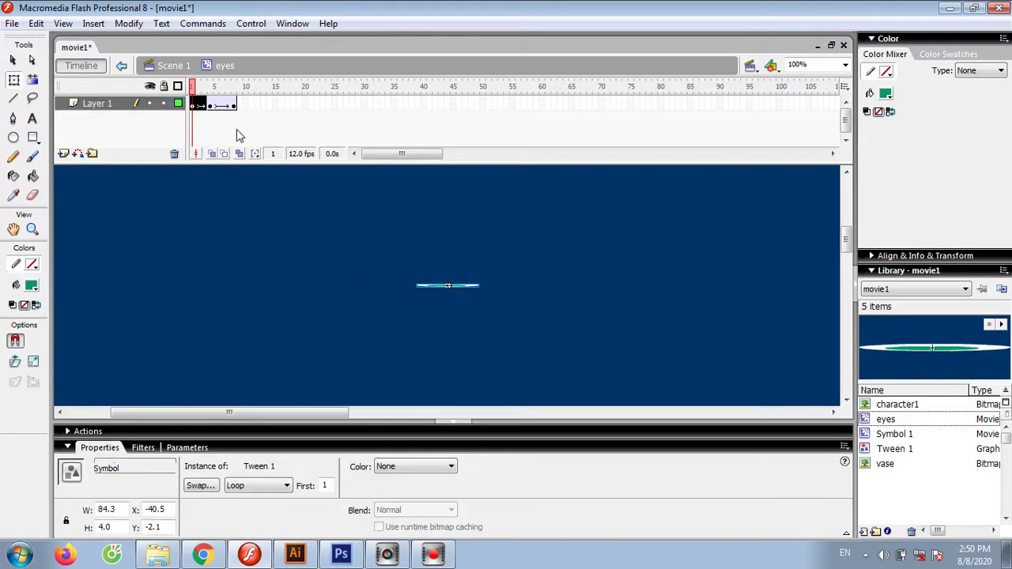
{"action": "left_click_drag", "start_coordinate": [196, 90], "coordinate": [240, 100]}
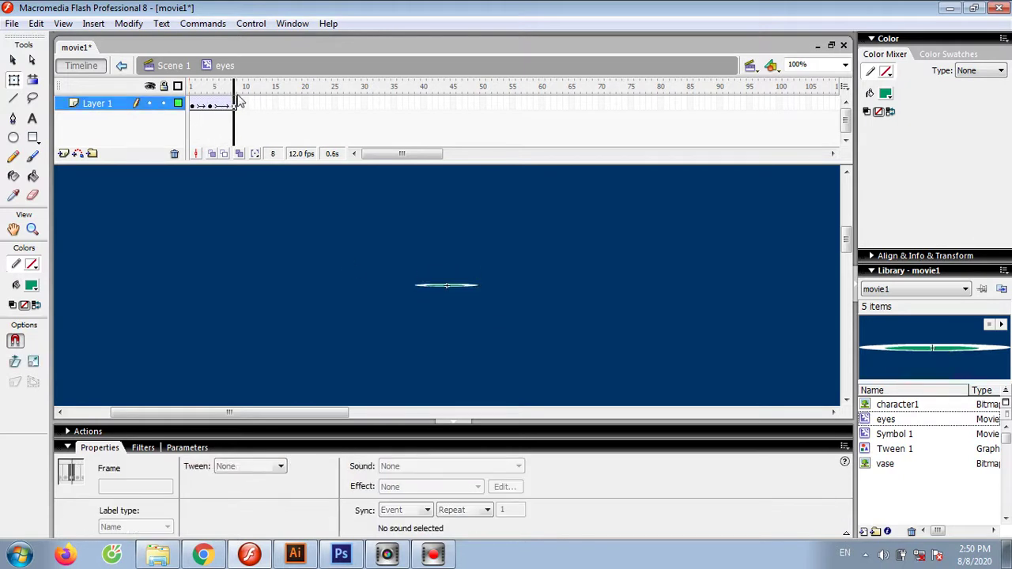
{"action": "left_click", "coordinate": [175, 67]}
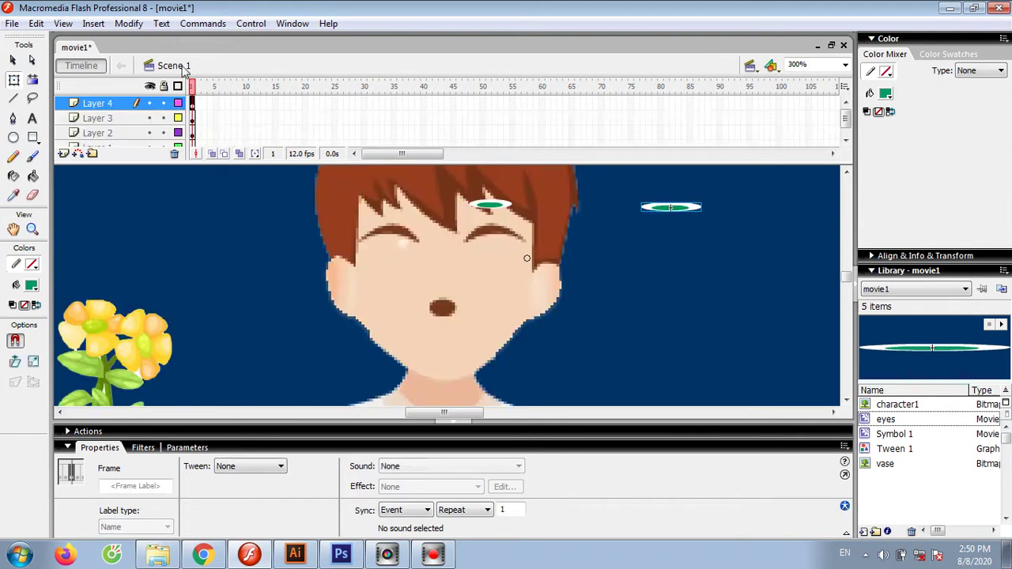
Drag one eyes instance onto the character's left eye and the other onto the right eye
{"action": "left_click", "coordinate": [493, 207]}
{"action": "left_click_drag", "start_coordinate": [493, 207], "coordinate": [395, 257]}
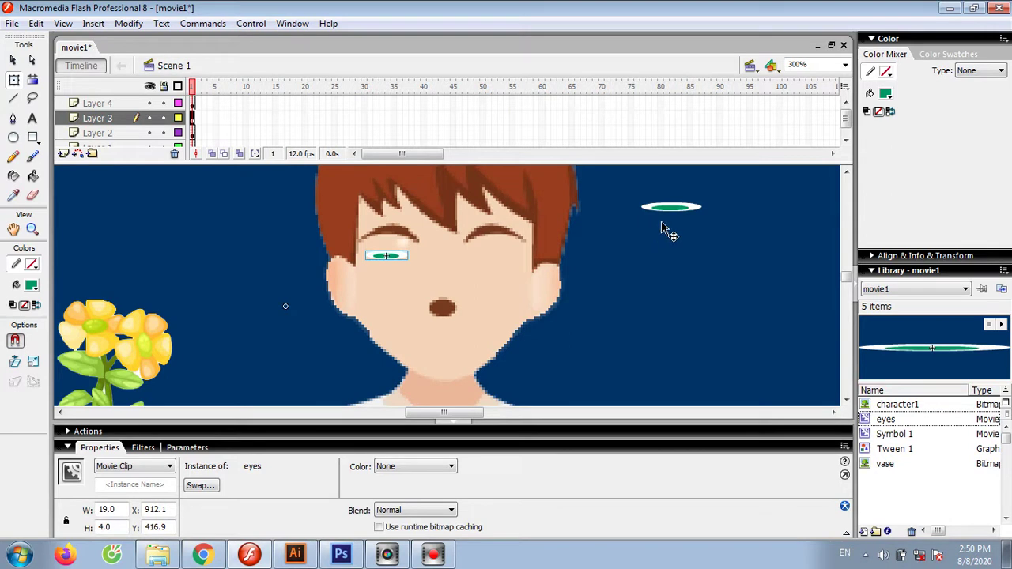
{"action": "left_click_drag", "start_coordinate": [673, 208], "coordinate": [494, 255]}
{"action": "left_click", "coordinate": [576, 309]}
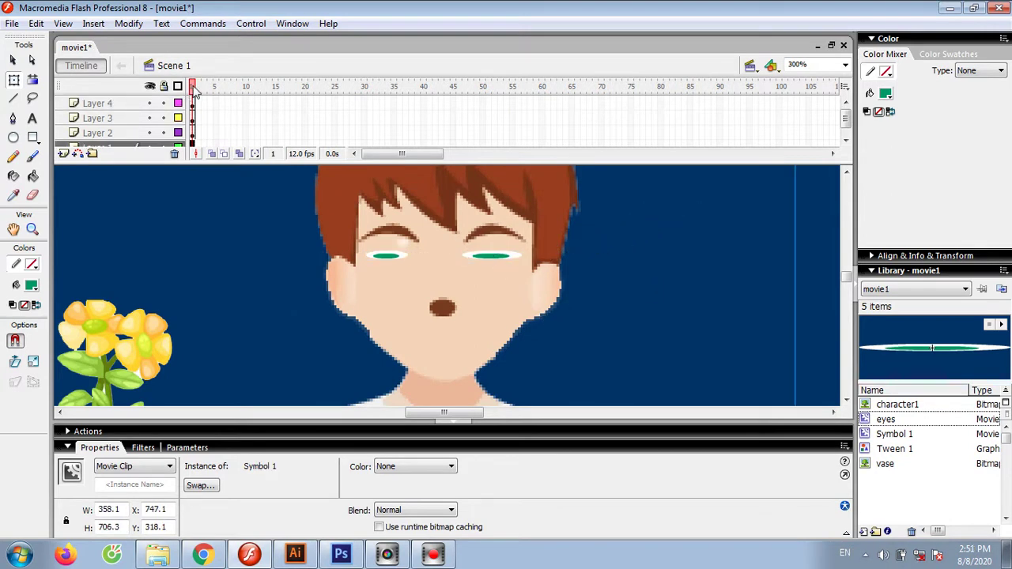
{"action": "key", "text": "ctrl+Return"}
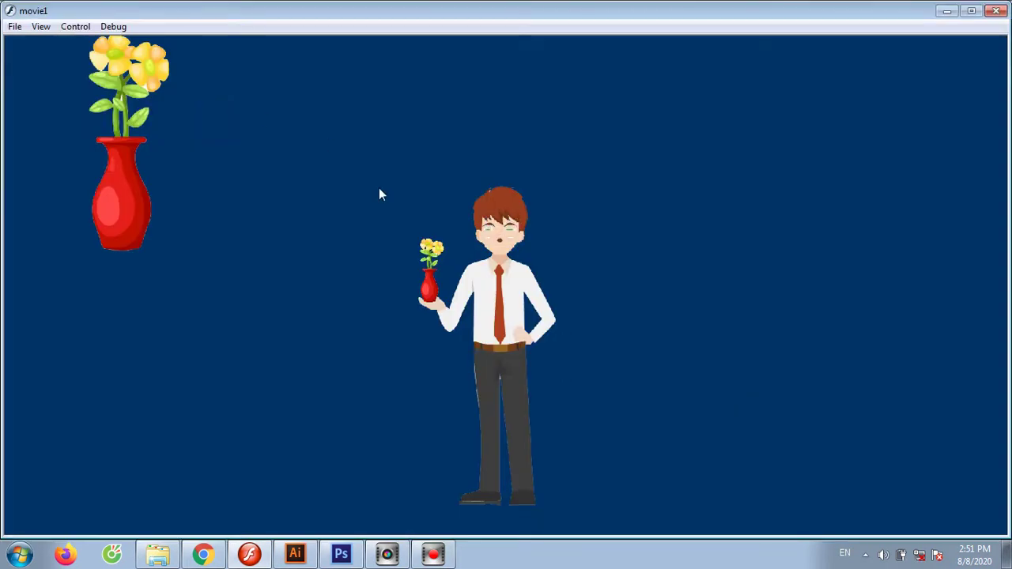
{"action": "left_click", "coordinate": [998, 11]}
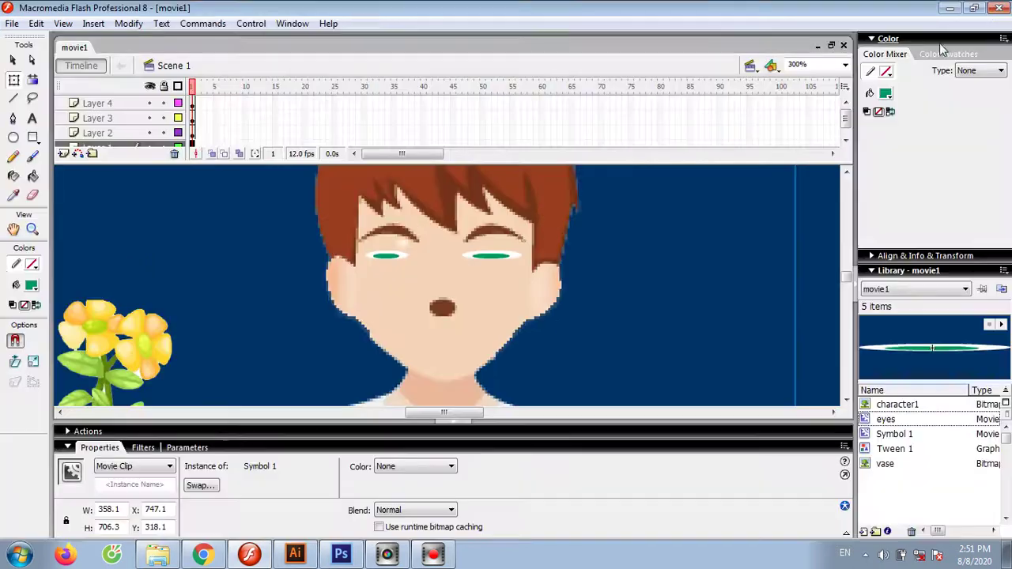
{"action": "left_click", "coordinate": [499, 254]}
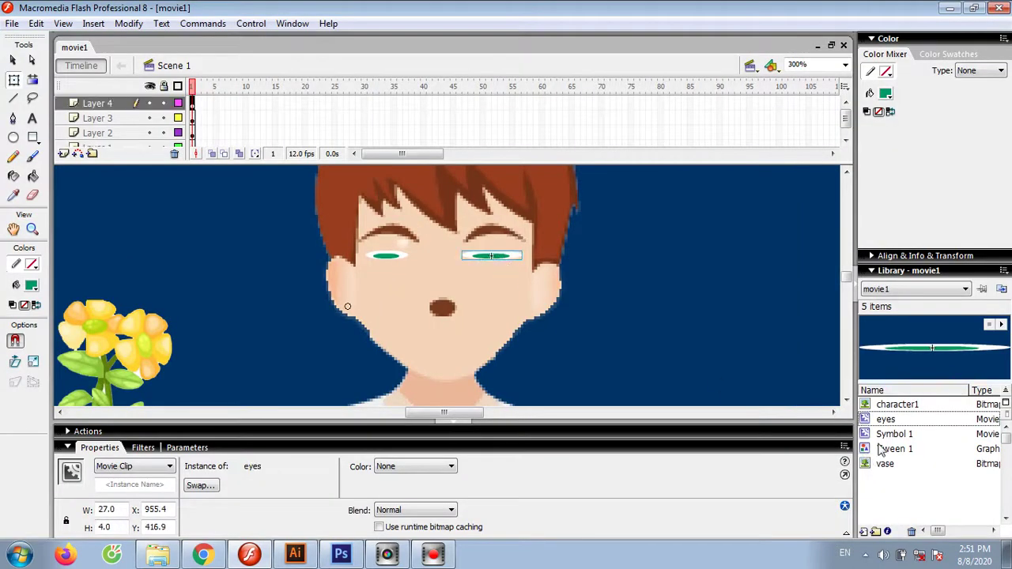
Inside the eyes symbol, shrink the open eye at frame 4 to about half size
{"action": "double_click", "coordinate": [865, 419]}
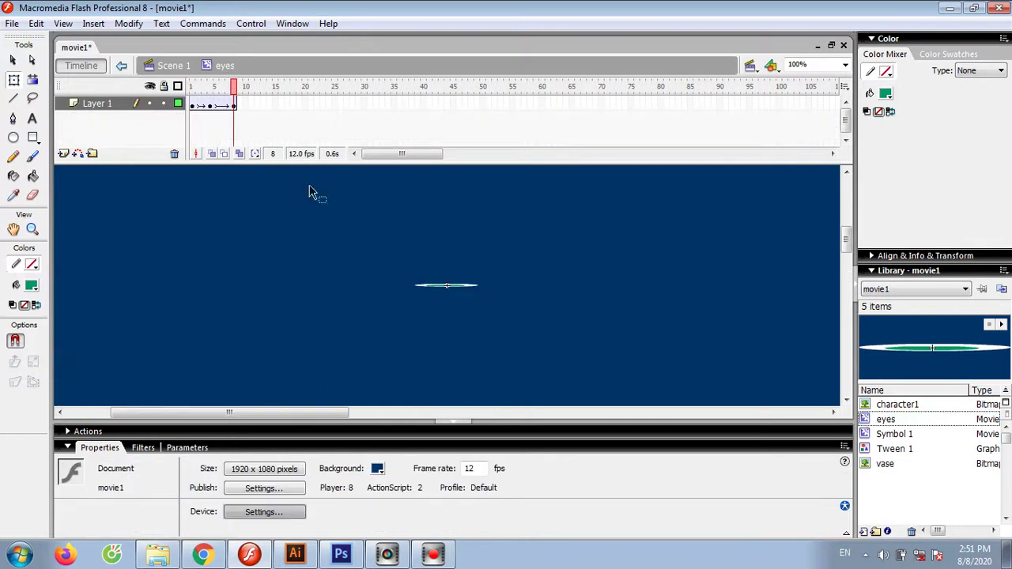
{"action": "left_click", "coordinate": [222, 89]}
{"action": "left_click_drag", "start_coordinate": [222, 89], "coordinate": [211, 89]}
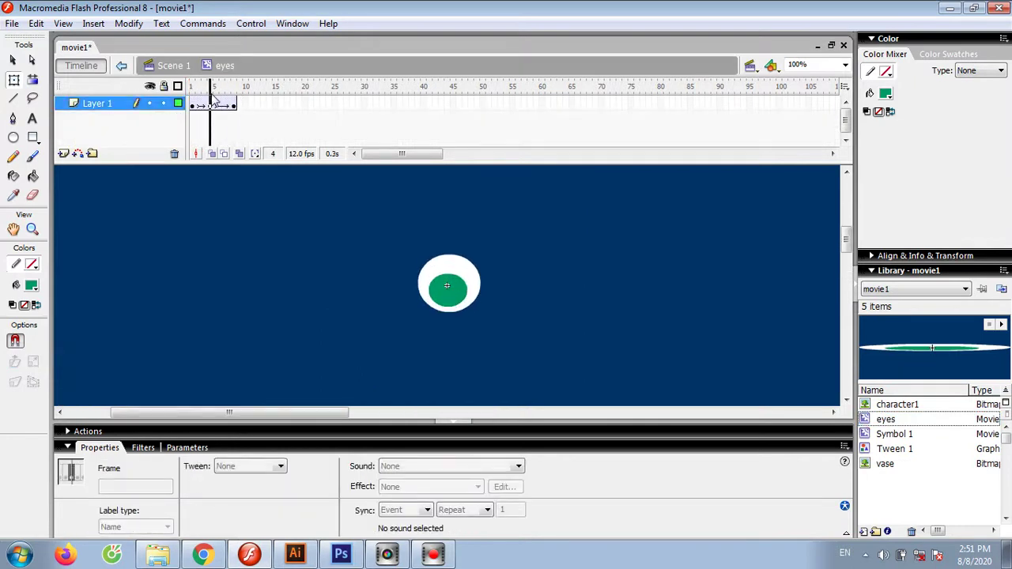
{"action": "left_click", "coordinate": [459, 294]}
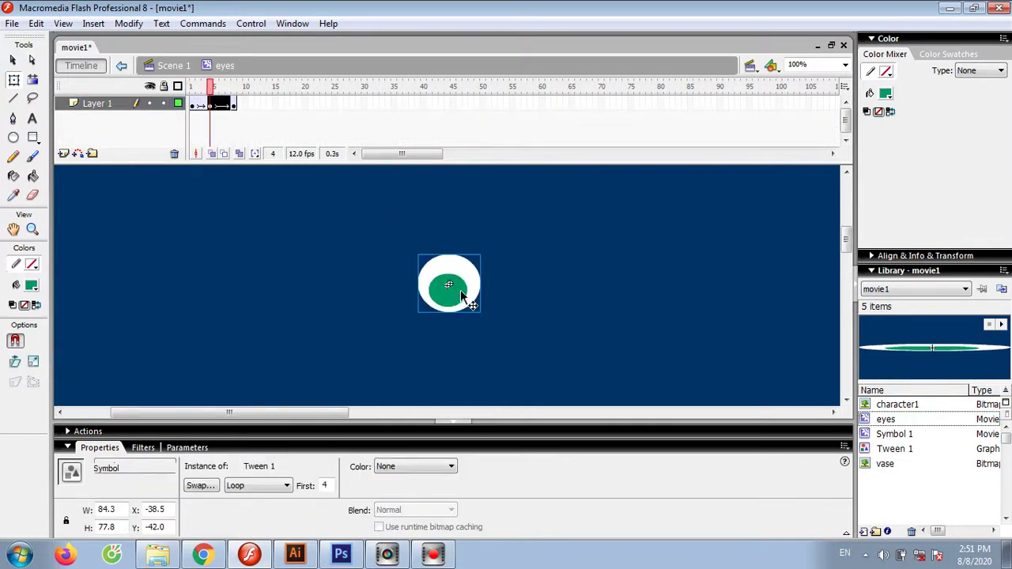
{"action": "left_click", "coordinate": [12, 60]}
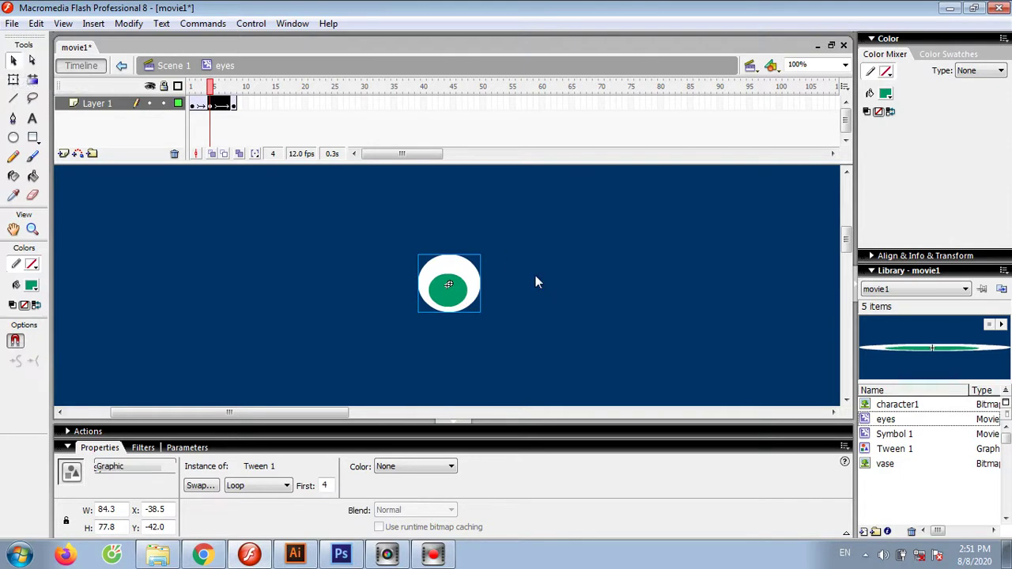
{"action": "key", "text": "q"}
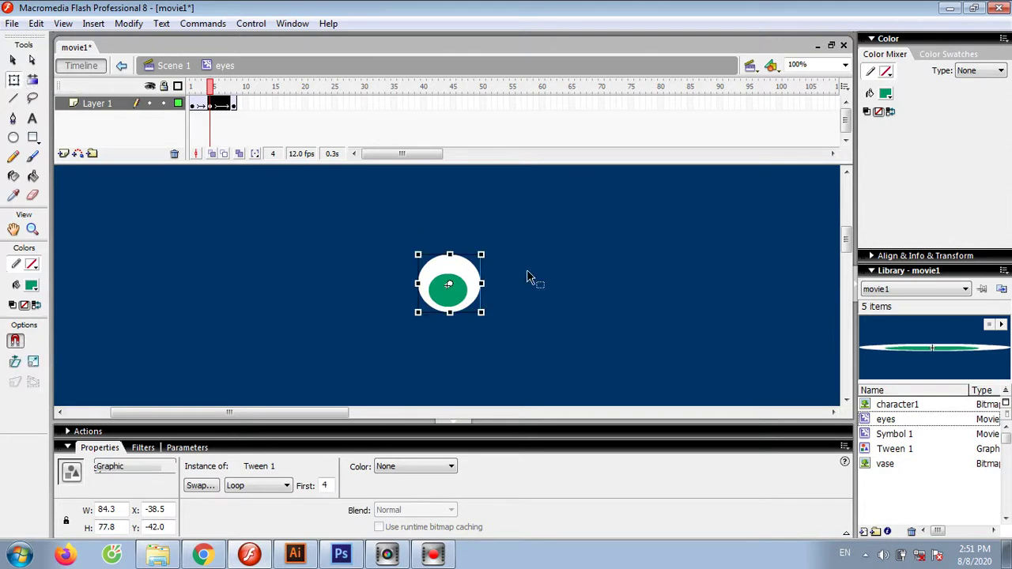
{"action": "left_click_drag", "start_coordinate": [482, 256], "coordinate": [467, 268]}
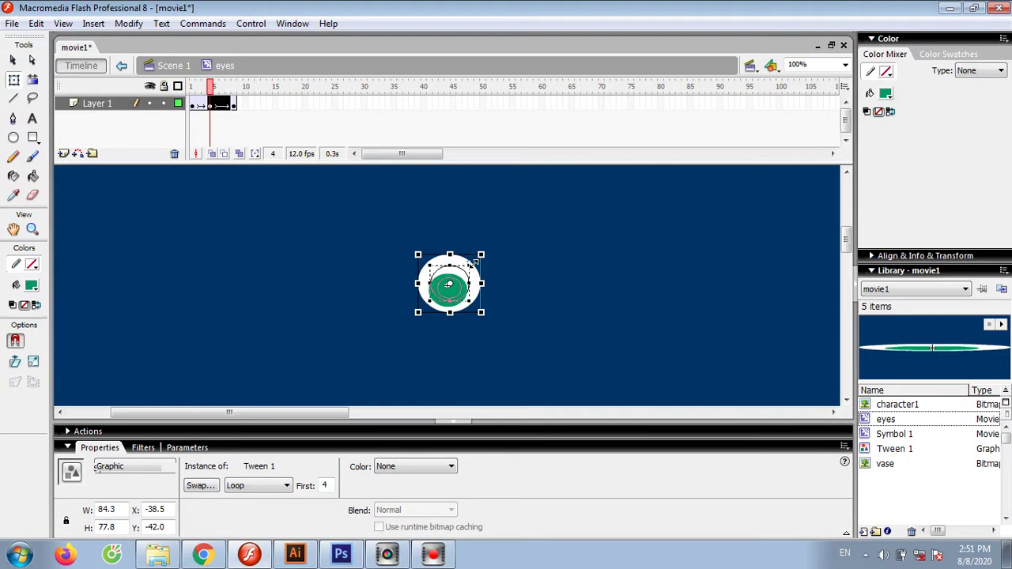
Shrink the eye at frames 1 and 8 to match, leaving frame 8 a thin sliver
{"action": "left_click", "coordinate": [193, 87]}
{"action": "left_click", "coordinate": [193, 105]}
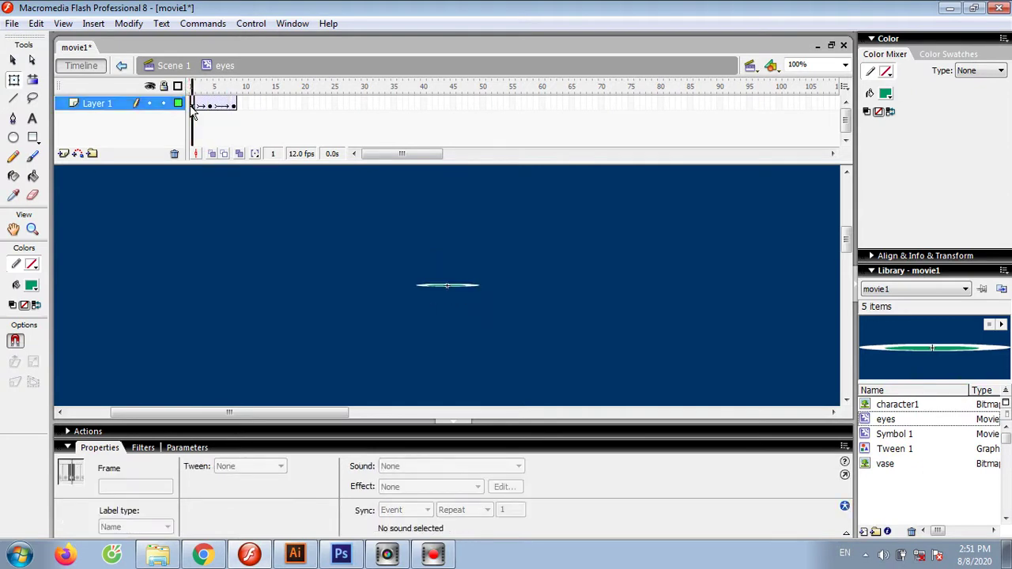
{"action": "left_click_drag", "start_coordinate": [481, 287], "coordinate": [467, 285]}
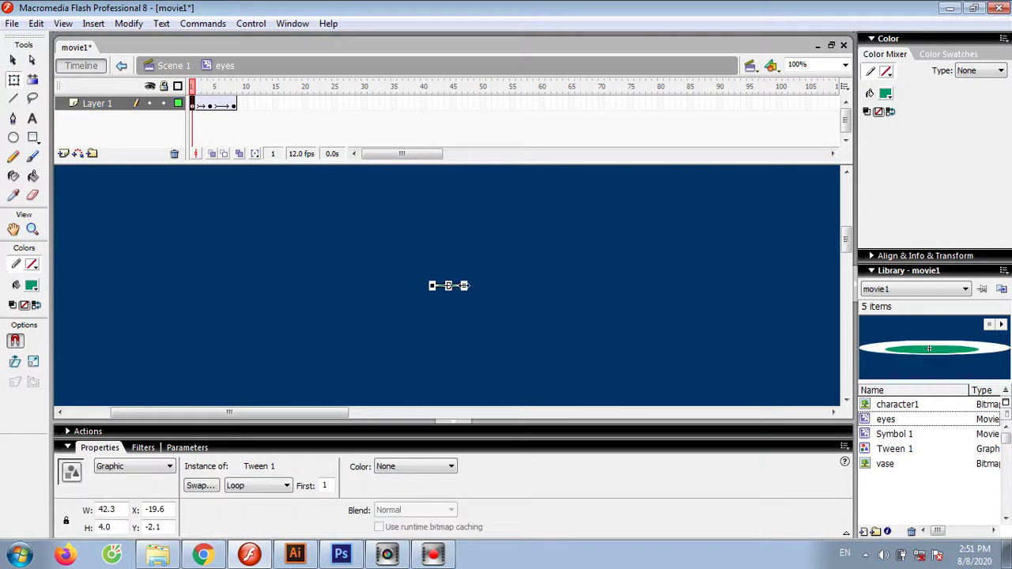
{"action": "left_click", "coordinate": [233, 105]}
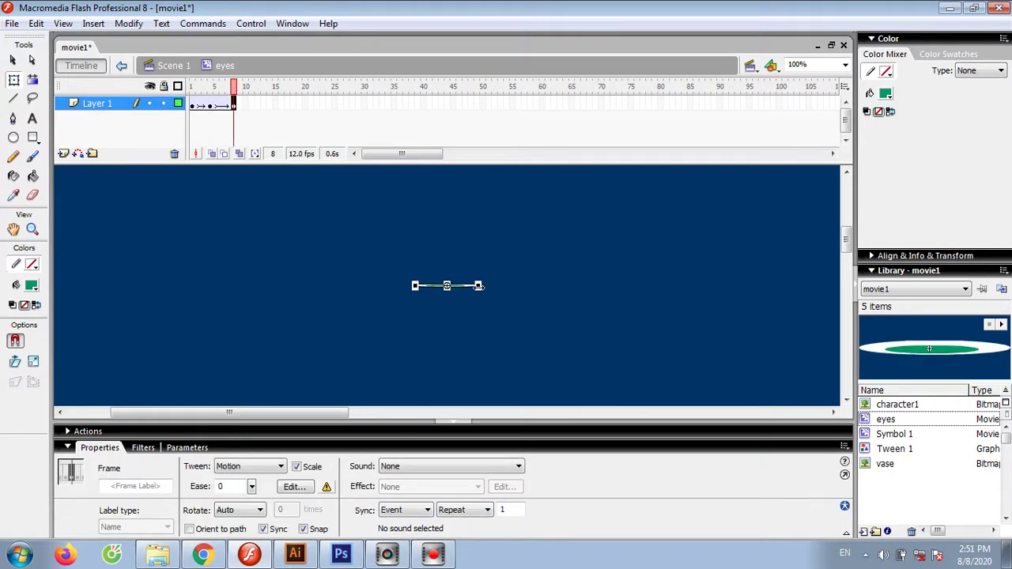
{"action": "left_click_drag", "start_coordinate": [479, 286], "coordinate": [461, 285]}
{"action": "left_click", "coordinate": [456, 264]}
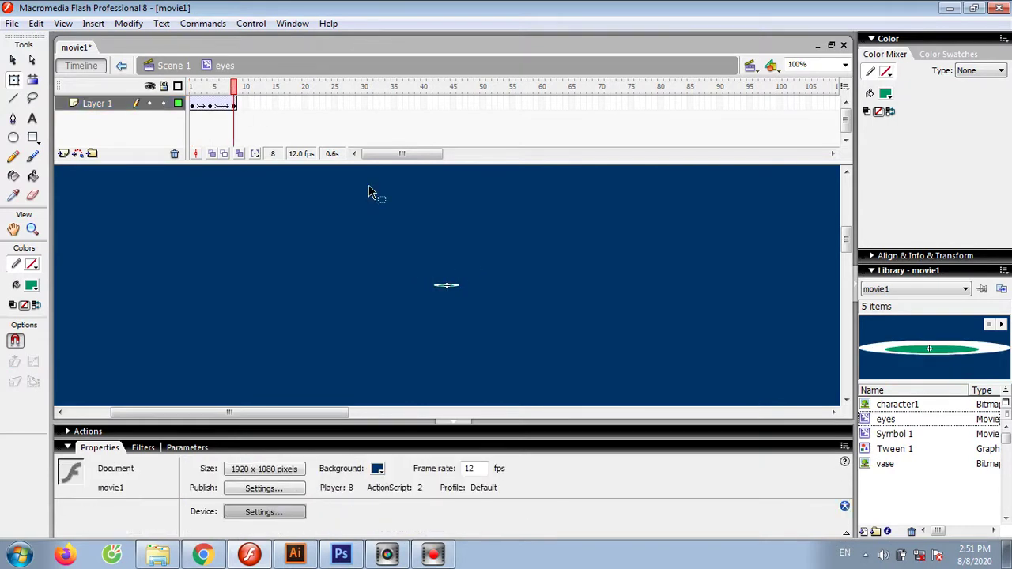
Test-play the movie from Scene 1 to see the smaller eyes blinking
{"action": "left_click", "coordinate": [177, 69]}
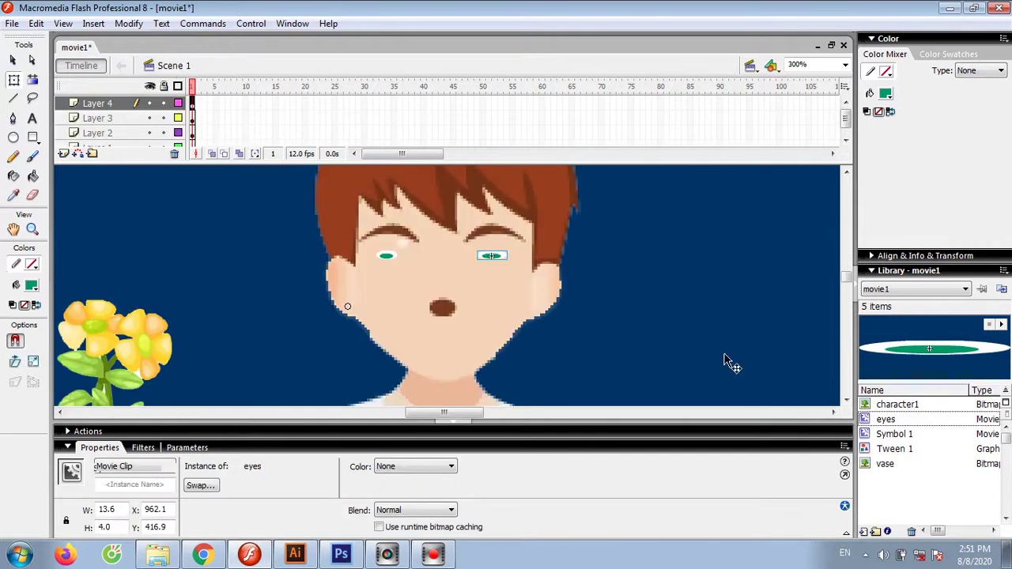
{"action": "key", "text": "ctrl+Return"}
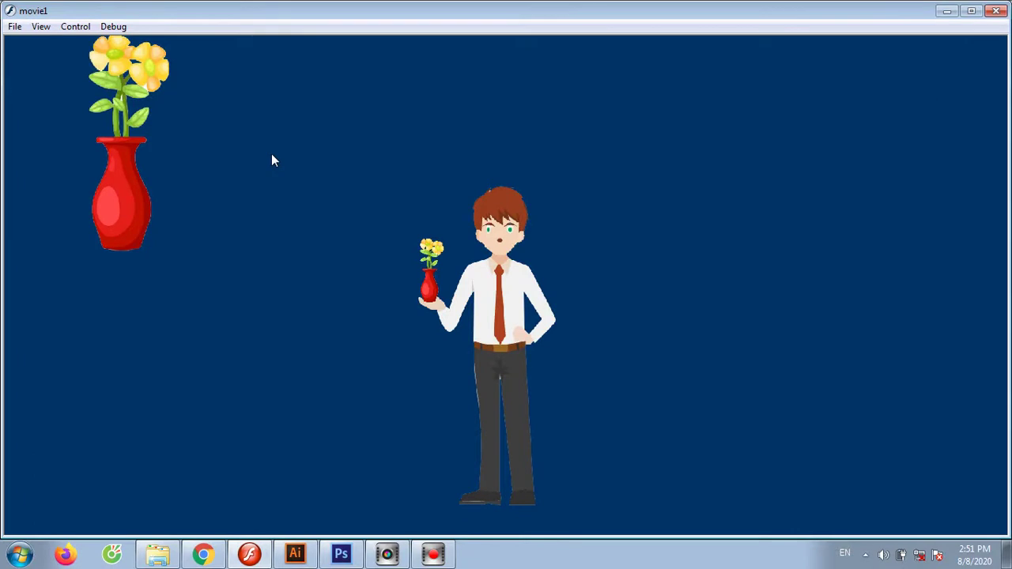
{"action": "left_click", "coordinate": [996, 10]}
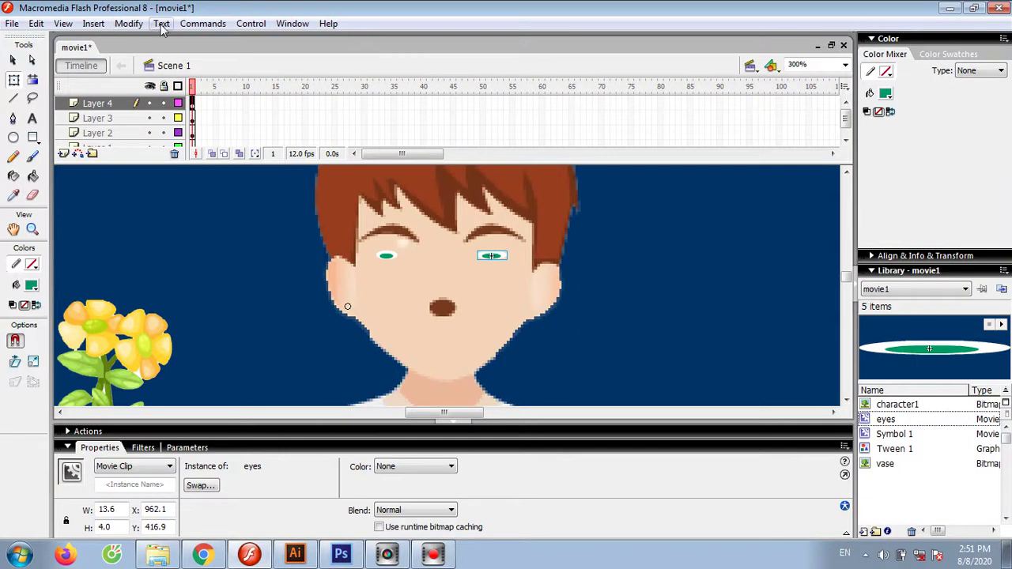
Check the document settings (1920×1080, 12 fps) and close them unchanged
{"action": "left_click", "coordinate": [129, 23]}
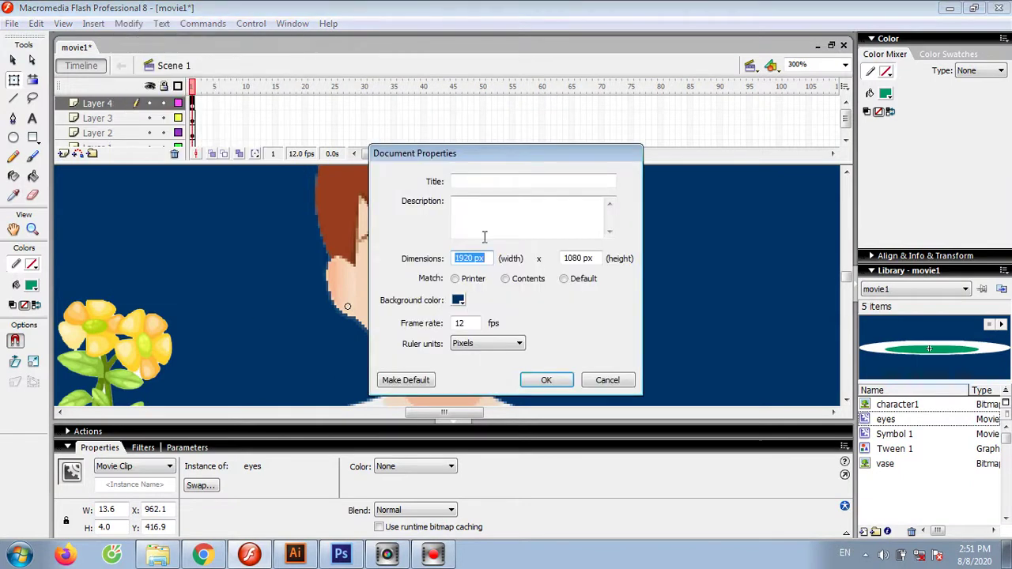
{"action": "left_click", "coordinate": [601, 380]}
{"action": "left_click", "coordinate": [93, 24]}
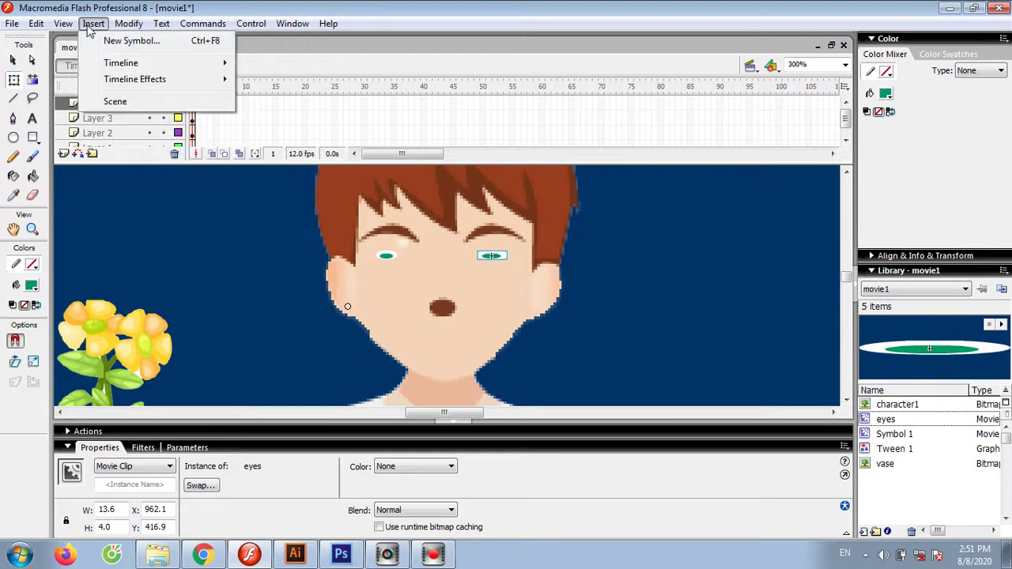
Create a new movie clip symbol named 'mouth'
{"action": "left_click", "coordinate": [127, 40]}
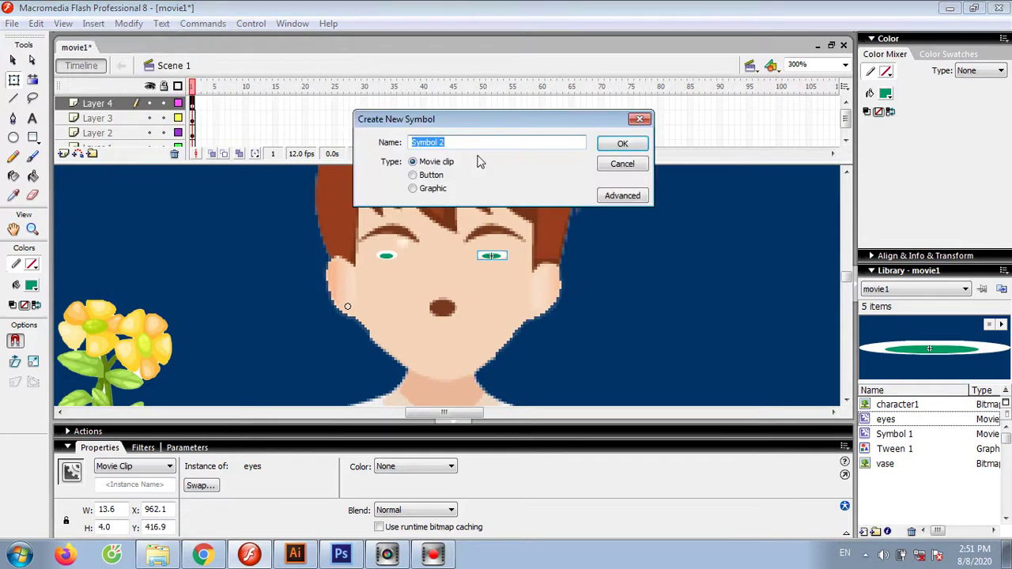
{"action": "type", "text": "mouth"}
{"action": "left_click", "coordinate": [622, 144]}
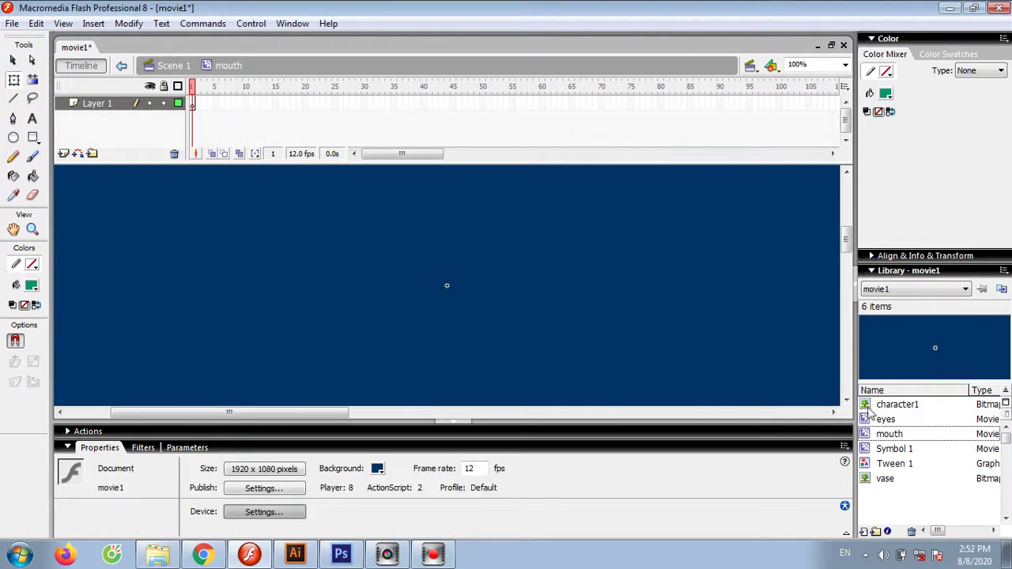
Draw a closed green crescent mouth shape with the Pen tool, then an inner curve
{"action": "left_click", "coordinate": [12, 119]}
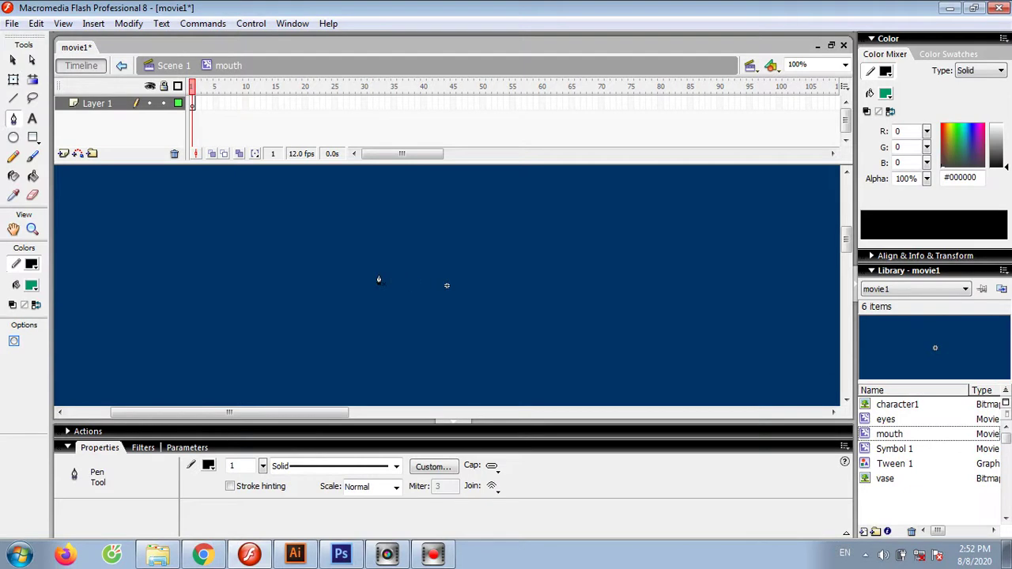
{"action": "left_click_drag", "start_coordinate": [465, 284], "coordinate": [535, 292]}
{"action": "left_click_drag", "start_coordinate": [454, 342], "coordinate": [385, 343]}
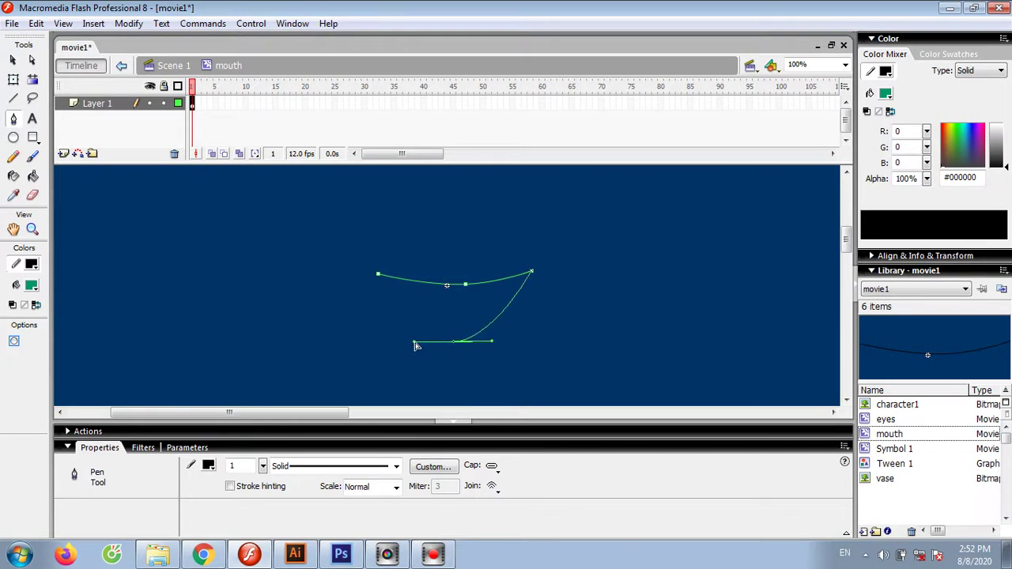
{"action": "left_click", "coordinate": [378, 275]}
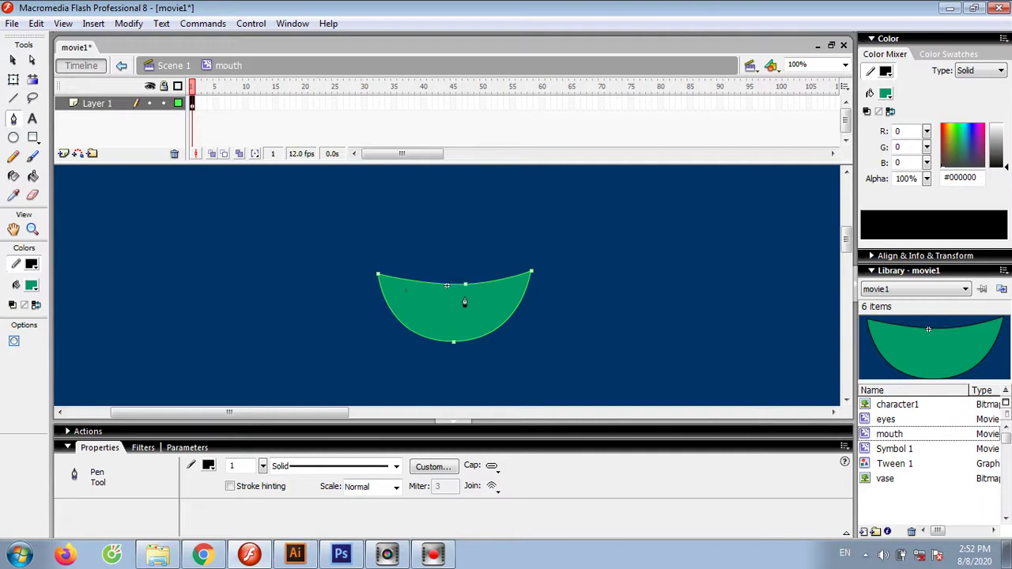
{"action": "left_click_drag", "start_coordinate": [491, 295], "coordinate": [499, 295]}
{"action": "left_click_drag", "start_coordinate": [424, 338], "coordinate": [412, 319]}
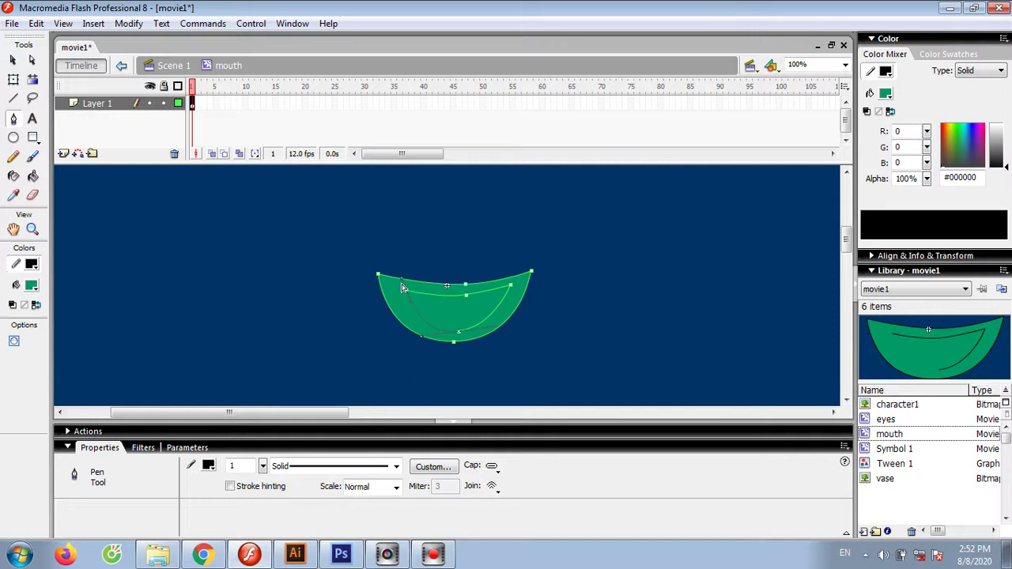
Close the inner mouth path and fill the inner area red #FF0000
{"action": "left_click", "coordinate": [406, 292]}
{"action": "left_click", "coordinate": [13, 62]}
{"action": "left_click", "coordinate": [451, 311]}
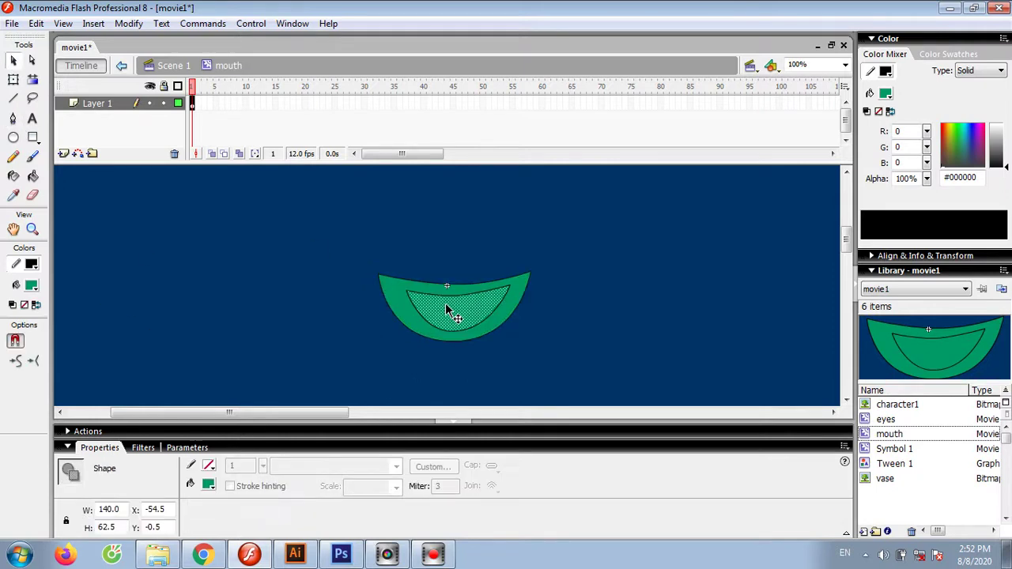
{"action": "left_click", "coordinate": [947, 128]}
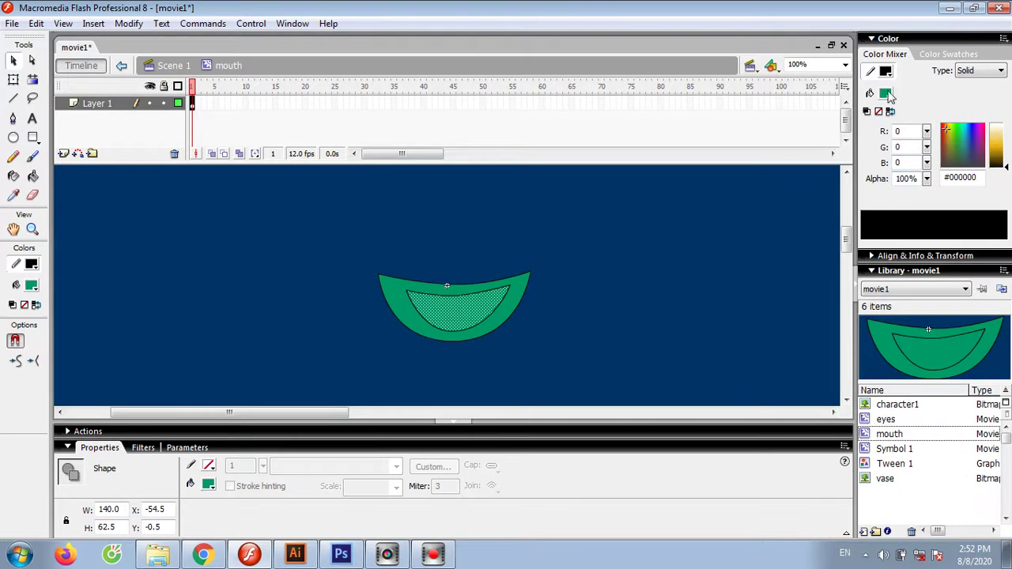
{"action": "left_click", "coordinate": [886, 93]}
{"action": "left_click", "coordinate": [826, 188]}
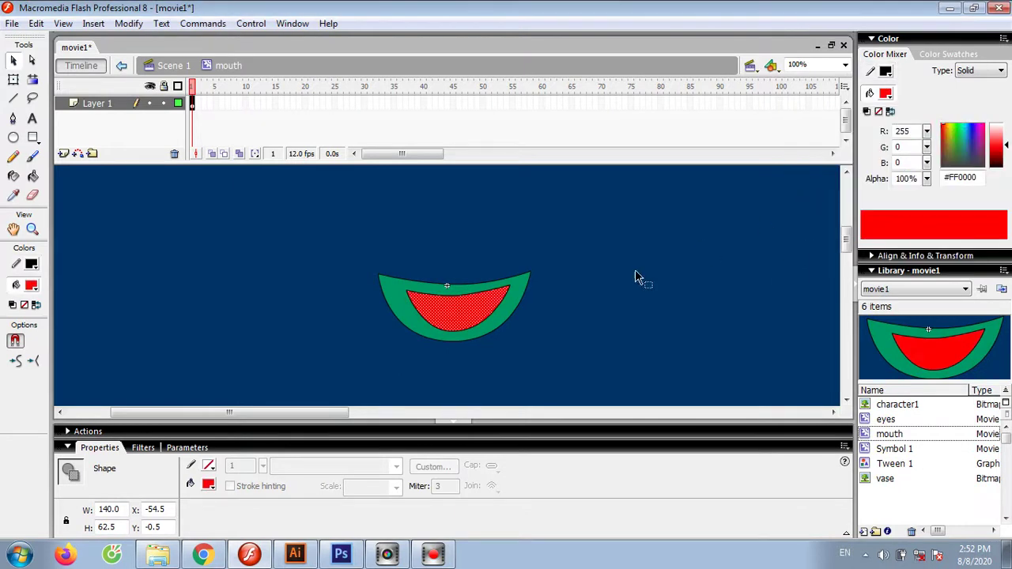
Fill the mouth's outer rim light grey #CCCCCC
{"action": "left_click", "coordinate": [519, 298]}
{"action": "left_click", "coordinate": [891, 95]}
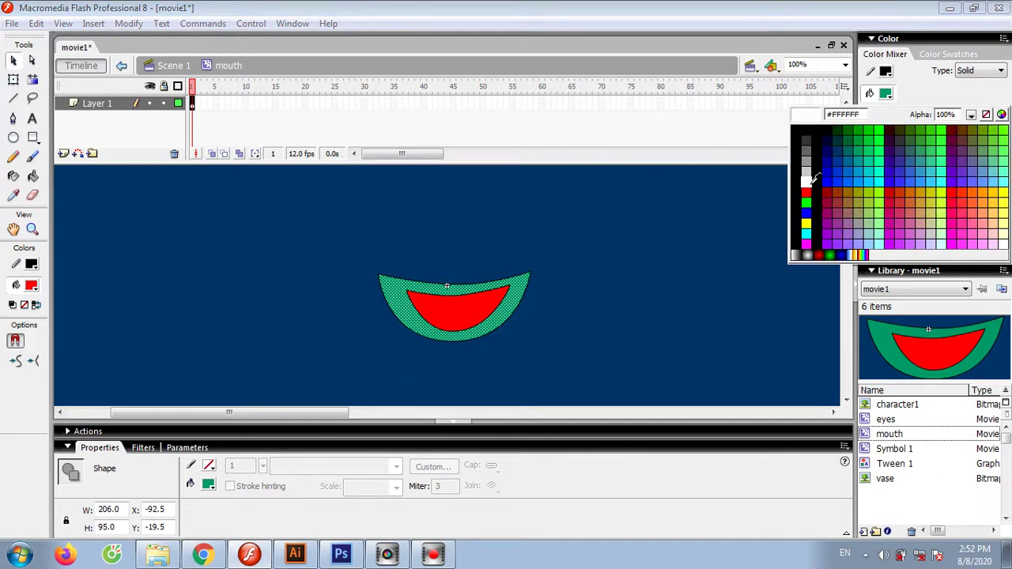
{"action": "left_click", "coordinate": [807, 174]}
{"action": "left_click", "coordinate": [589, 291]}
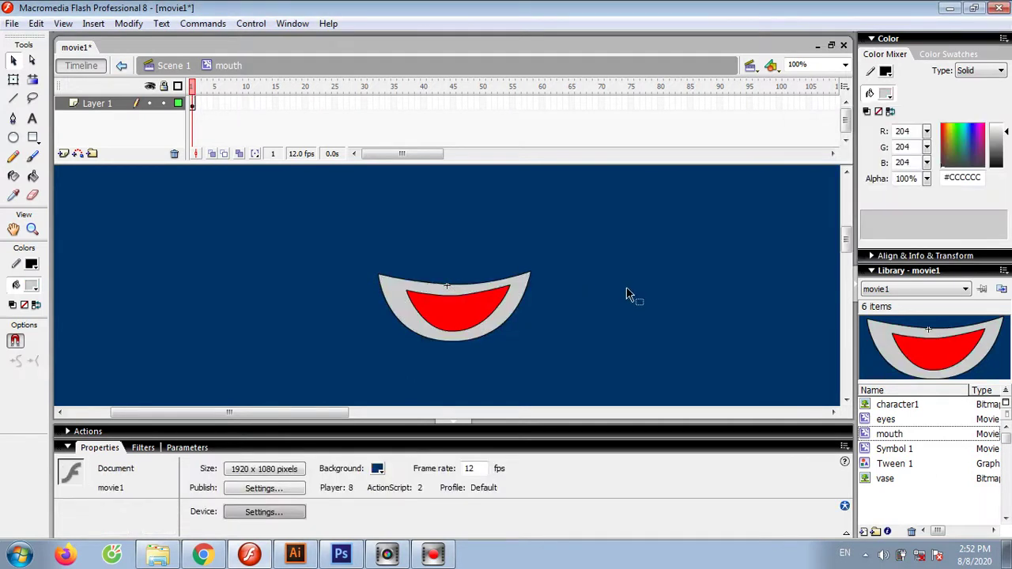
{"action": "left_click", "coordinate": [197, 107]}
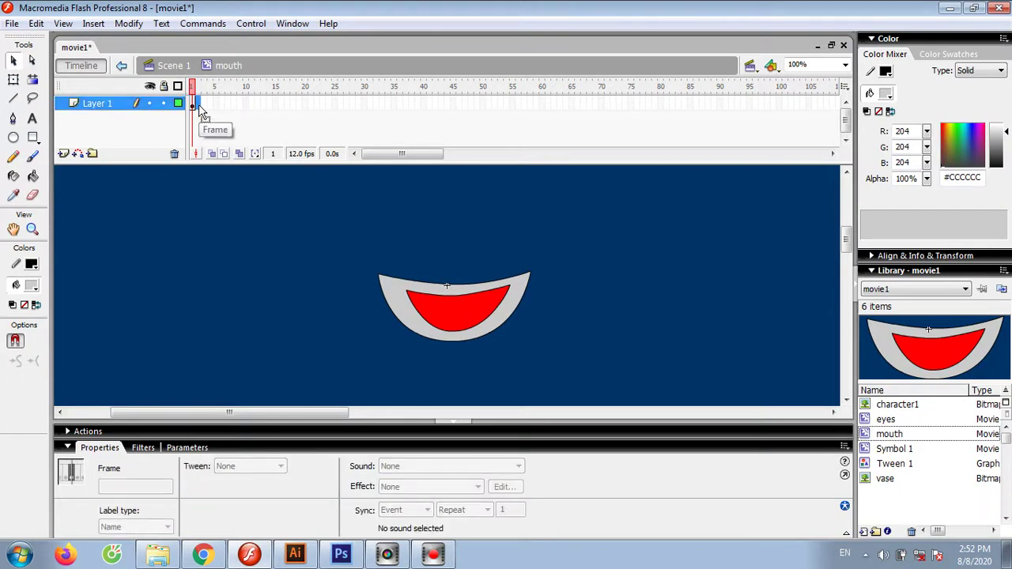
Add a blank keyframe at frame 2 of the mouth symbol and draw a thin grey closed-mouth crescent
{"action": "right_click", "coordinate": [199, 106]}
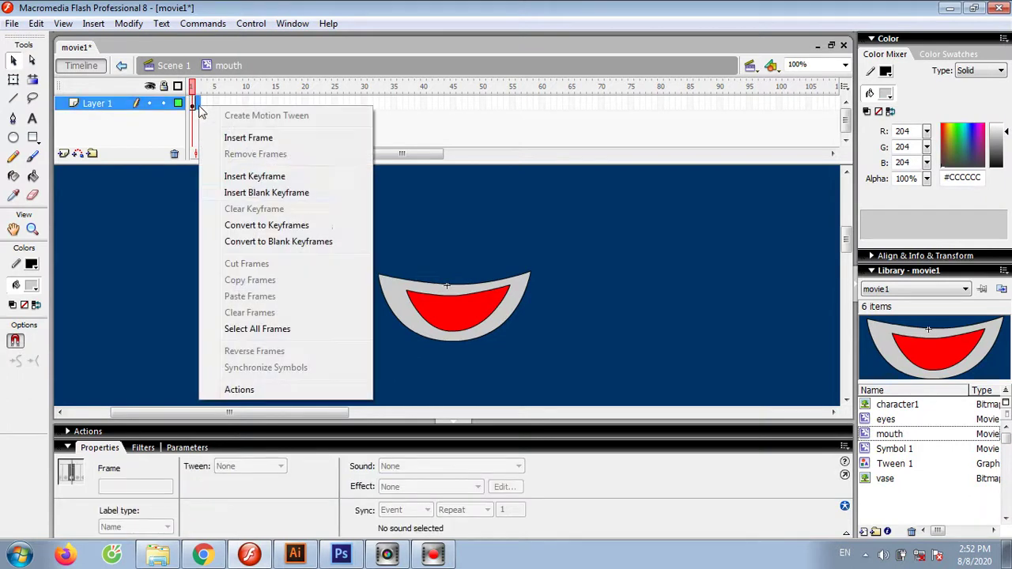
{"action": "left_click", "coordinate": [251, 194]}
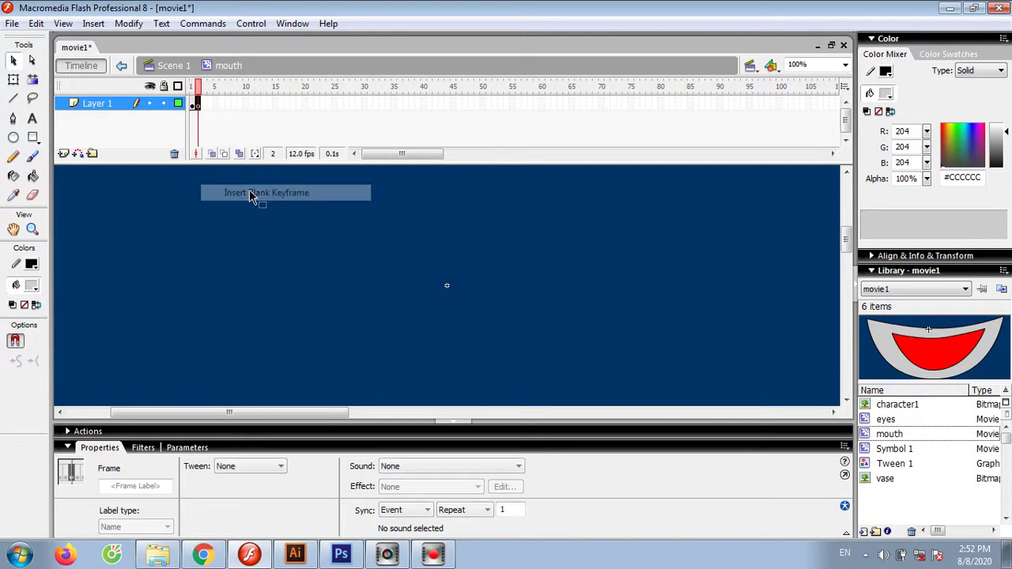
{"action": "left_click", "coordinate": [14, 99]}
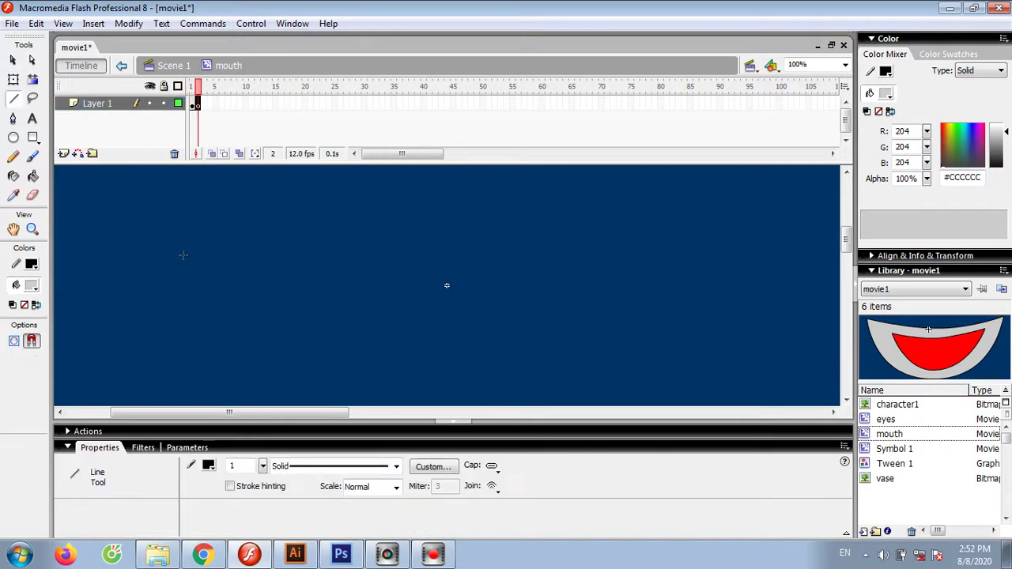
{"action": "left_click", "coordinate": [13, 118]}
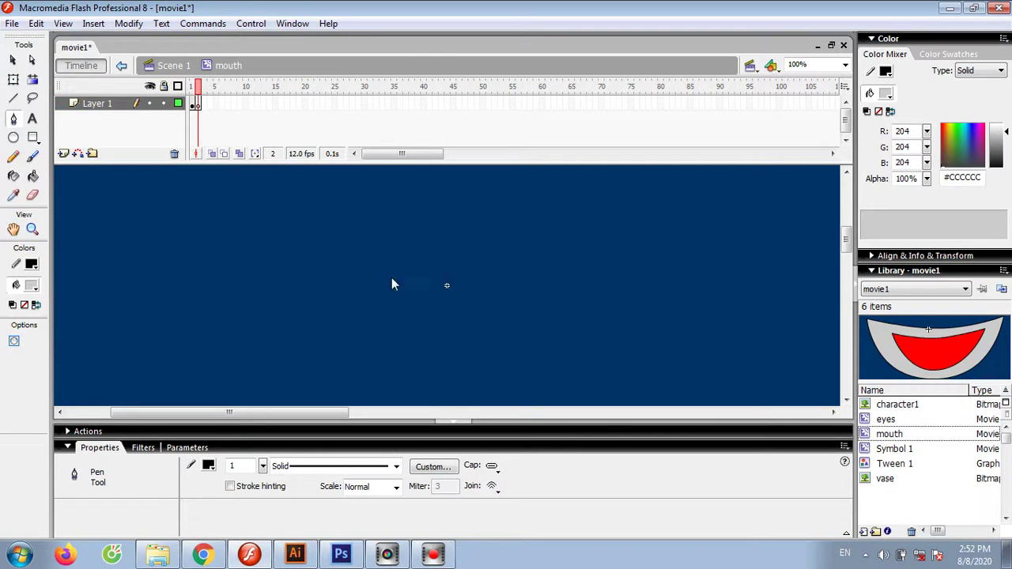
{"action": "left_click_drag", "start_coordinate": [473, 272], "coordinate": [522, 288]}
{"action": "left_click", "coordinate": [469, 278]}
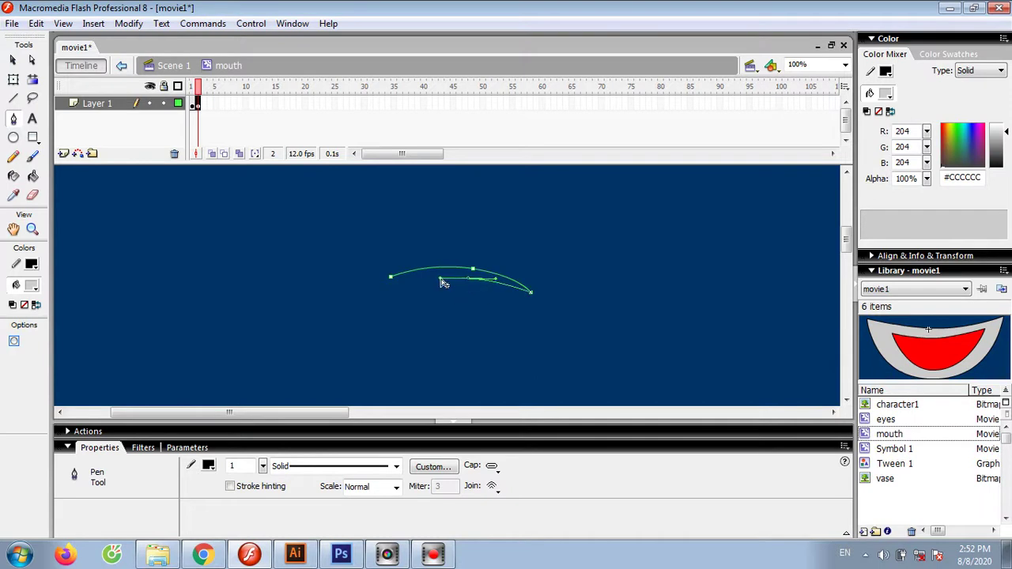
{"action": "left_click", "coordinate": [391, 278]}
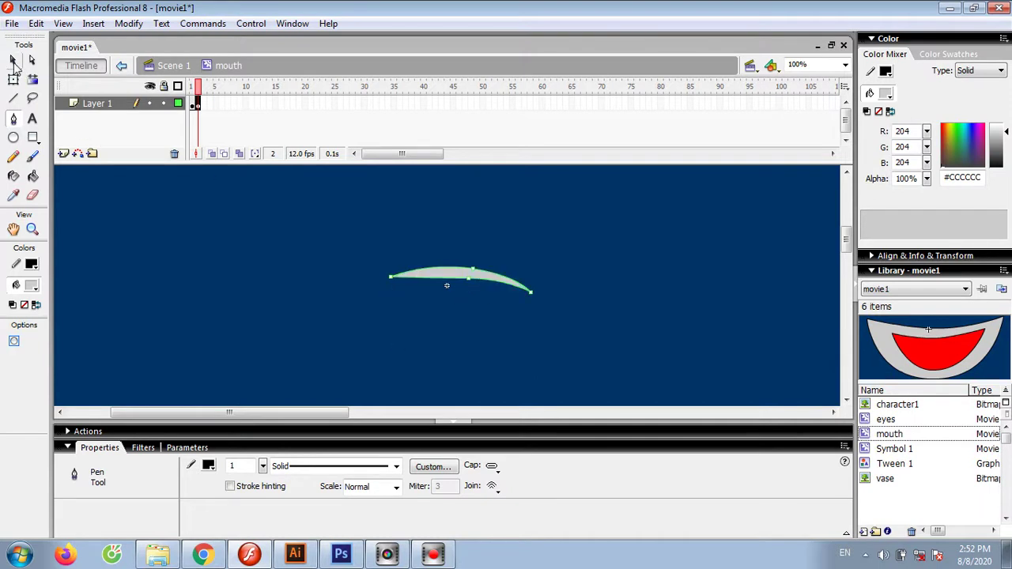
Go back to frame 1 of the mouth symbol and return to Scene 1
{"action": "left_click", "coordinate": [13, 61]}
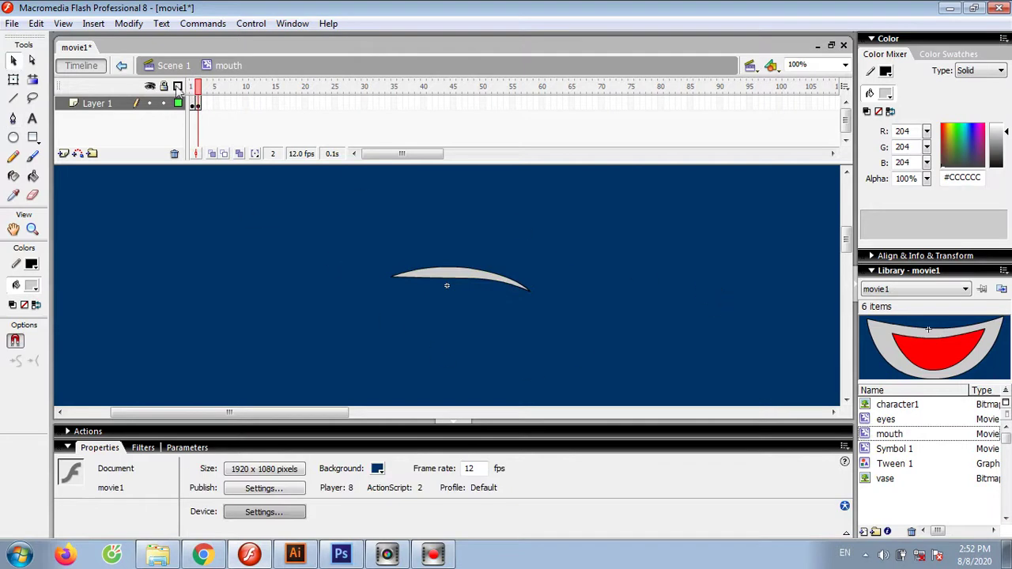
{"action": "left_click_drag", "start_coordinate": [198, 88], "coordinate": [195, 95]}
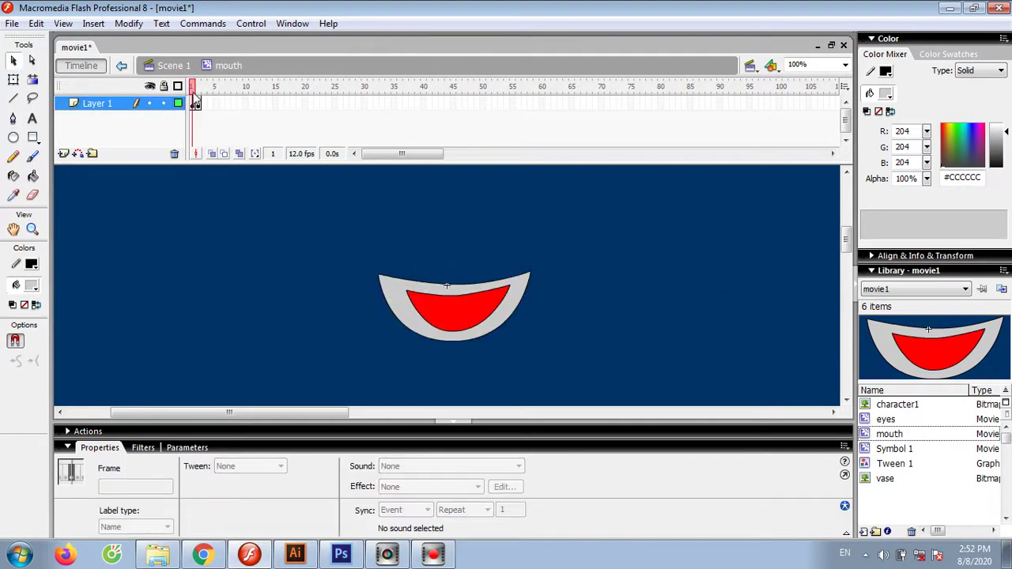
{"action": "left_click", "coordinate": [176, 67]}
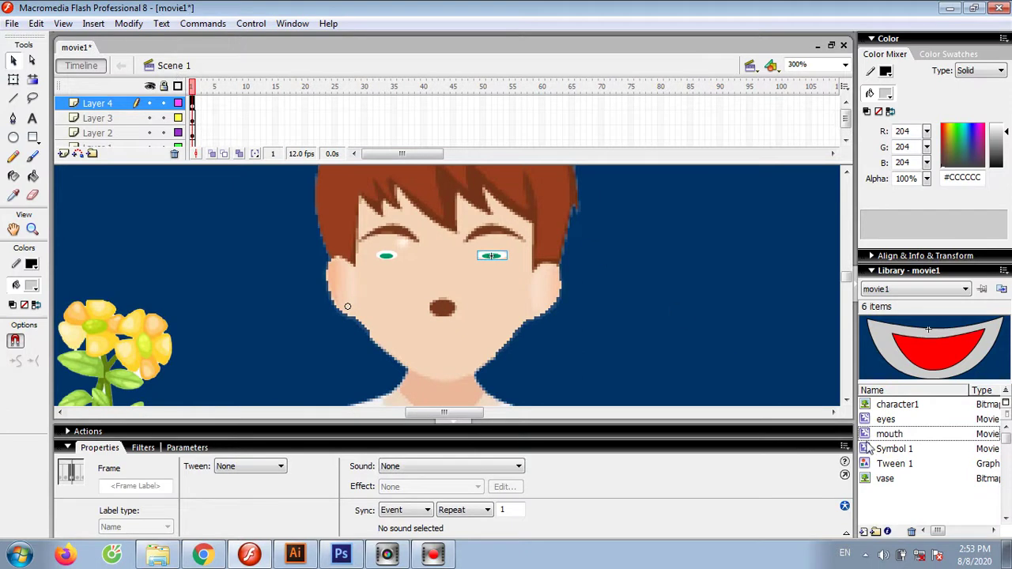
Drag the mouth symbol onto the face and scale it down to sit below the nose
{"action": "left_click_drag", "start_coordinate": [884, 434], "coordinate": [470, 316]}
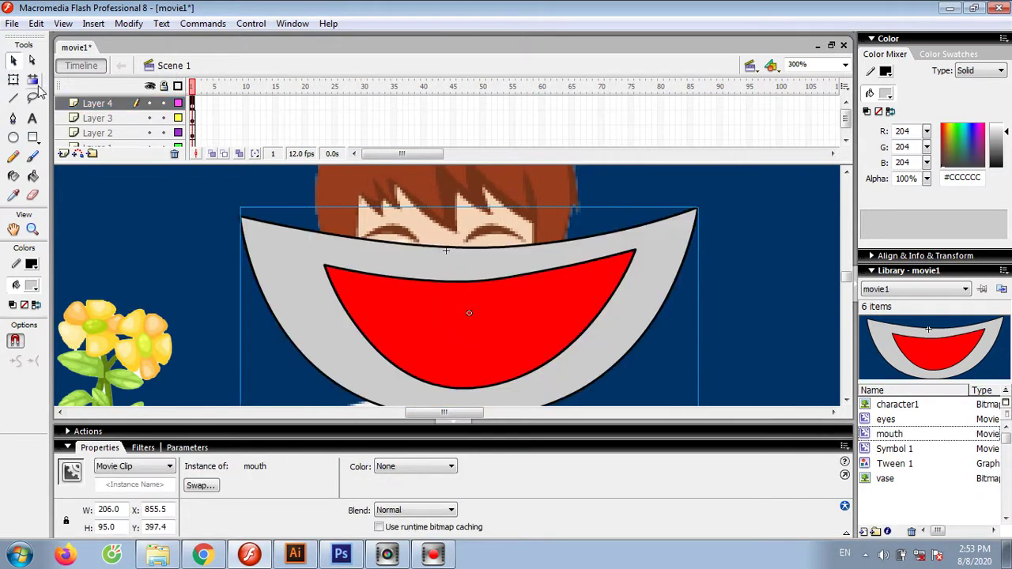
{"action": "left_click", "coordinate": [14, 80]}
{"action": "mouse_move", "coordinate": [256, 209]}
{"action": "left_mouse_down"}
{"action": "mouse_move", "coordinate": [441, 301]}
{"action": "mouse_move", "coordinate": [435, 356]}
{"action": "left_mouse_up"}
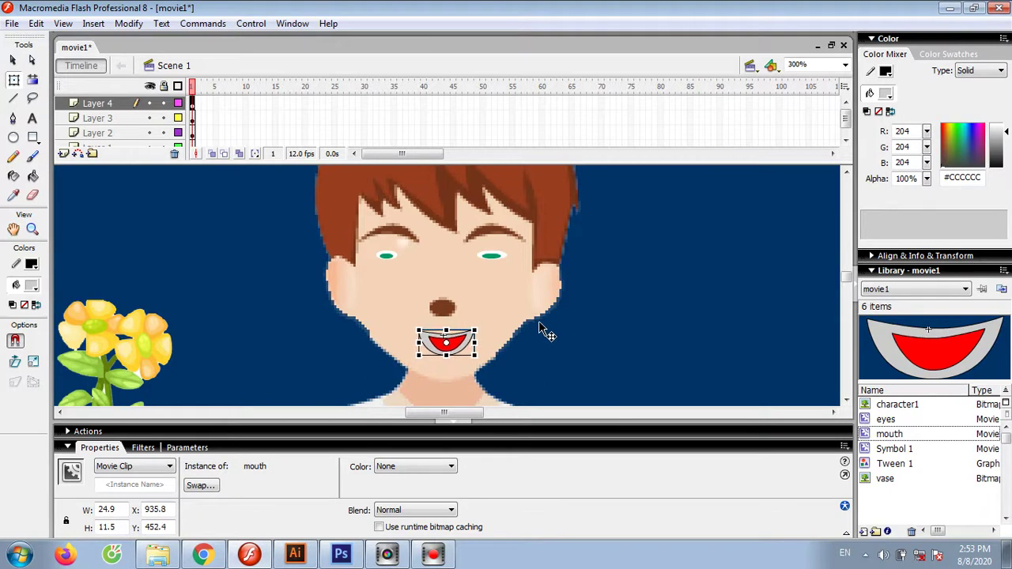
{"action": "left_click", "coordinate": [581, 338]}
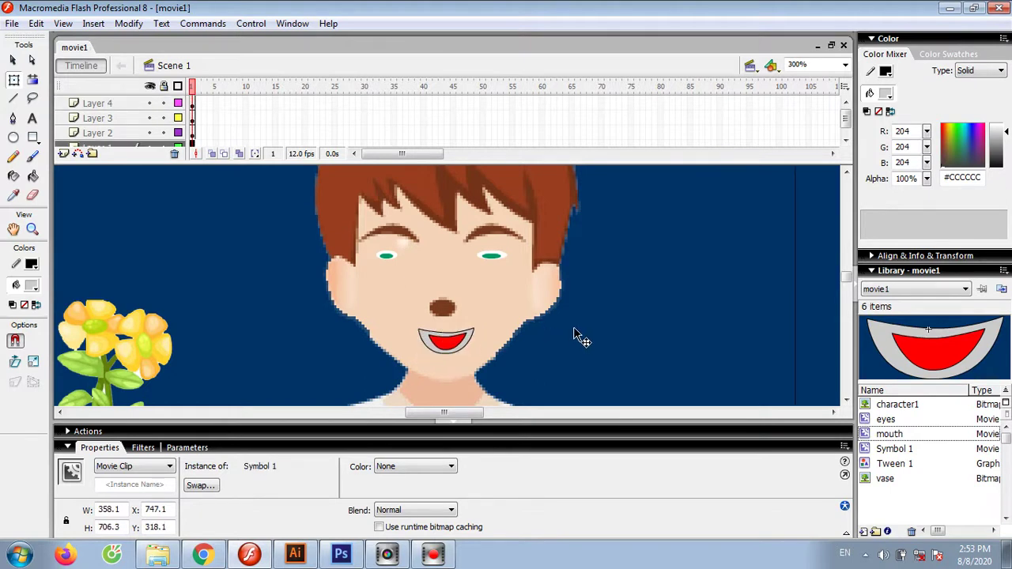
Test-play the animation, then zoom the stage out to about 38% to see everything
{"action": "key", "text": "ctrl+Return"}
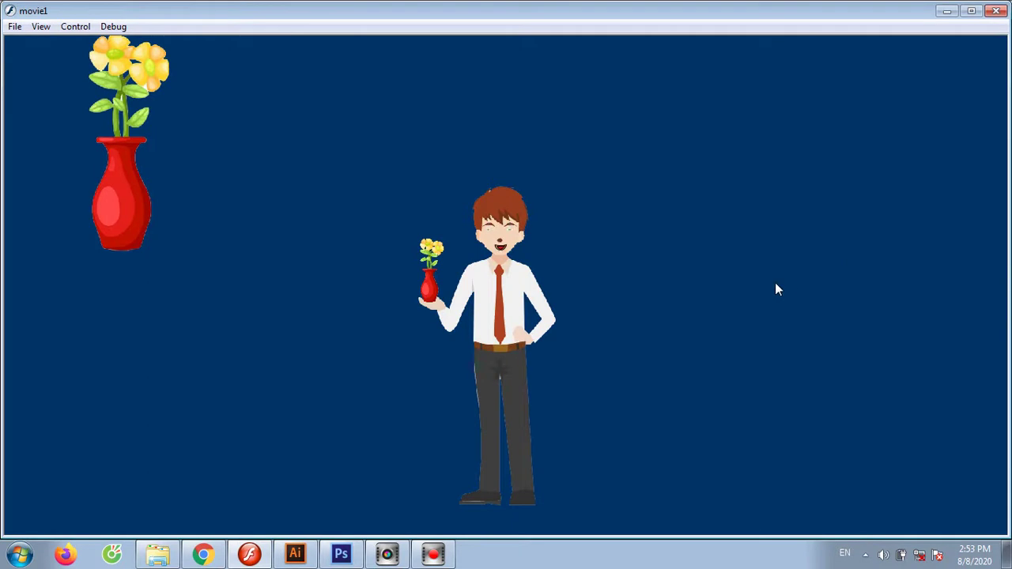
{"action": "left_click", "coordinate": [996, 10]}
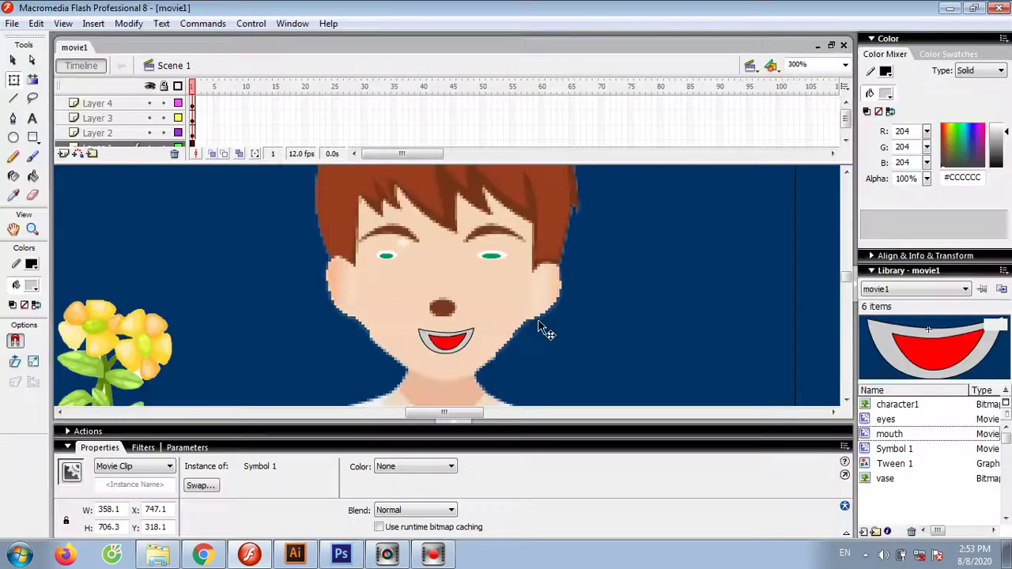
{"action": "key", "text": "z"}
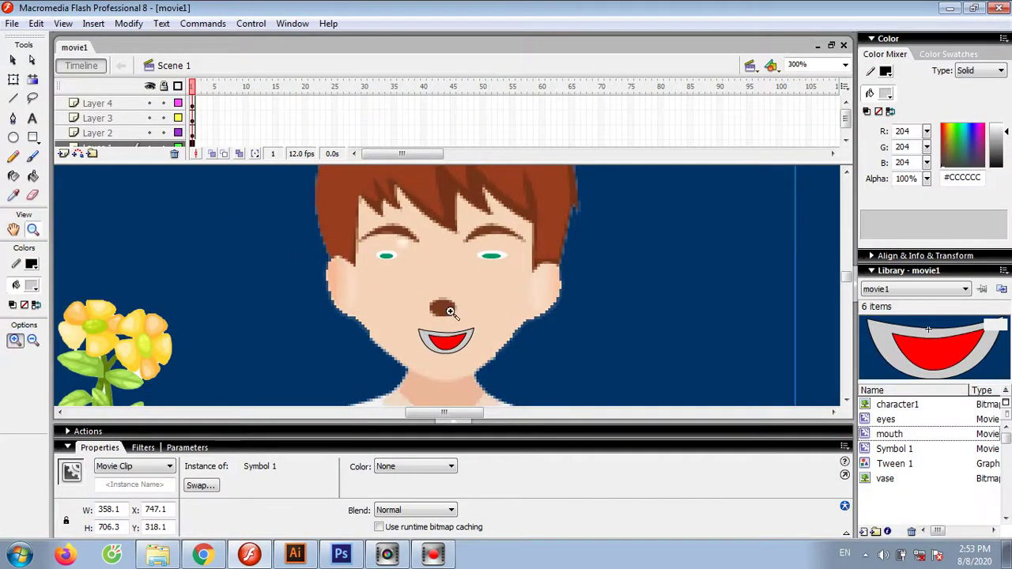
{"action": "left_click", "coordinate": [431, 316], "text": "alt"}
{"action": "left_click", "coordinate": [473, 313], "text": "alt"}
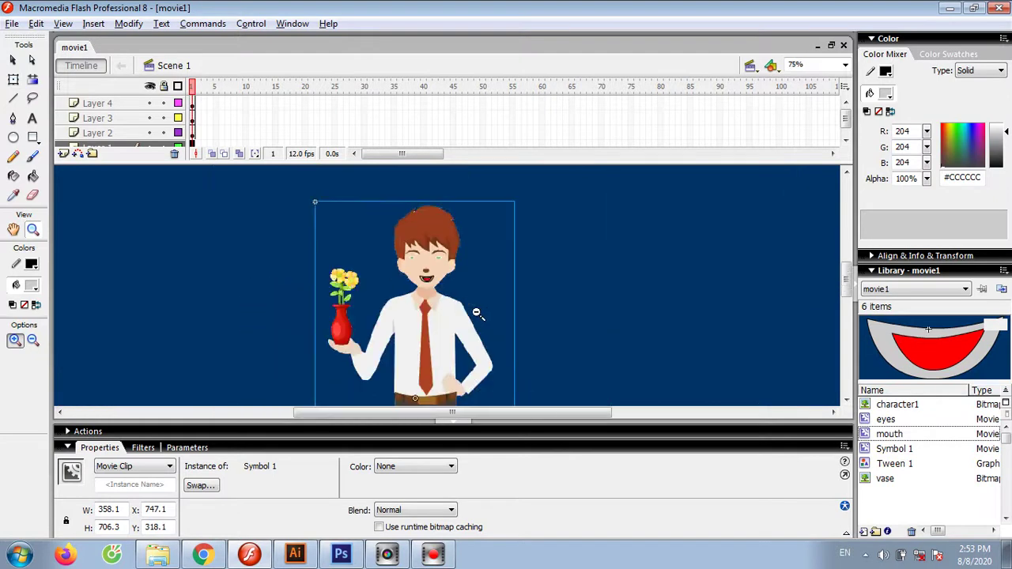
Delete the large red vase from the stage and test-play the animation again
{"action": "left_click", "coordinate": [13, 61]}
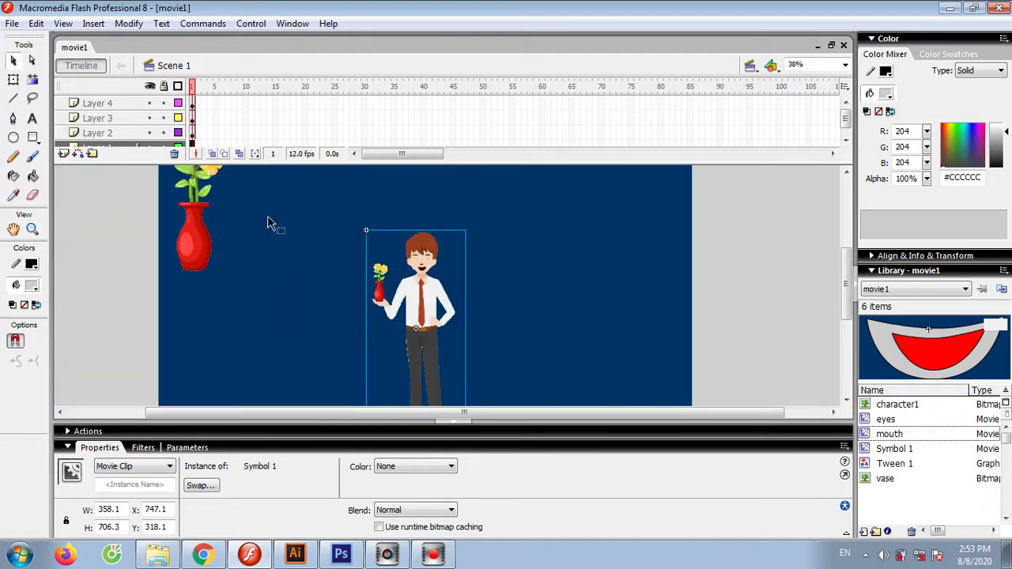
{"action": "left_click", "coordinate": [204, 249]}
{"action": "key", "text": "Delete"}
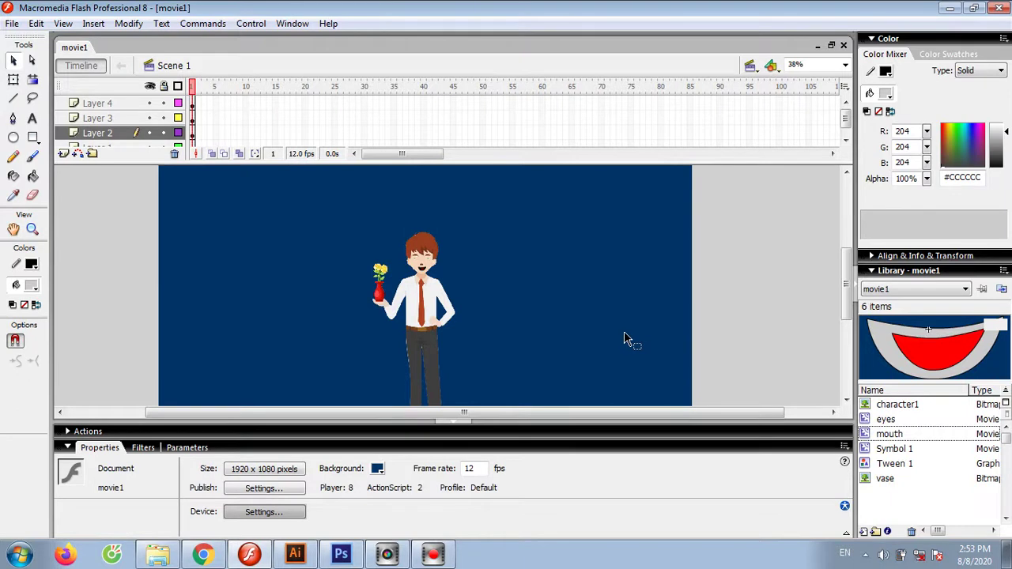
{"action": "key", "text": "ctrl+Return"}
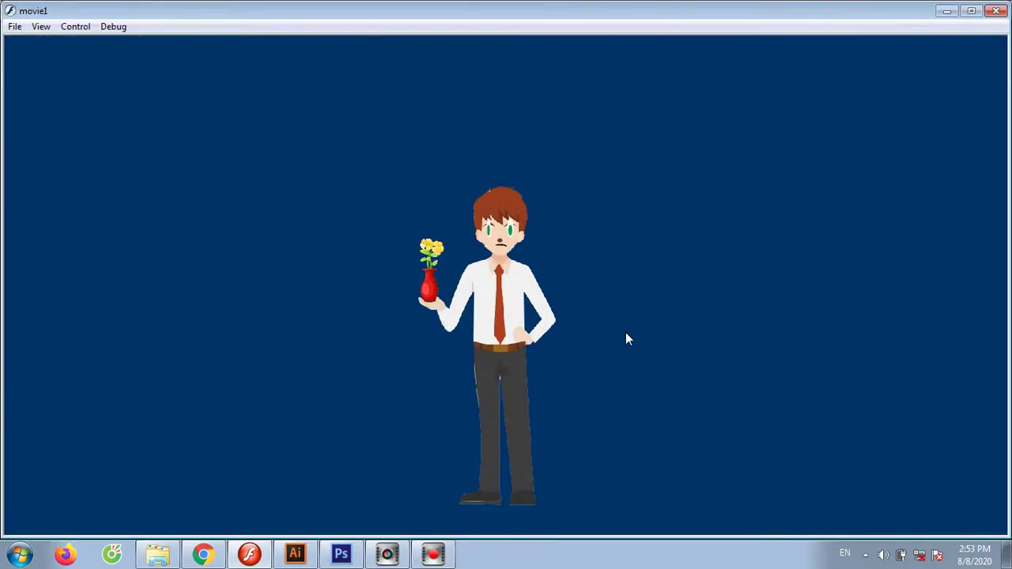
{"action": "left_click", "coordinate": [996, 10]}
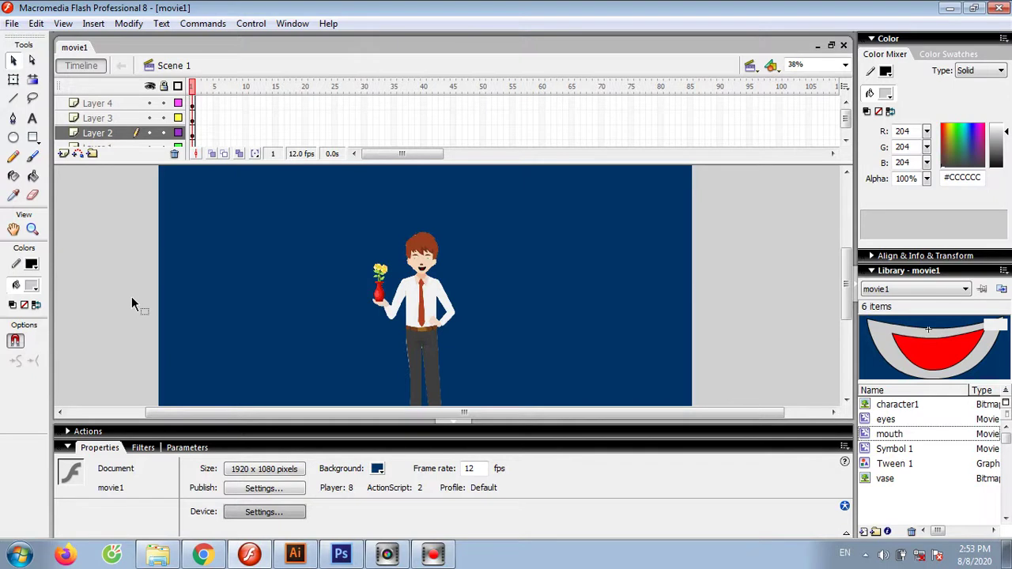
Insert a keyframe at frame 150 on Layer 1
{"action": "left_click", "coordinate": [395, 153]}
{"action": "left_click", "coordinate": [846, 139]}
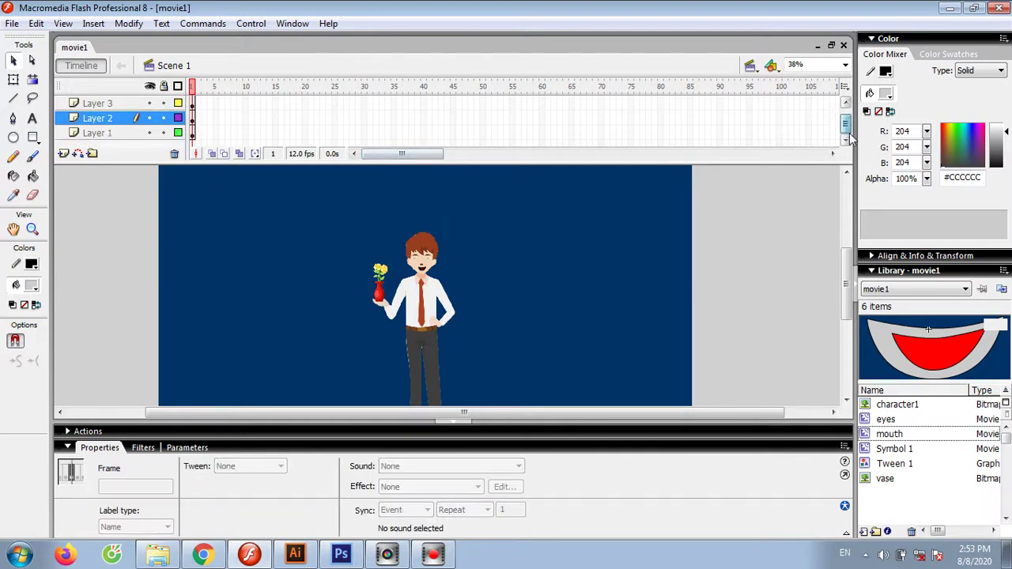
{"action": "left_click", "coordinate": [193, 135]}
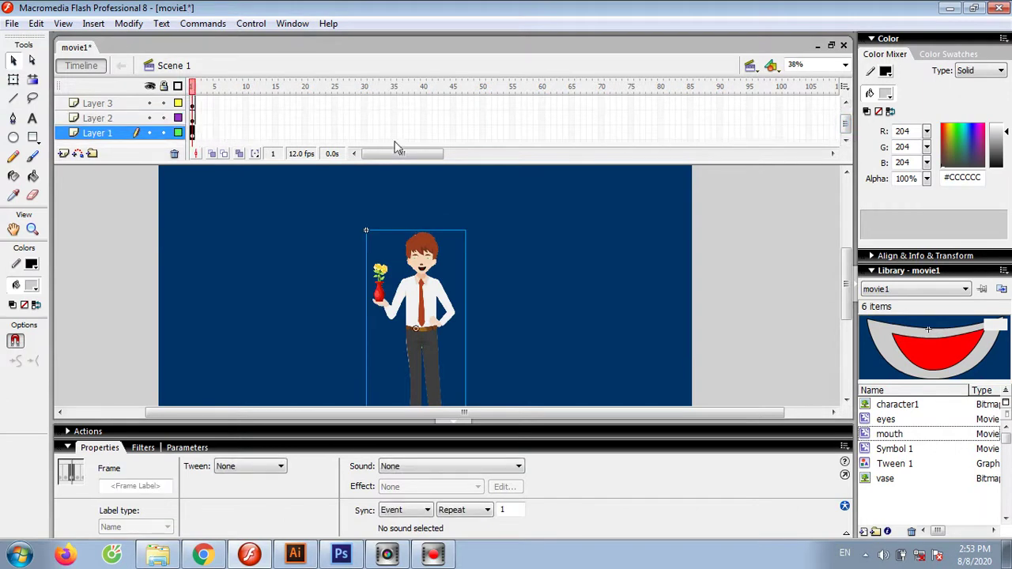
{"action": "left_click_drag", "start_coordinate": [398, 153], "coordinate": [432, 153]}
{"action": "left_click", "coordinate": [796, 133]}
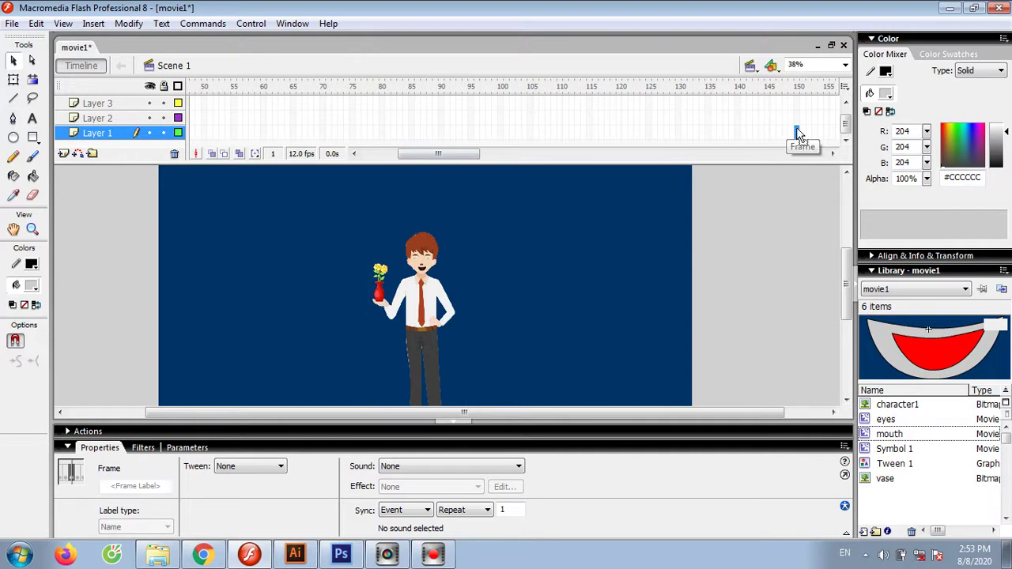
{"action": "right_click", "coordinate": [797, 133]}
{"action": "left_click", "coordinate": [836, 199]}
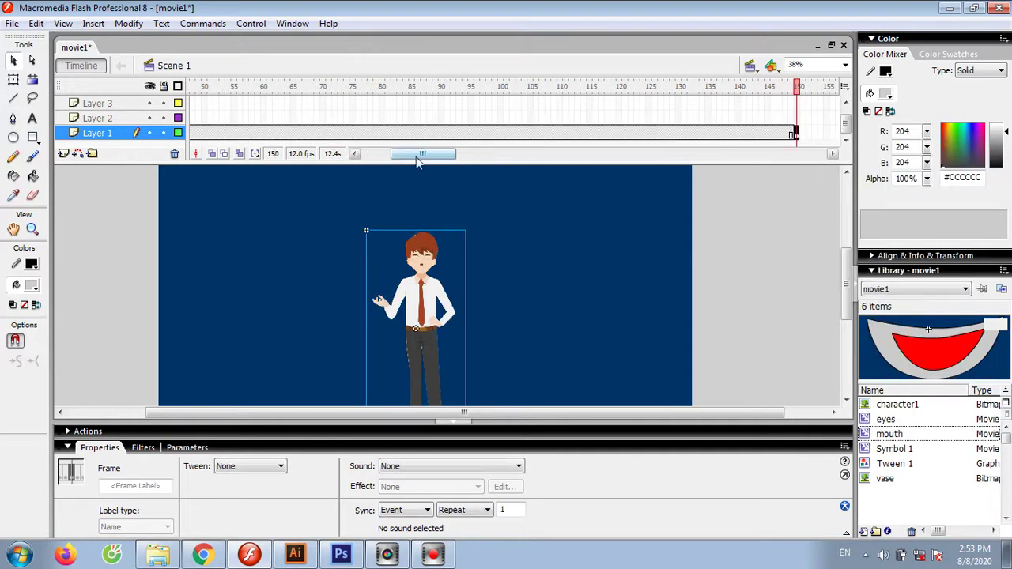
Insert keyframes at frame 150 on the remaining layers
{"action": "left_click_drag", "start_coordinate": [416, 156], "coordinate": [461, 160]}
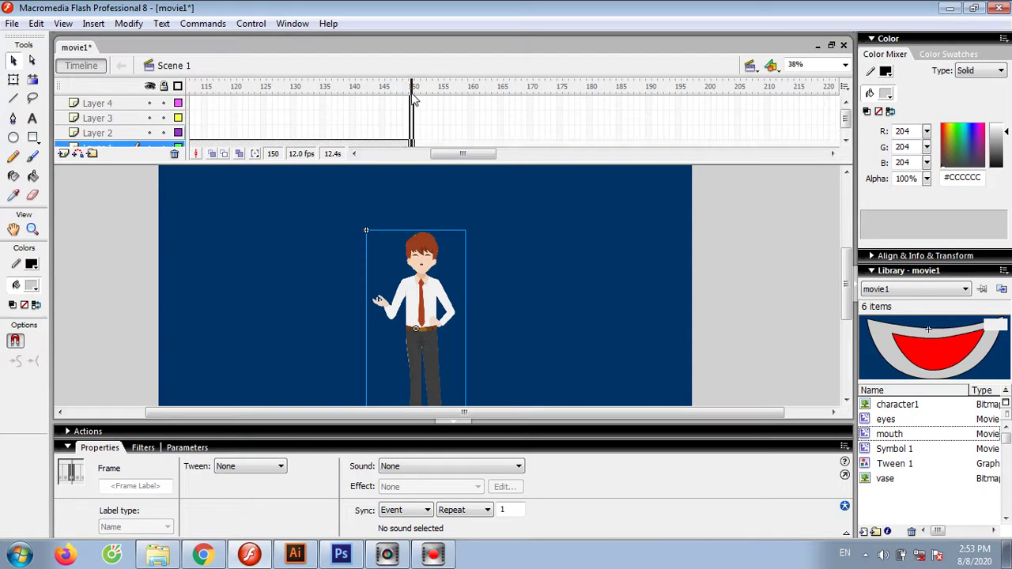
{"action": "left_click", "coordinate": [412, 96]}
{"action": "right_click", "coordinate": [411, 95]}
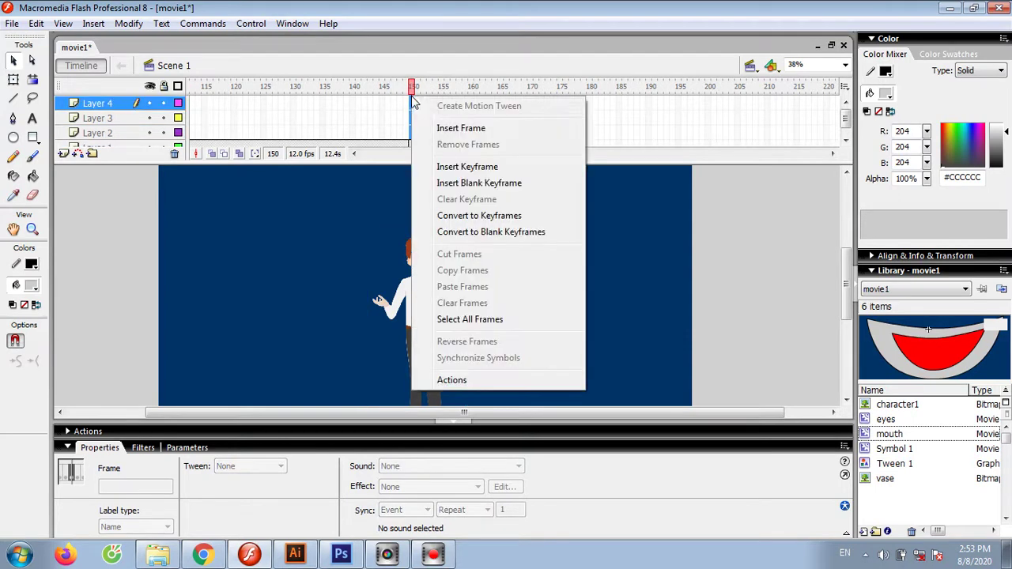
{"action": "left_click", "coordinate": [449, 166]}
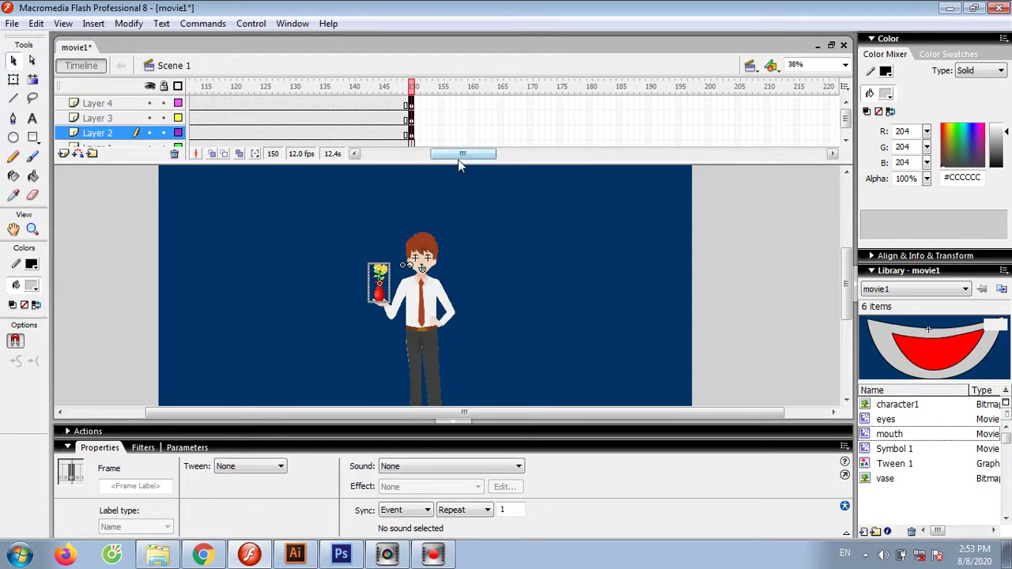
Scrub the timeline to frame 70 and test-play the 150-frame animation
{"action": "left_click_drag", "start_coordinate": [462, 154], "coordinate": [360, 160]}
{"action": "left_click_drag", "start_coordinate": [204, 91], "coordinate": [603, 103]}
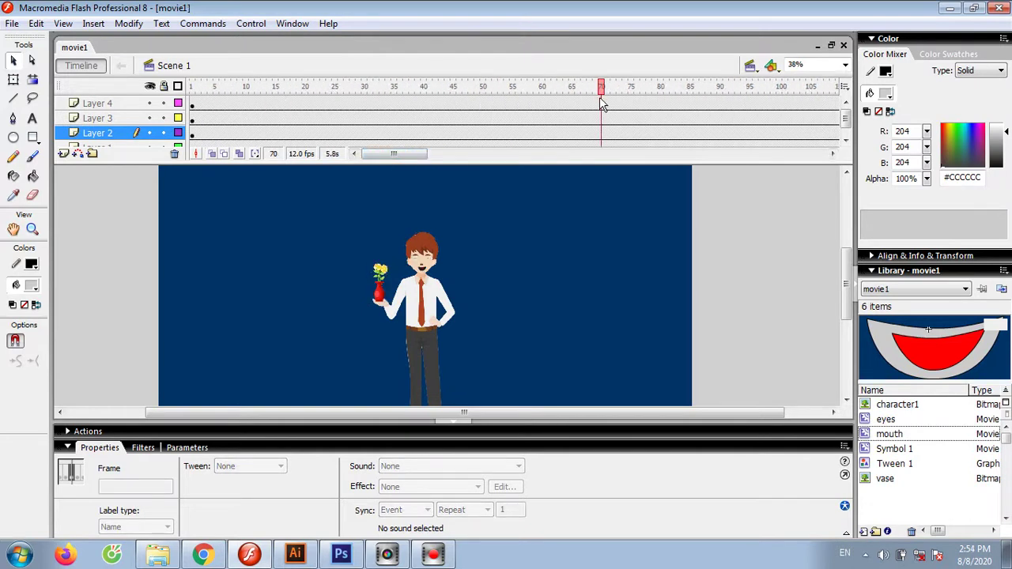
{"action": "key", "text": "ctrl+Return"}
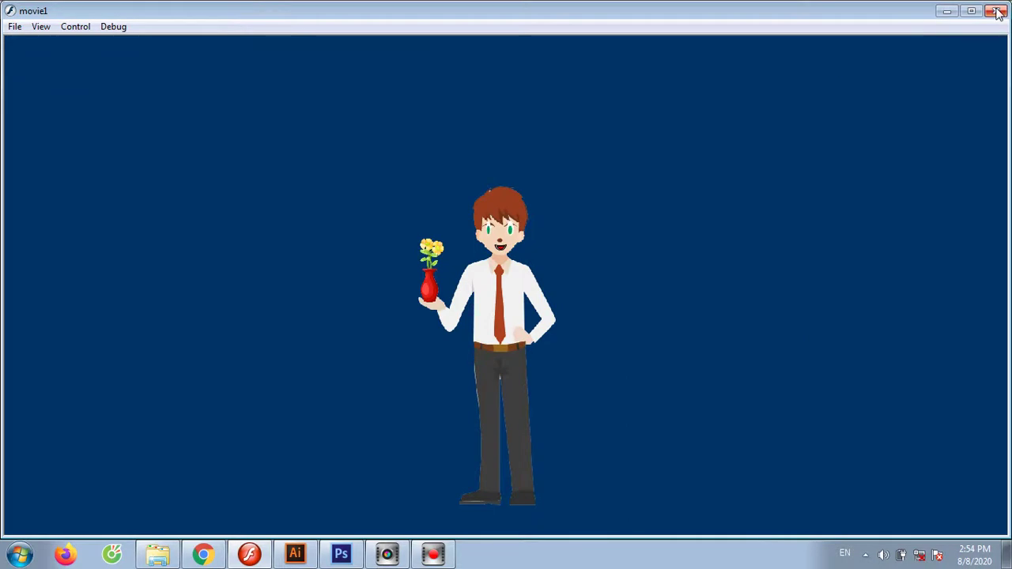
{"action": "left_click", "coordinate": [996, 11]}
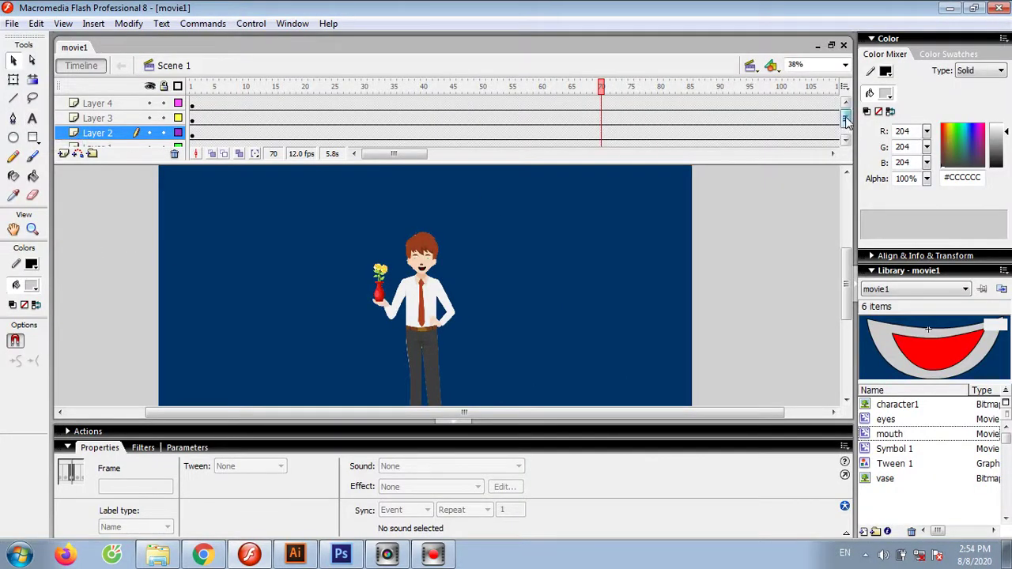
Add a new Layer 5 above Layer 4 and select it
{"action": "left_click", "coordinate": [208, 119]}
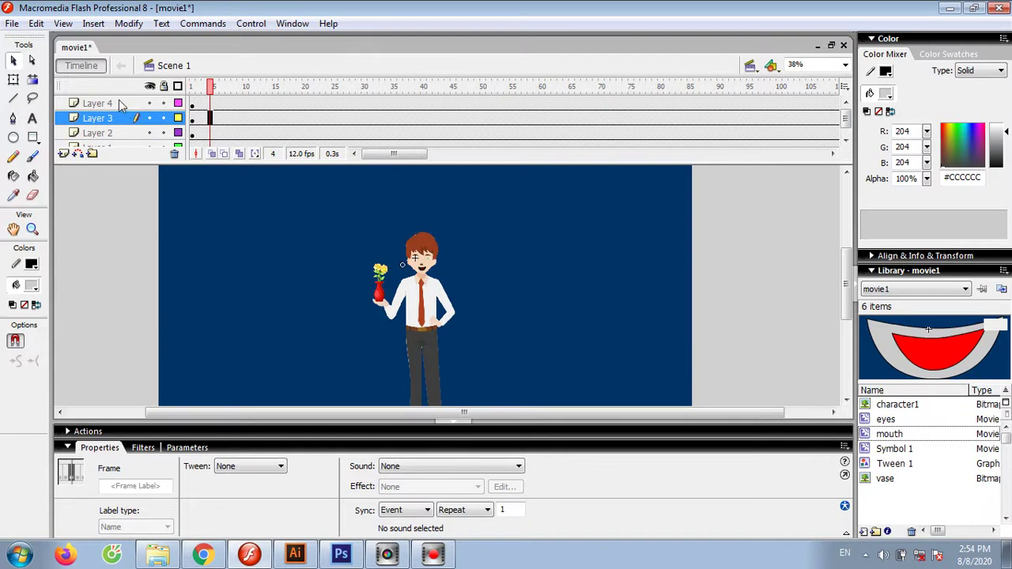
{"action": "left_click", "coordinate": [120, 103]}
{"action": "left_click", "coordinate": [63, 153]}
{"action": "left_click", "coordinate": [193, 105]}
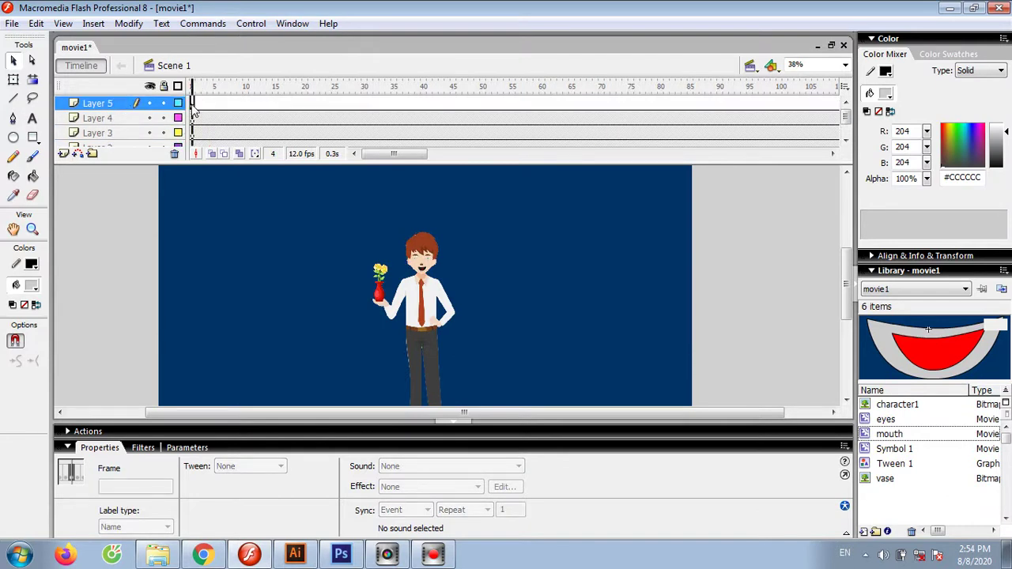
Pick the Pen tool and set both stroke and fill colours to white #FFFFFF
{"action": "left_click", "coordinate": [13, 138]}
{"action": "left_click", "coordinate": [12, 119]}
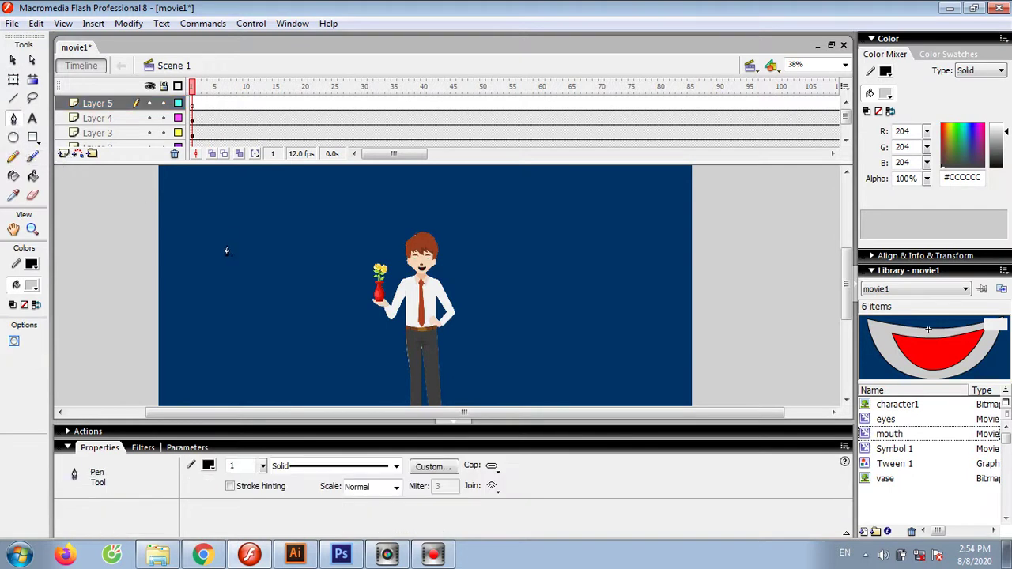
{"action": "left_click", "coordinate": [32, 264]}
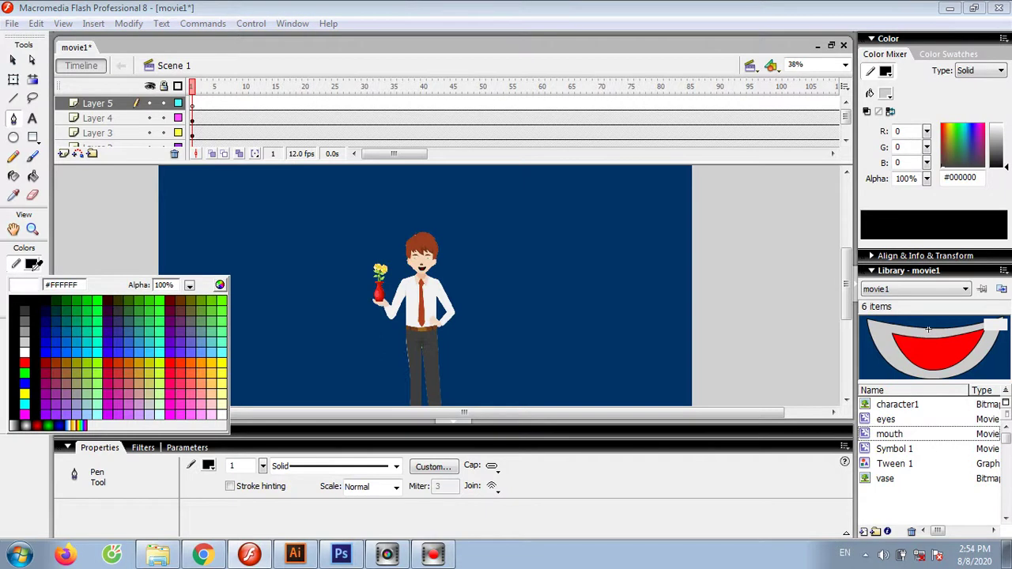
{"action": "left_click", "coordinate": [23, 351]}
{"action": "left_click", "coordinate": [31, 286]}
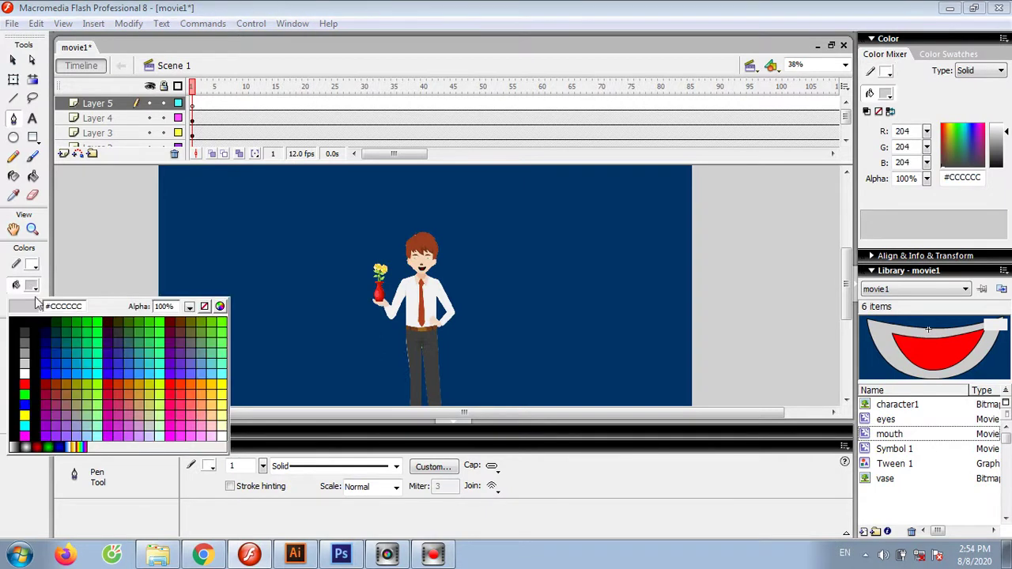
{"action": "left_click", "coordinate": [25, 372]}
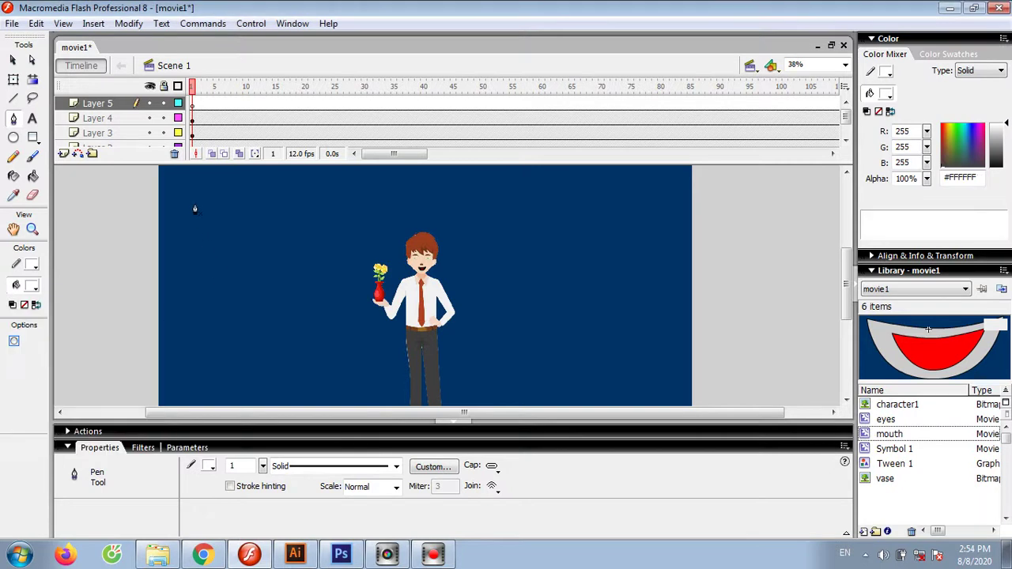
Draw a closed white dome in the upper left of the stage
{"action": "left_click", "coordinate": [193, 246]}
{"action": "left_click_drag", "start_coordinate": [242, 219], "coordinate": [279, 229]}
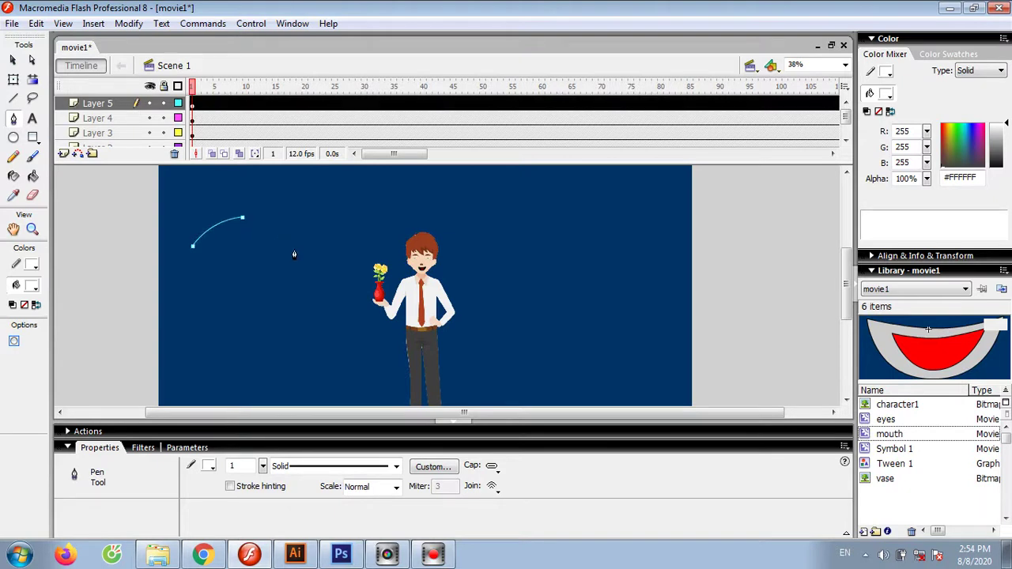
{"action": "left_click", "coordinate": [193, 248]}
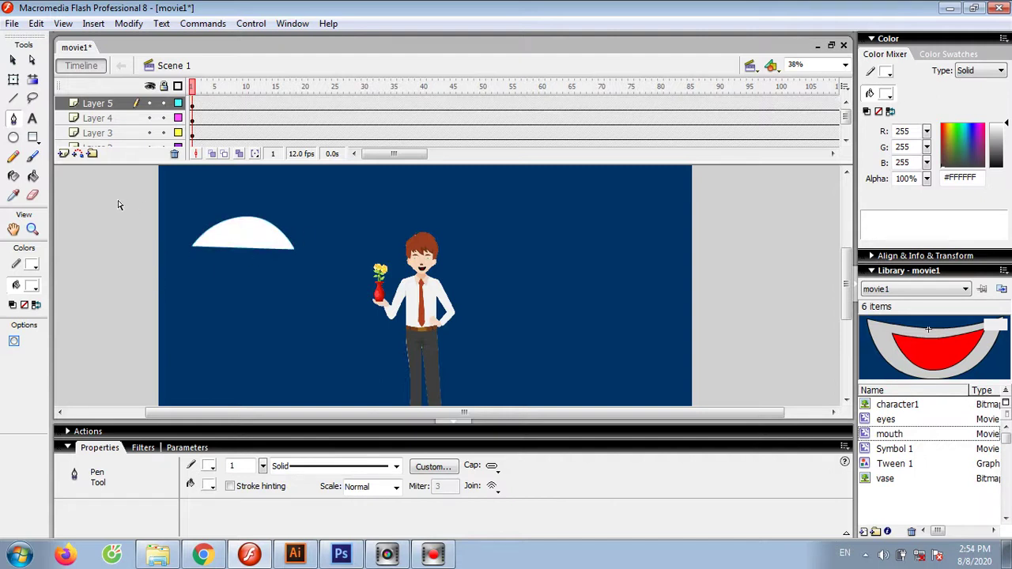
Add two overlapping white ovals to the dome and select the whole cloud
{"action": "left_click", "coordinate": [14, 136]}
{"action": "left_click_drag", "start_coordinate": [252, 222], "coordinate": [310, 277]}
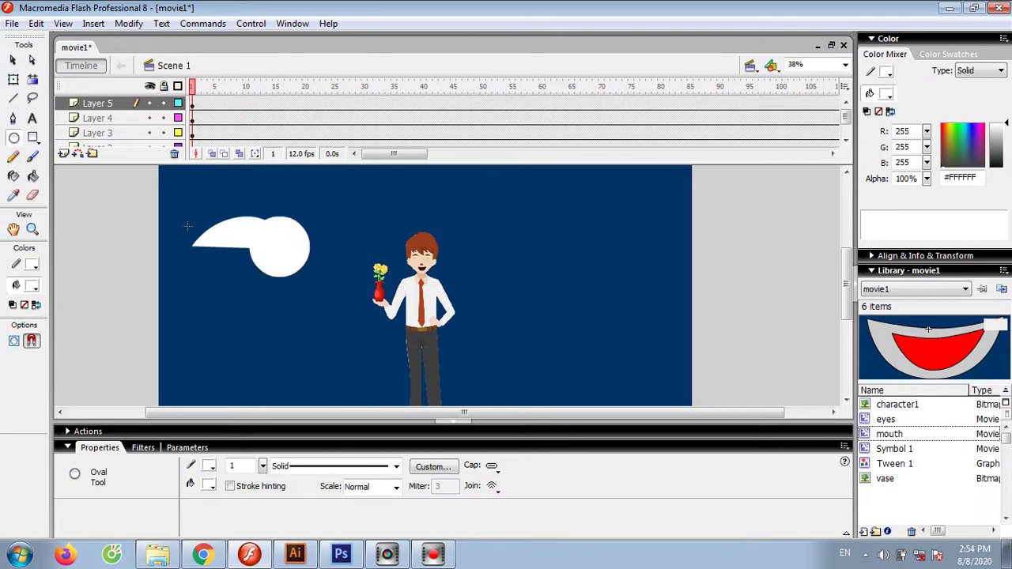
{"action": "left_click_drag", "start_coordinate": [185, 222], "coordinate": [275, 276]}
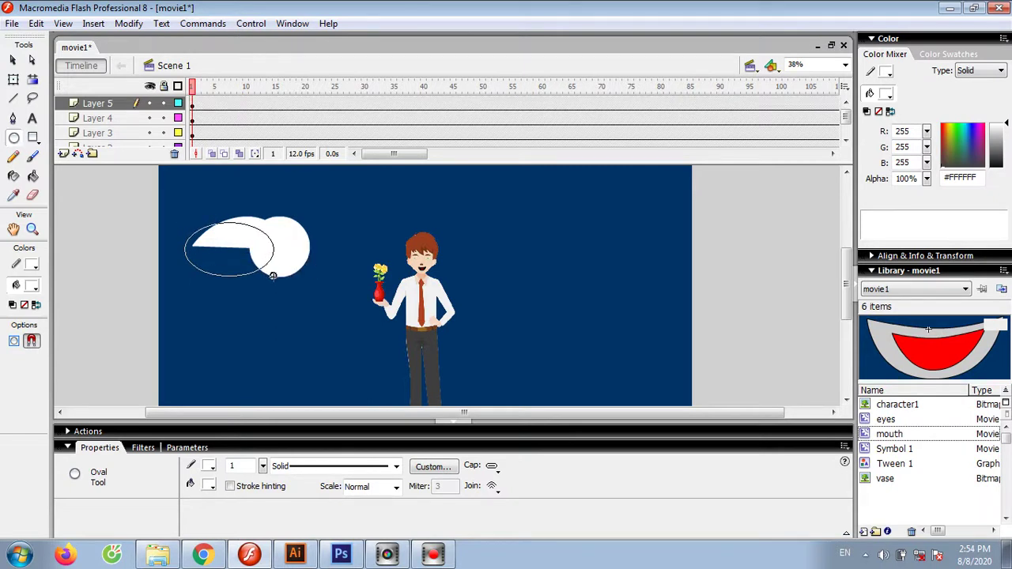
{"action": "left_click", "coordinate": [13, 61]}
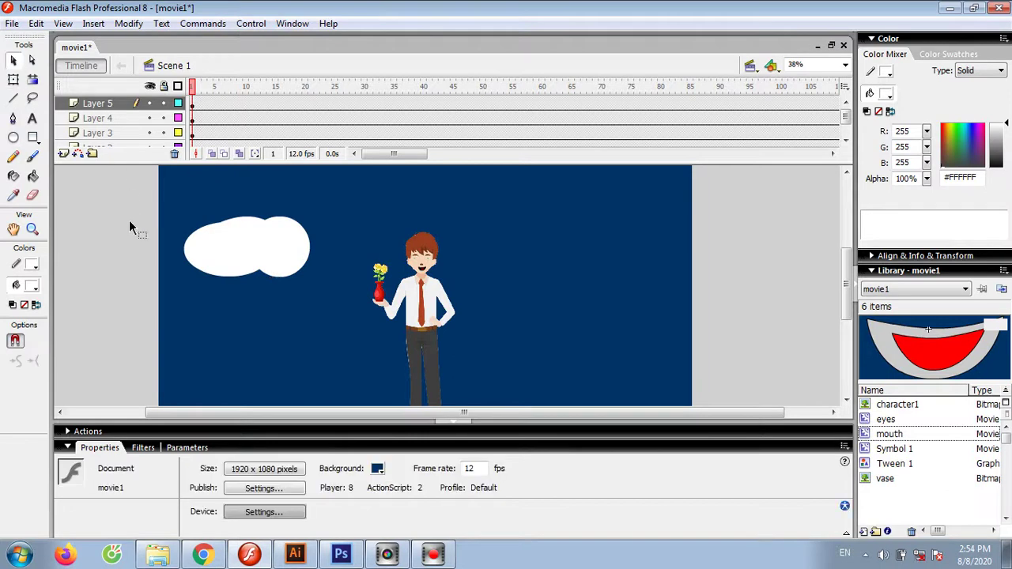
{"action": "left_click_drag", "start_coordinate": [120, 205], "coordinate": [313, 302]}
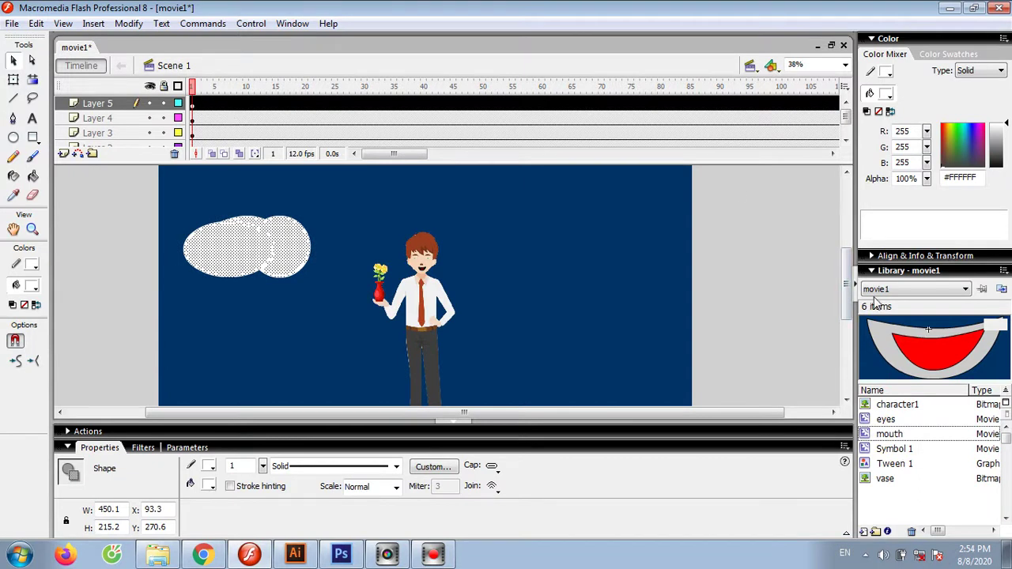
Keep the cloud's fill solid and give its layer a motion tween
{"action": "left_click", "coordinate": [995, 71]}
{"action": "left_click", "coordinate": [969, 91]}
{"action": "right_click", "coordinate": [218, 105]}
{"action": "left_click", "coordinate": [244, 117]}
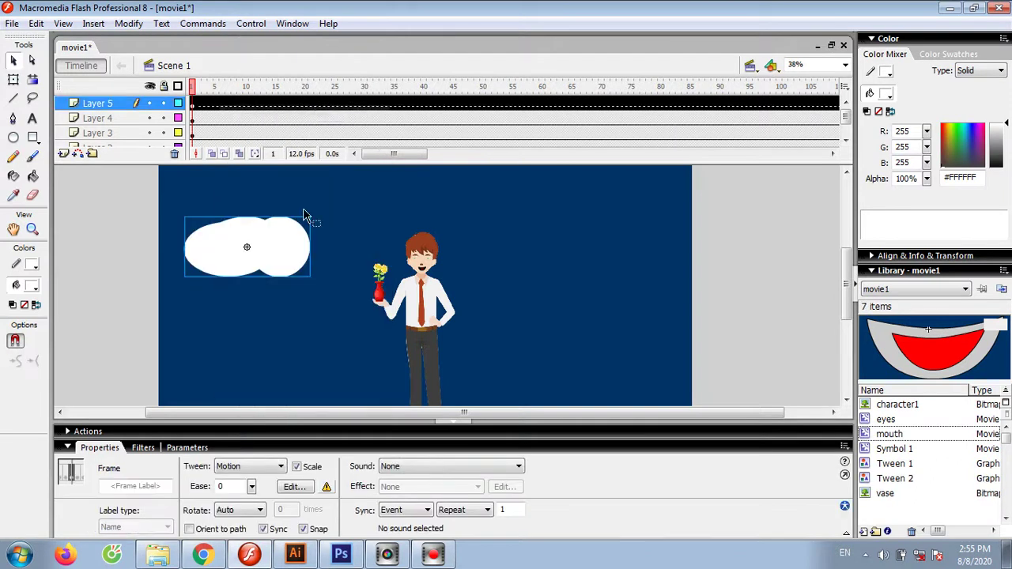
Set the cloud instance's colour effect to Alpha at 54%
{"action": "left_click", "coordinate": [257, 247]}
{"action": "left_click", "coordinate": [419, 467]}
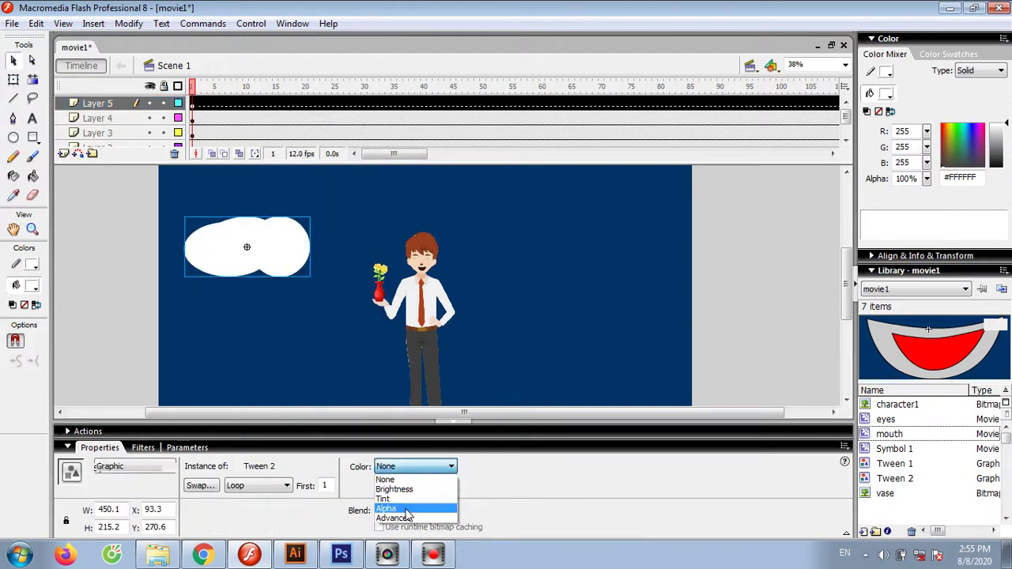
{"action": "left_click", "coordinate": [409, 508]}
{"action": "left_click_drag", "start_coordinate": [521, 469], "coordinate": [521, 434]}
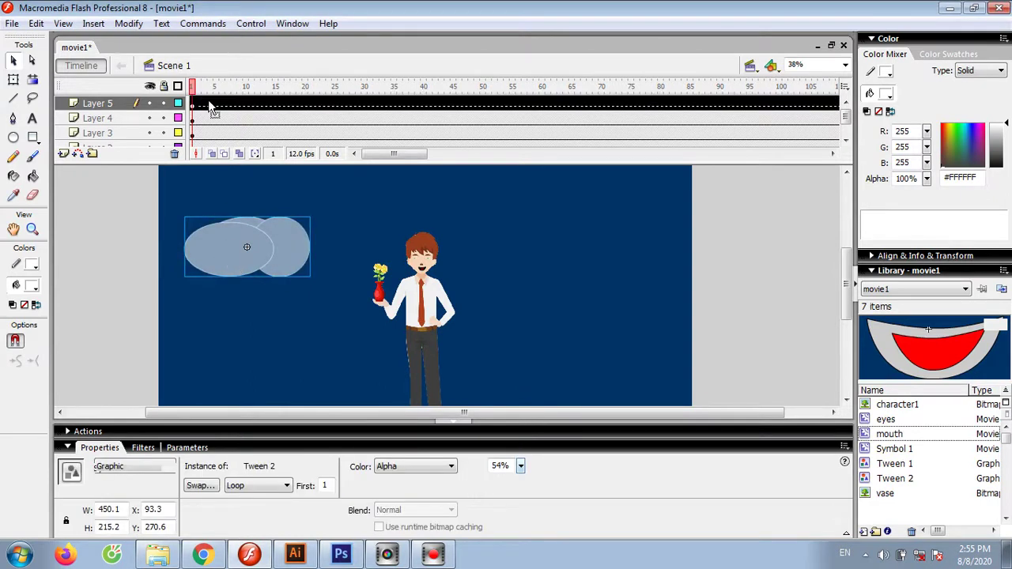
Edit the Tween 2 symbol and shift the cloud shape lower
{"action": "double_click", "coordinate": [226, 239]}
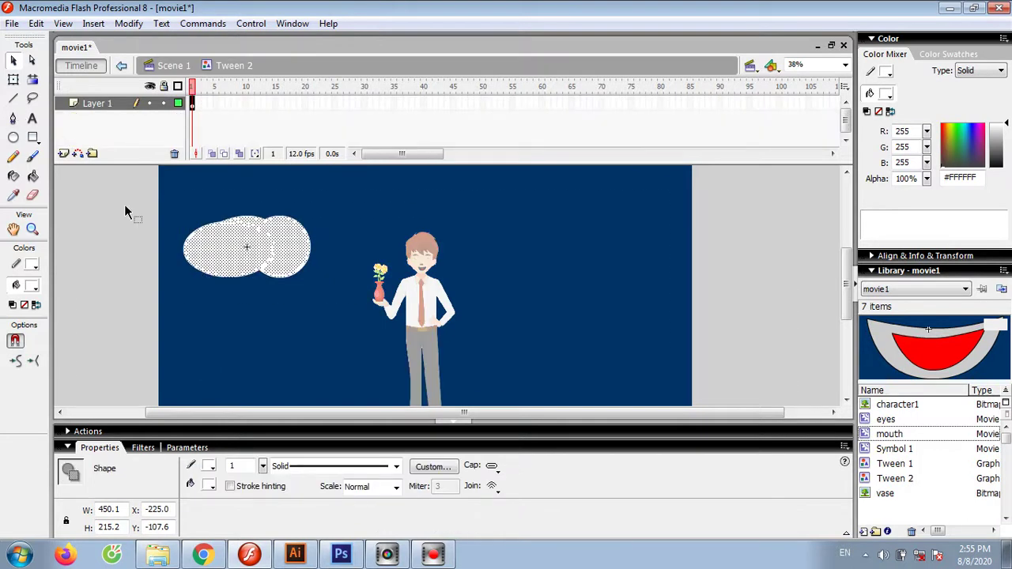
{"action": "left_click_drag", "start_coordinate": [217, 263], "coordinate": [229, 332]}
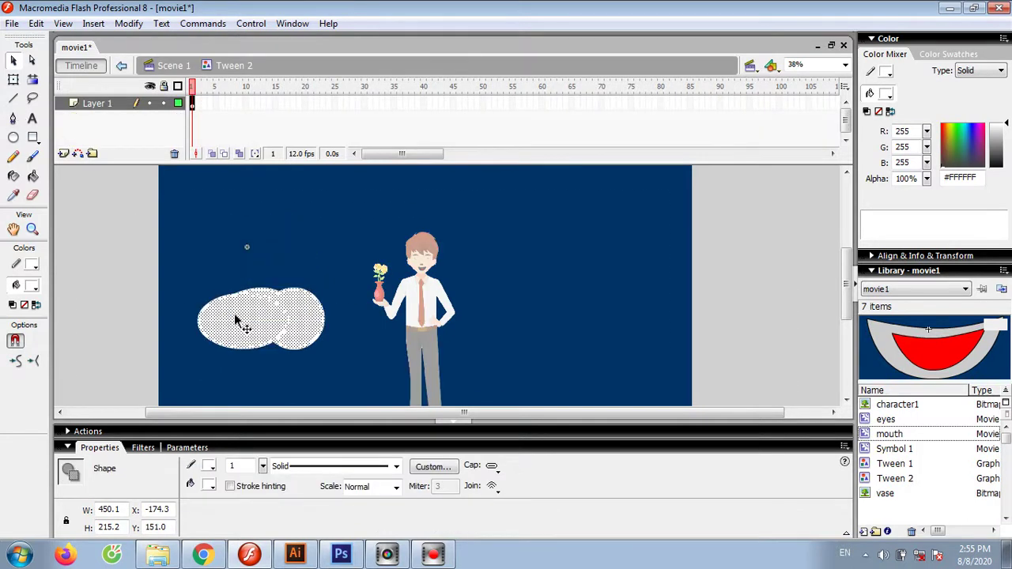
{"action": "left_click_drag", "start_coordinate": [126, 199], "coordinate": [307, 278]}
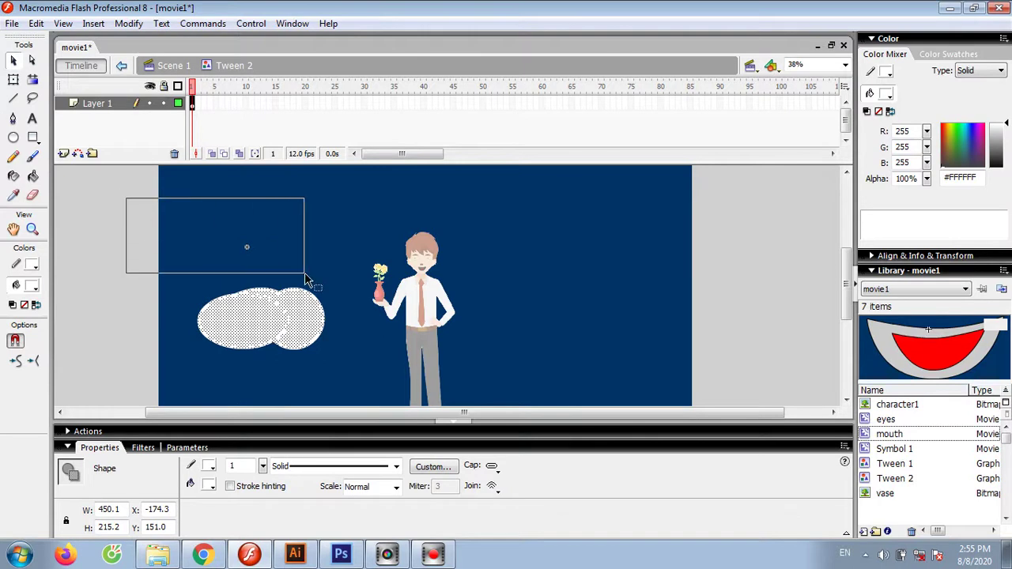
Move the cloud's left ellipse, right ellipse and leftover sliver up to the top
{"action": "left_click", "coordinate": [252, 324]}
{"action": "left_click_drag", "start_coordinate": [245, 324], "coordinate": [245, 235]}
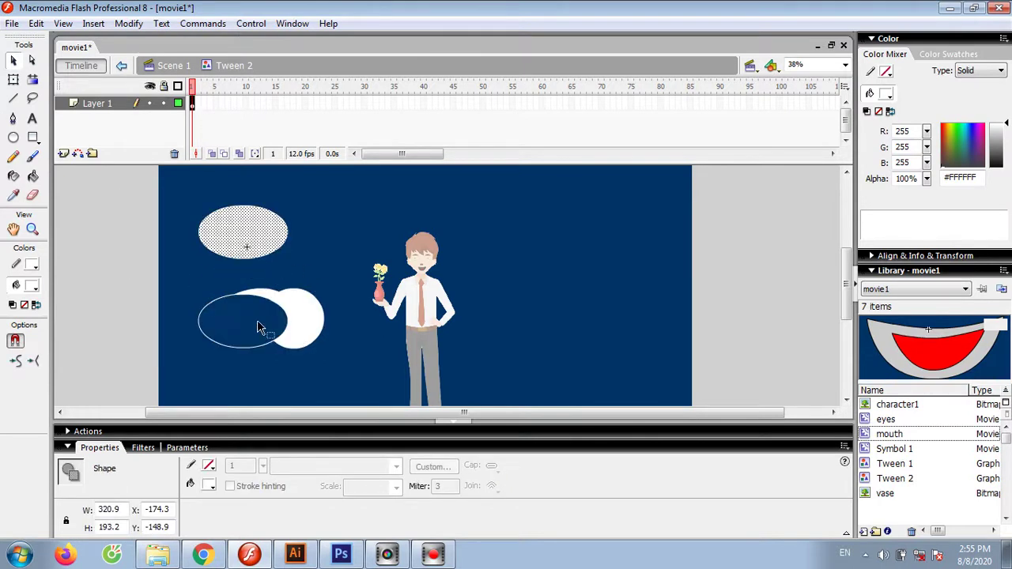
{"action": "left_click_drag", "start_coordinate": [281, 299], "coordinate": [306, 232]}
{"action": "left_click_drag", "start_coordinate": [267, 300], "coordinate": [266, 209]}
{"action": "left_click", "coordinate": [107, 279]}
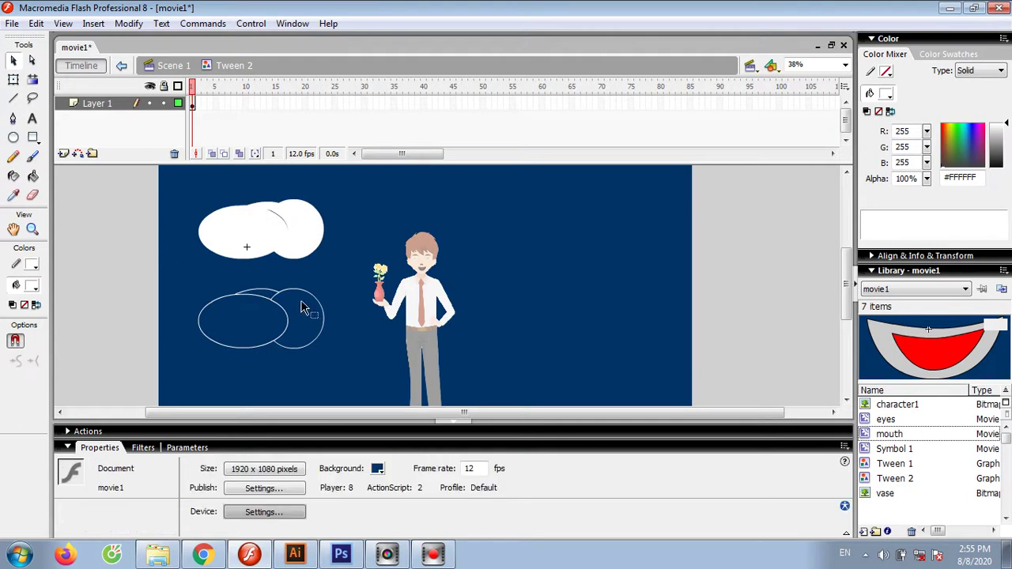
Delete the leftover lower-cloud outlines and return to Scene 1
{"action": "left_click_drag", "start_coordinate": [129, 279], "coordinate": [338, 377]}
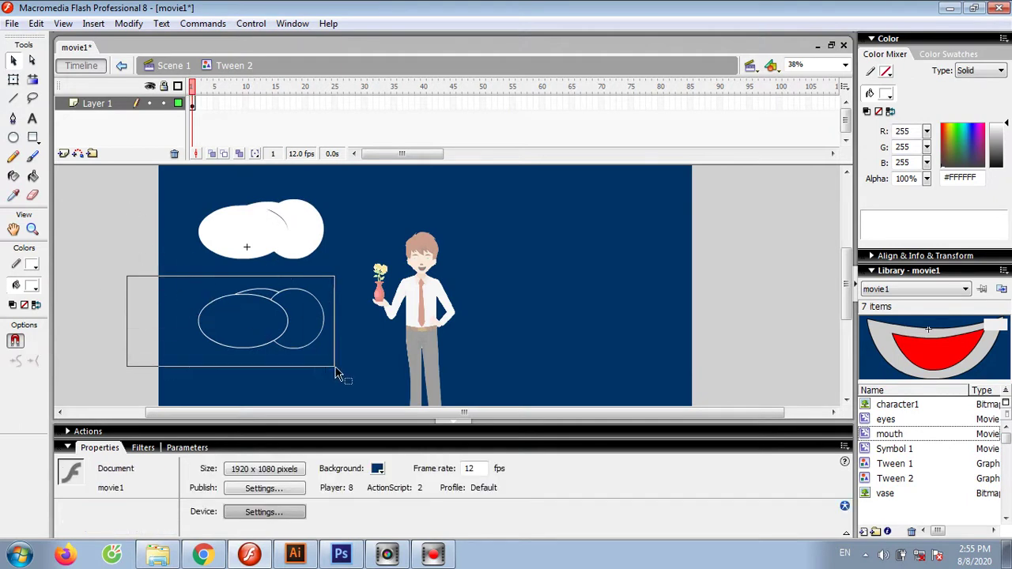
{"action": "key", "text": "Delete"}
{"action": "left_click", "coordinate": [232, 329]}
{"action": "double_click", "coordinate": [233, 329]}
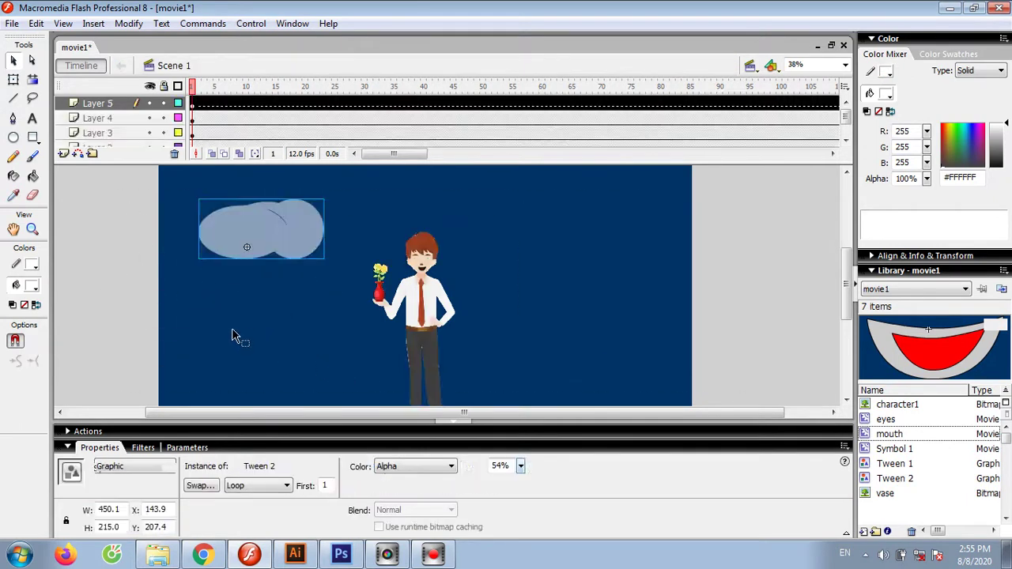
{"action": "left_click", "coordinate": [111, 273]}
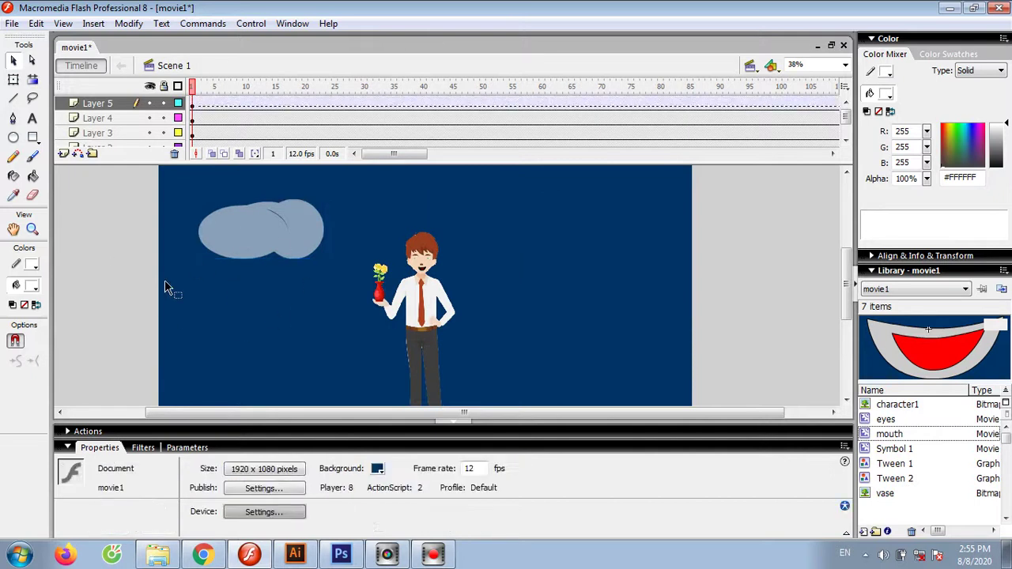
Insert a keyframe at frame 54, moving and shrinking the cloud above the character
{"action": "left_click", "coordinate": [248, 104]}
{"action": "right_click", "coordinate": [248, 103]}
{"action": "left_click", "coordinate": [287, 110]}
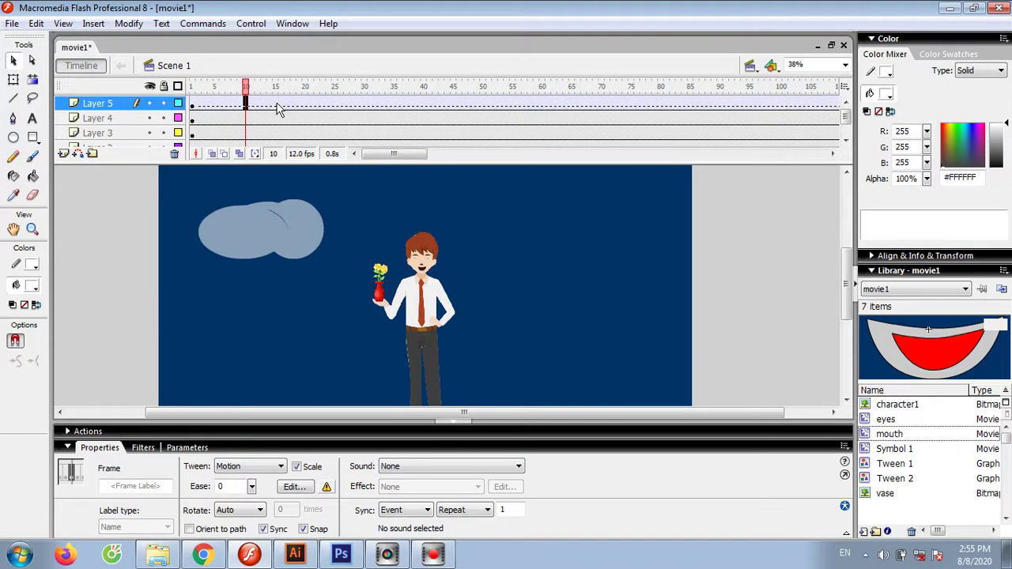
{"action": "right_click", "coordinate": [277, 106]}
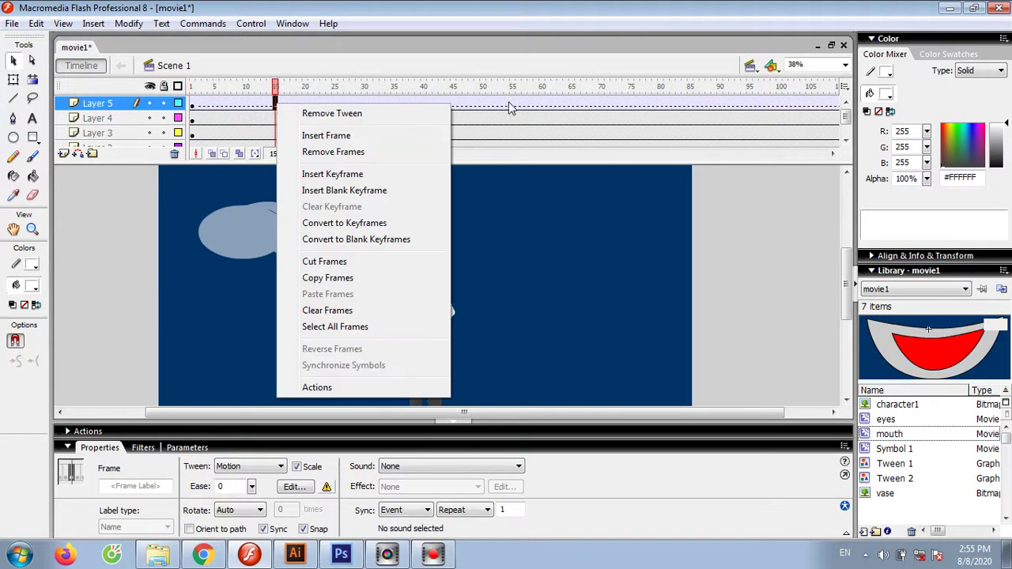
{"action": "right_click", "coordinate": [507, 104]}
{"action": "left_click", "coordinate": [537, 173]}
{"action": "left_click_drag", "start_coordinate": [288, 241], "coordinate": [627, 249]}
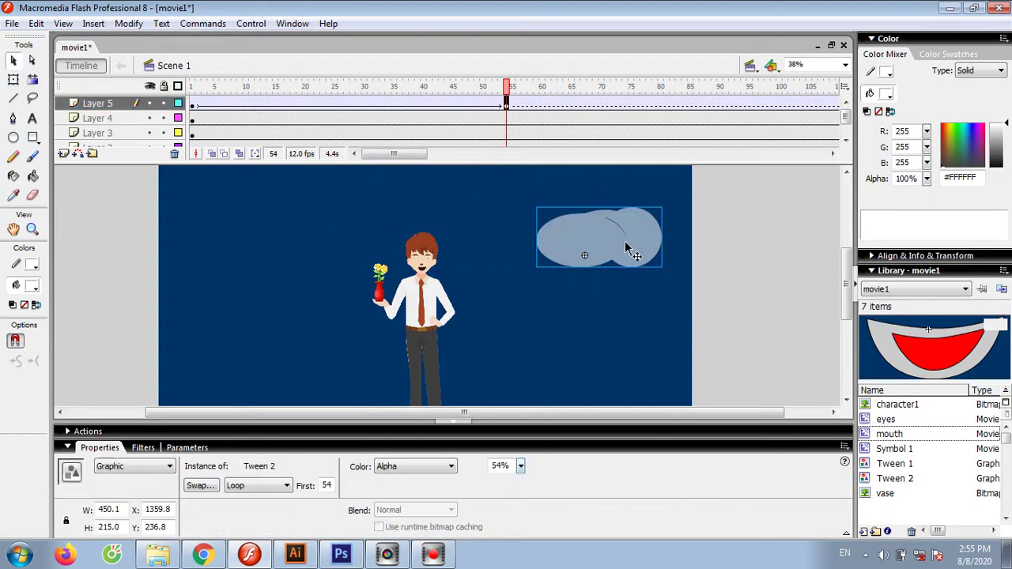
{"action": "left_click_drag", "start_coordinate": [589, 248], "coordinate": [378, 207]}
{"action": "mouse_move", "coordinate": [448, 230]}
{"action": "left_mouse_down"}
{"action": "mouse_move", "coordinate": [393, 221]}
{"action": "mouse_move", "coordinate": [412, 192]}
{"action": "left_mouse_up"}
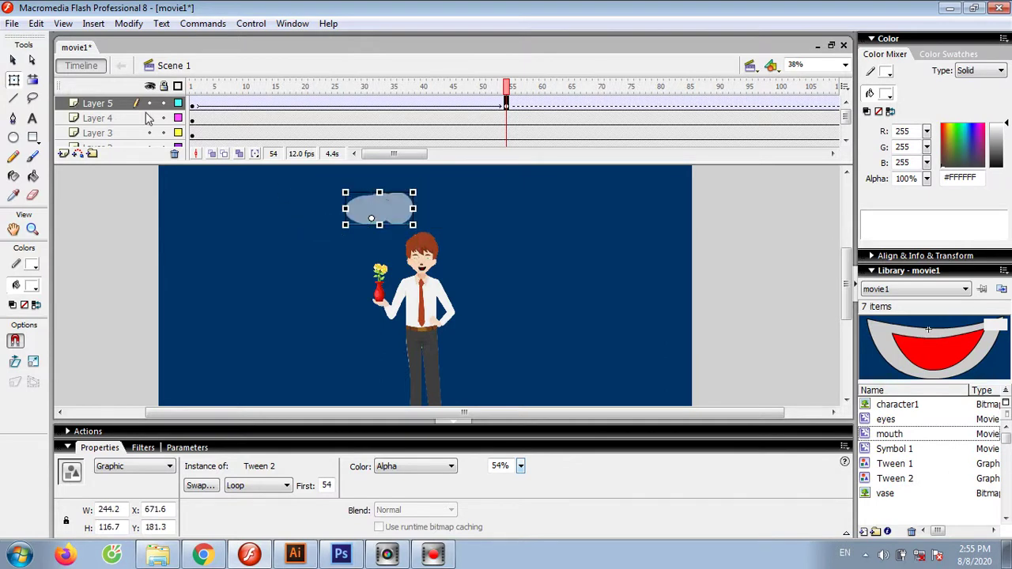
At frame 1, place the cloud off the left edge and scrub to preview
{"action": "left_click", "coordinate": [192, 104]}
{"action": "left_click_drag", "start_coordinate": [89, 237], "coordinate": [89, 237]}
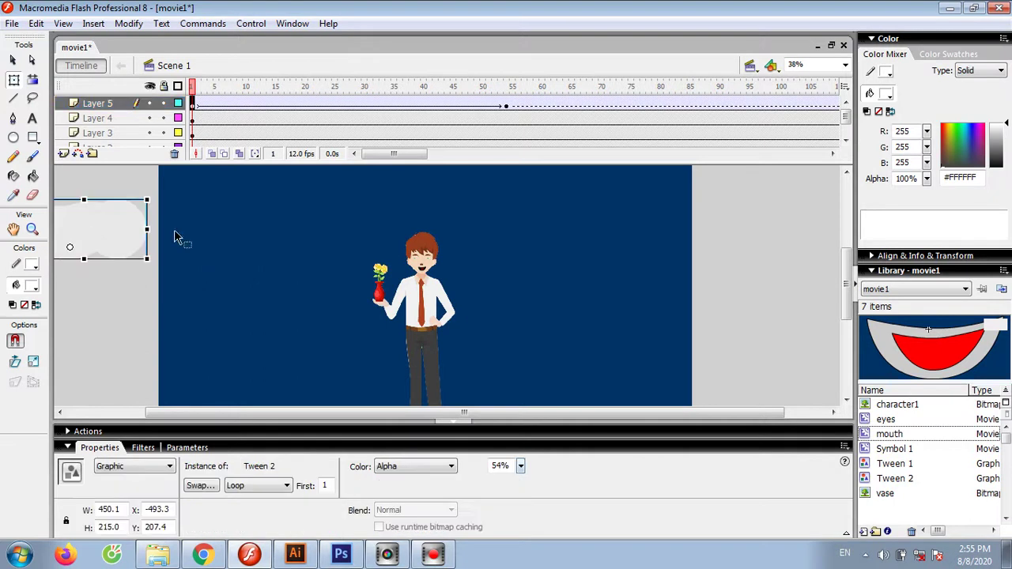
{"action": "left_click_drag", "start_coordinate": [194, 88], "coordinate": [537, 89]}
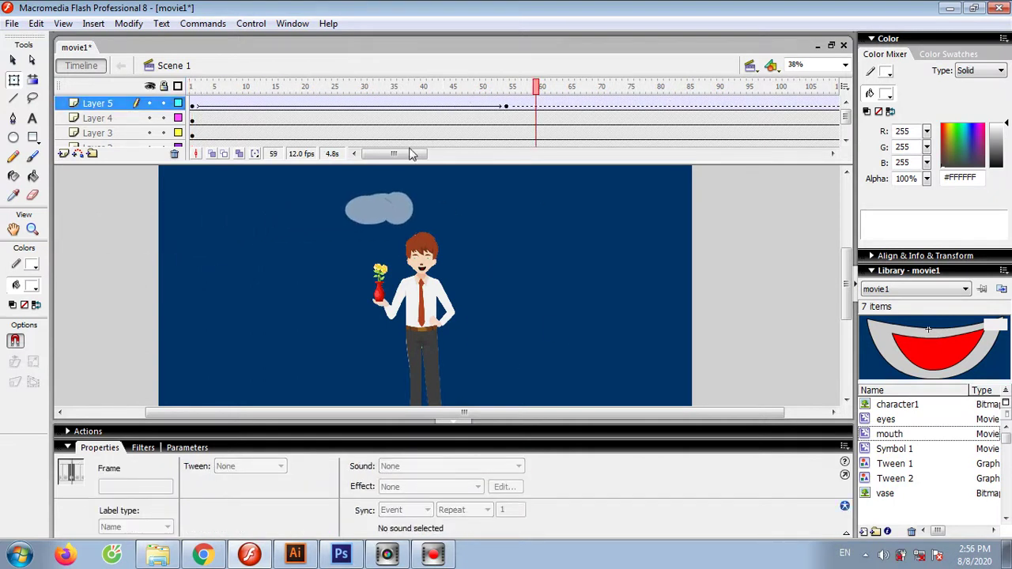
{"action": "left_click_drag", "start_coordinate": [411, 155], "coordinate": [459, 154]}
Add keyframes at frames 150 and 98, moving the cloud further right at 98
{"action": "right_click", "coordinate": [613, 107]}
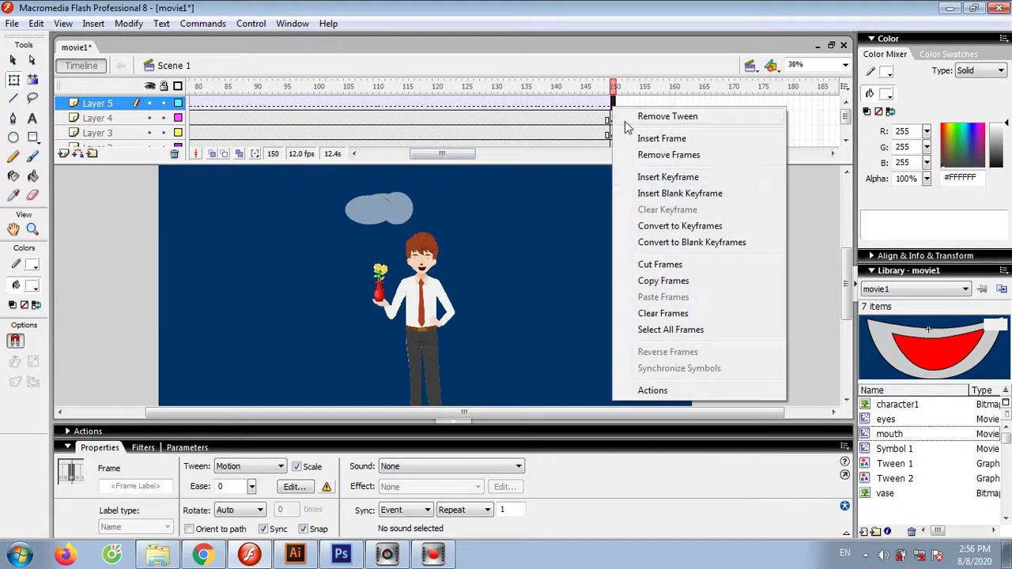
{"action": "left_click", "coordinate": [635, 176]}
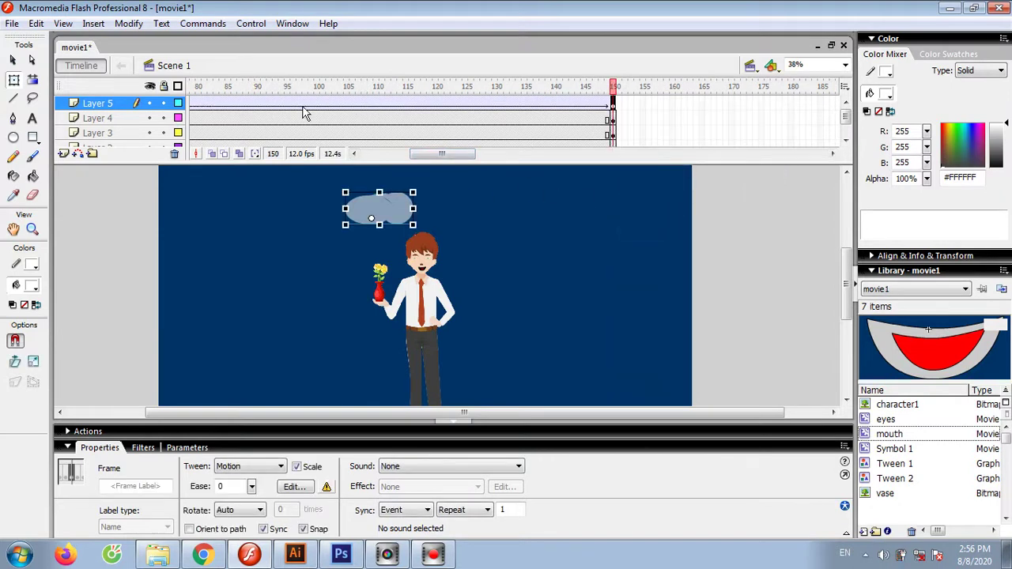
{"action": "left_click", "coordinate": [305, 106]}
{"action": "right_click", "coordinate": [304, 107]}
{"action": "left_click", "coordinate": [340, 177]}
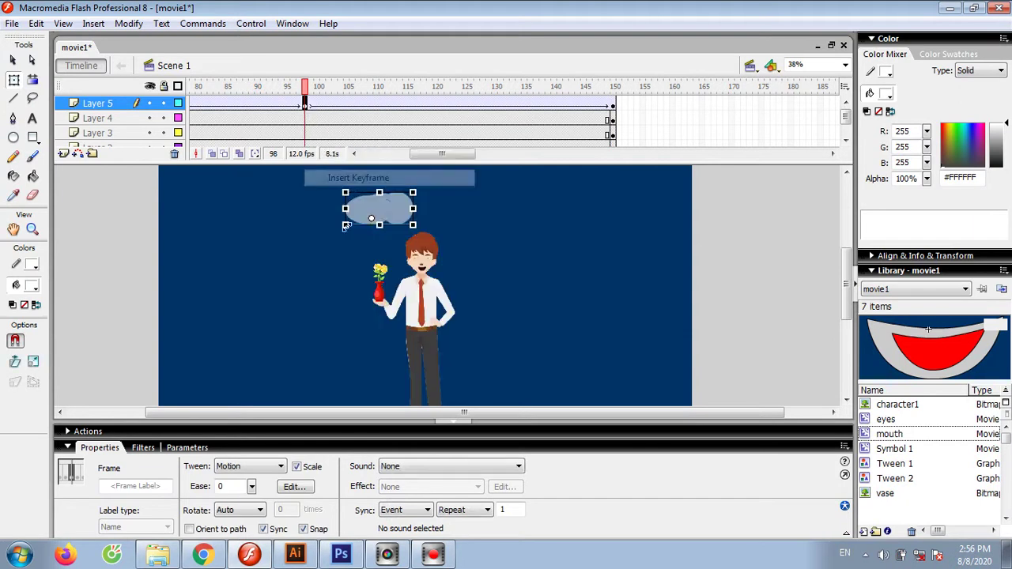
{"action": "left_click_drag", "start_coordinate": [393, 219], "coordinate": [549, 225]}
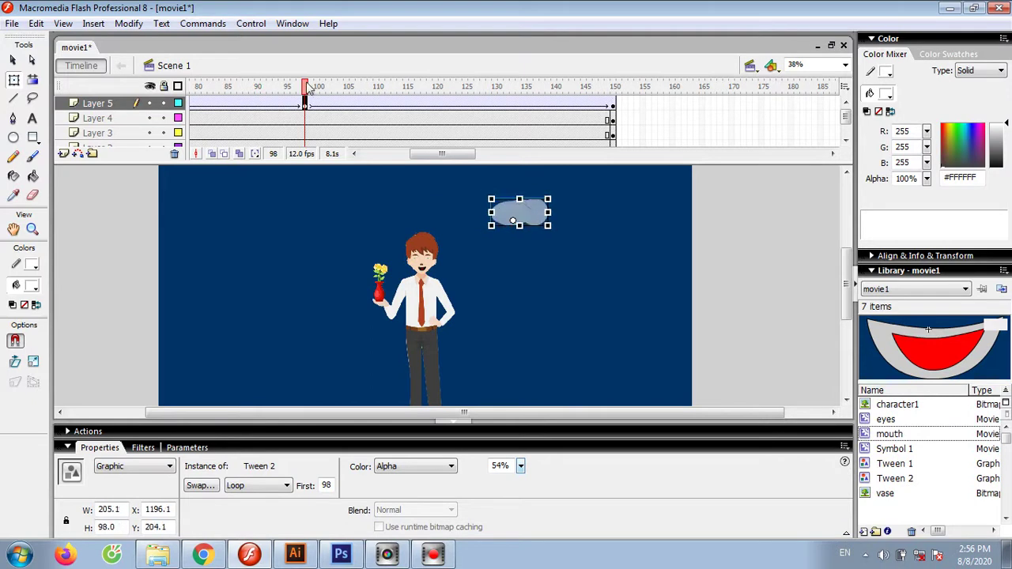
At frame 150, move the cloud past the right stage edge
{"action": "left_click_drag", "start_coordinate": [309, 87], "coordinate": [613, 87]}
{"action": "left_click", "coordinate": [613, 104]}
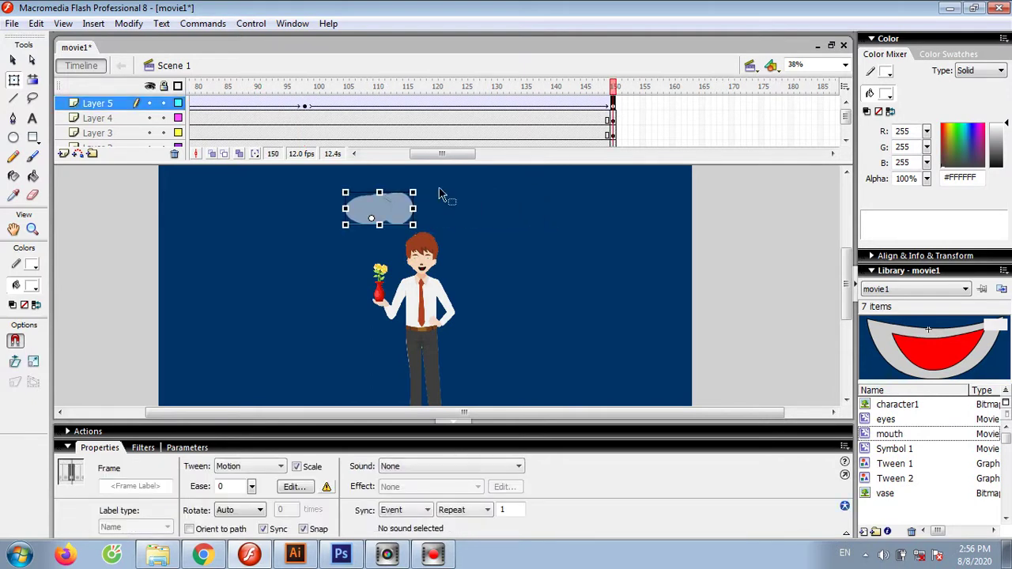
{"action": "left_click_drag", "start_coordinate": [400, 212], "coordinate": [755, 215]}
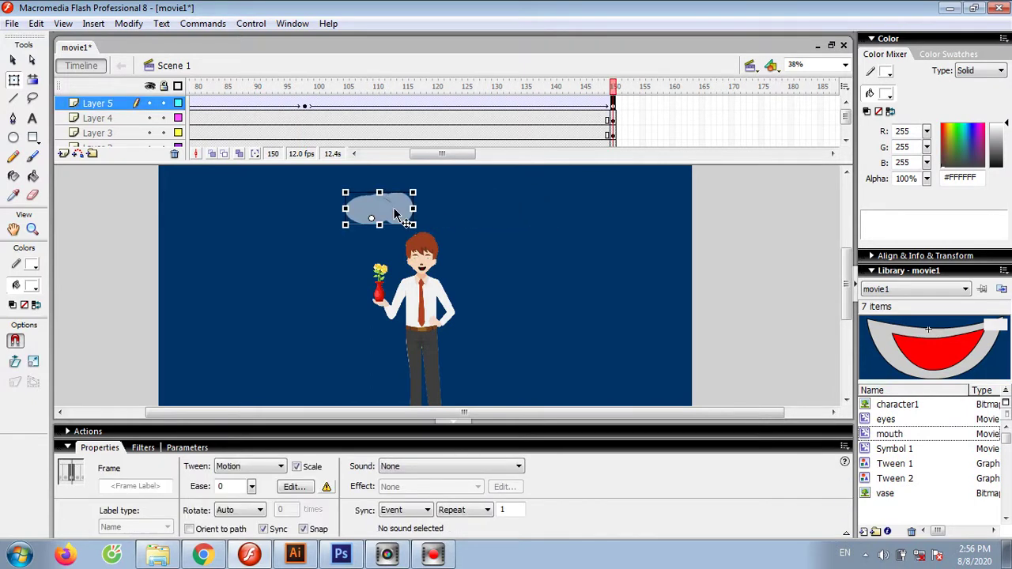
{"action": "left_click", "coordinate": [751, 279]}
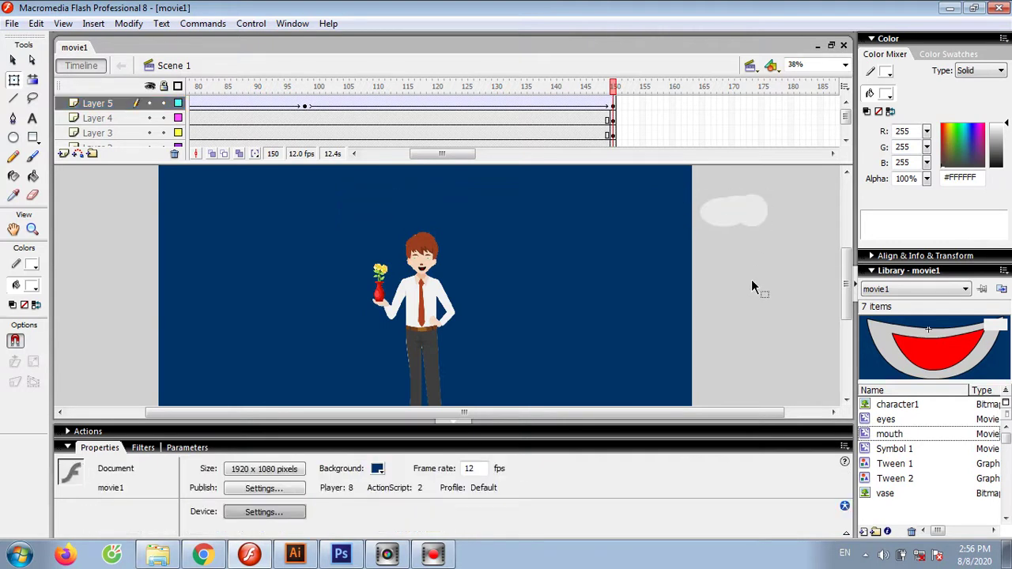
Test-play the movie to watch the translucent cloud drift past the character
{"action": "key", "text": "ctrl+Return"}
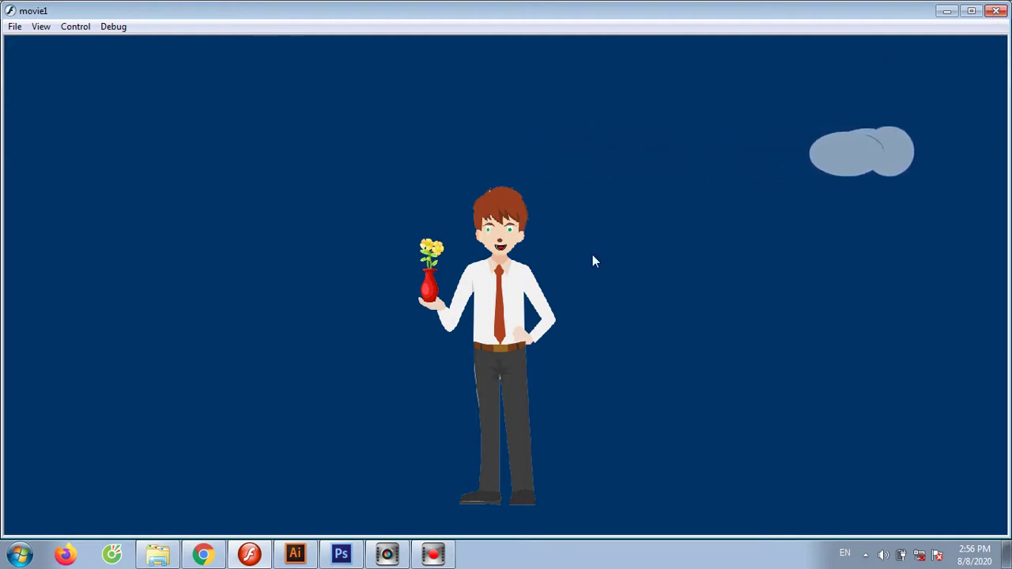
Close the test preview and export the Flash movie as movie1, overwriting the existing file
{"action": "left_click", "coordinate": [995, 11]}
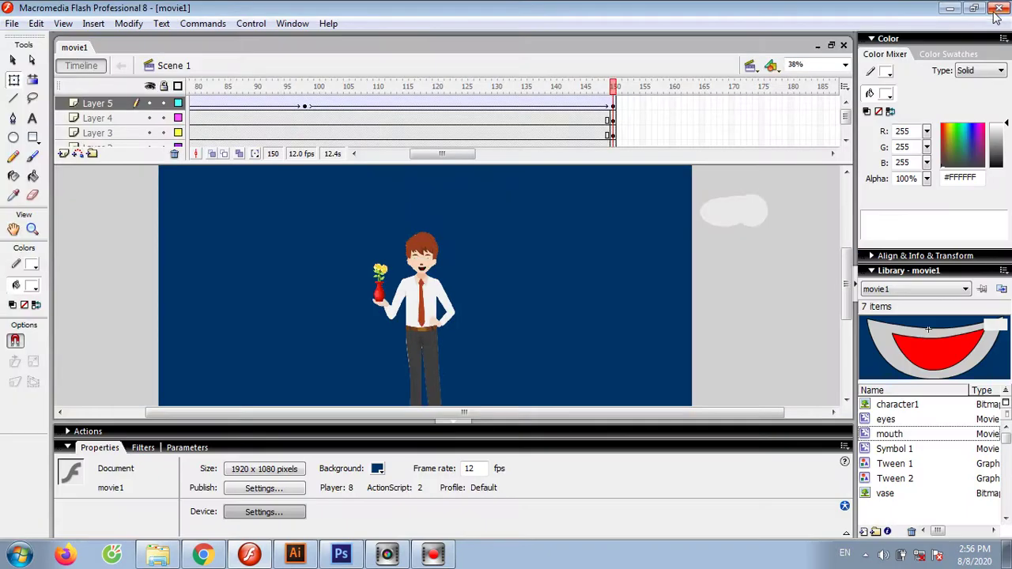
{"action": "left_click", "coordinate": [14, 24]}
{"action": "mouse_move", "coordinate": [39, 248]}
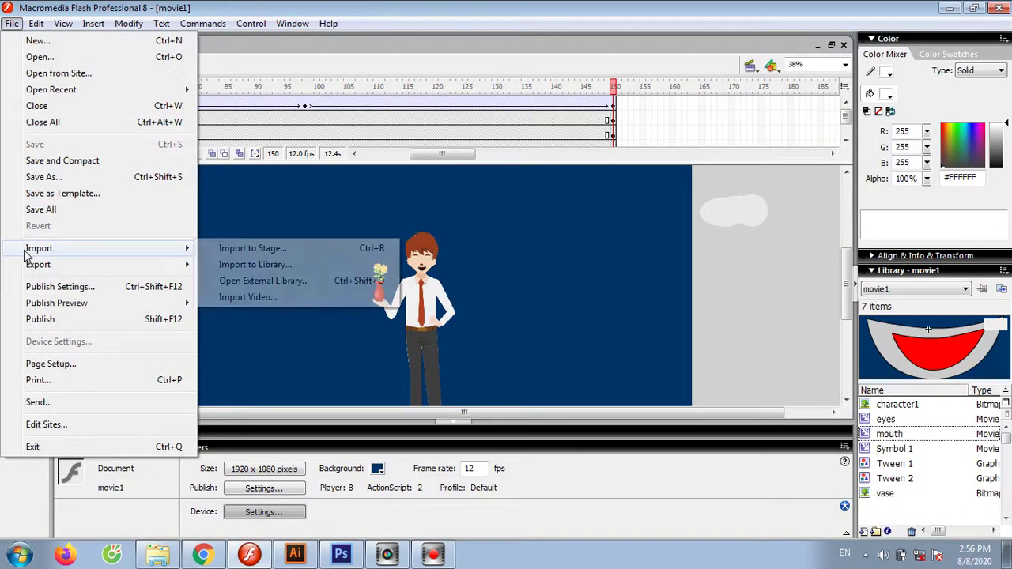
{"action": "left_click", "coordinate": [250, 287]}
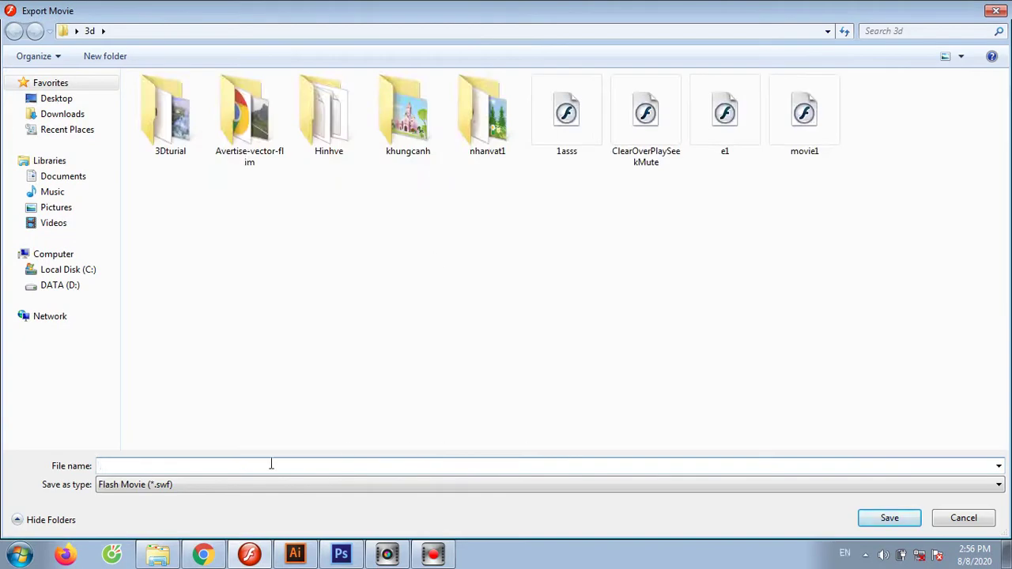
{"action": "left_click", "coordinate": [807, 118]}
{"action": "left_click", "coordinate": [889, 518]}
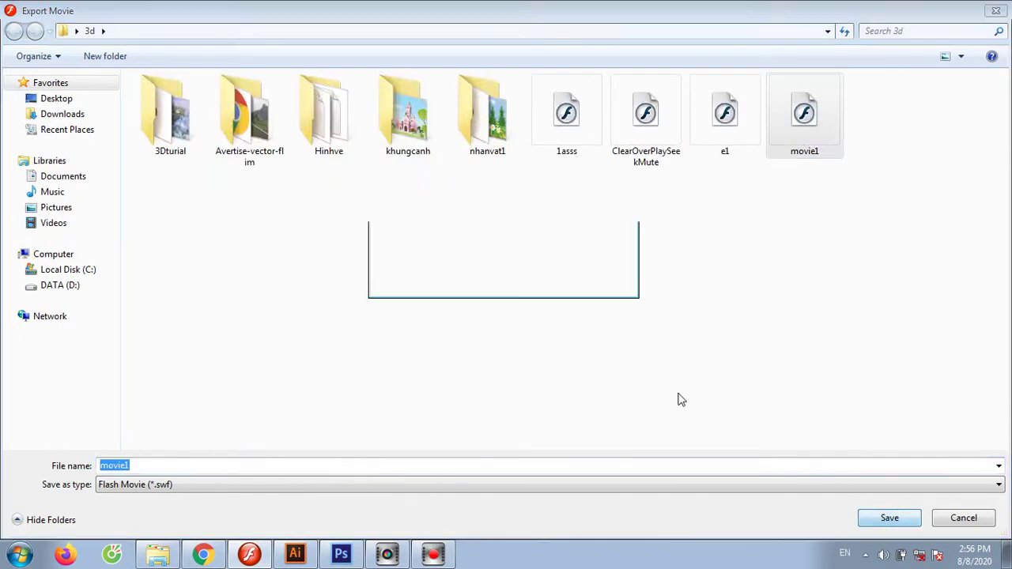
{"action": "left_click", "coordinate": [554, 286]}
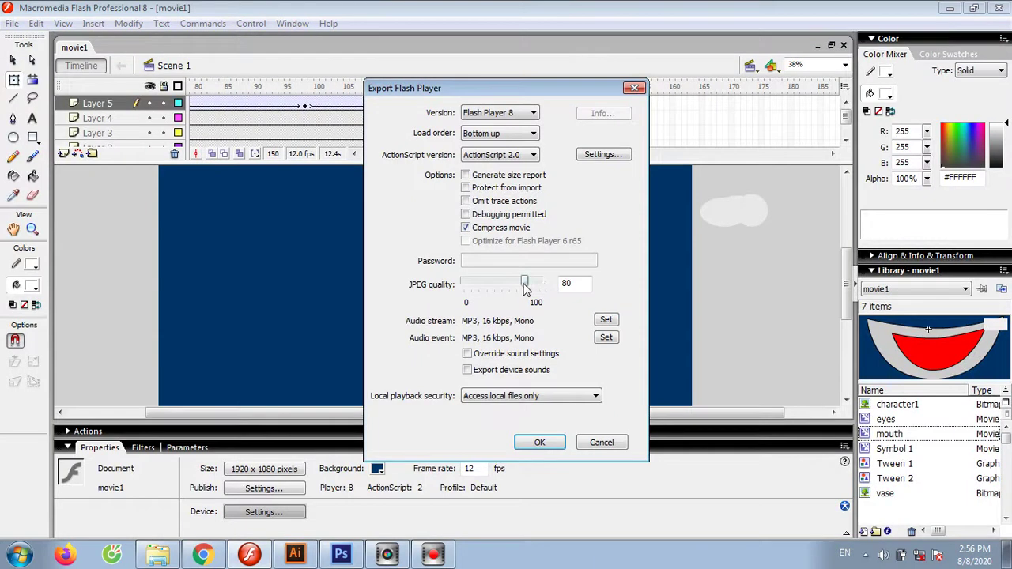
{"action": "left_click", "coordinate": [542, 445]}
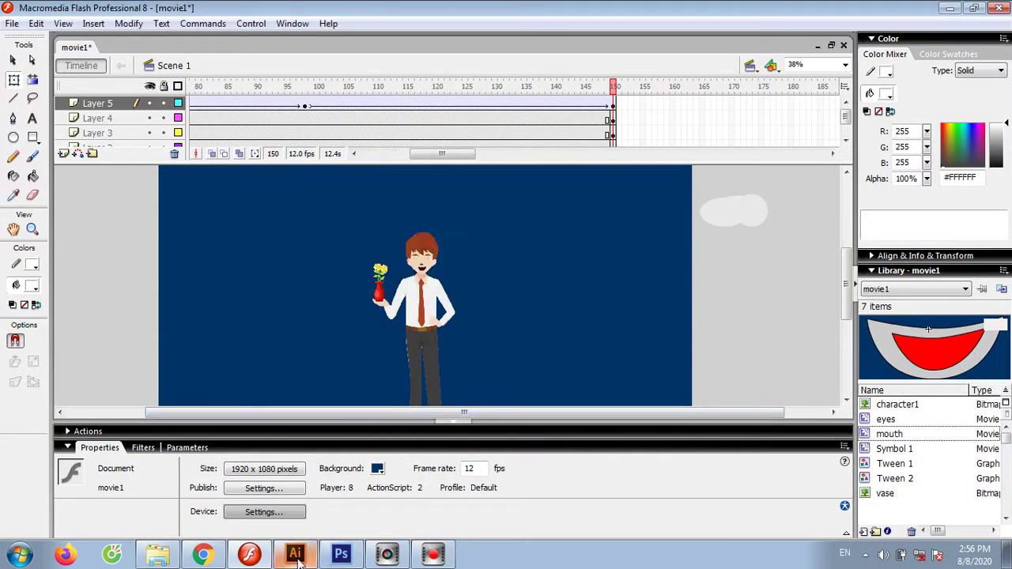
Import movie1 from the Desktop's 3d folder into the VideoStudio media library
{"action": "left_click", "coordinate": [387, 556]}
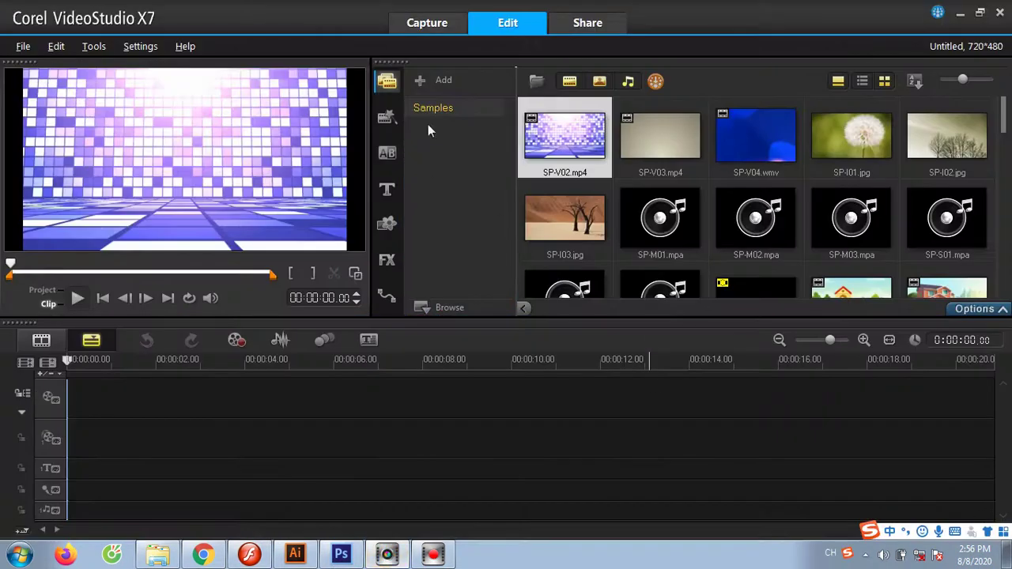
{"action": "left_click", "coordinate": [536, 84]}
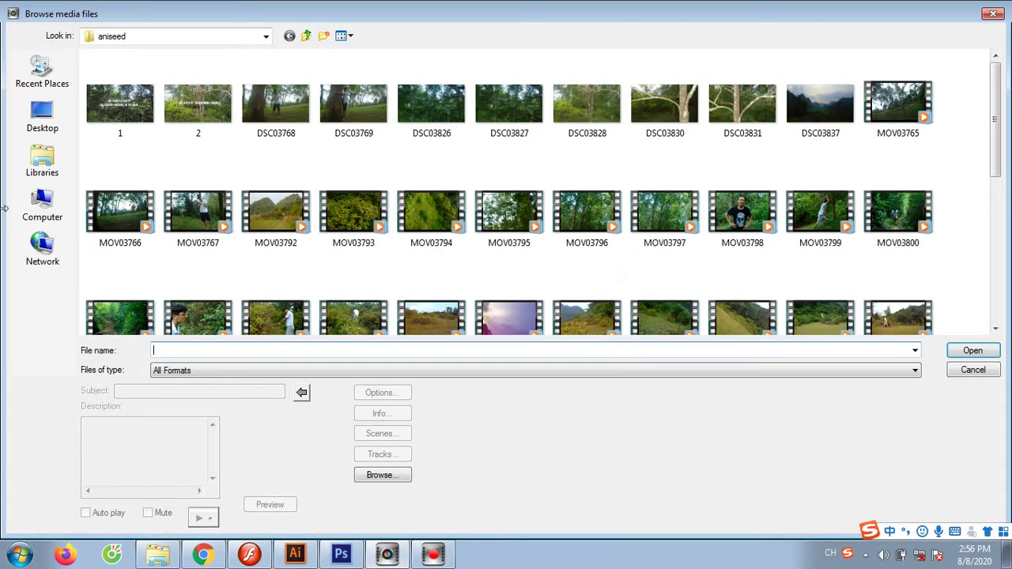
{"action": "left_click", "coordinate": [43, 113]}
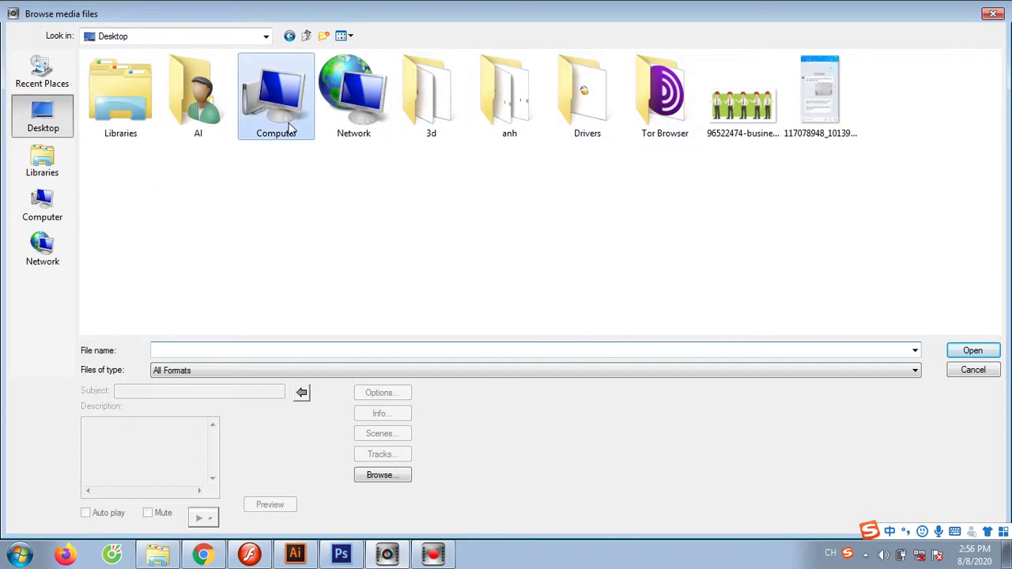
{"action": "double_click", "coordinate": [431, 115]}
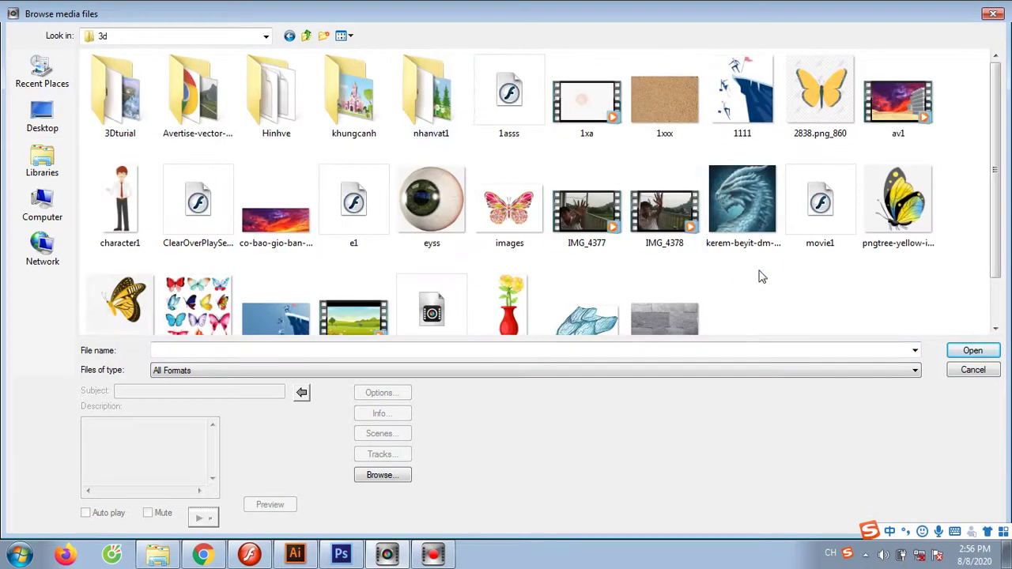
{"action": "scroll", "coordinate": [760, 276], "scroll_direction": "down", "scroll_amount": 2}
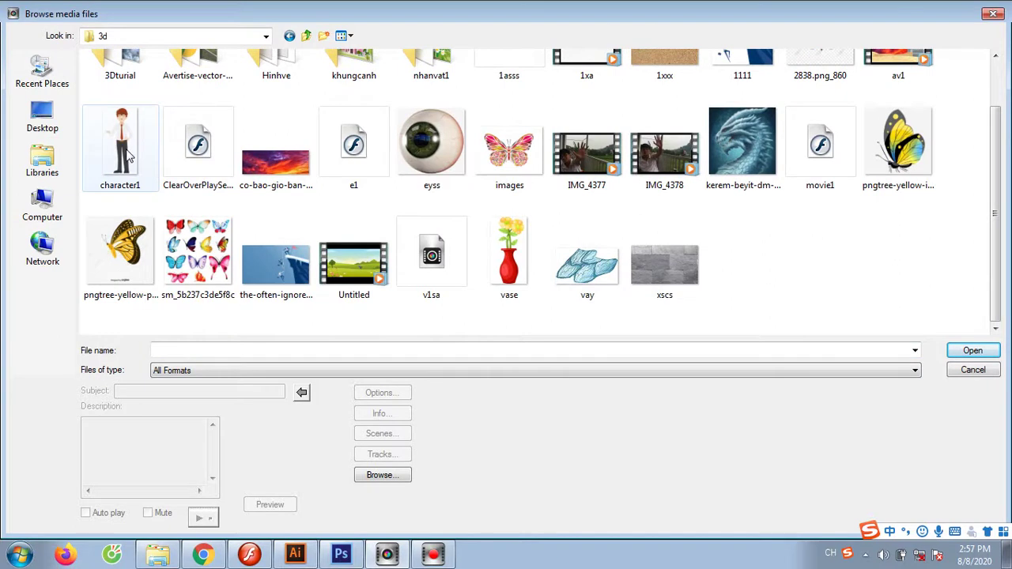
{"action": "scroll", "coordinate": [741, 298], "scroll_direction": "up", "scroll_amount": 2}
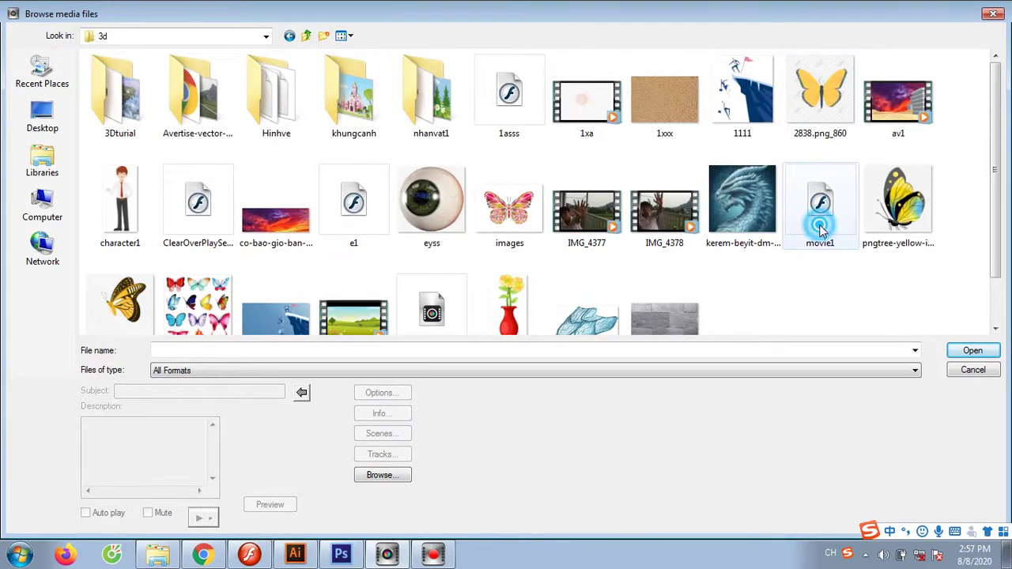
{"action": "left_click", "coordinate": [962, 350]}
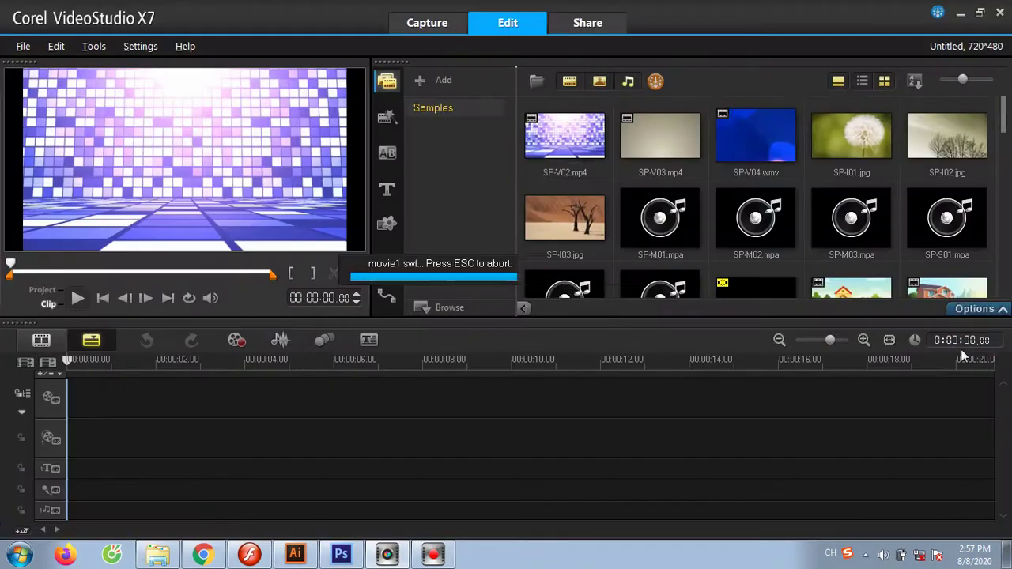
Place movie1.swf on the video track and the Run Little Chicken mp3 on the music track
{"action": "left_click_drag", "start_coordinate": [790, 254], "coordinate": [332, 403]}
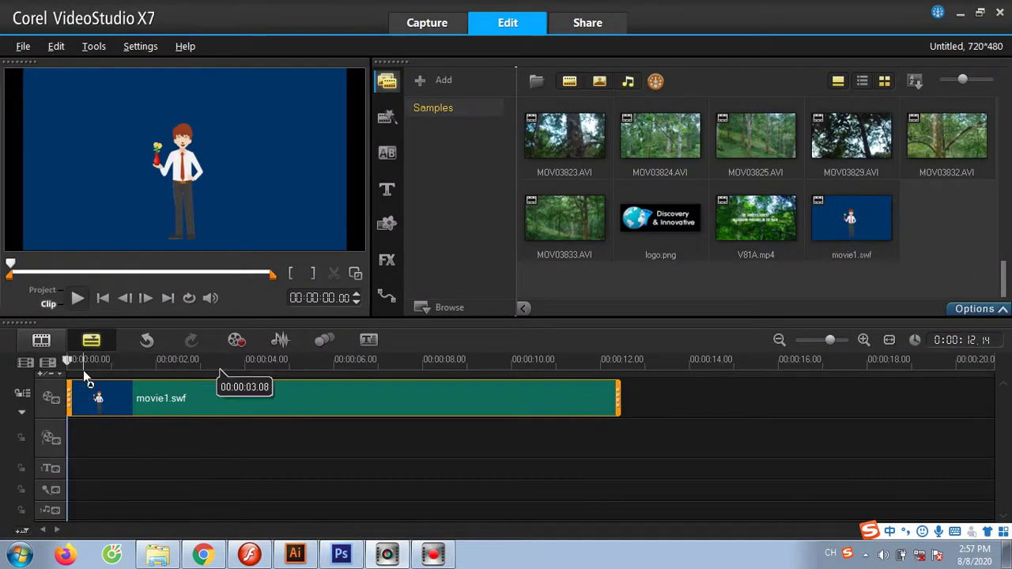
{"action": "left_click", "coordinate": [73, 361]}
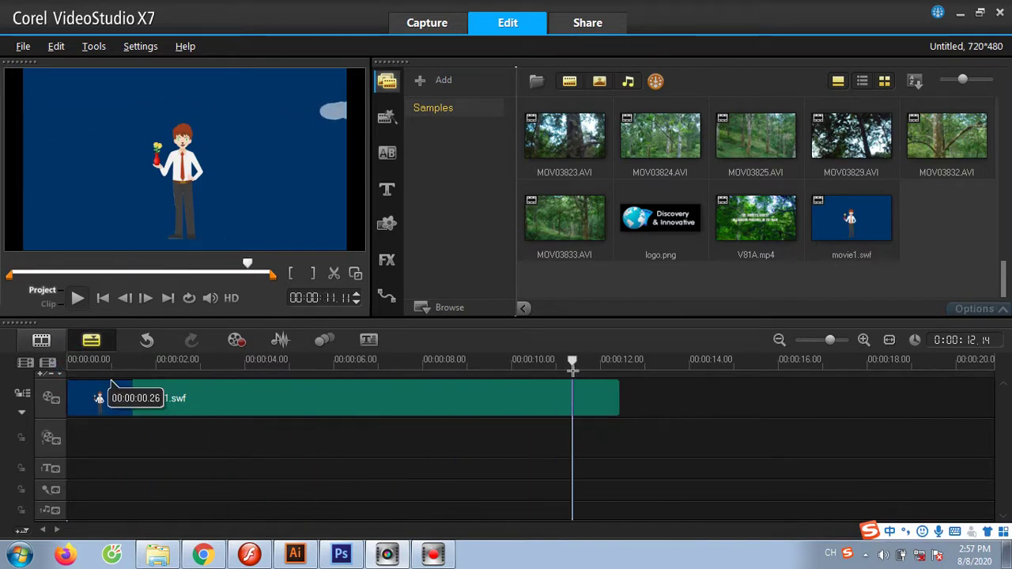
{"action": "left_click", "coordinate": [571, 285]}
{"action": "scroll", "coordinate": [795, 223], "scroll_direction": "up", "scroll_amount": 5}
{"action": "scroll", "coordinate": [795, 224], "scroll_direction": "up", "scroll_amount": 3}
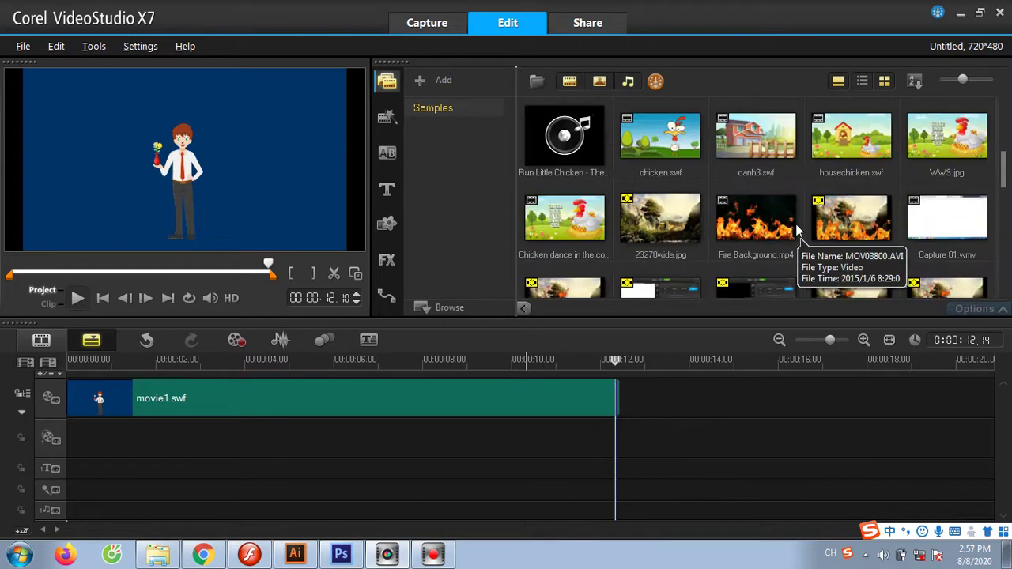
{"action": "mouse_move", "coordinate": [564, 138]}
{"action": "left_mouse_down"}
{"action": "mouse_move", "coordinate": [90, 518]}
{"action": "mouse_move", "coordinate": [72, 510]}
{"action": "left_mouse_up"}
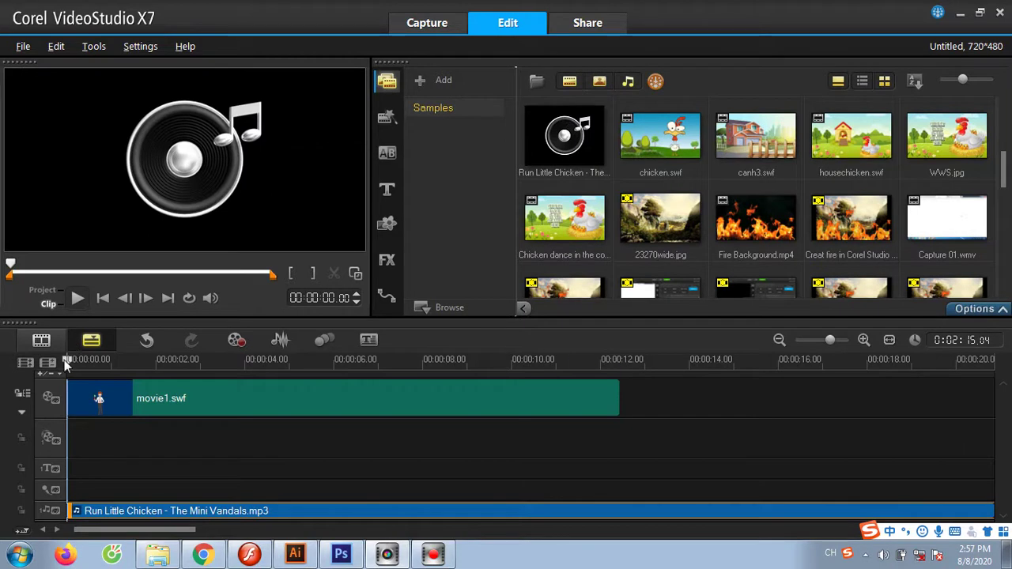
Split the music where the movie ends, delete the leftover part, and rewind the playhead
{"action": "left_click_drag", "start_coordinate": [67, 363], "coordinate": [623, 363]}
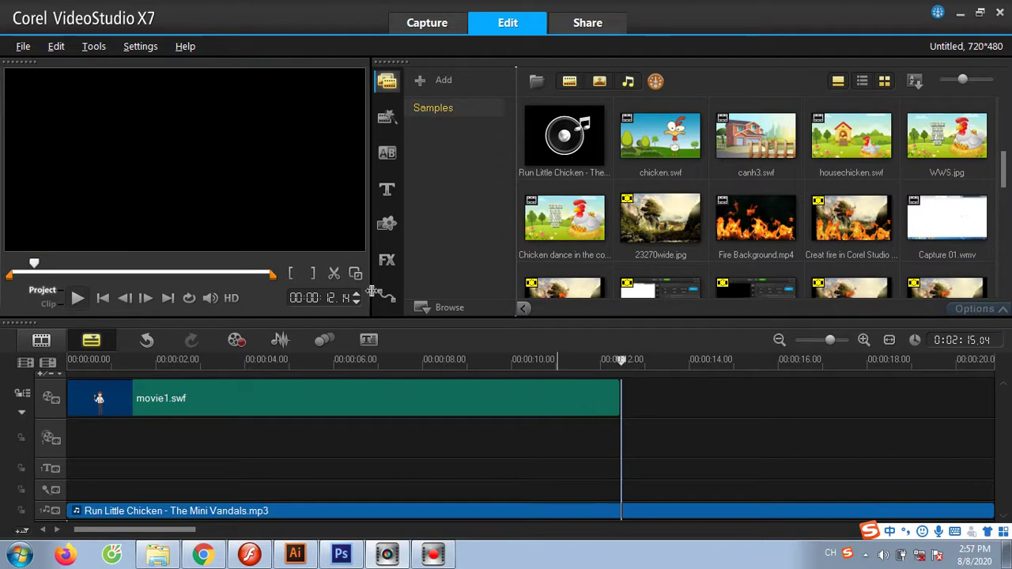
{"action": "left_click", "coordinate": [333, 273]}
{"action": "left_click", "coordinate": [752, 514]}
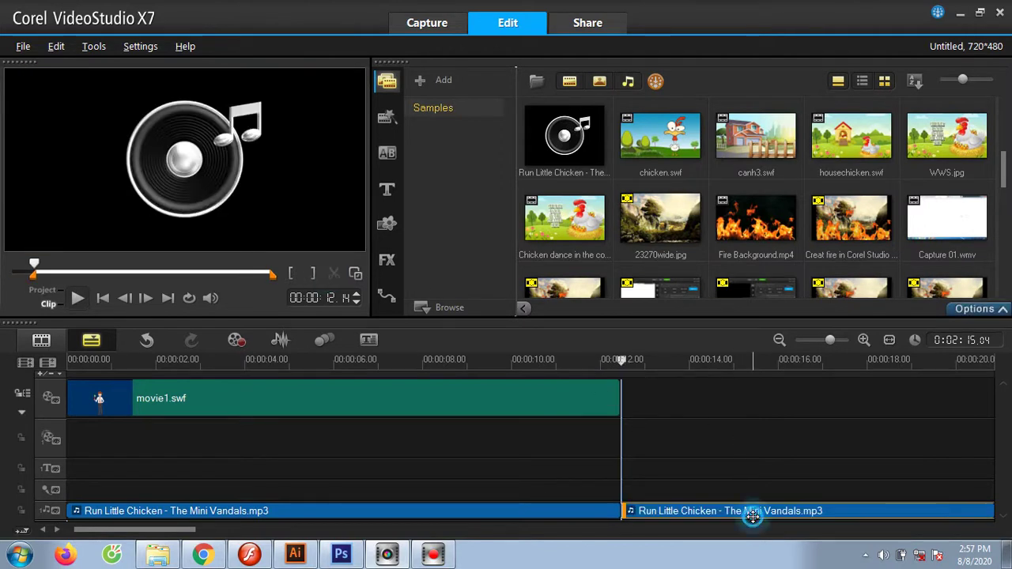
{"action": "key", "text": "Delete"}
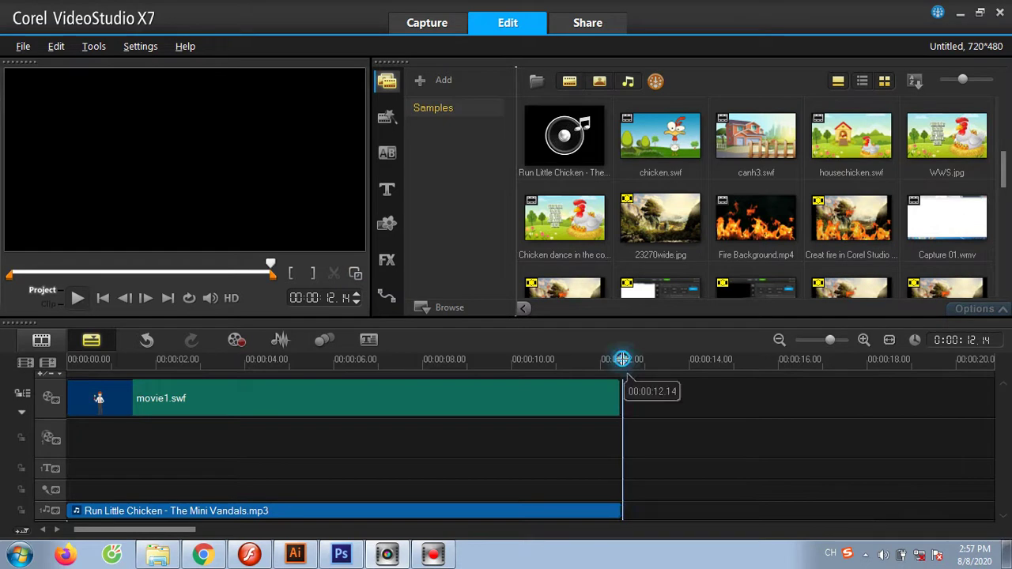
{"action": "left_click_drag", "start_coordinate": [622, 360], "coordinate": [67, 362]}
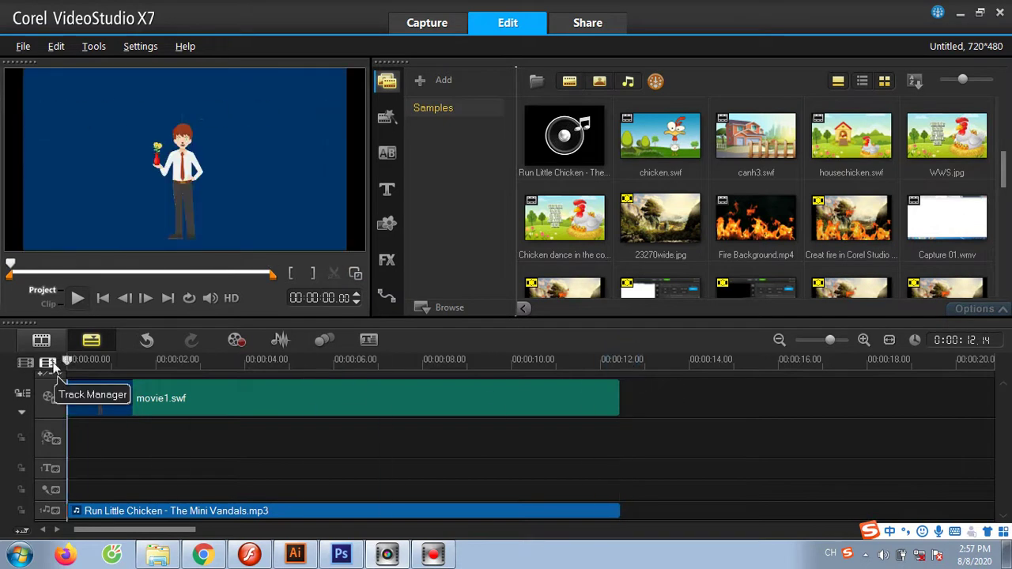
Add the LOREM IPSUM | DOLOR SIT AMET title preset at the project start
{"action": "left_click", "coordinate": [386, 190]}
{"action": "left_click", "coordinate": [948, 241]}
{"action": "scroll", "coordinate": [949, 243], "scroll_direction": "down", "scroll_amount": 10}
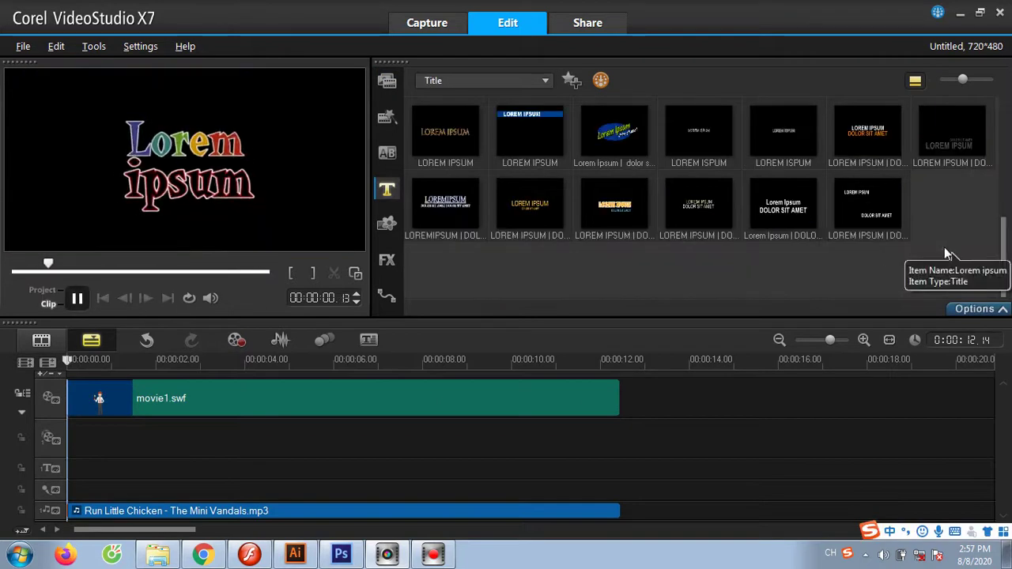
{"action": "left_click_drag", "start_coordinate": [867, 210], "coordinate": [75, 443]}
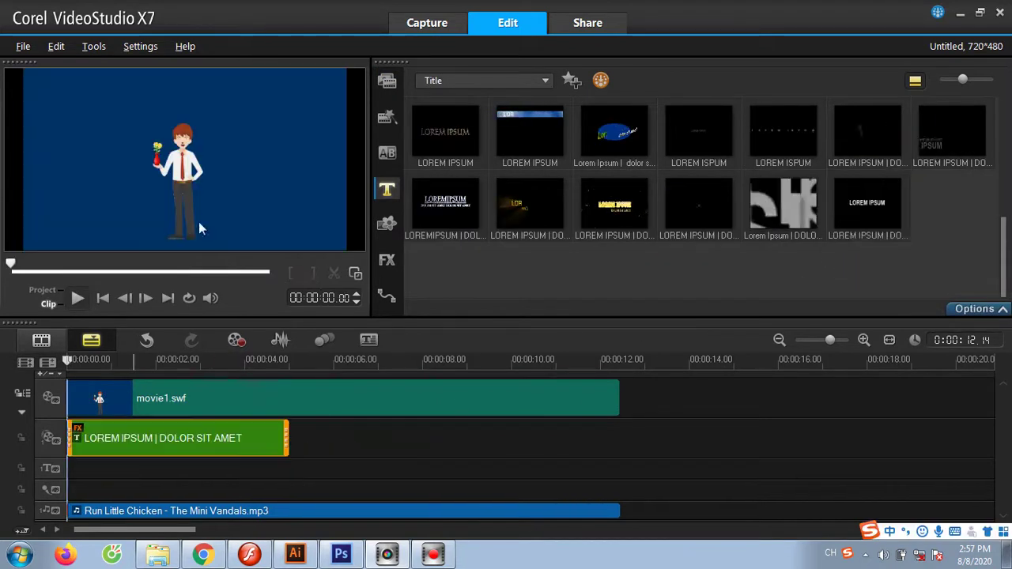
{"action": "left_click", "coordinate": [232, 445]}
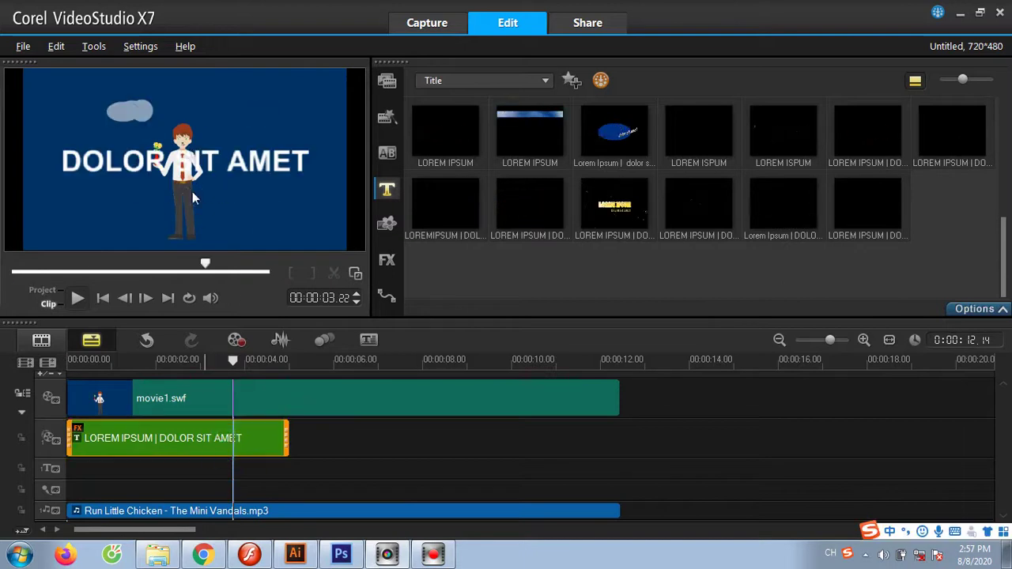
Delete the title's LOREM IPSUM line and move DOLOR SIT AMET below the character
{"action": "double_click", "coordinate": [234, 169]}
{"action": "left_click", "coordinate": [234, 207]}
{"action": "left_click", "coordinate": [129, 129]}
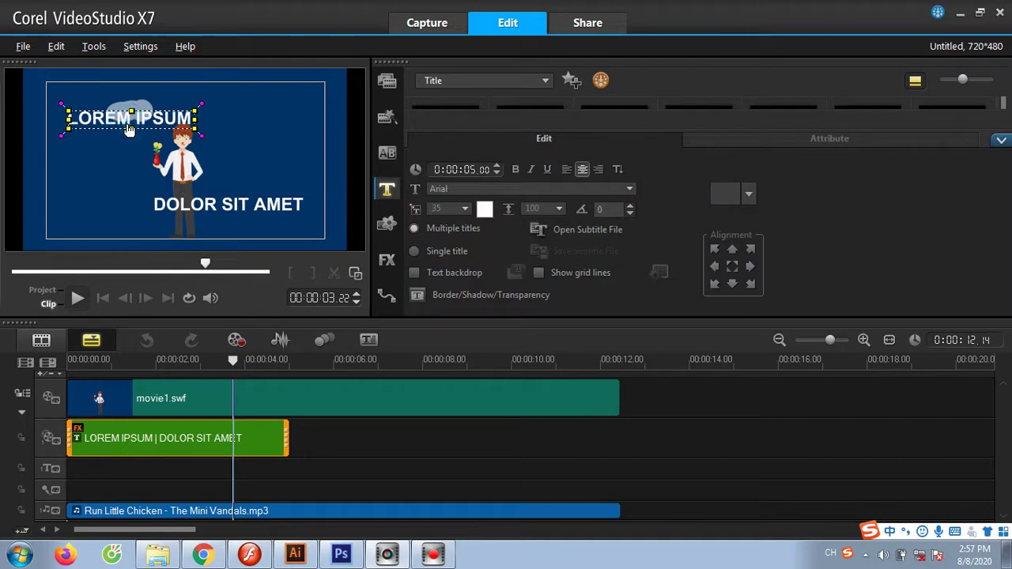
{"action": "key", "text": "Delete"}
{"action": "mouse_move", "coordinate": [199, 208]}
{"action": "left_mouse_down"}
{"action": "mouse_move", "coordinate": [138, 214]}
{"action": "mouse_move", "coordinate": [154, 216]}
{"action": "left_mouse_up"}
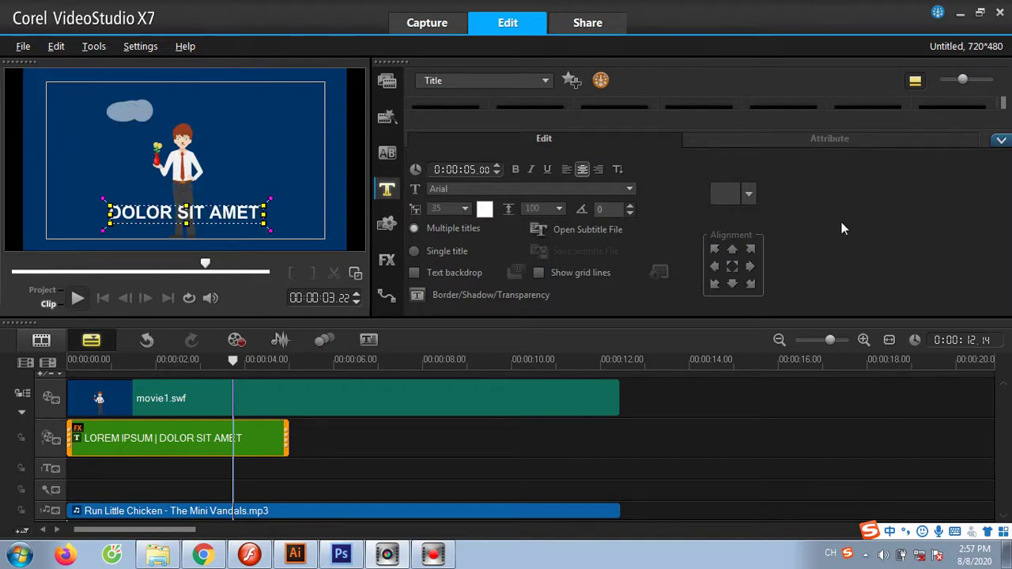
Show the title's filter settings and erase the DOLOR SIT AMET caption text
{"action": "left_click", "coordinate": [900, 140]}
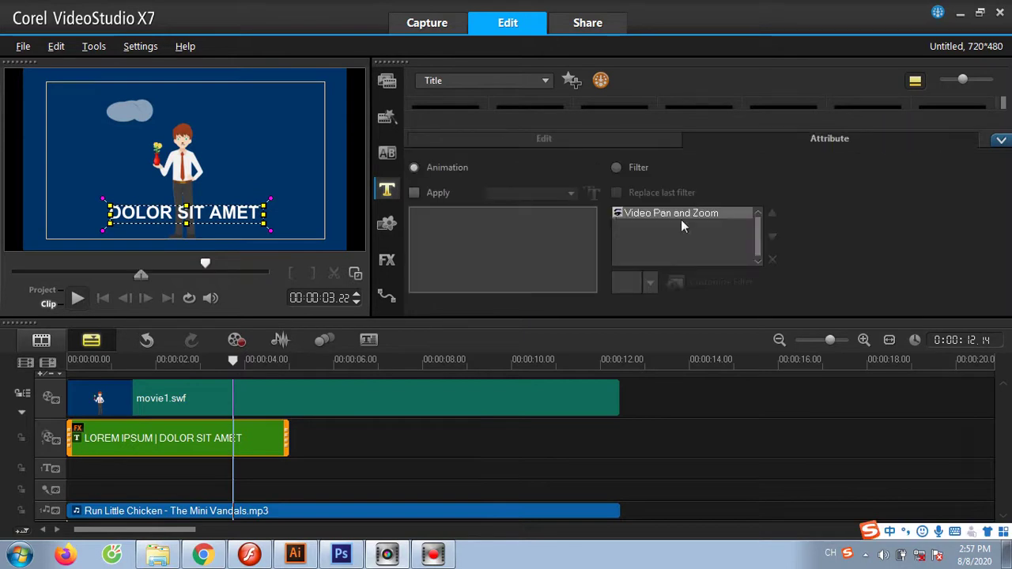
{"action": "left_click", "coordinate": [616, 168]}
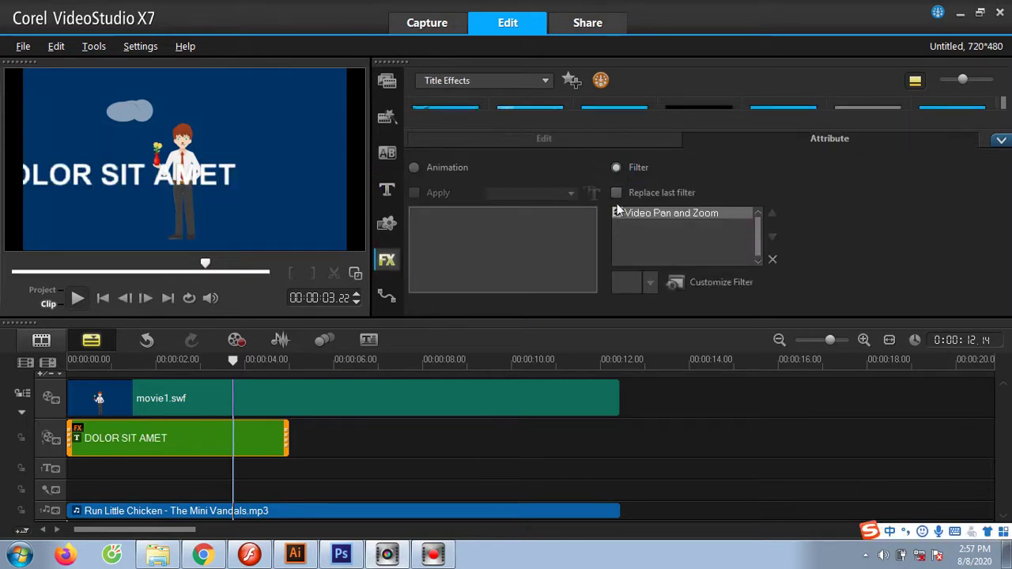
{"action": "left_click", "coordinate": [616, 215]}
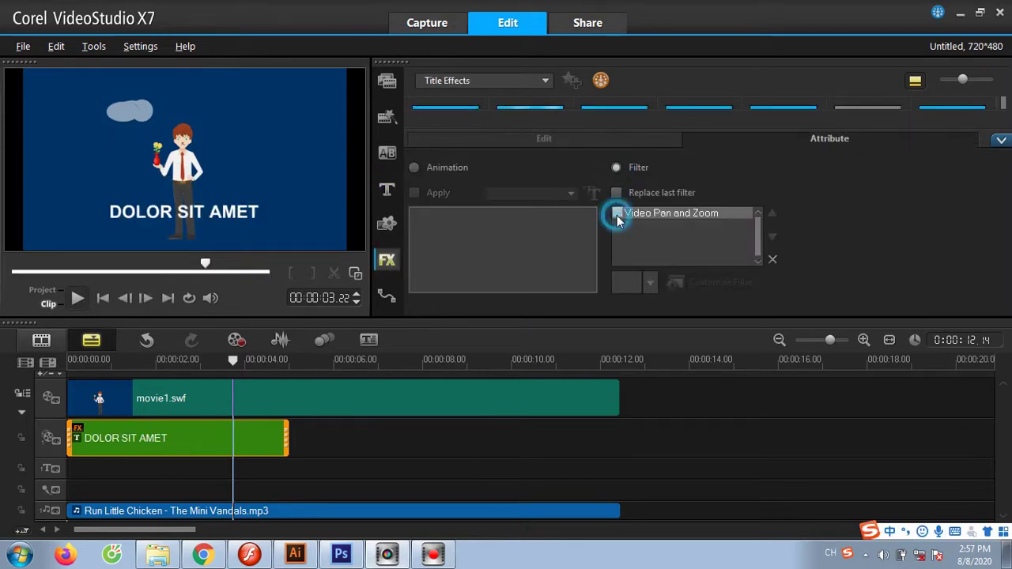
{"action": "left_click", "coordinate": [186, 219]}
{"action": "left_click_drag", "start_coordinate": [121, 213], "coordinate": [271, 214]}
{"action": "key", "text": "Delete"}
{"action": "key", "text": "BackSpace"}
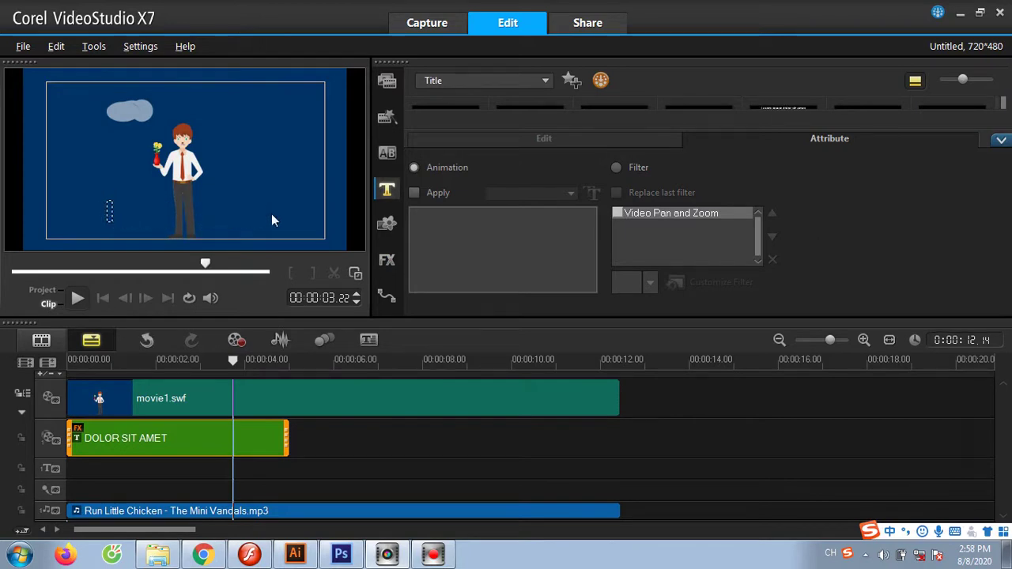
Switch keyboard input to English and start a fresh caption below the character
{"action": "type", "text": "Thi"}
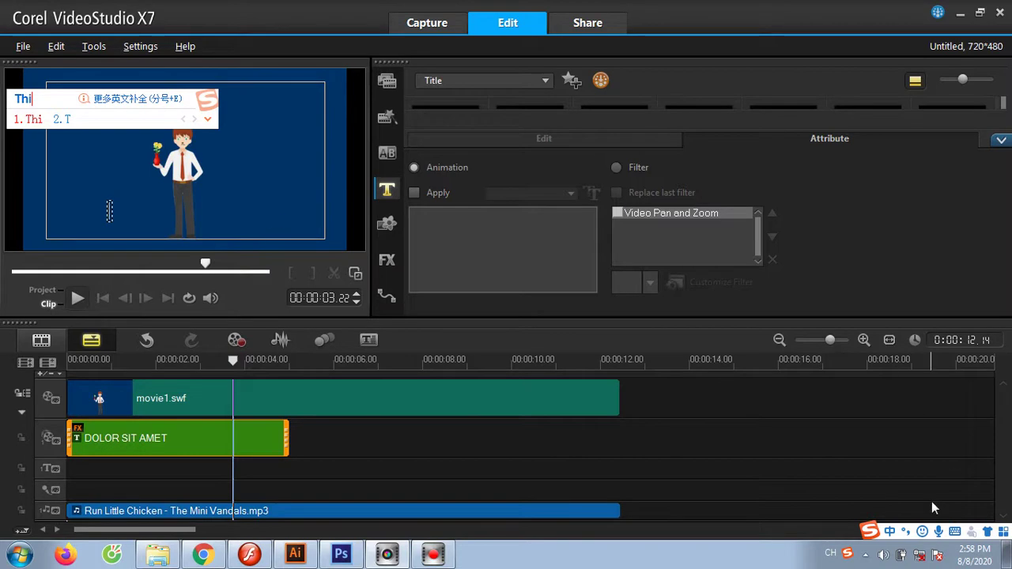
{"action": "left_click", "coordinate": [830, 552]}
{"action": "left_click", "coordinate": [843, 478]}
{"action": "left_click", "coordinate": [122, 212]}
{"action": "left_click", "coordinate": [122, 212]}
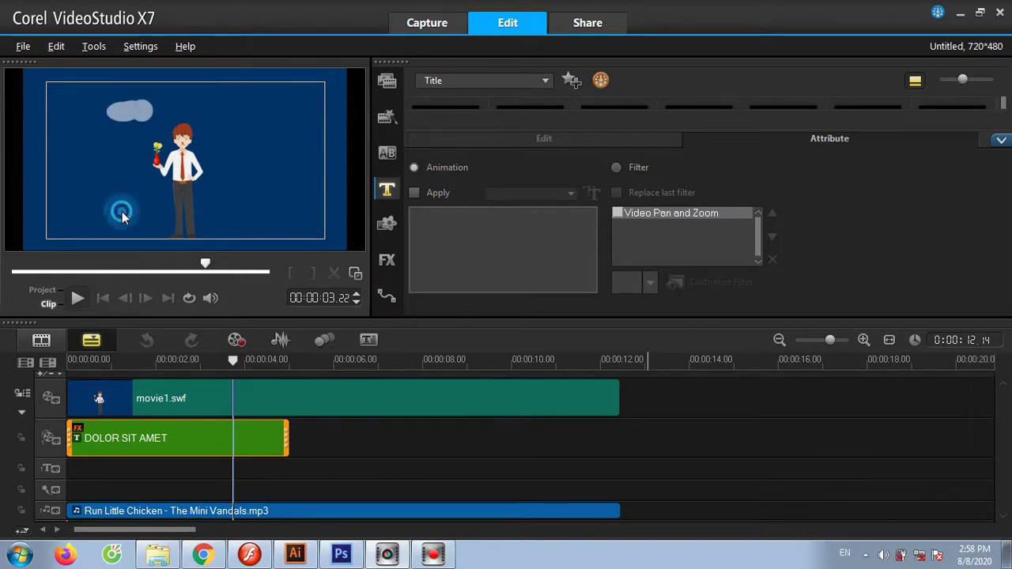
Type and correct the first caption line 'This is a exmple videos'
{"action": "type", "text": "Thi"}
{"action": "type", "text": "s is a vid"}
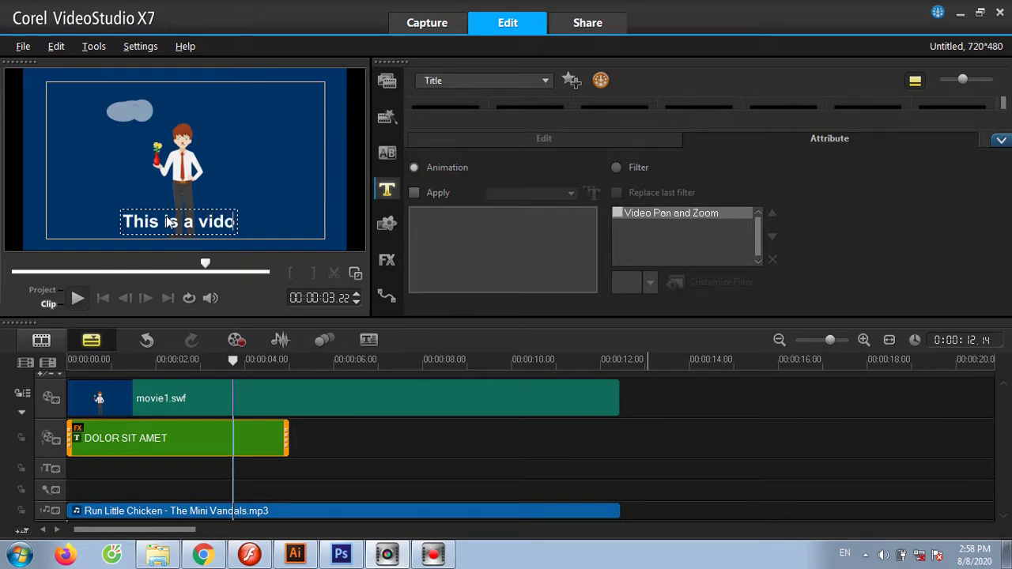
{"action": "type", "text": "o"}
{"action": "key", "text": "BackSpace"}
{"action": "key", "text": "BackSpace"}
{"action": "key", "text": "BackSpace"}
{"action": "type", "text": "ple"}
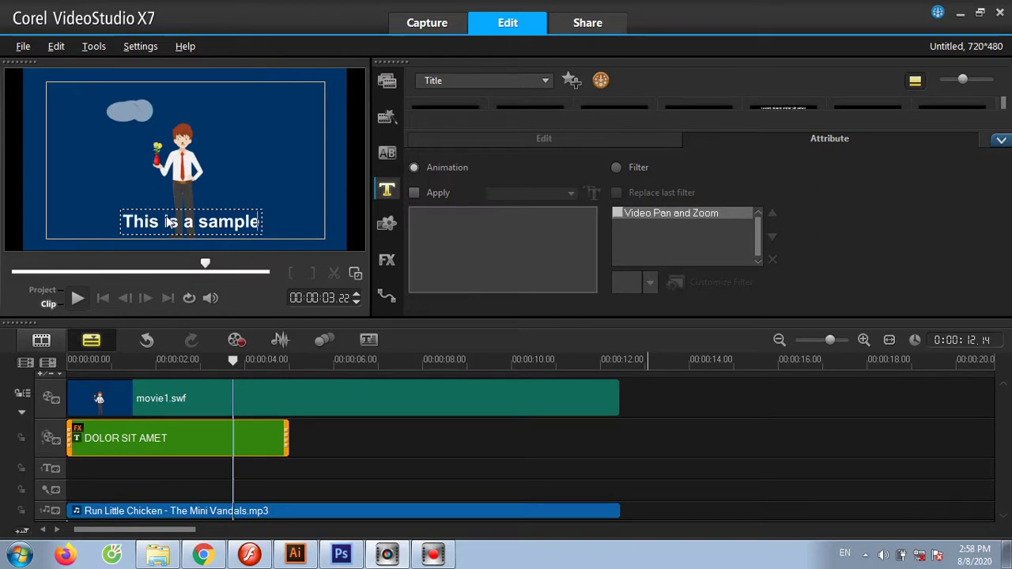
{"action": "left_click_drag", "start_coordinate": [212, 223], "coordinate": [204, 223]}
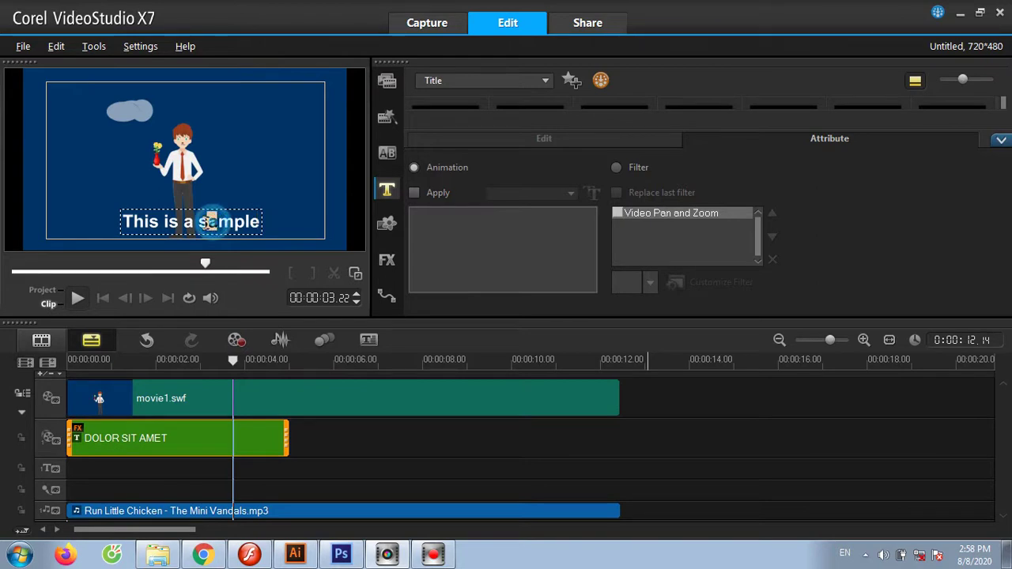
{"action": "type", "text": "ex"}
{"action": "left_click", "coordinate": [260, 226]}
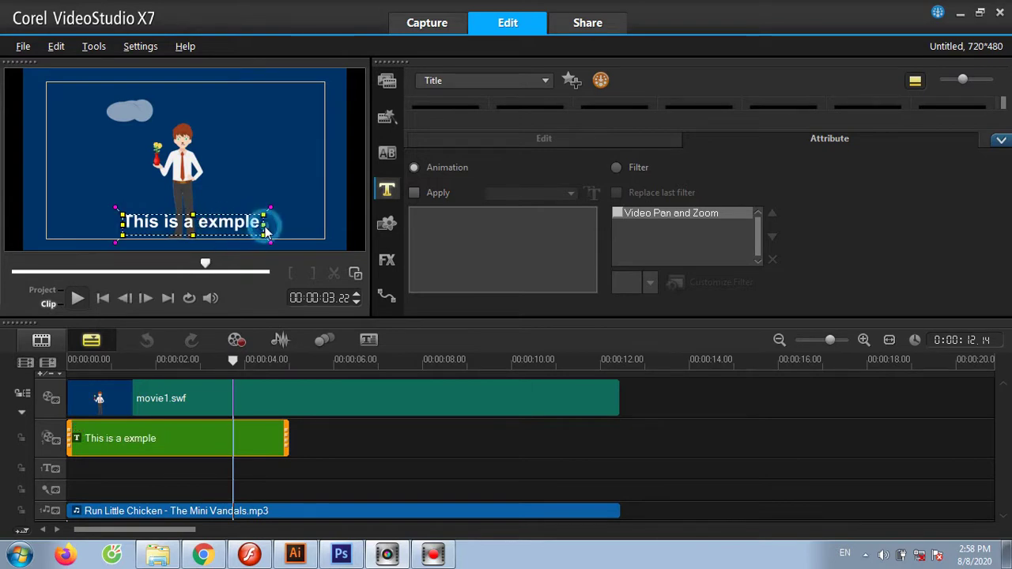
{"action": "left_click", "coordinate": [256, 224]}
{"action": "type", "text": "vid"}
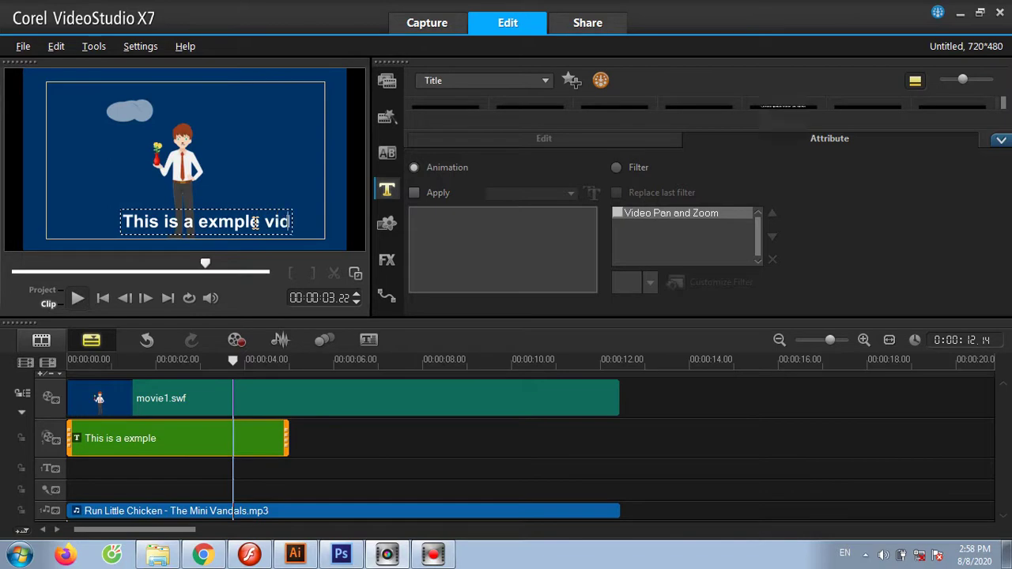
{"action": "type", "text": "eos"}
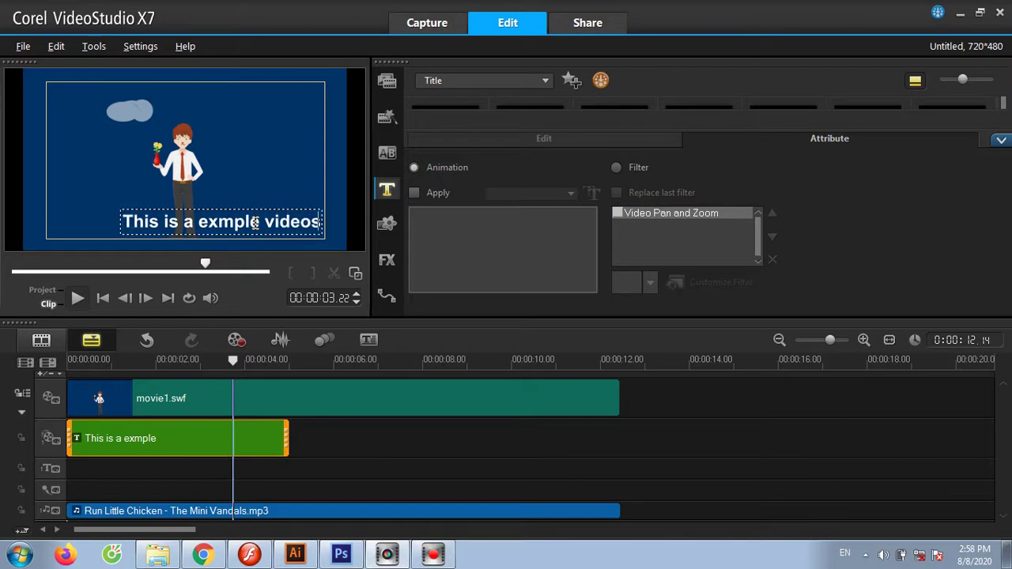
Add the second line 'for Adobe Flash Professional' and finish editing the title
{"action": "key", "text": "Return"}
{"action": "type", "text": "for A"}
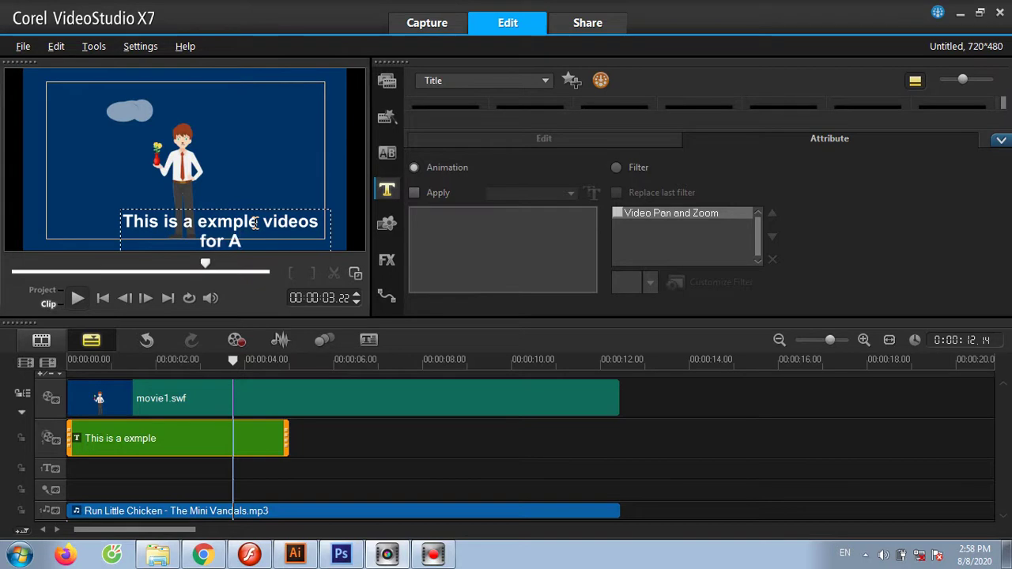
{"action": "type", "text": "d"}
{"action": "key", "text": "BackSpace"}
{"action": "type", "text": "dobe"}
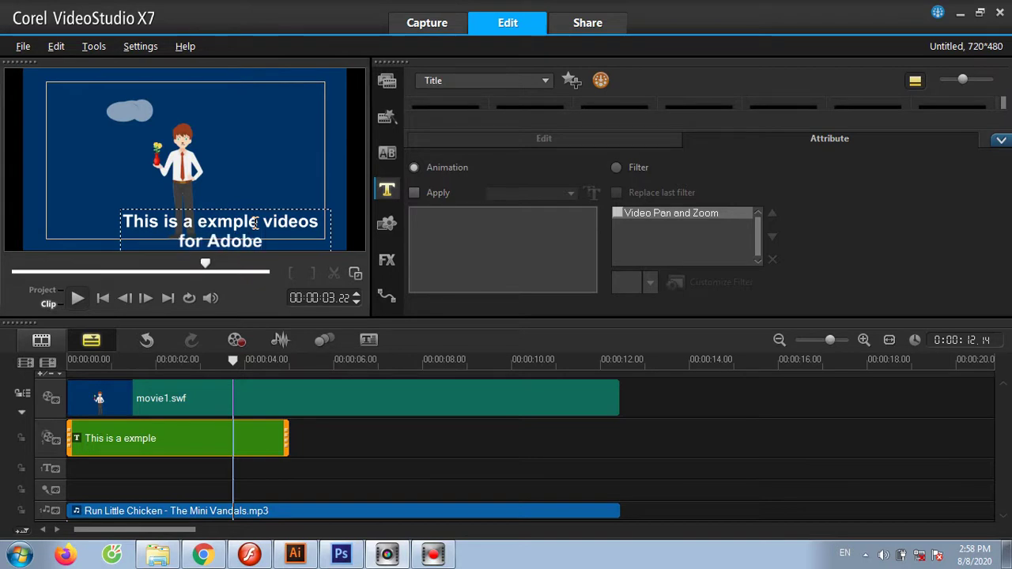
{"action": "type", "text": " Flash"}
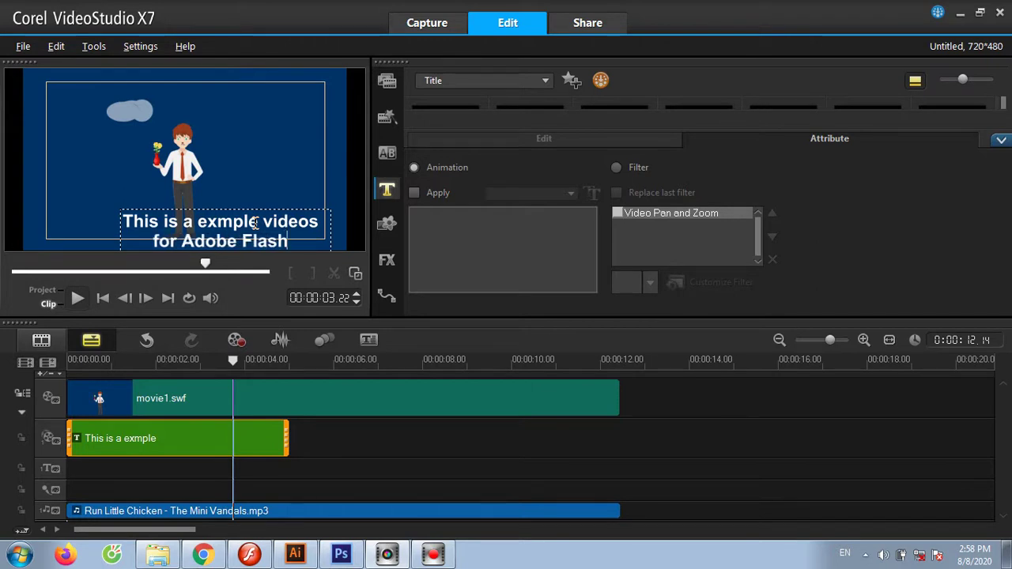
{"action": "type", "text": " Pr"}
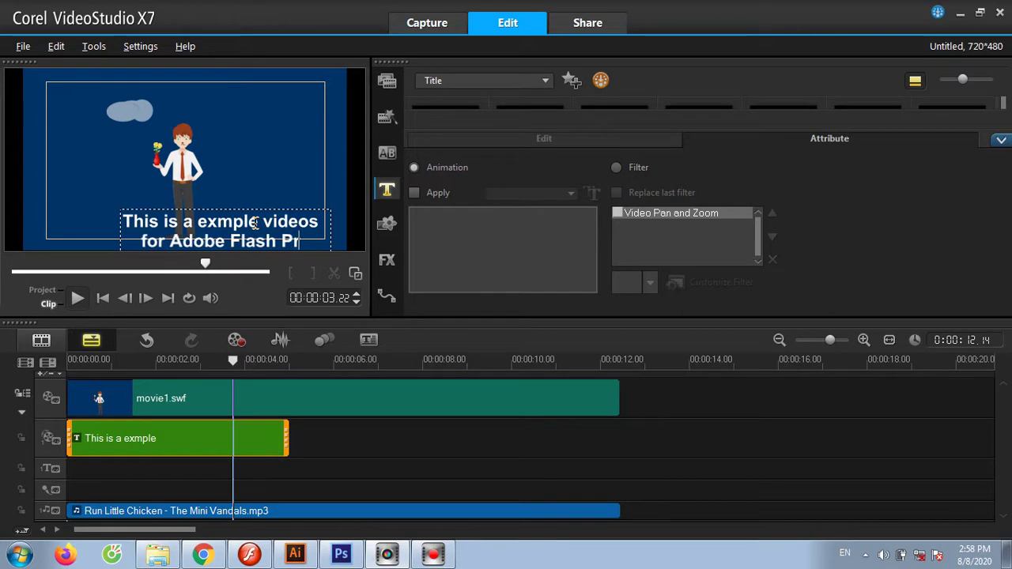
{"action": "type", "text": "or"}
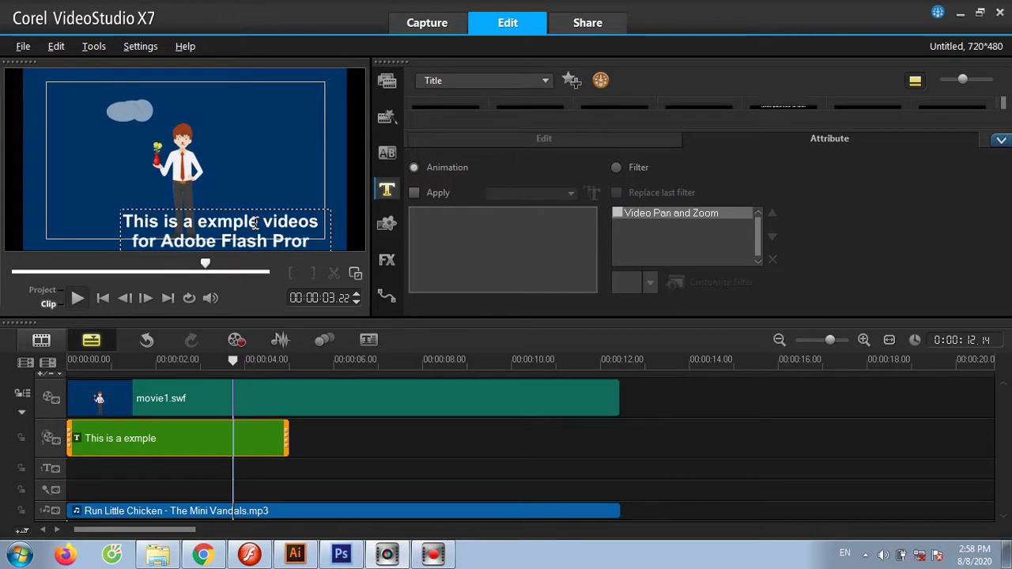
{"action": "key", "text": "BackSpace"}
{"action": "type", "text": "fes"}
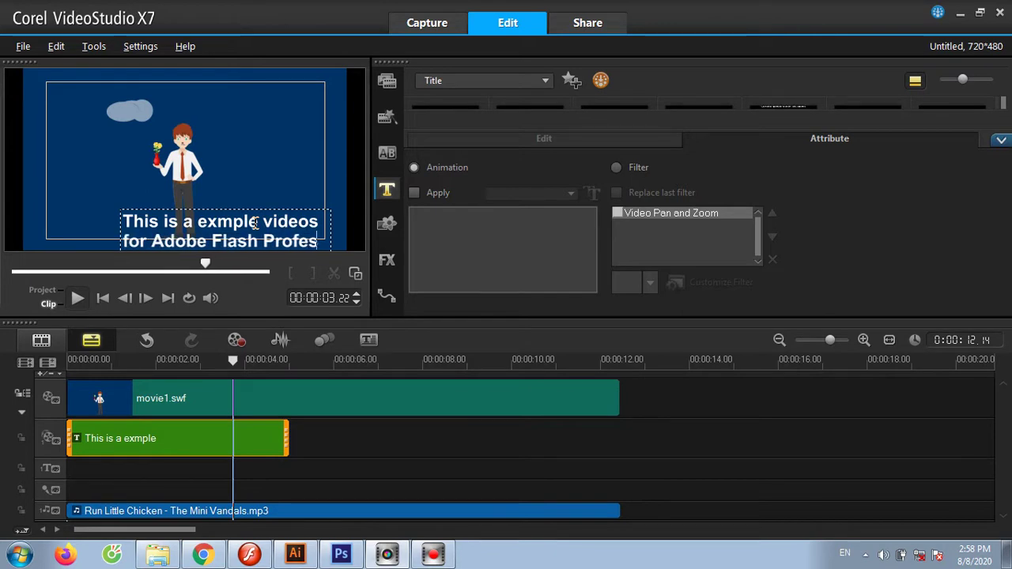
{"action": "type", "text": "siona"}
{"action": "type", "text": "l"}
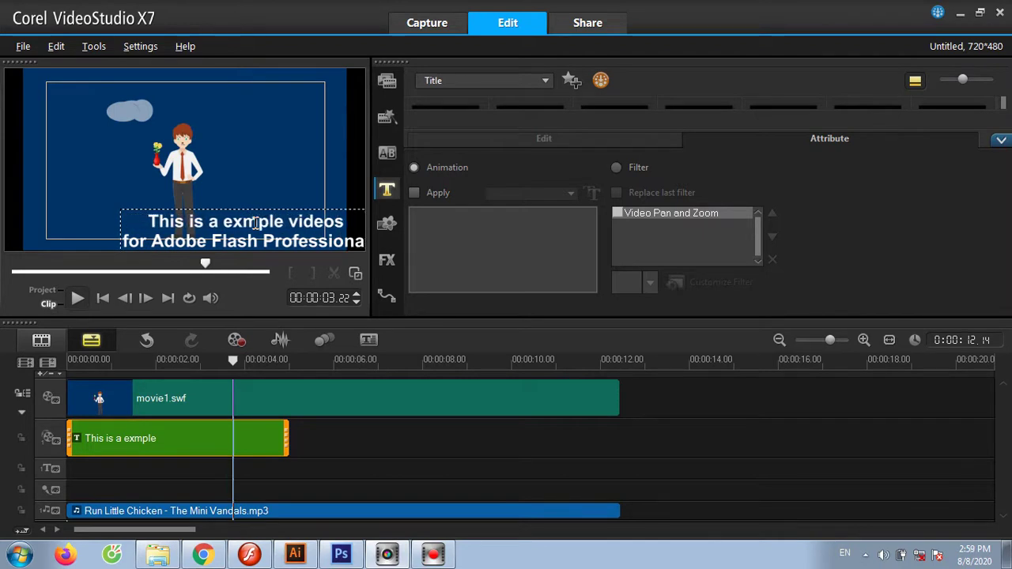
{"action": "left_click", "coordinate": [270, 190]}
{"action": "left_click", "coordinate": [189, 212]}
{"action": "left_click", "coordinate": [233, 360]}
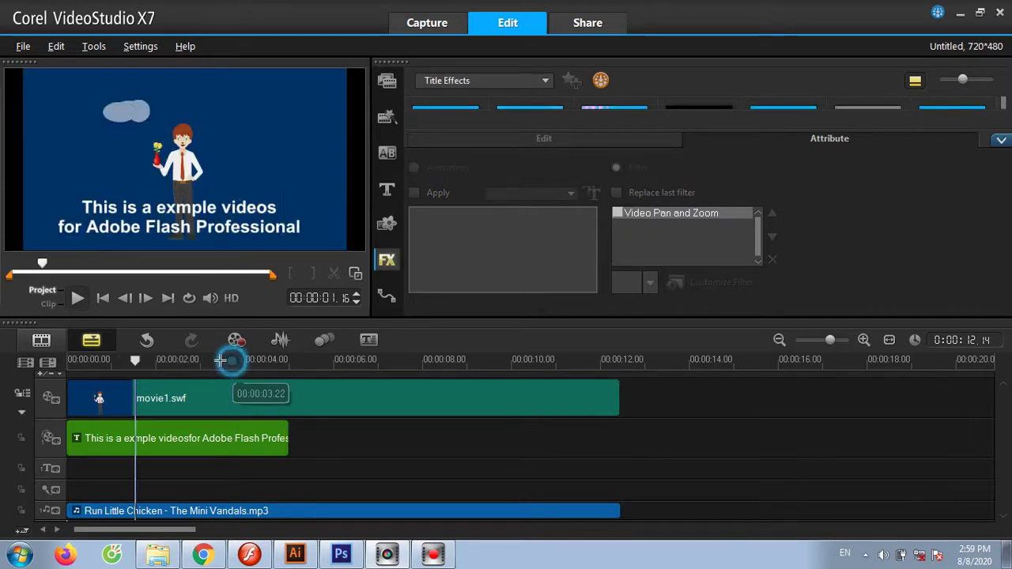
Scrub the playhead across the project to preview the captioned video, then go to Share
{"action": "left_click_drag", "start_coordinate": [237, 361], "coordinate": [135, 360]}
{"action": "left_click", "coordinate": [372, 429]}
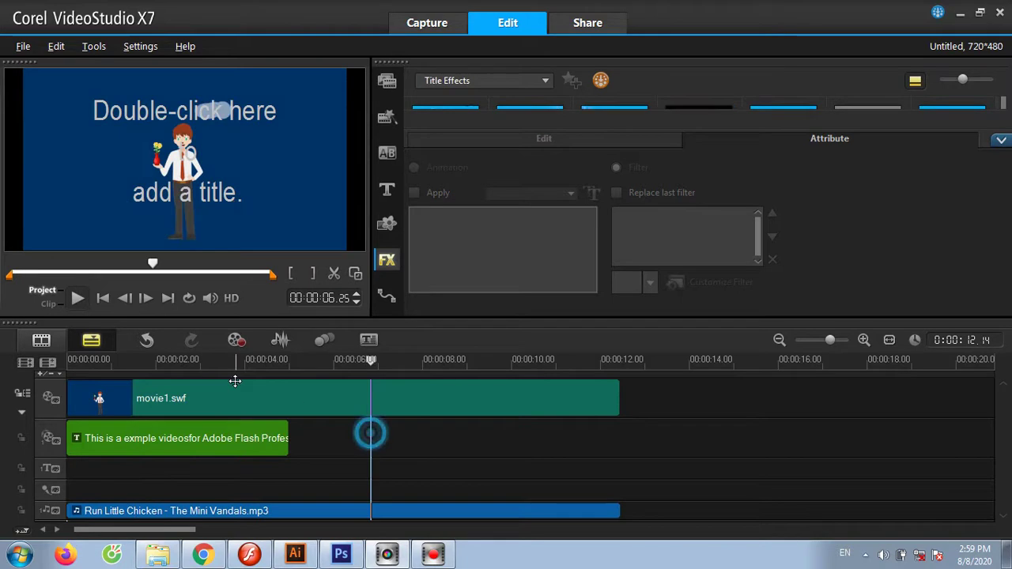
{"action": "left_click_drag", "start_coordinate": [368, 359], "coordinate": [136, 376]}
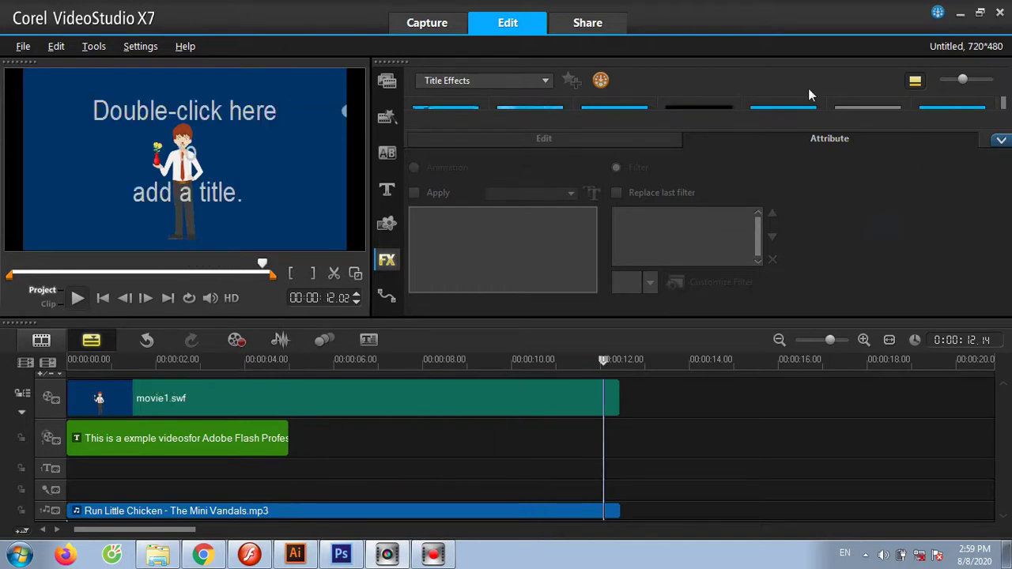
{"action": "left_click", "coordinate": [585, 23]}
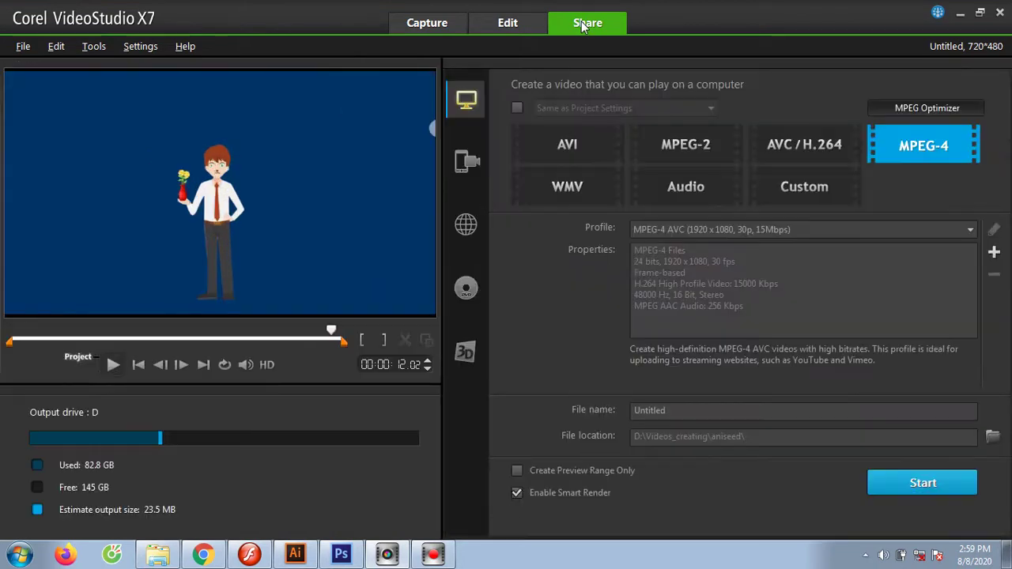
Name the MPEG-4 output example1 and browse to the Desktop for its save location
{"action": "double_click", "coordinate": [688, 410]}
{"action": "type", "text": "example1"}
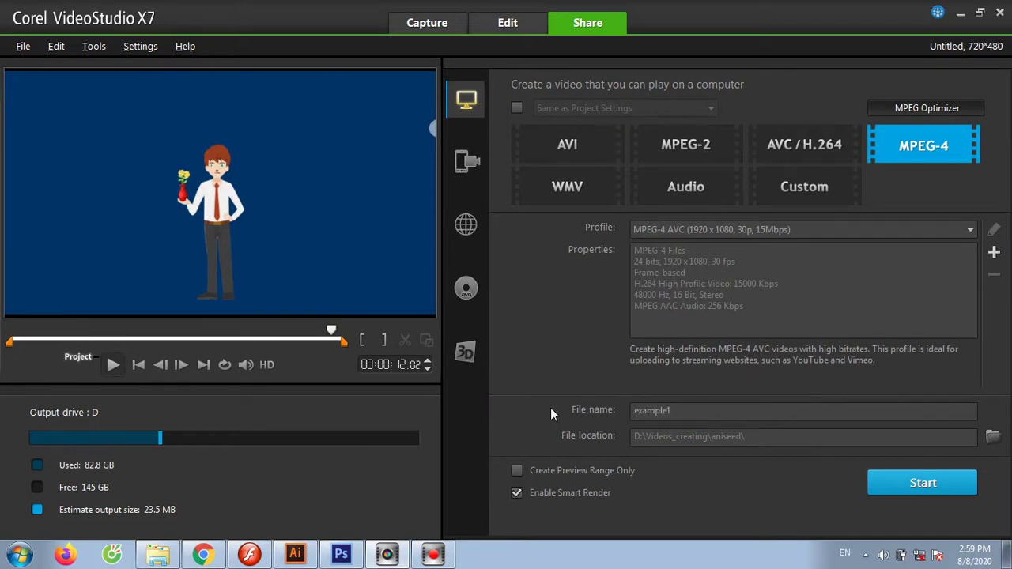
{"action": "left_click", "coordinate": [992, 436]}
{"action": "left_click", "coordinate": [39, 110]}
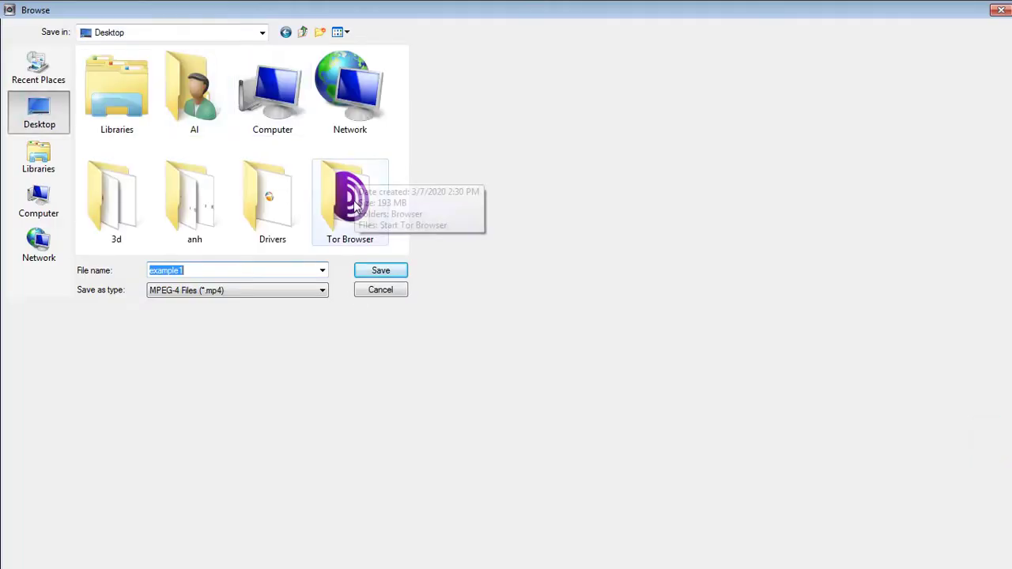
Save example1 into the Desktop's 3d folder and start rendering the MPEG-4 video
{"action": "left_click", "coordinate": [357, 207]}
{"action": "double_click", "coordinate": [127, 216]}
{"action": "left_click", "coordinate": [385, 270]}
{"action": "left_click", "coordinate": [888, 483]}
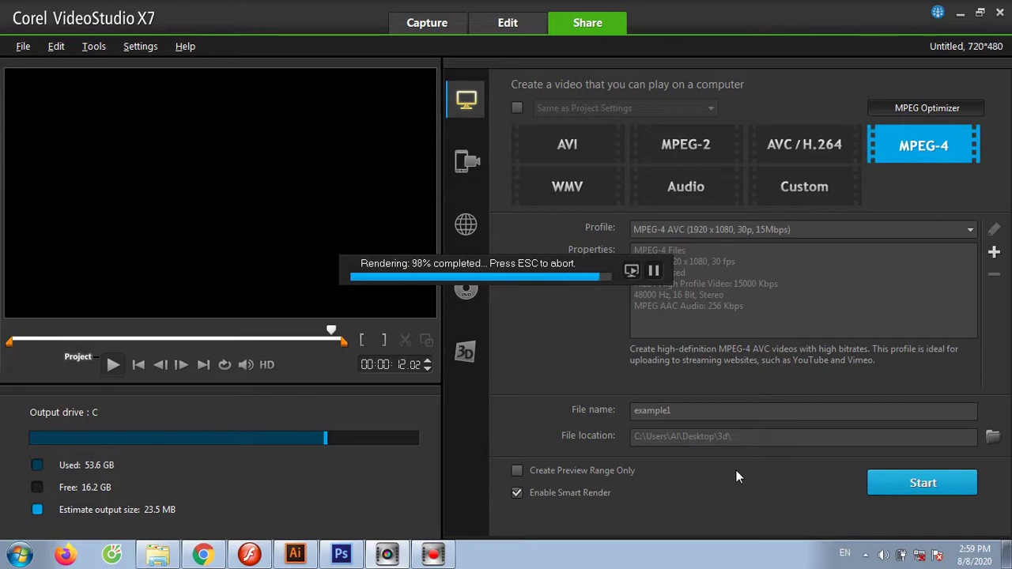
Acknowledge the finished render and open the Desktop's 3d folder maximized
{"action": "left_click", "coordinate": [492, 290]}
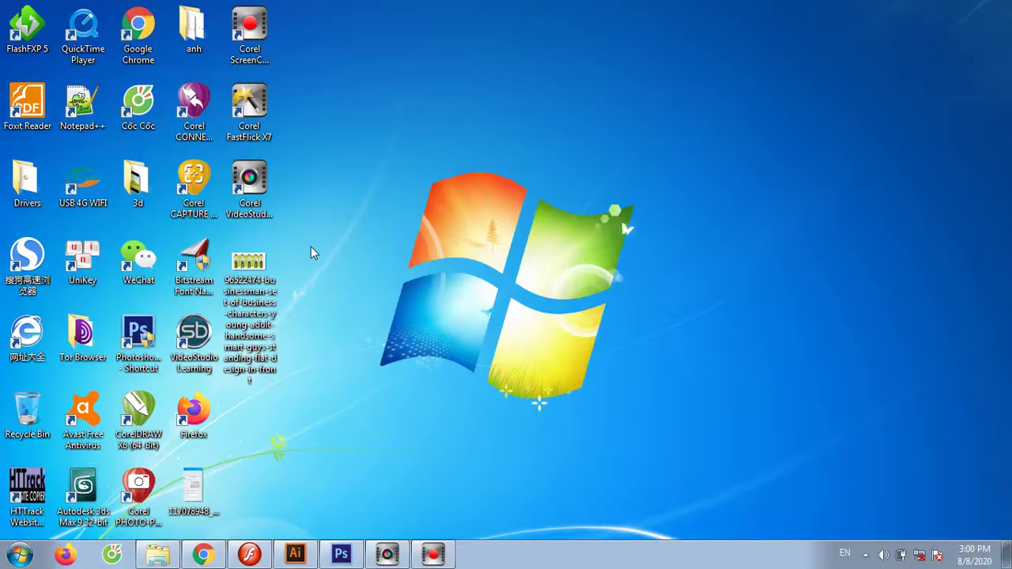
{"action": "double_click", "coordinate": [137, 186]}
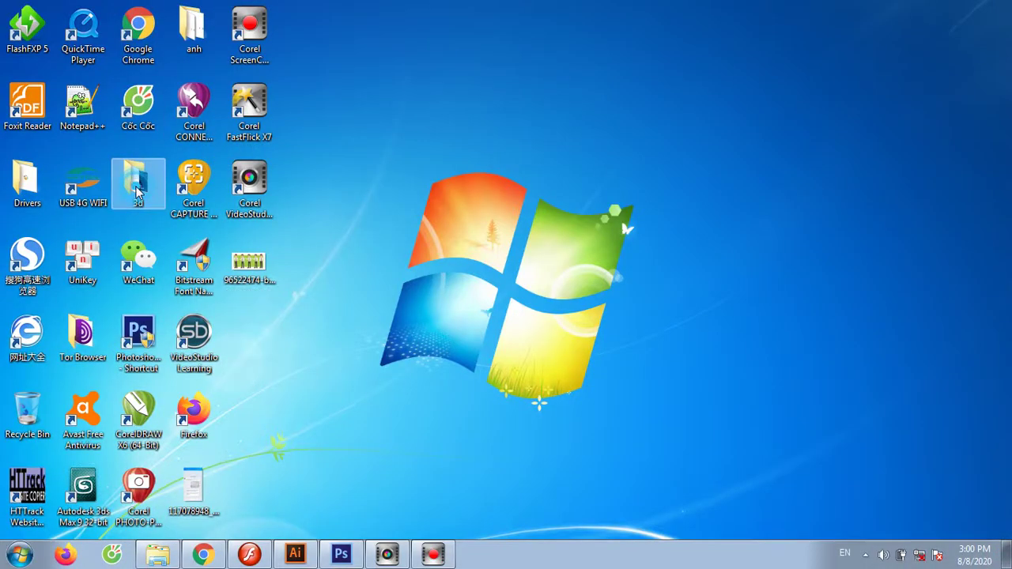
{"action": "double_click", "coordinate": [625, 70]}
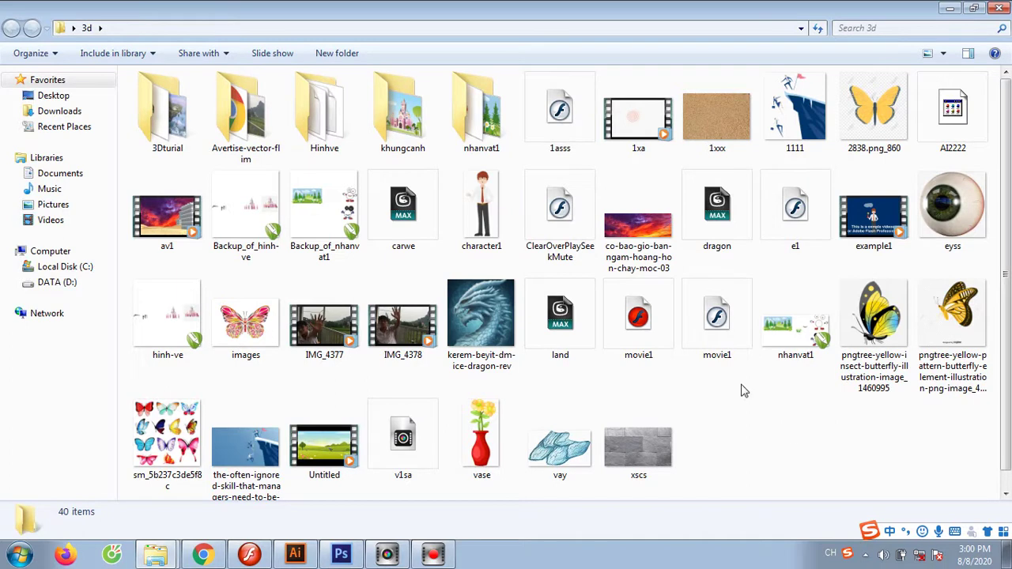
Switch input to English and open the exported example1 video
{"action": "left_click", "coordinate": [460, 218]}
{"action": "type", "text": "e"}
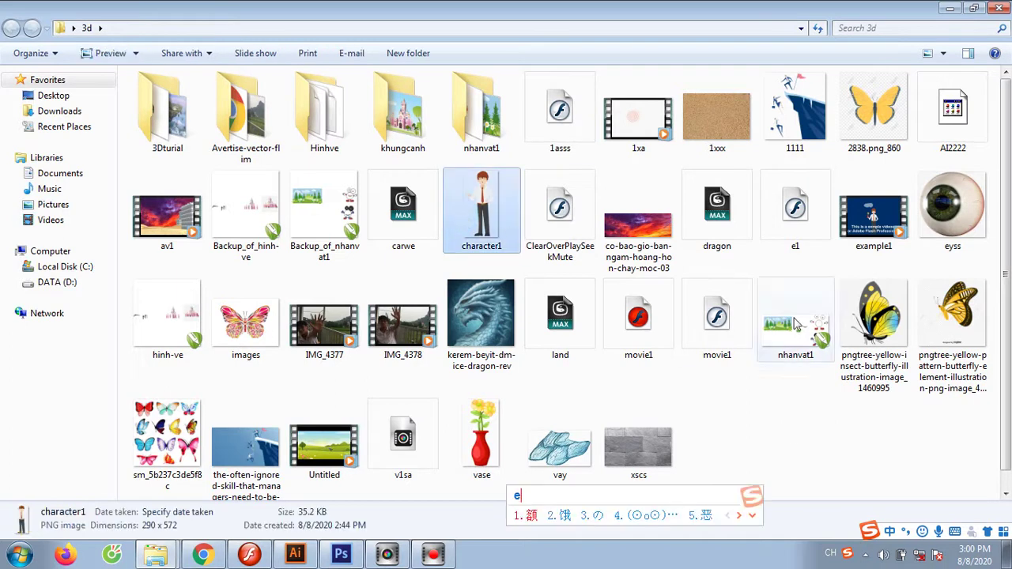
{"action": "left_click", "coordinate": [845, 551]}
{"action": "left_click", "coordinate": [839, 479]}
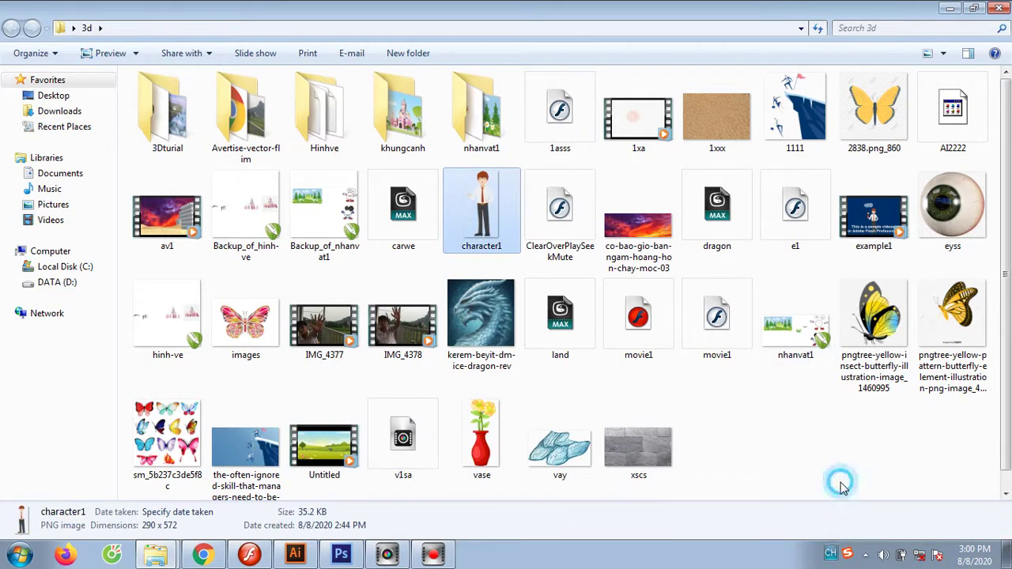
{"action": "left_click", "coordinate": [651, 459]}
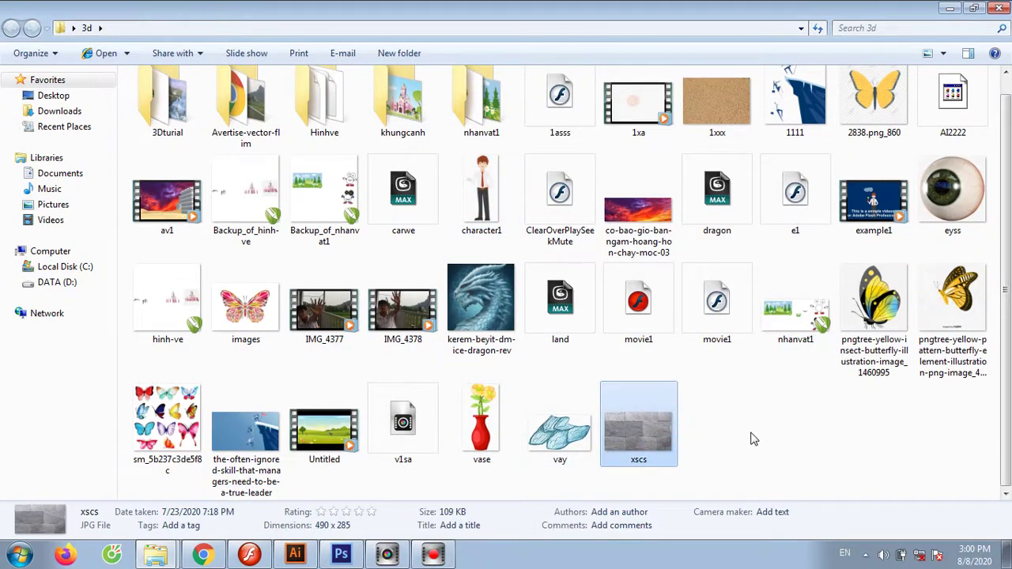
{"action": "left_click", "coordinate": [873, 198]}
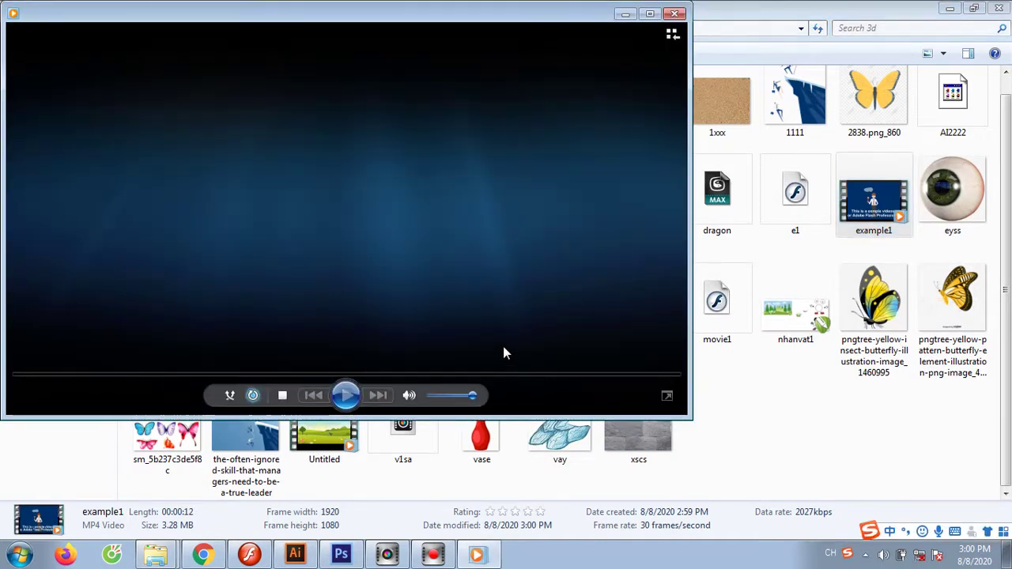
Play example1 full screen at lower volume, then close Windows Media Player
{"action": "double_click", "coordinate": [505, 348]}
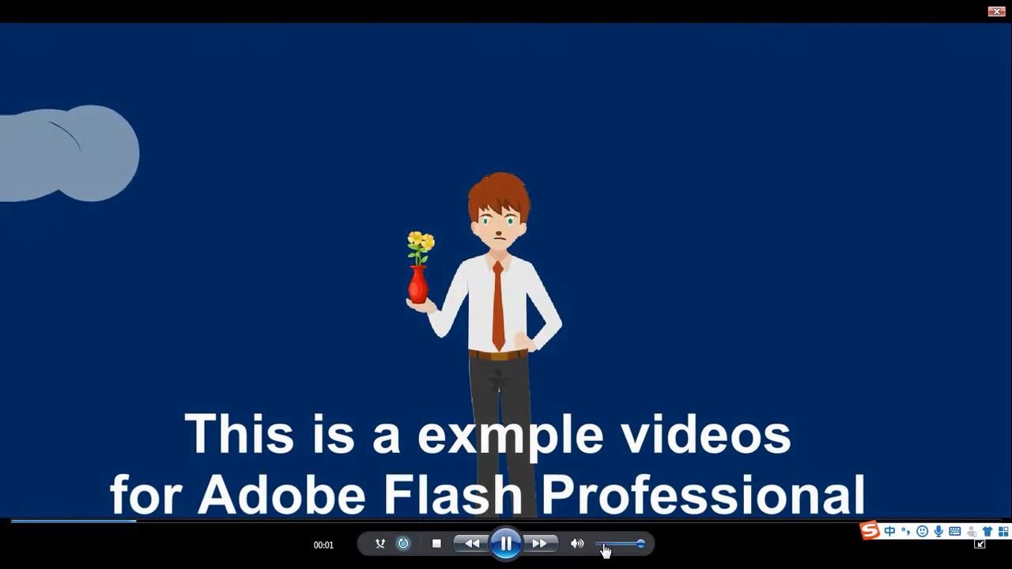
{"action": "left_click", "coordinate": [619, 544]}
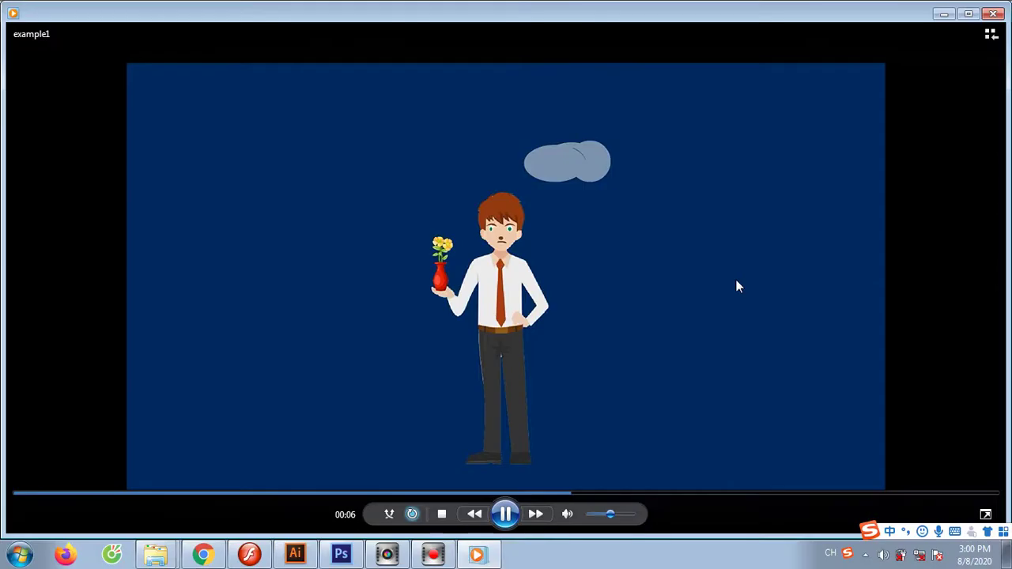
{"action": "left_click", "coordinate": [989, 16]}
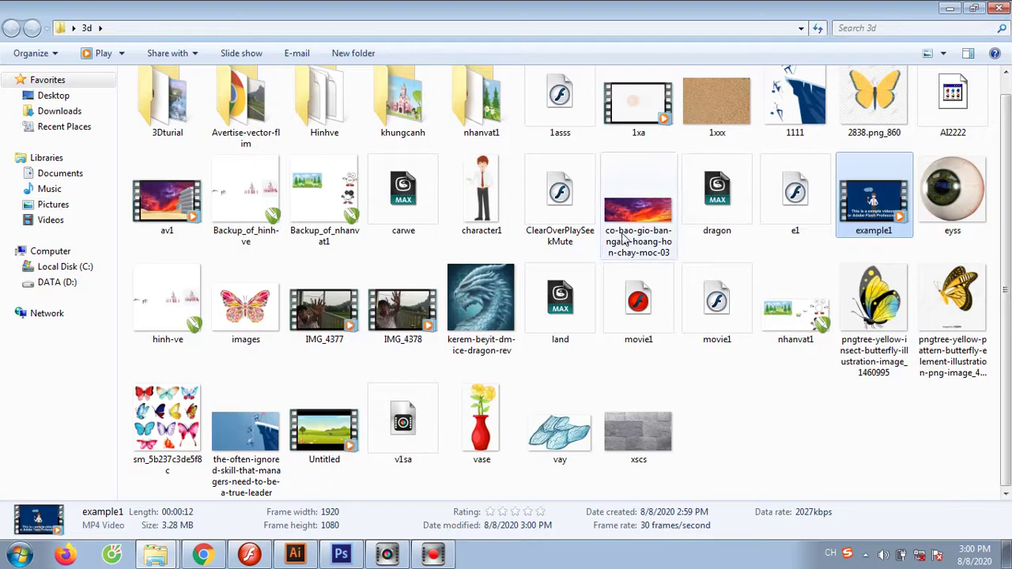